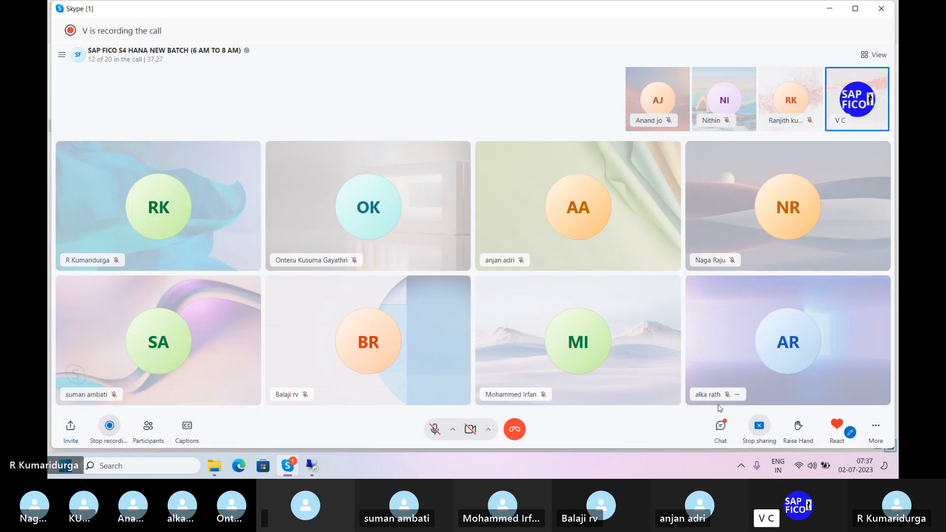
Open the chat side panel of the SAP FICO S4 HANA new batch Skype call.
click(721, 426)
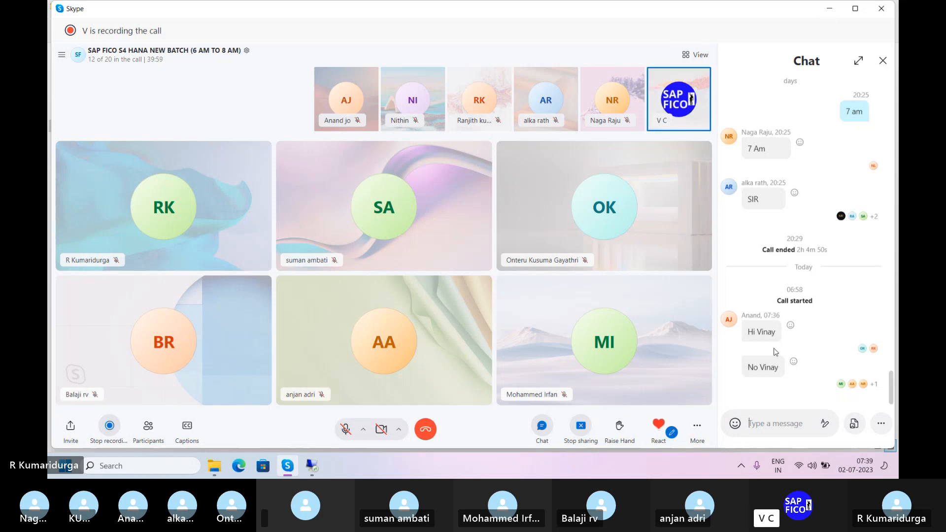
scroll(776, 352, down, 1)
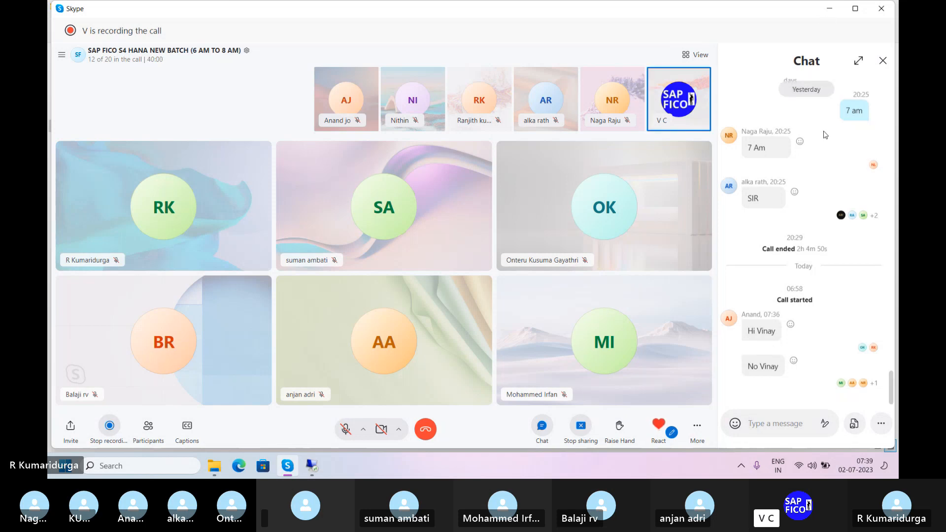
Minimize Skype and open TRANSPORT CUSTOMIZING REQUESTS IN S.txt from the SAP S4 HANA CLASS 6 folder.
click(829, 12)
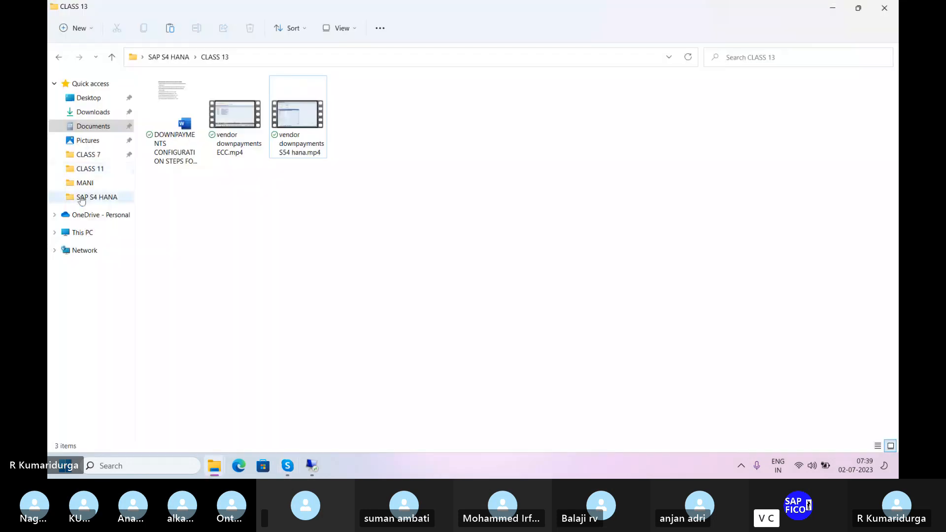
click(101, 196)
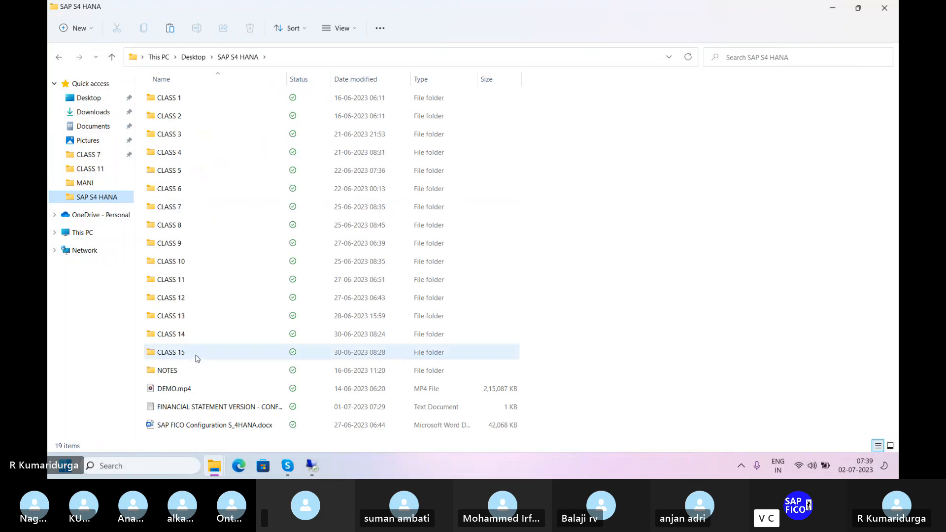
double_click(206, 339)
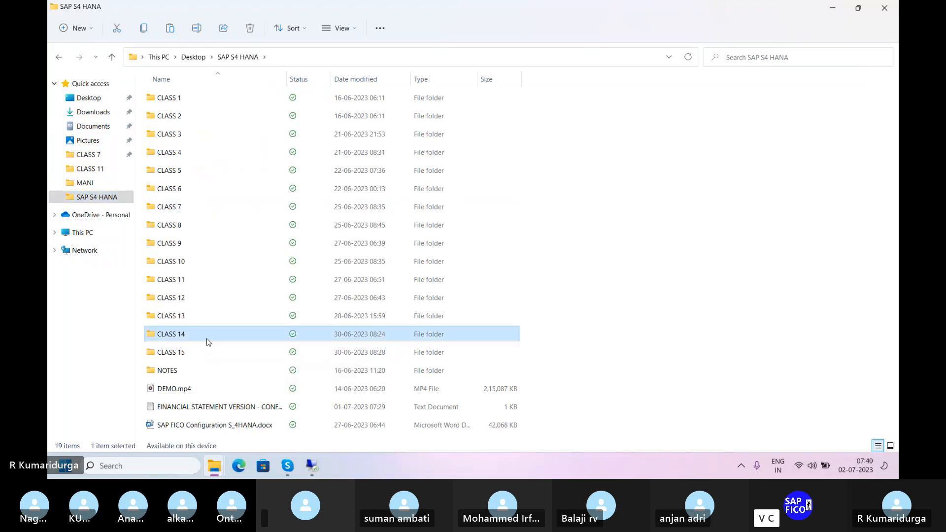
click(58, 57)
double_click(193, 285)
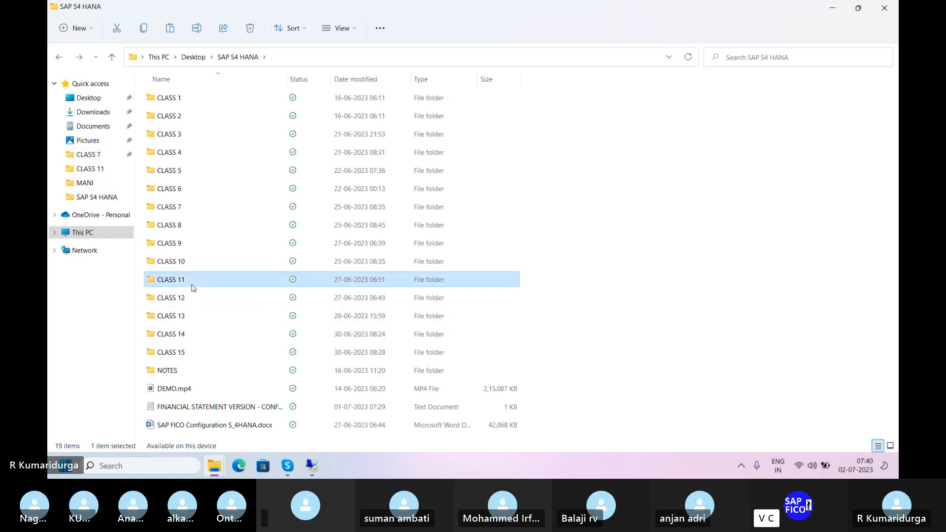
click(58, 59)
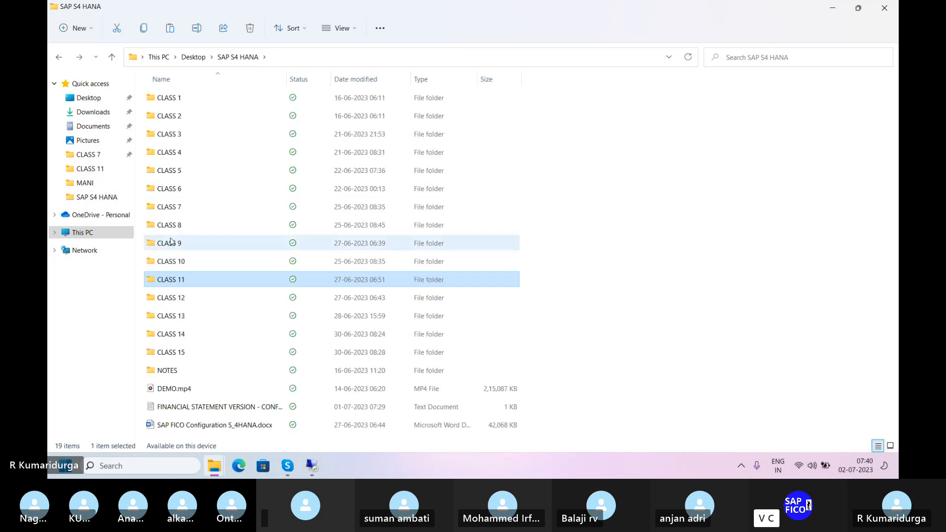
double_click(179, 262)
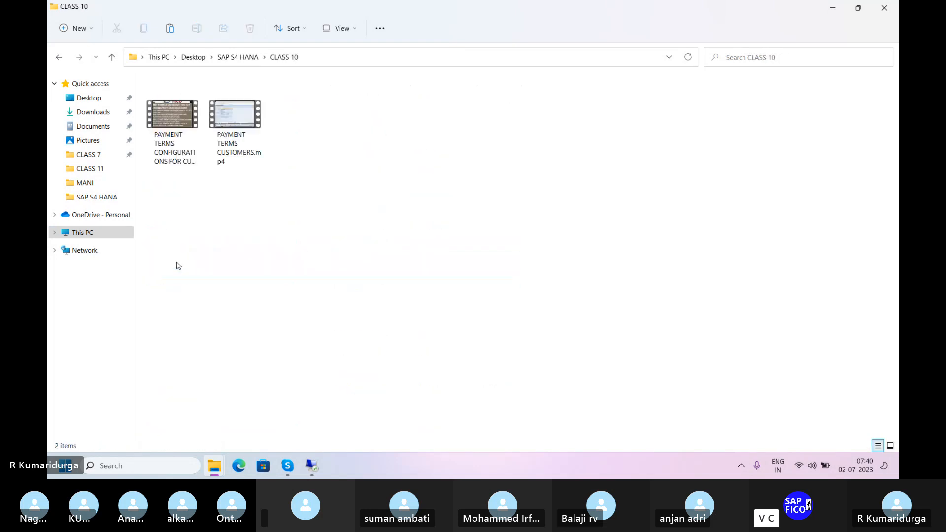
click(59, 58)
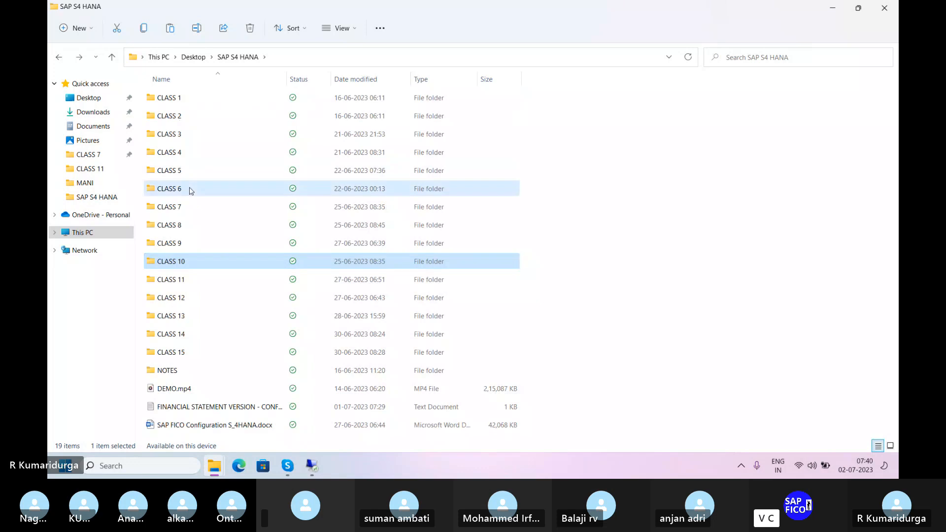
double_click(192, 191)
click(232, 113)
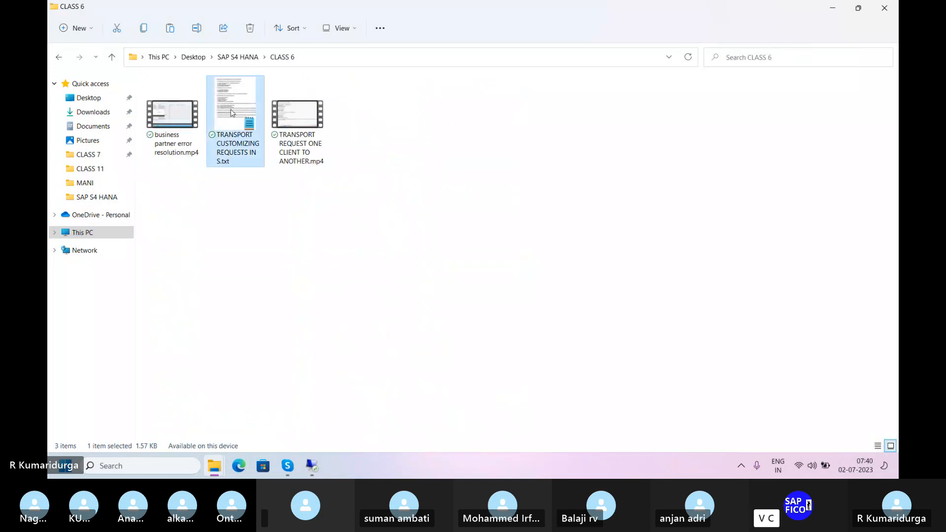
double_click(232, 113)
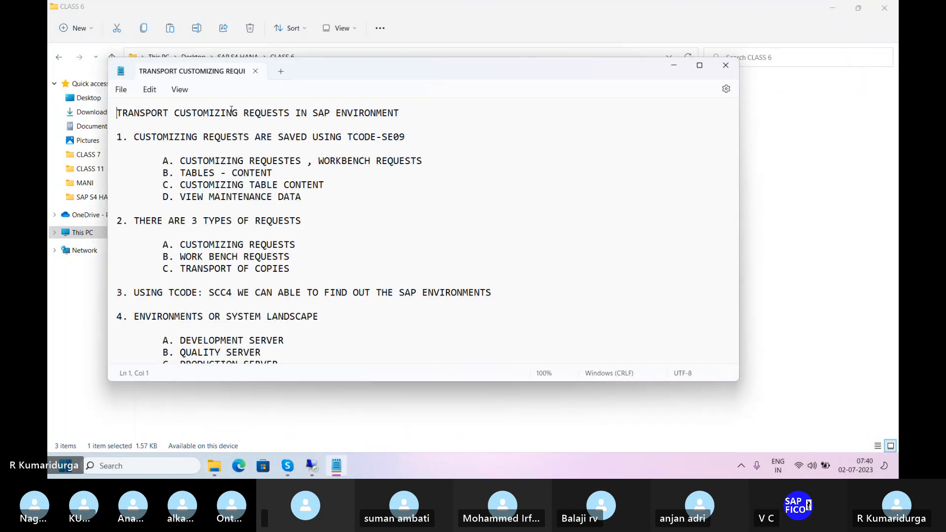
Maximize the Notepad window and scroll through the transport customizing notes.
click(699, 65)
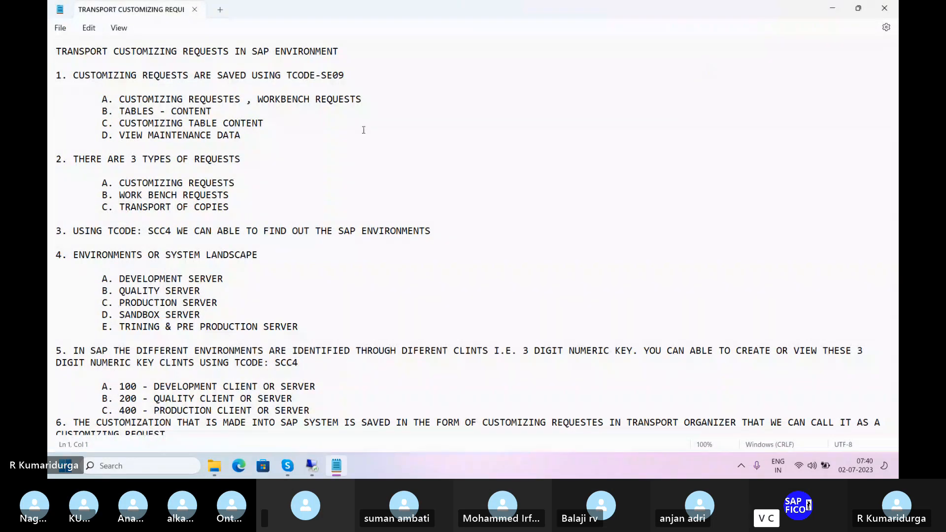
scroll(363, 130, down, 1)
scroll(364, 130, down, 5)
scroll(363, 130, up, 5)
Close the transport notes and open AUTOMATIC PAYMENT PROGRAM WORD DOCUMENT.docx from Downloads.
click(195, 10)
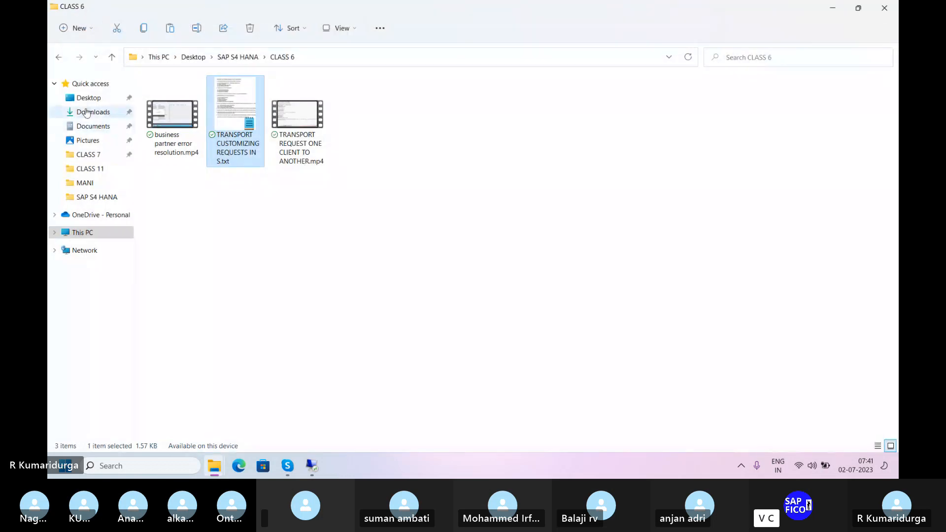
click(96, 111)
double_click(283, 121)
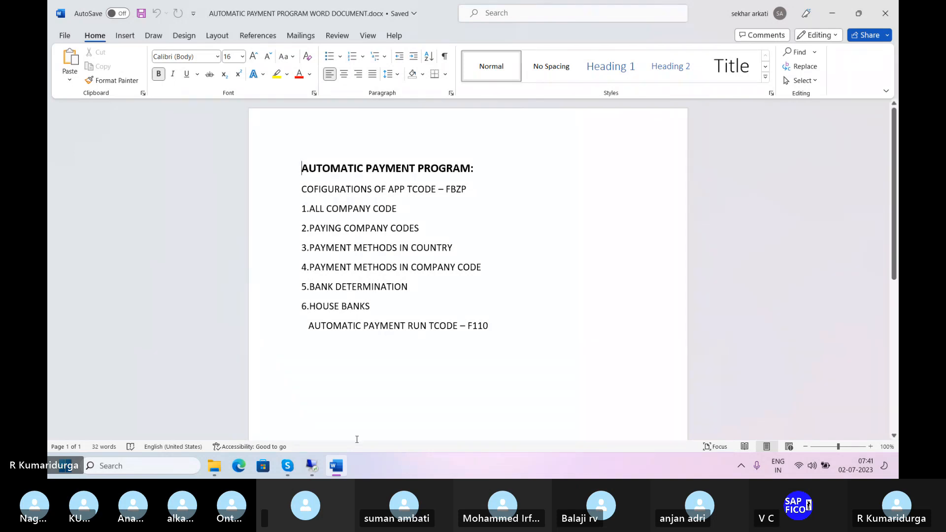
mouse_move(317, 466)
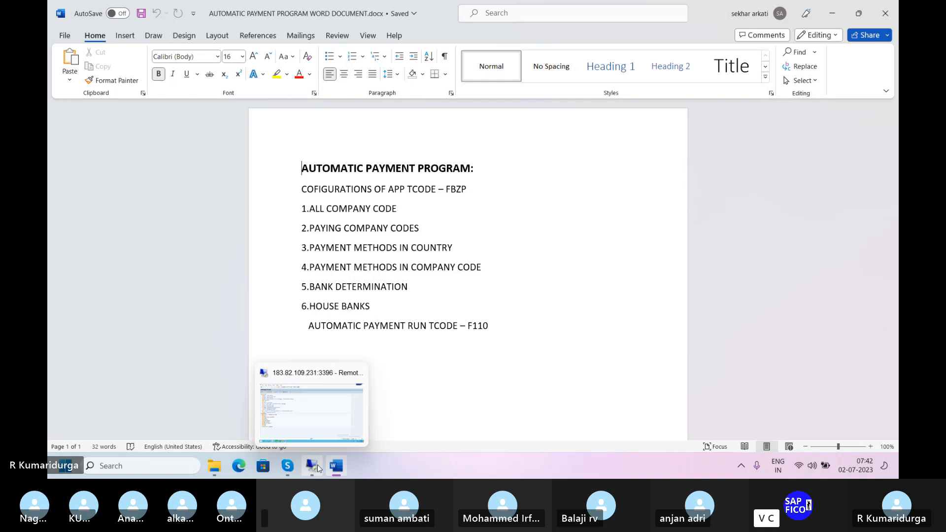
mouse_move(287, 466)
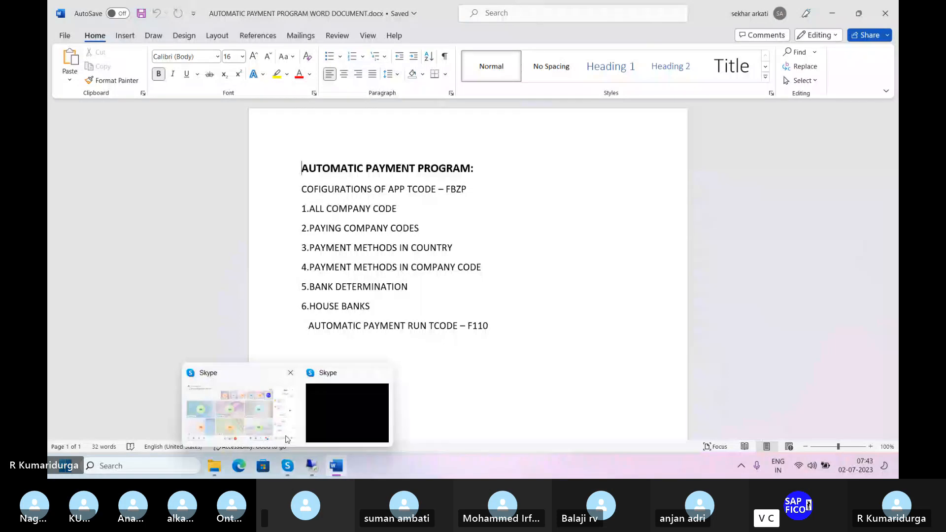
mouse_move(249, 433)
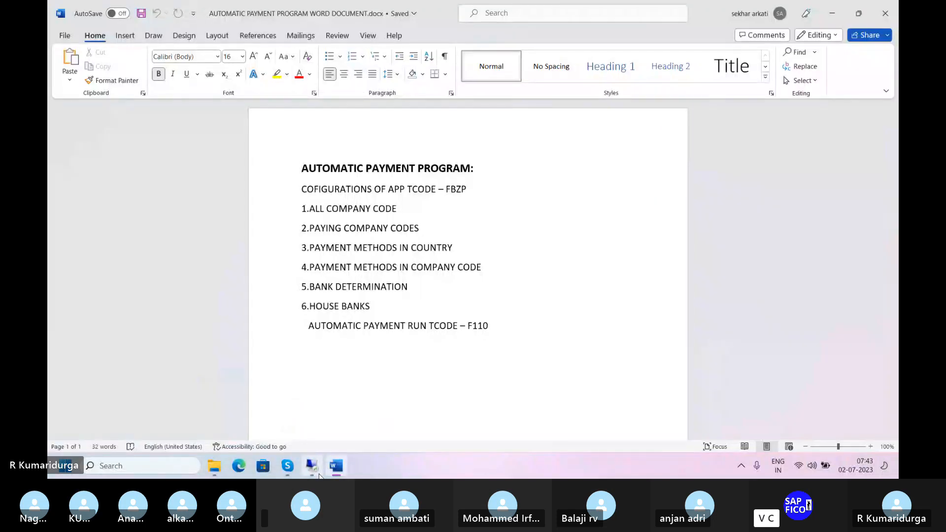
mouse_move(316, 472)
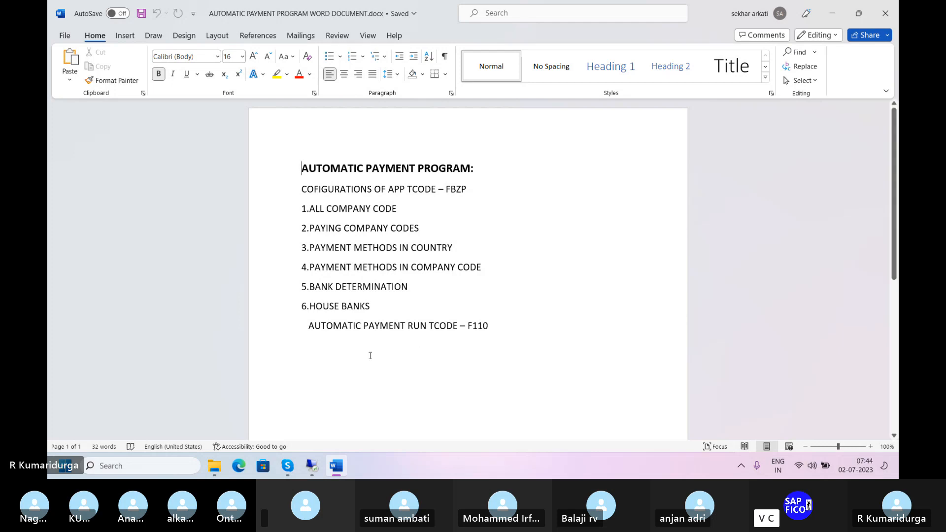
mouse_move(314, 473)
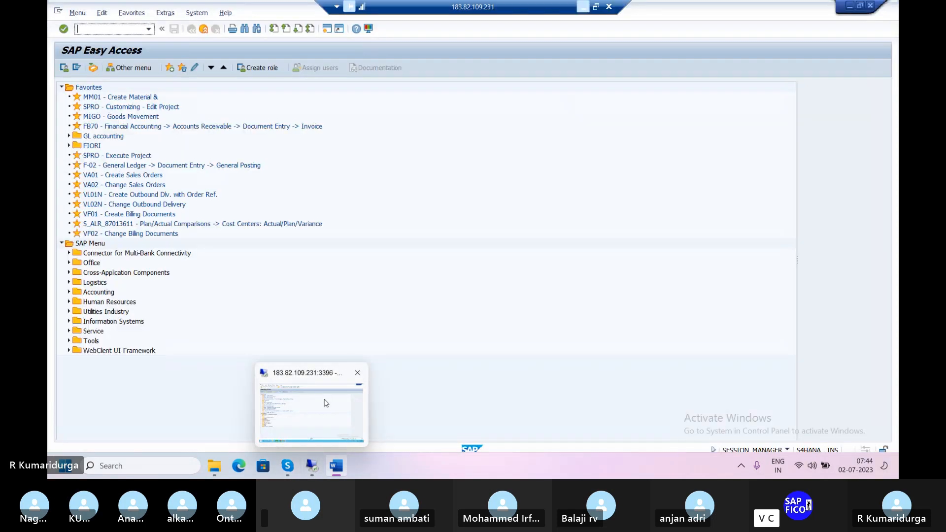
Start transaction FBZP in the SAP window and show the All company codes overview.
click(326, 403)
text(/)
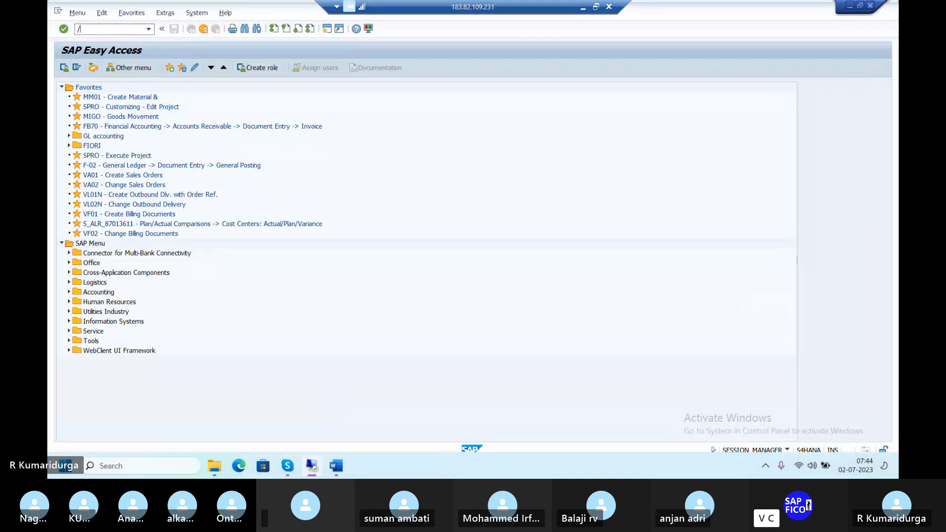
key(BackSpace)
text(FBZP)
key(Return)
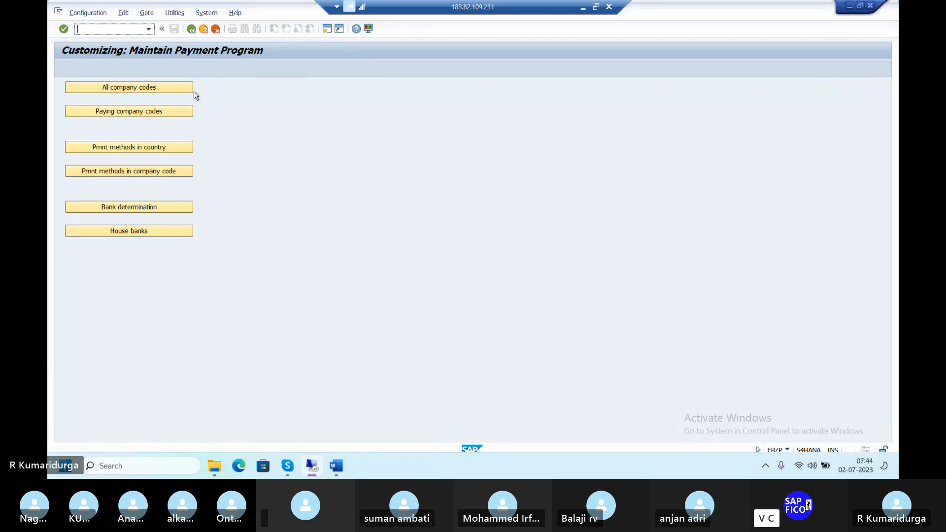
click(172, 90)
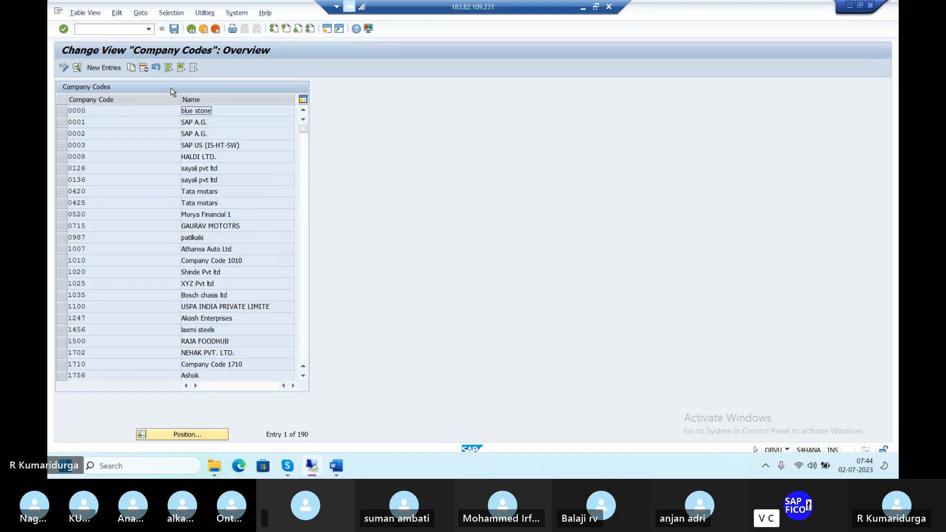
Add a new All company codes entry for company code DUR1.
click(108, 70)
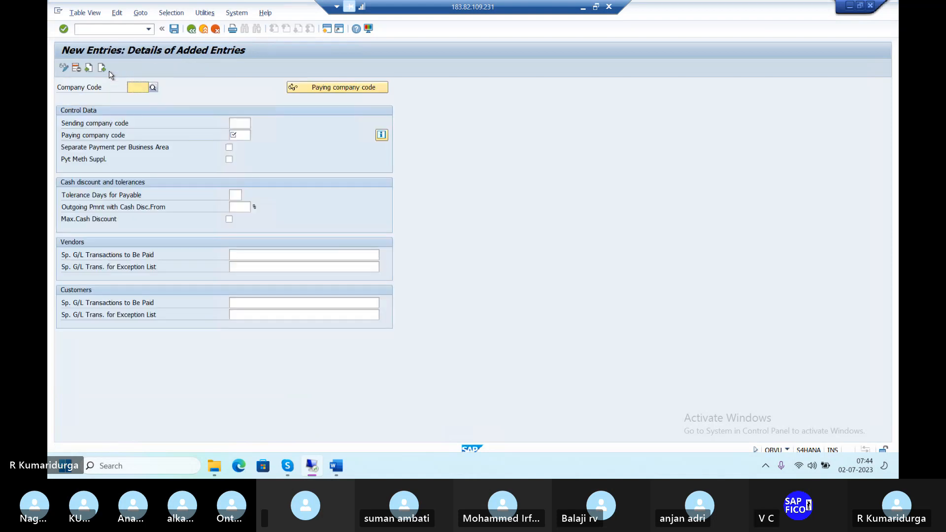
text(DUR1)
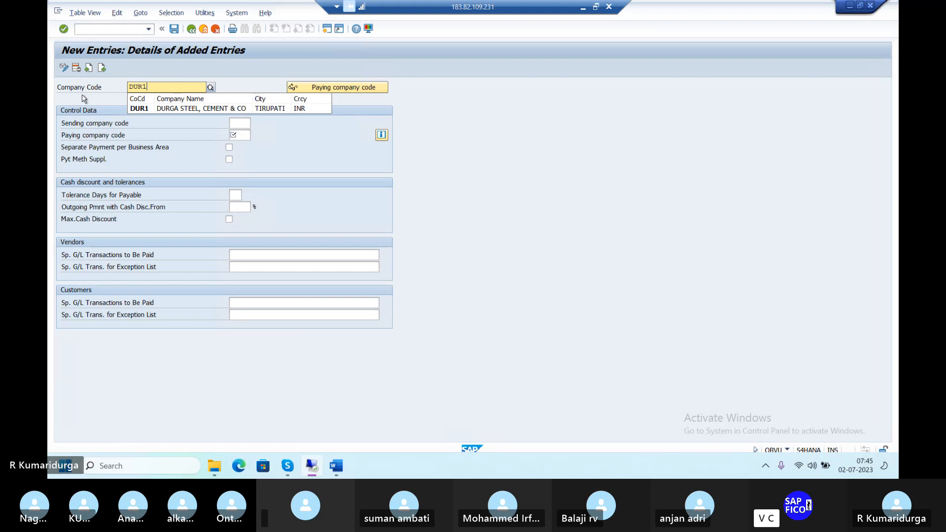
click(139, 109)
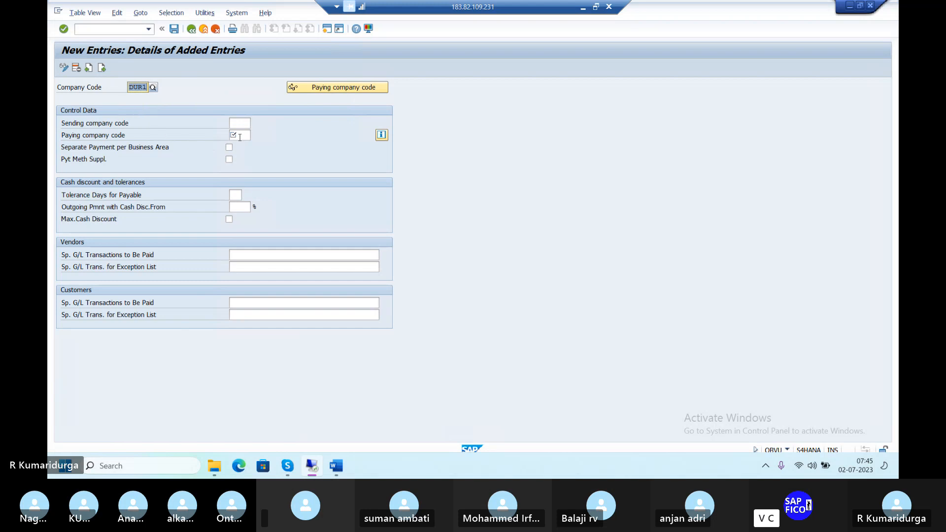
click(243, 136)
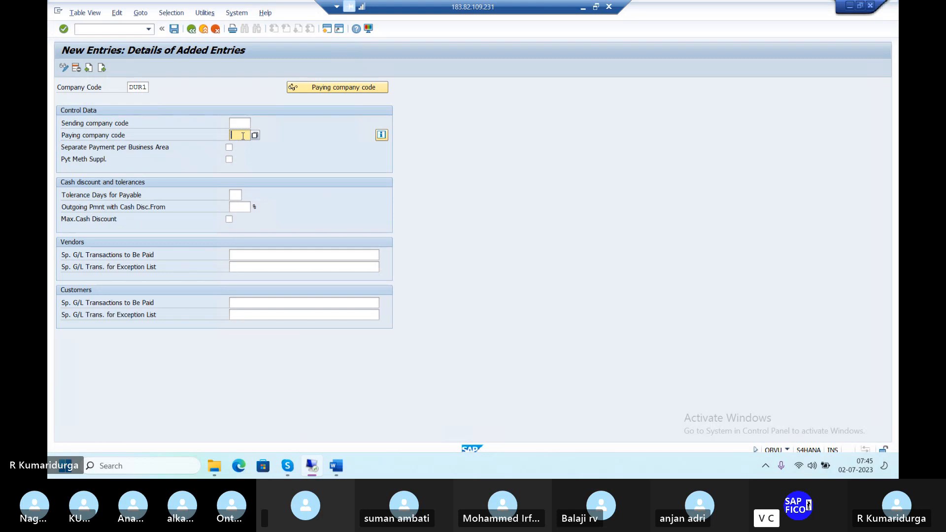
Enter DUR1 as the paying company code under Control Data.
text(DUR1)
click(240, 254)
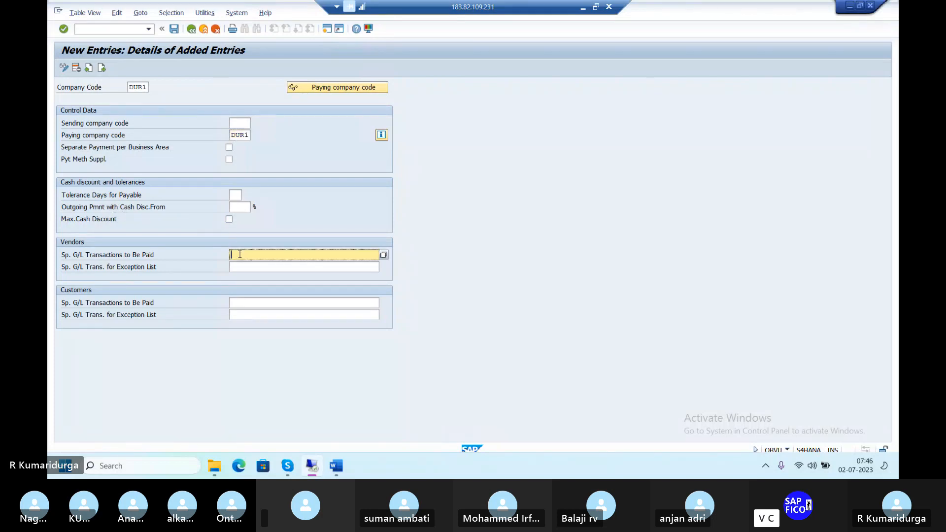
click(164, 150)
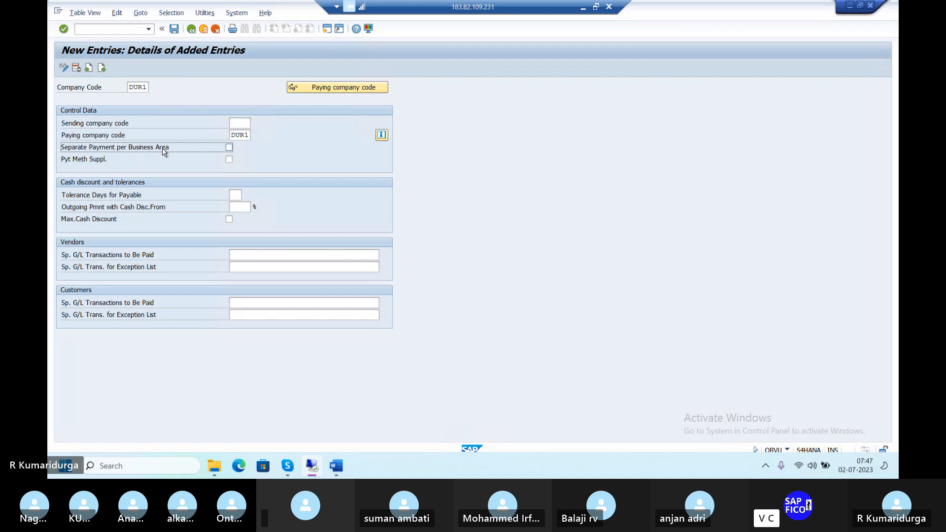
click(240, 194)
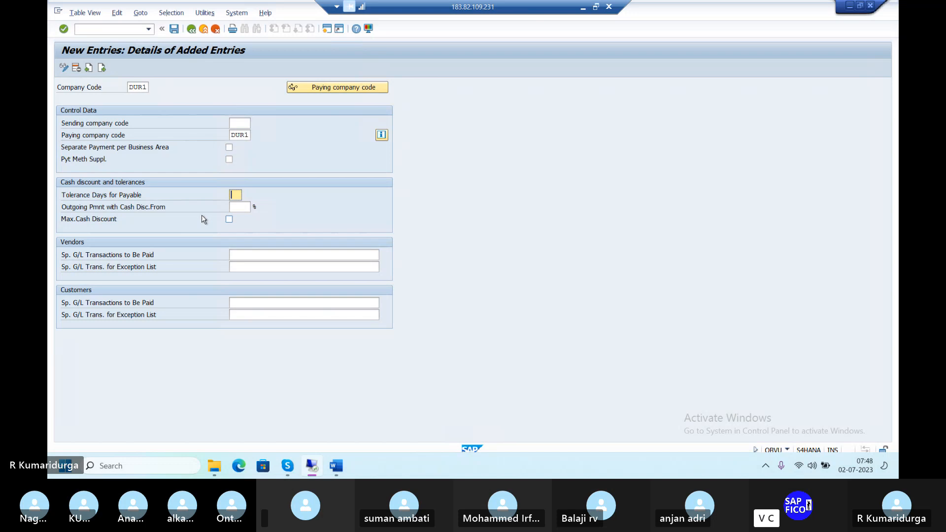
Set outgoing payment with cash discount from 5% and tick Max. Cash Discount.
click(249, 206)
text(5)
click(242, 257)
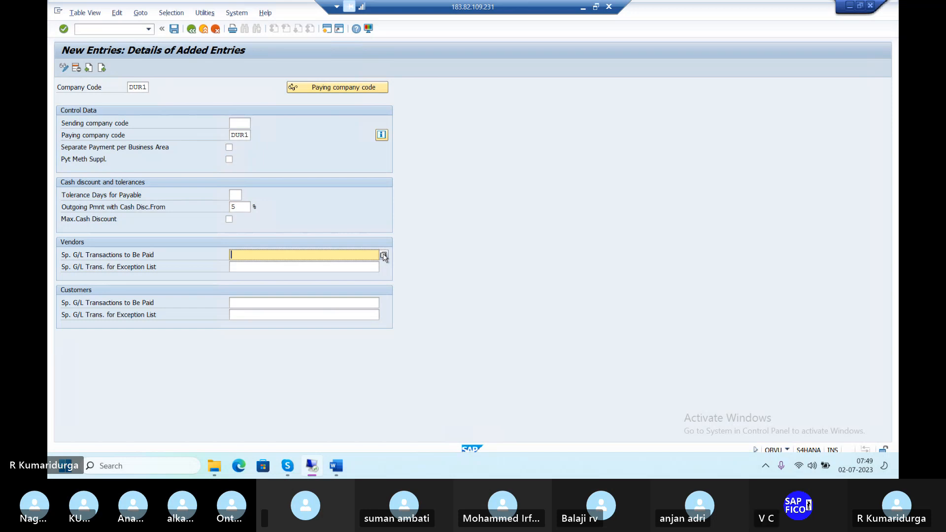
click(229, 220)
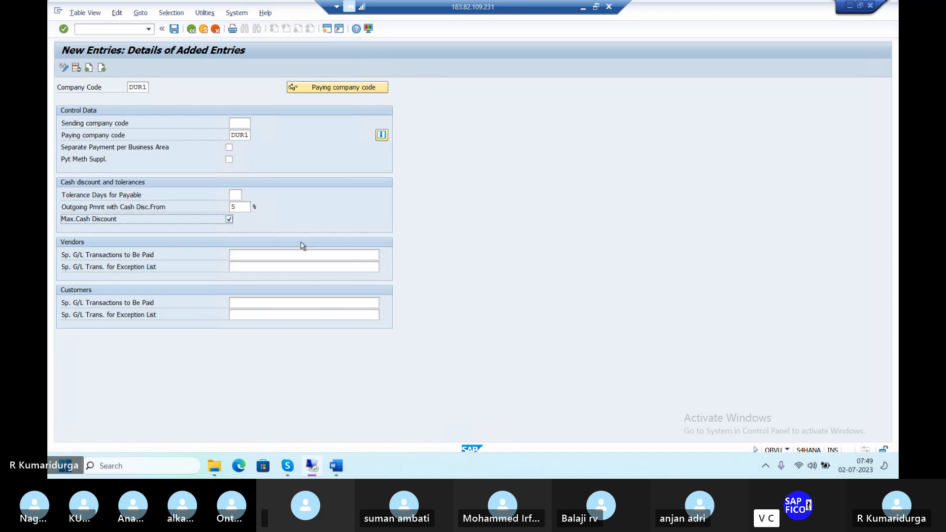
click(367, 255)
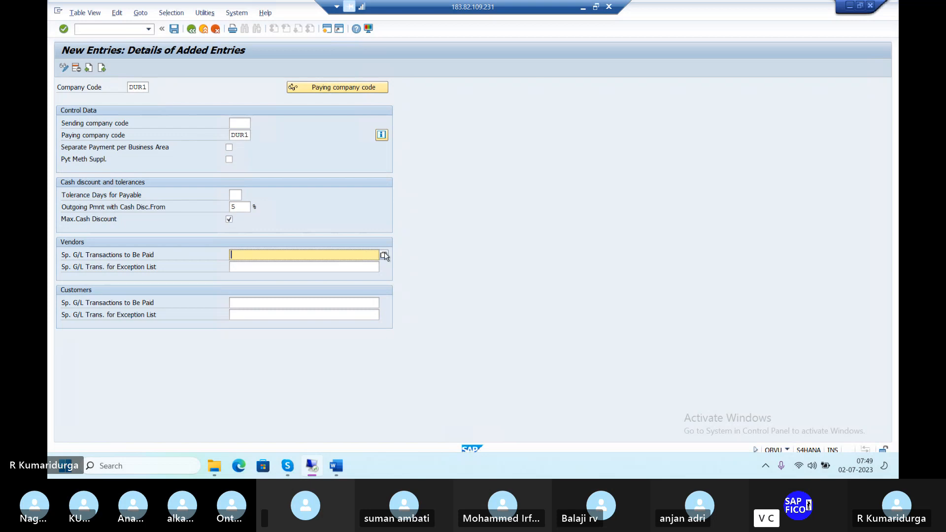
Enter AF as the vendor special G/L transactions to be paid.
click(384, 255)
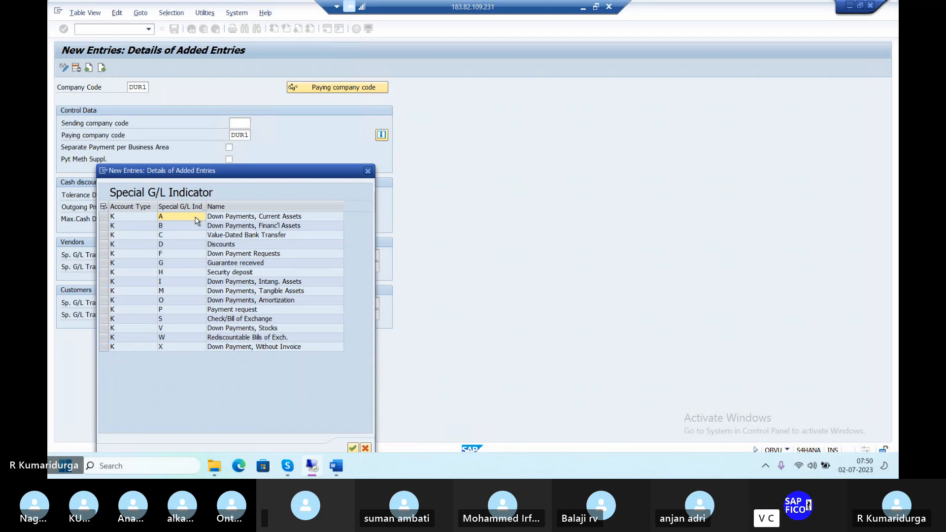
click(352, 446)
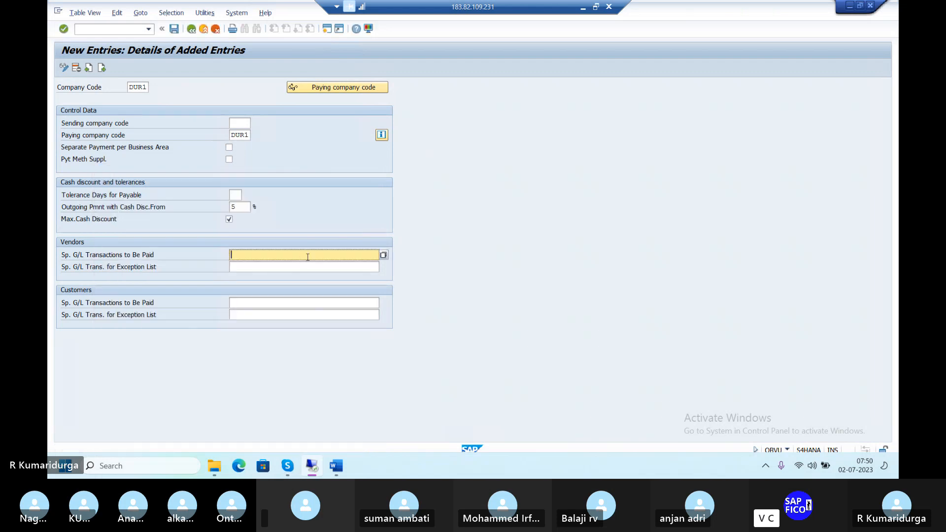
text(A)
text(F)
click(259, 267)
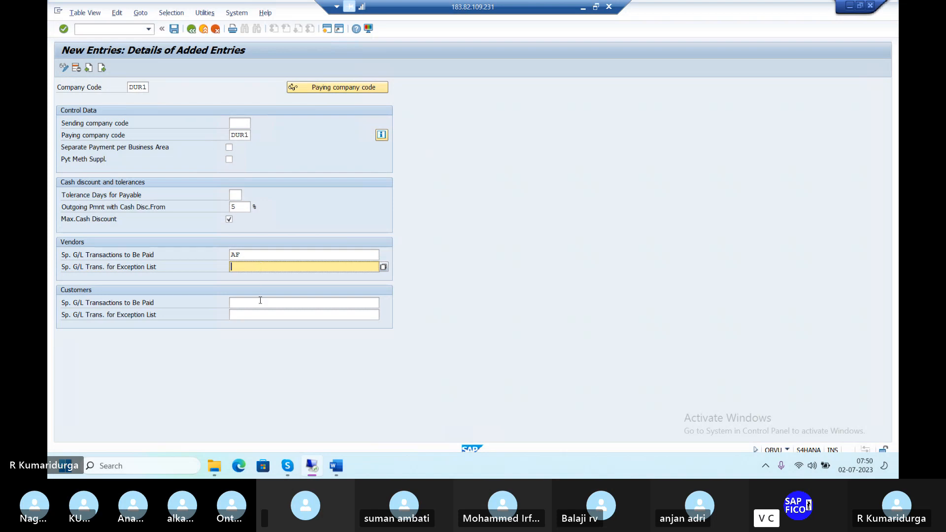
Enter AF as the customer special G/L transactions to be paid and check the entry.
click(260, 302)
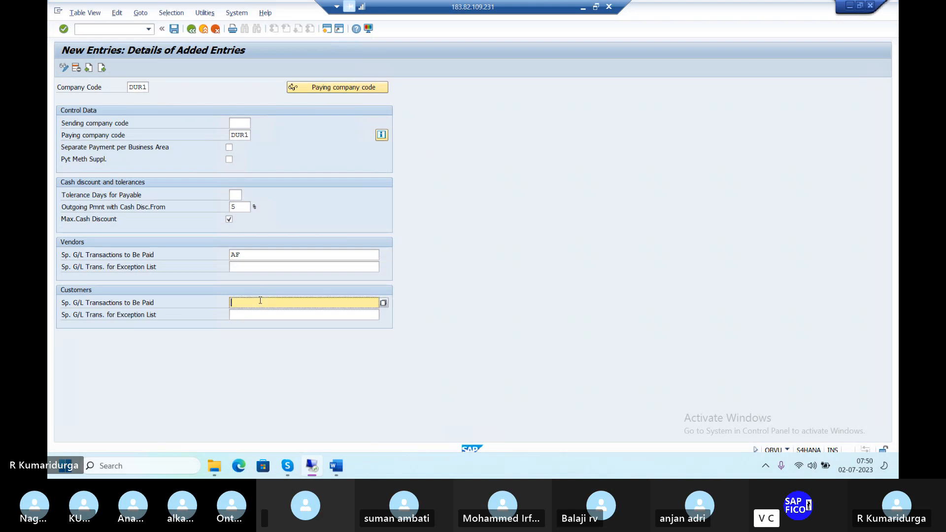
click(384, 303)
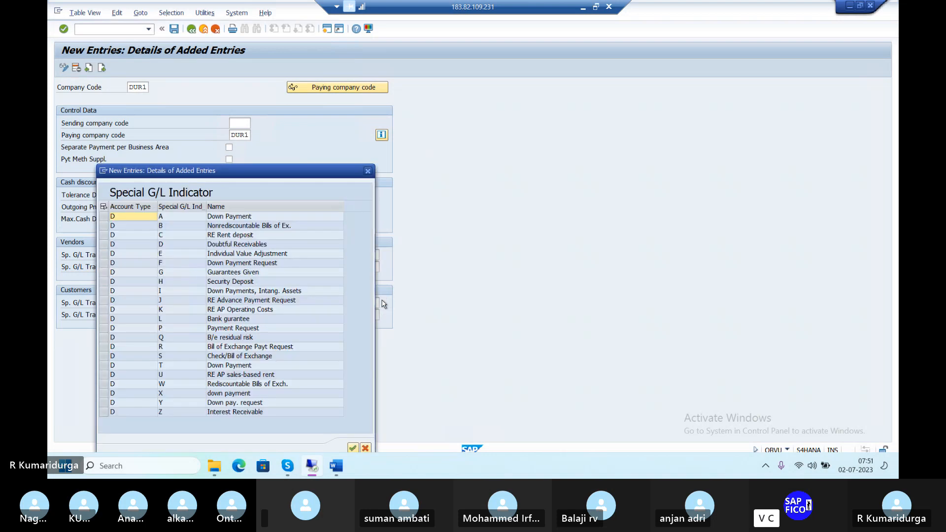
click(368, 171)
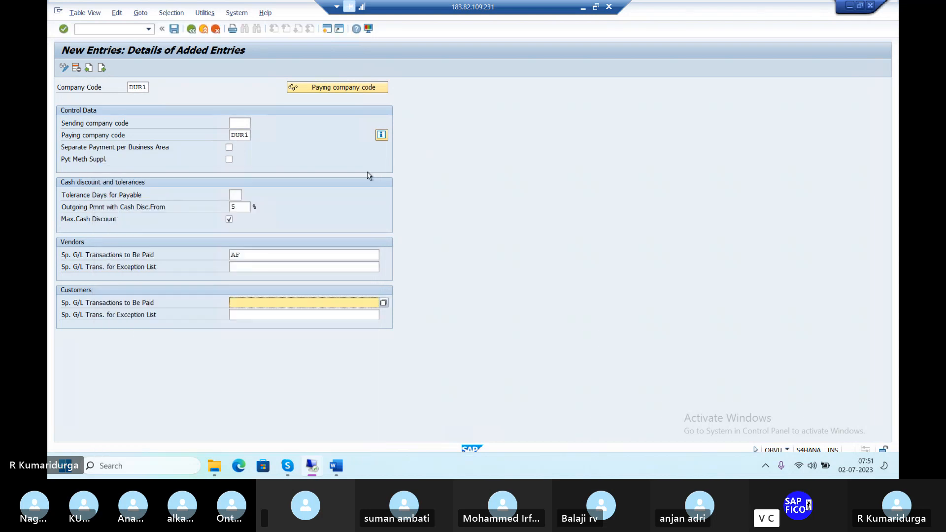
text(AF)
key(Return)
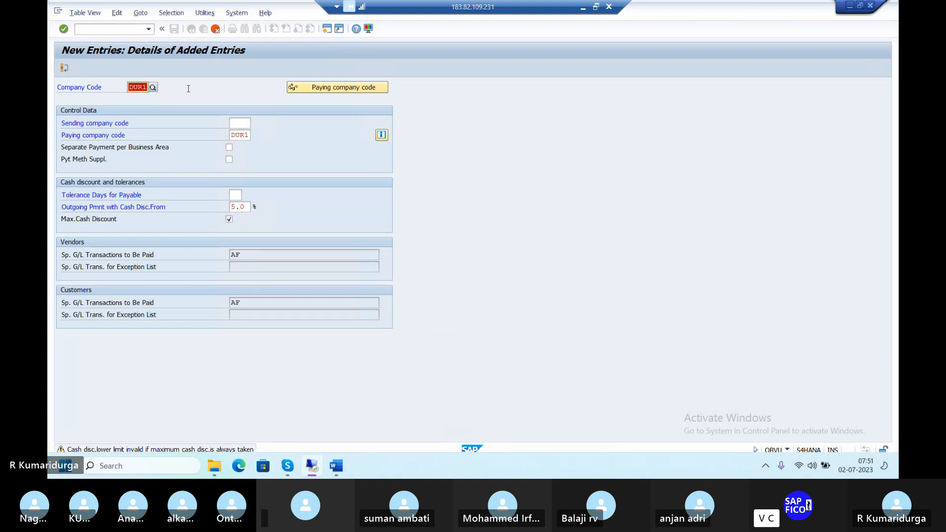
Validate DUR1's entry and save it, confirming the customizing request.
key(Return)
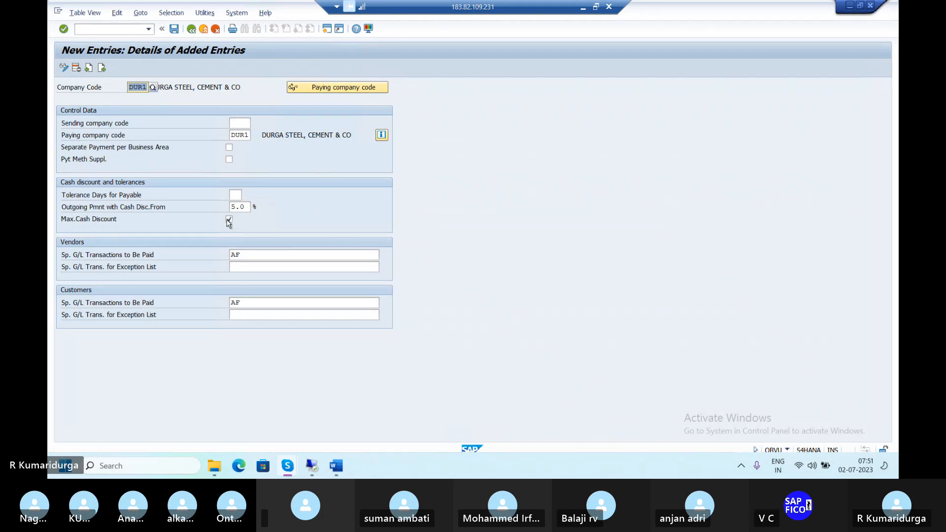
click(229, 220)
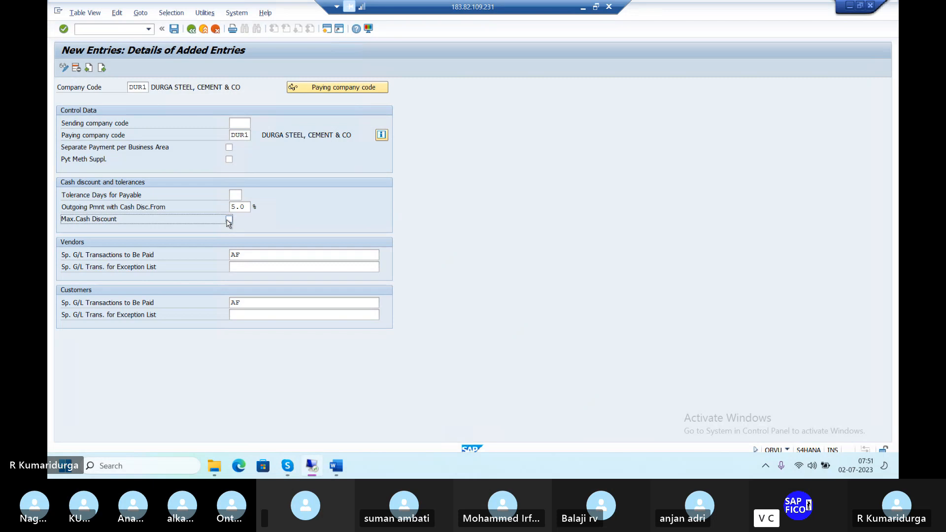
key(Return)
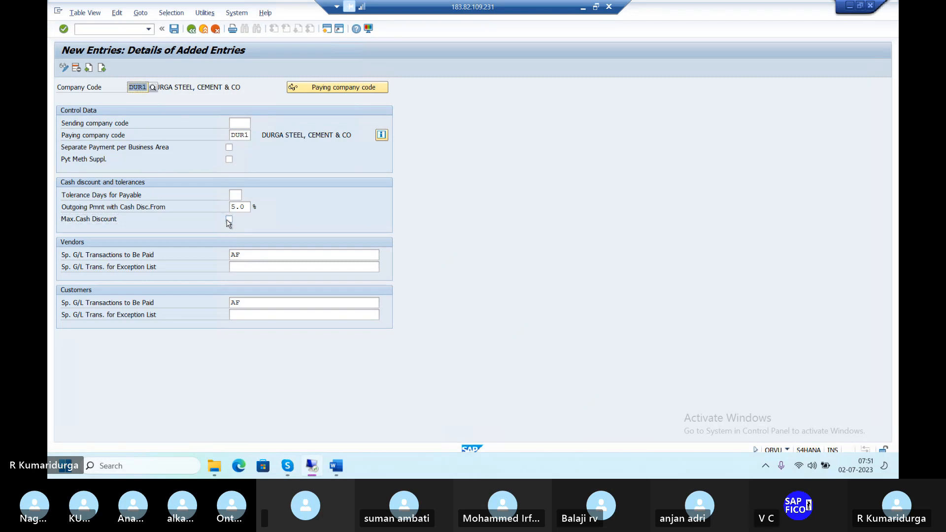
click(175, 29)
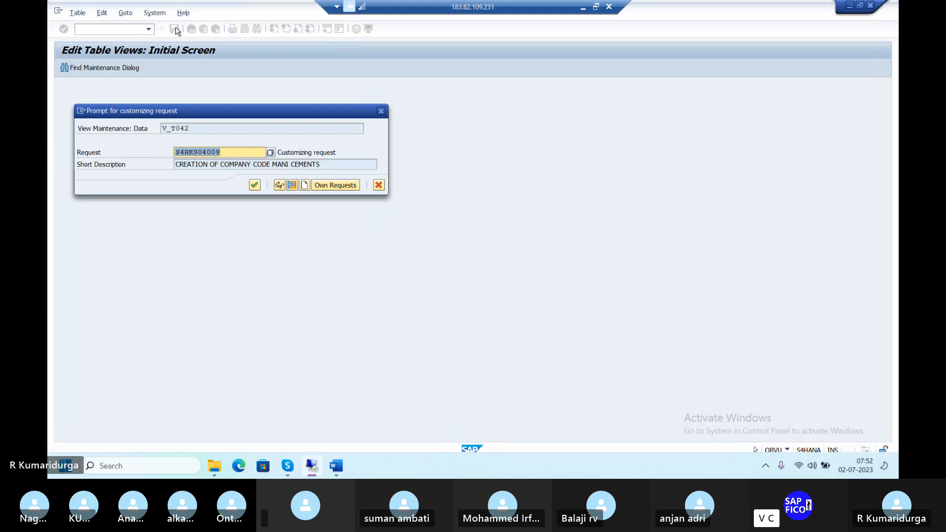
key(Return)
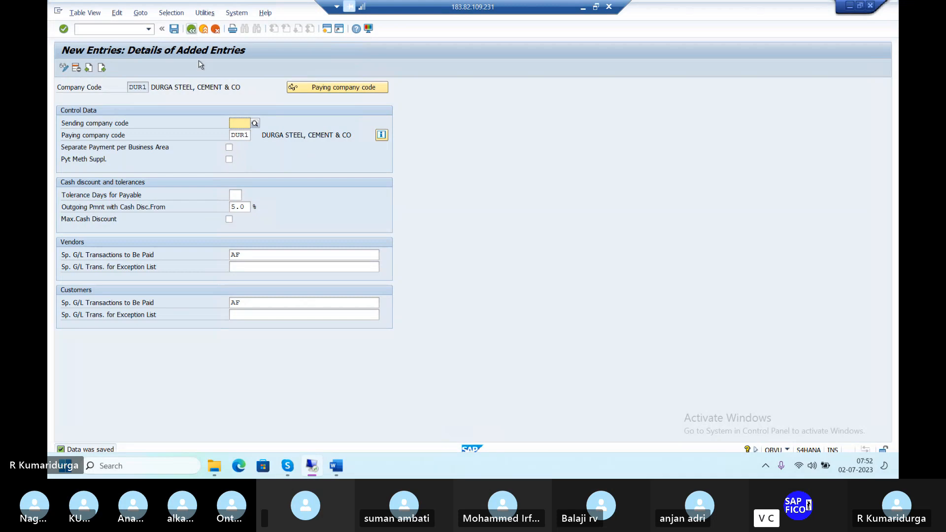
Re-enable Max. Cash Discount and save again, accepting the cash discount warning.
click(229, 220)
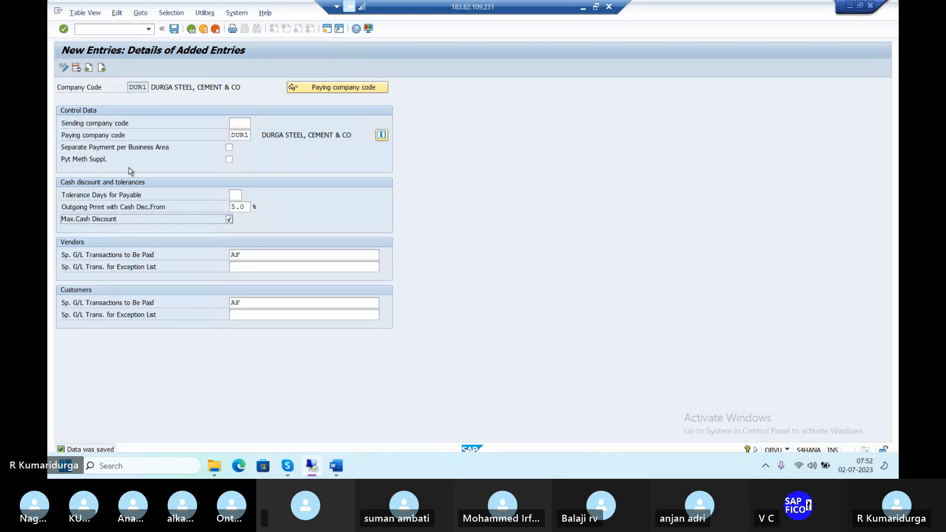
click(175, 29)
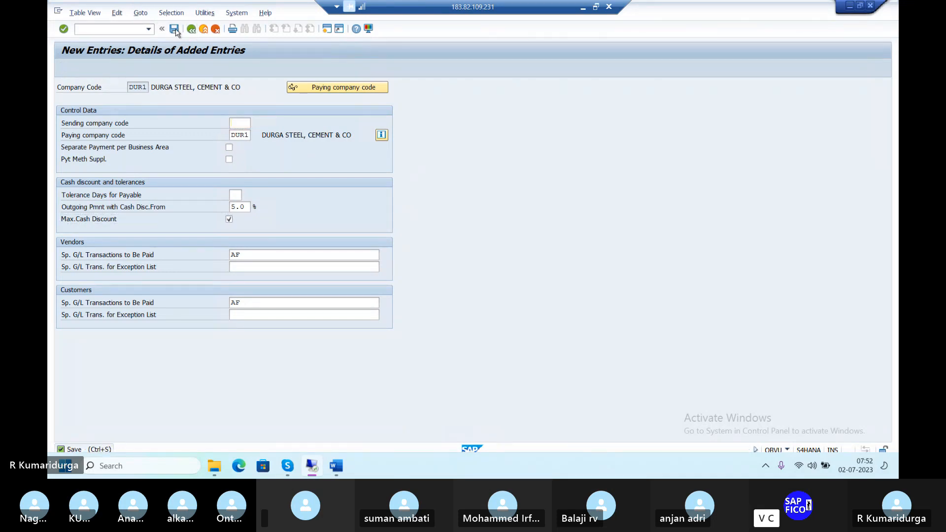
click(176, 30)
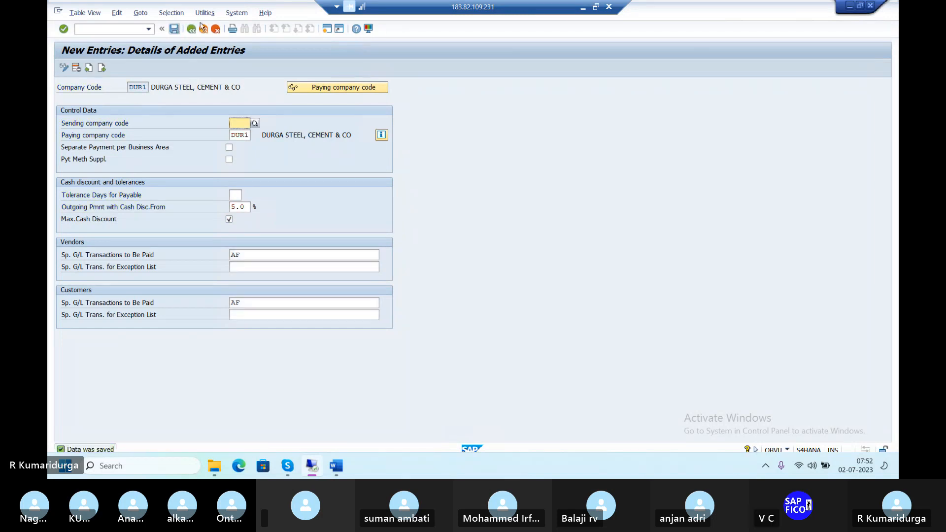
click(190, 31)
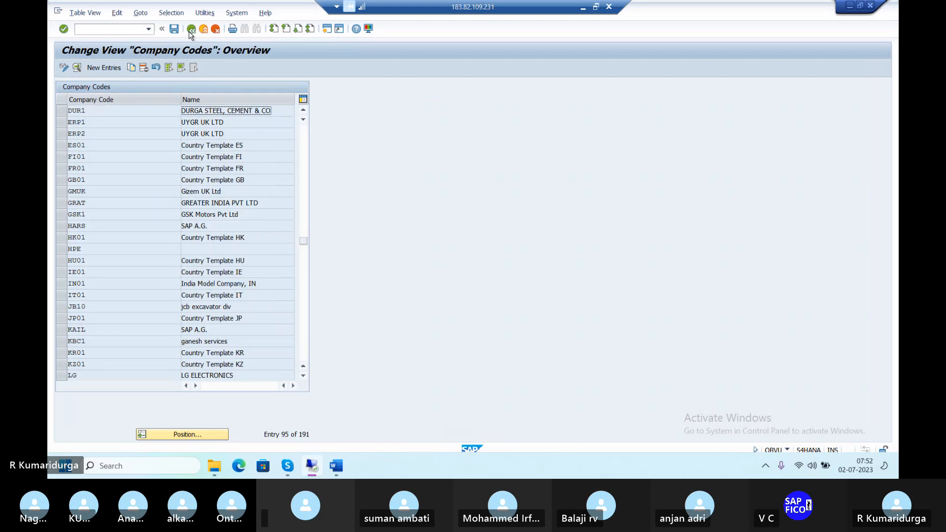
Return to the FBZP menu and start a new entry under Paying company codes.
click(191, 30)
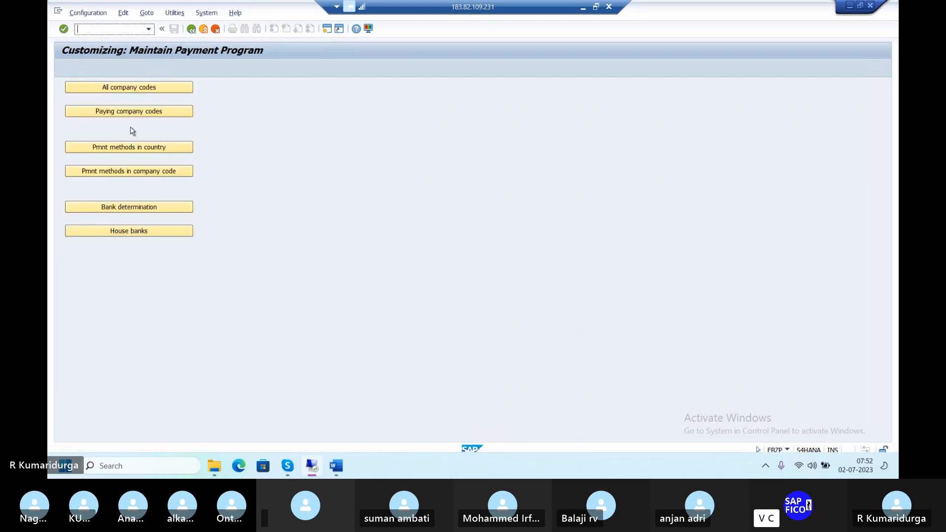
click(143, 113)
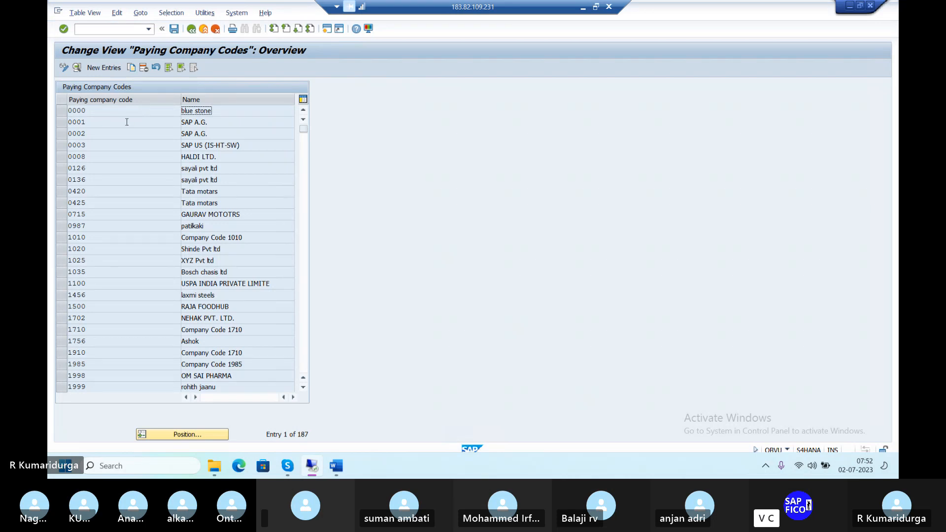
click(108, 70)
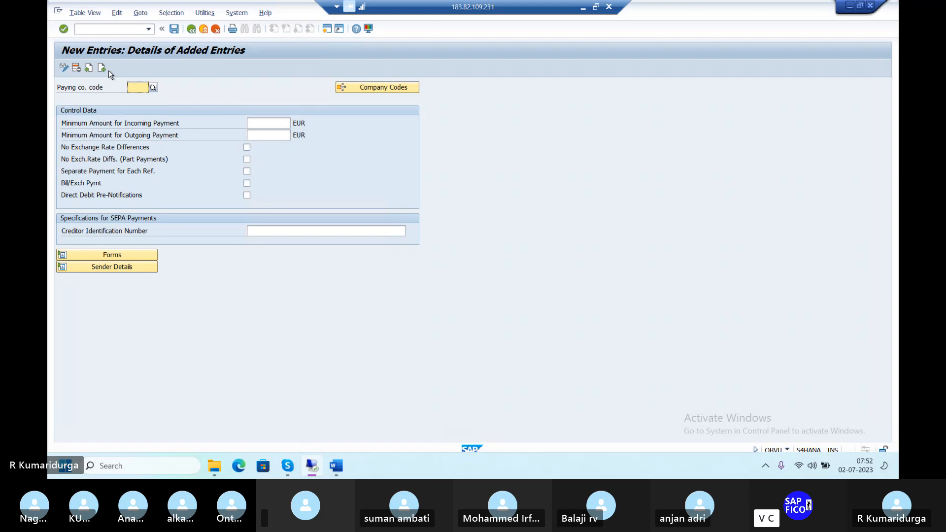
Enter paying company code DUR1 with 500 minimum amounts for incoming and outgoing payments.
click(133, 89)
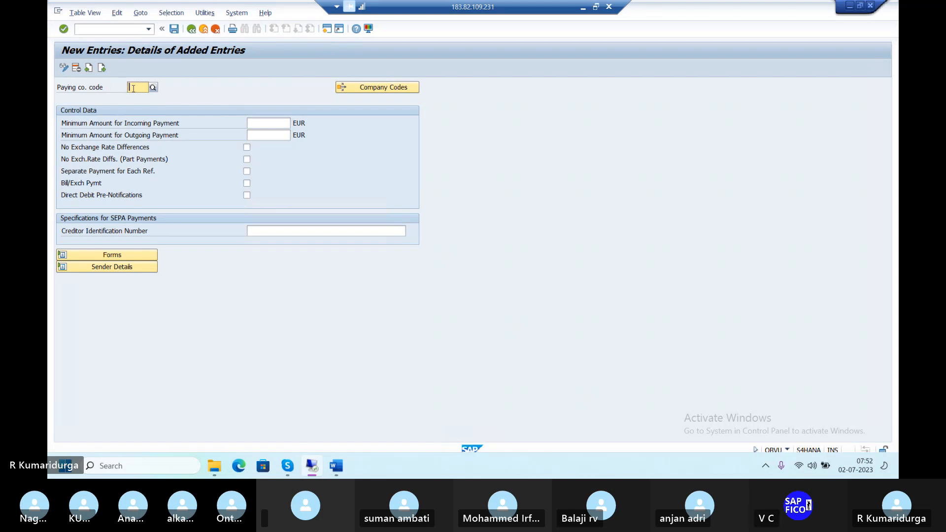
text(DUR1)
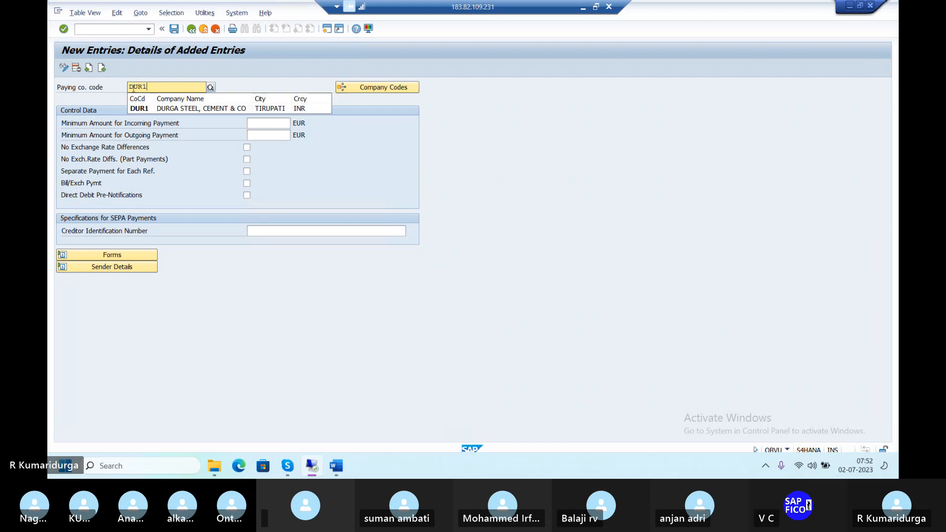
click(135, 108)
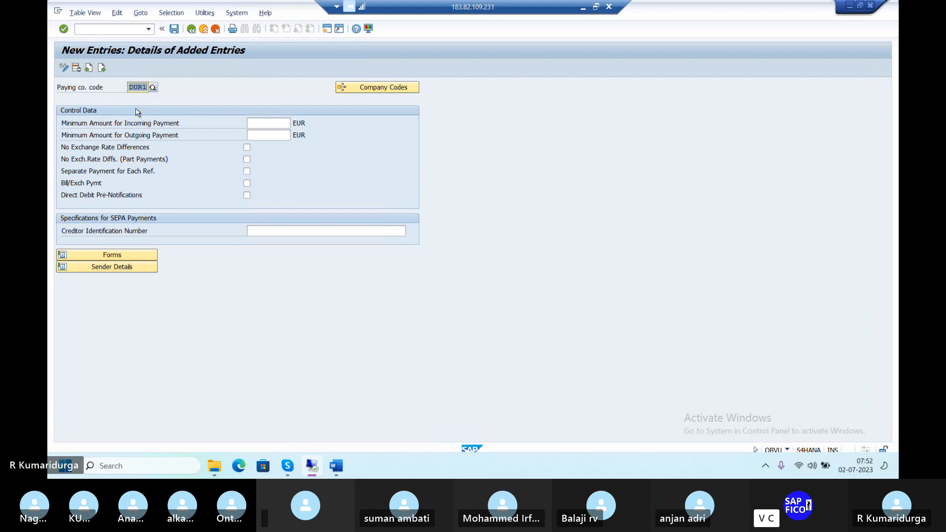
click(284, 124)
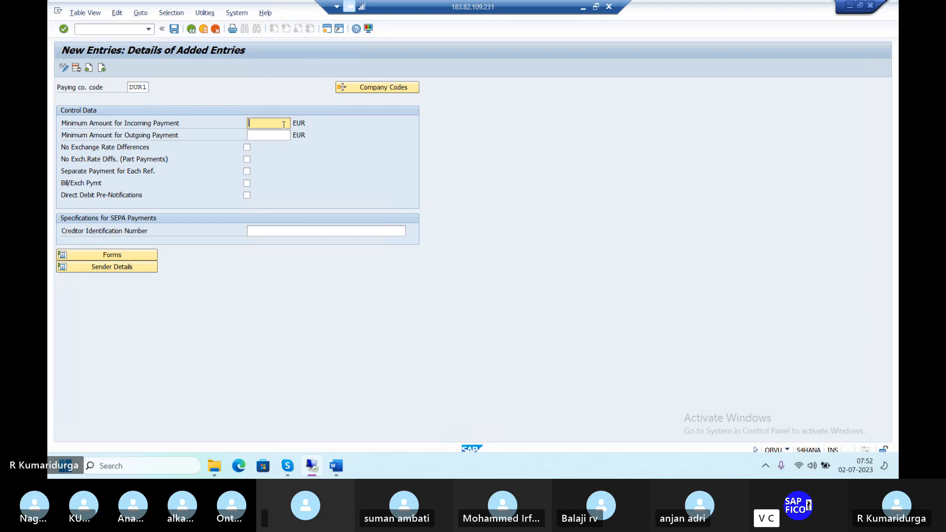
text(5005)
key(BackSpace)
click(268, 135)
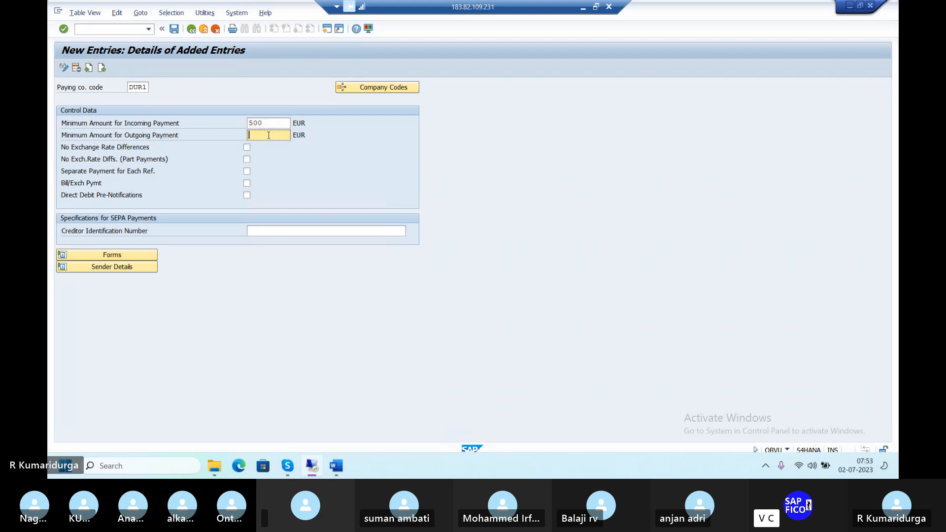
text(500)
Enter payment advice form F110_V_ADIS and EDI accompanying sheet form F110_EDI_01, then validate.
click(106, 256)
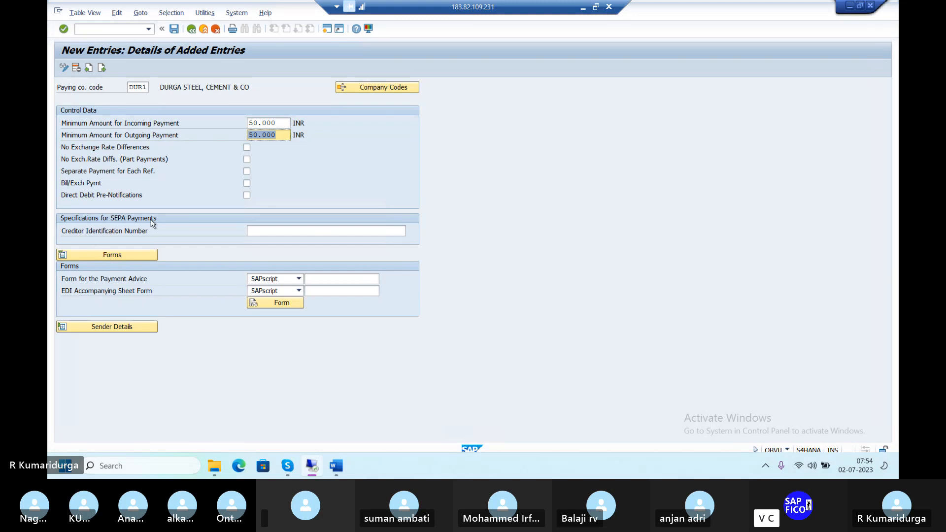
click(318, 282)
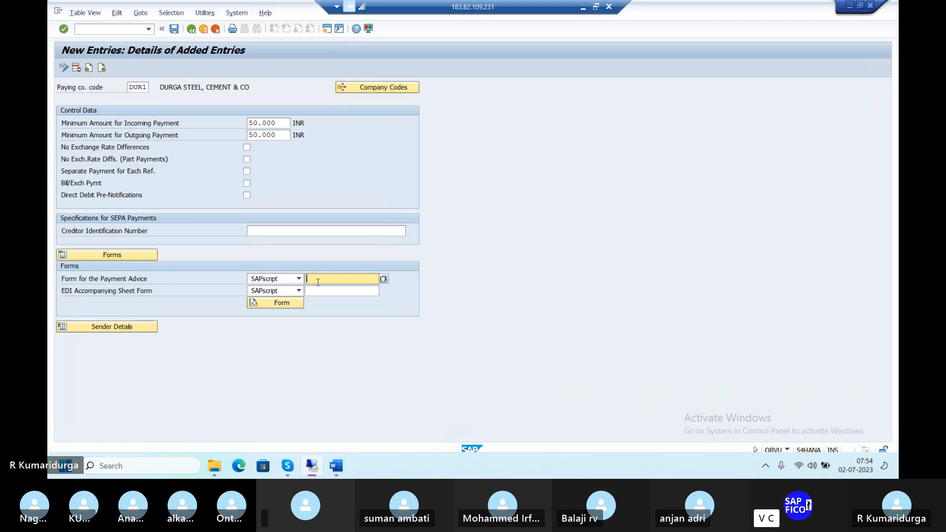
text(F110_V)
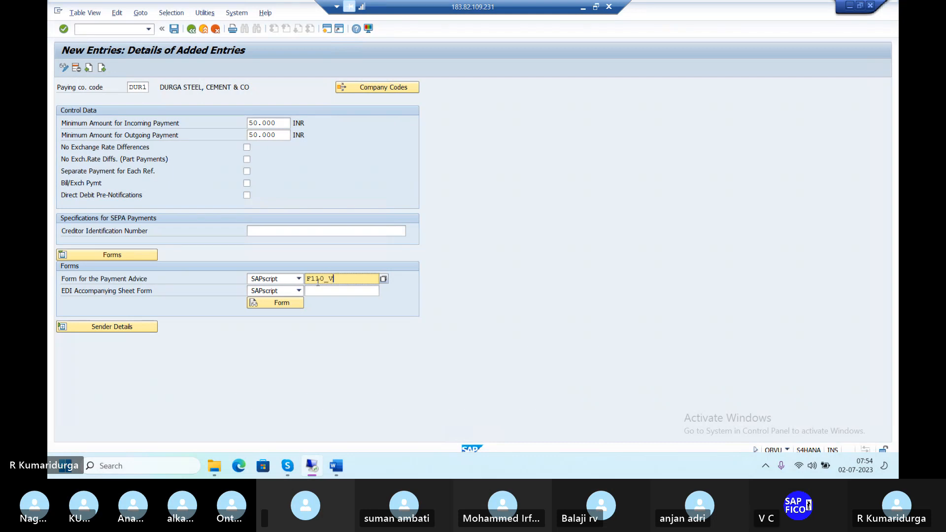
text(_ADIS)
click(325, 291)
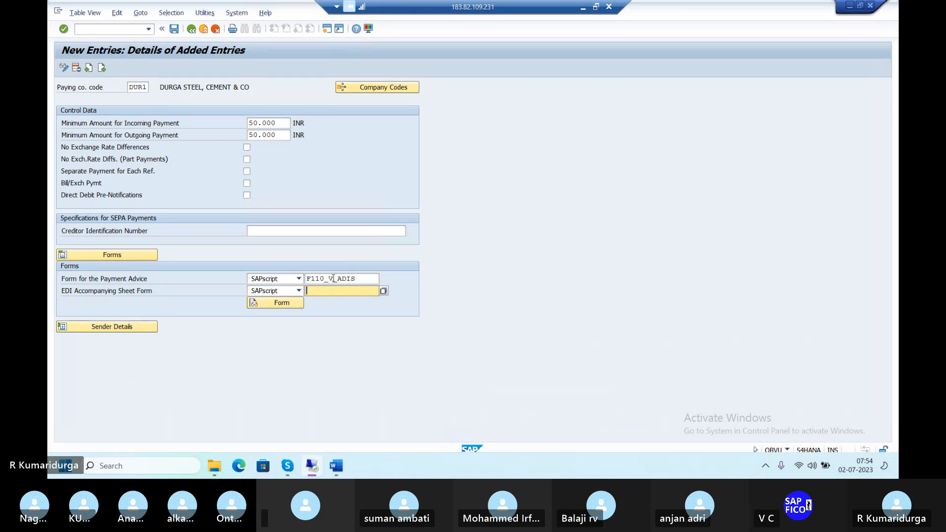
click(334, 279)
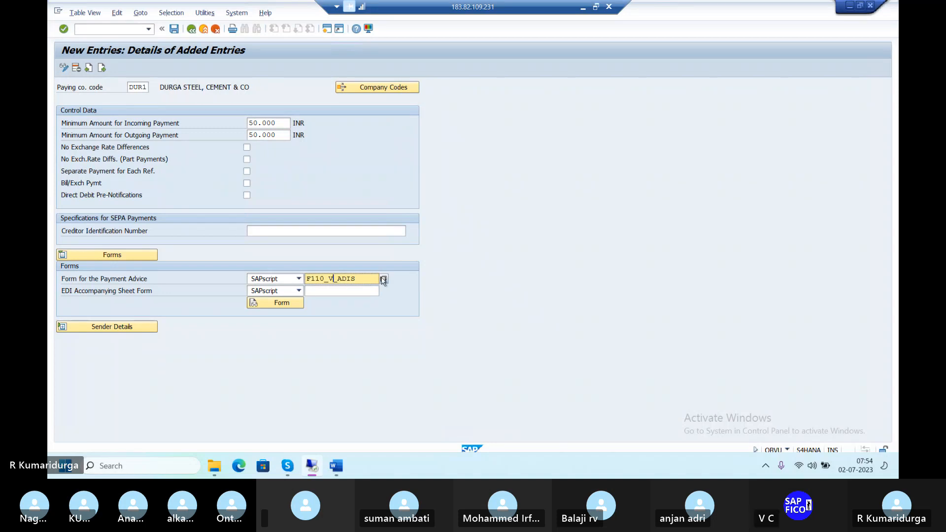
click(365, 291)
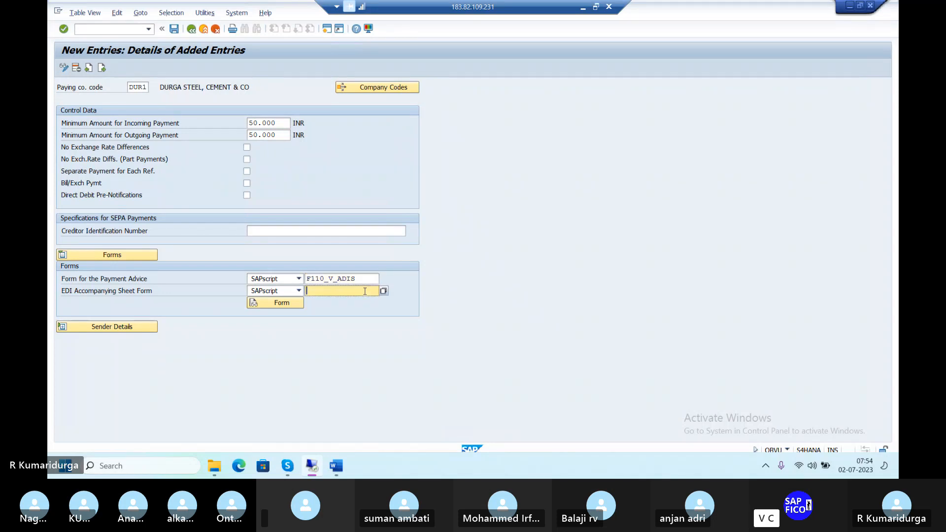
text(F110_EDI_01)
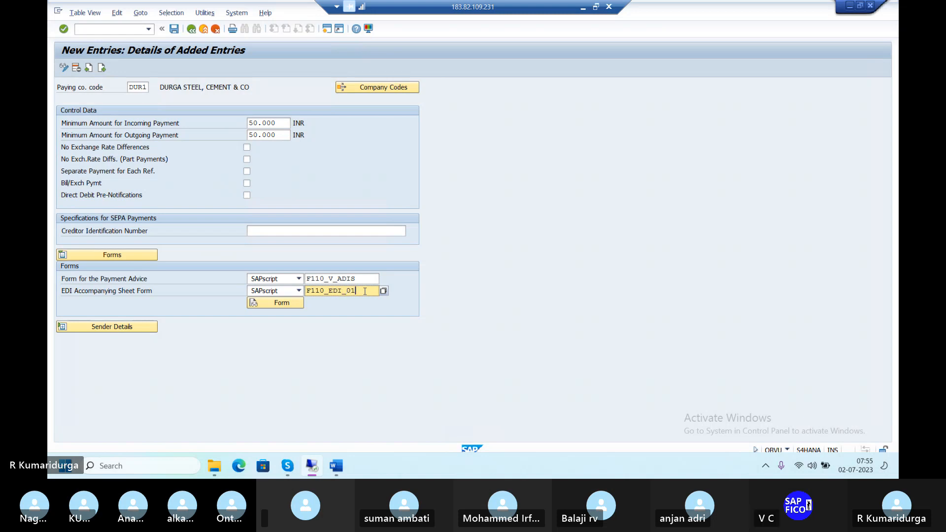
key(Return)
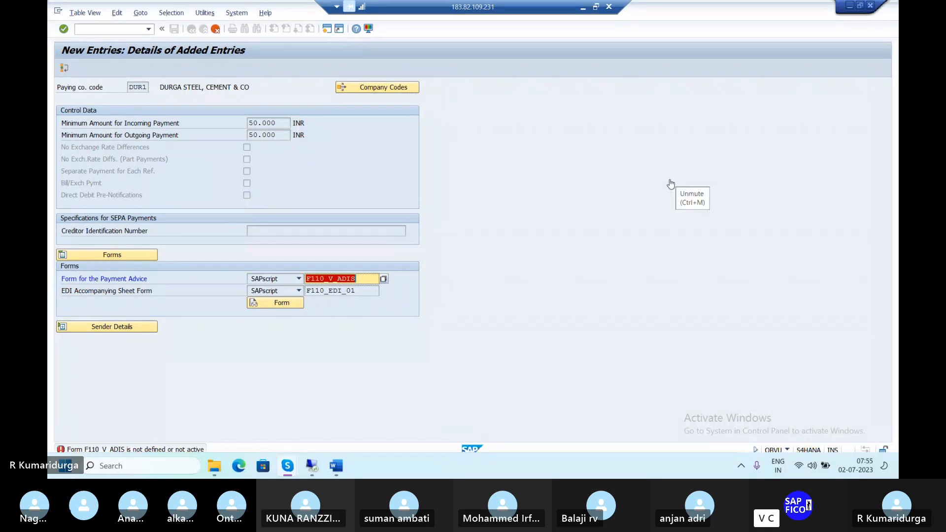
Rework the rejected payment advice form name with an IN_ variant and show the sender details.
click(337, 279)
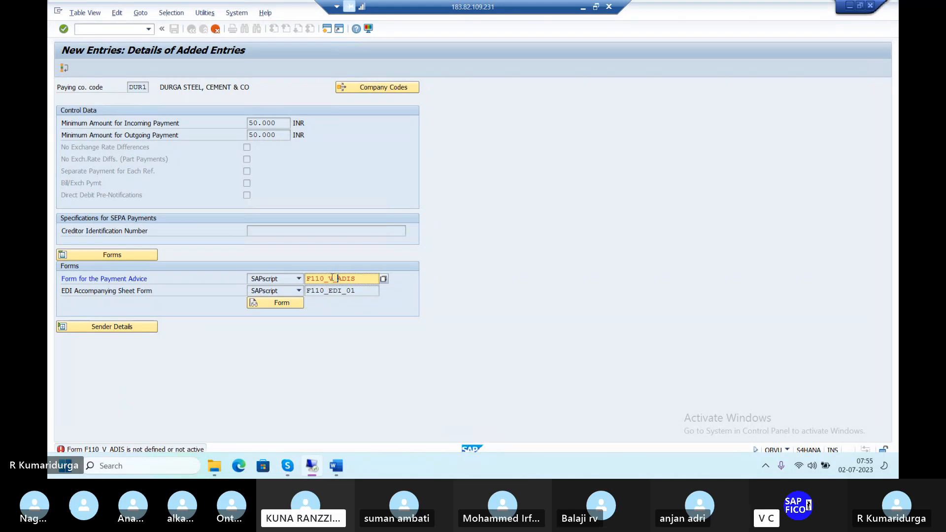
key(BackSpace)
key(BackSpace)
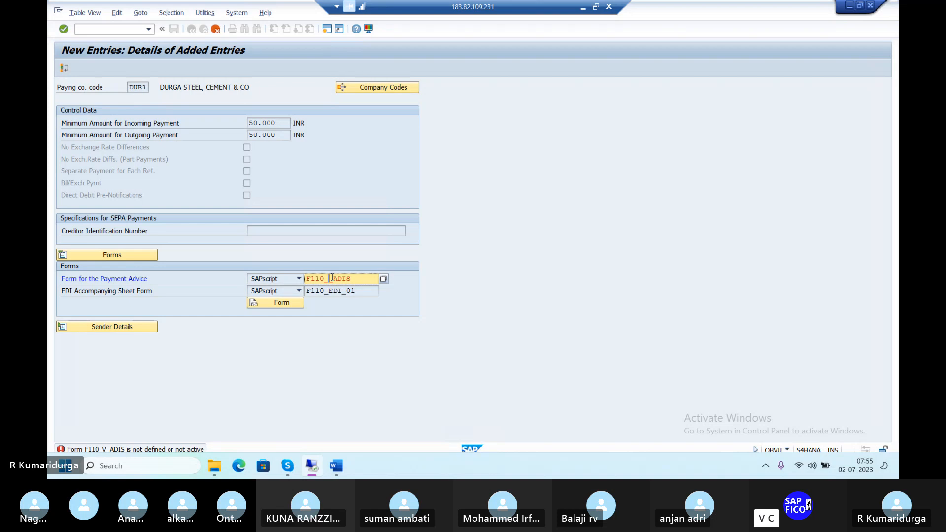
text(IN_)
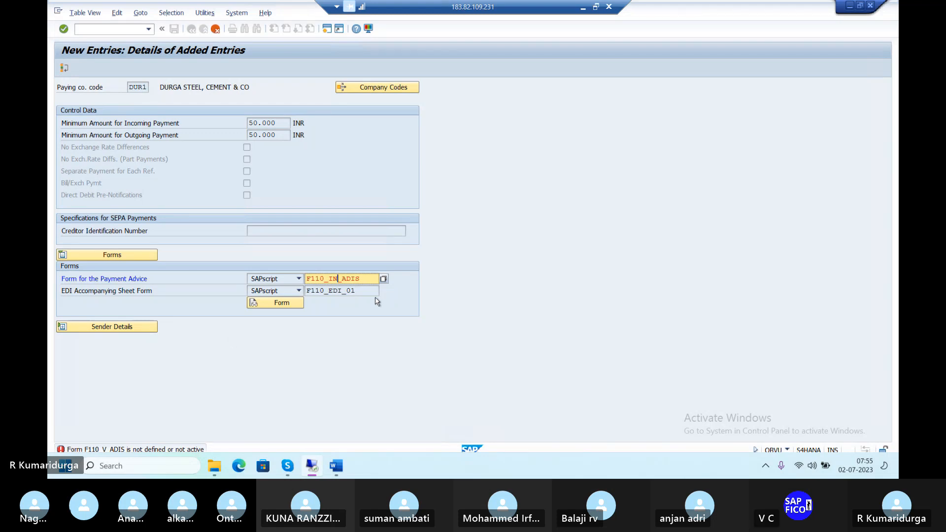
click(103, 328)
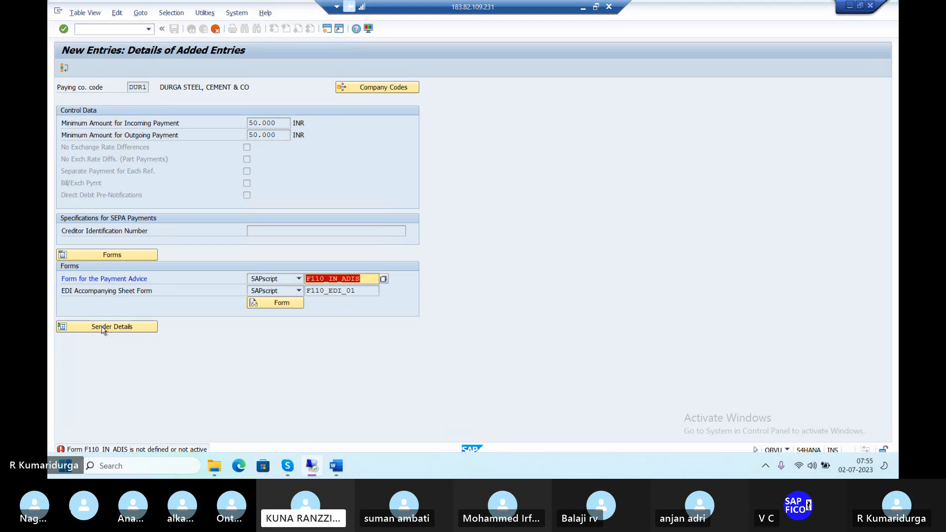
click(348, 279)
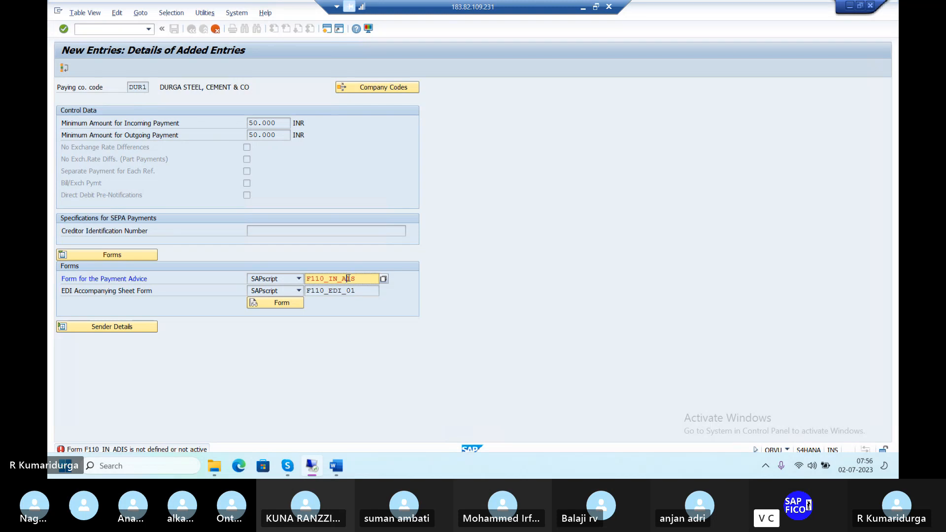
key(Return)
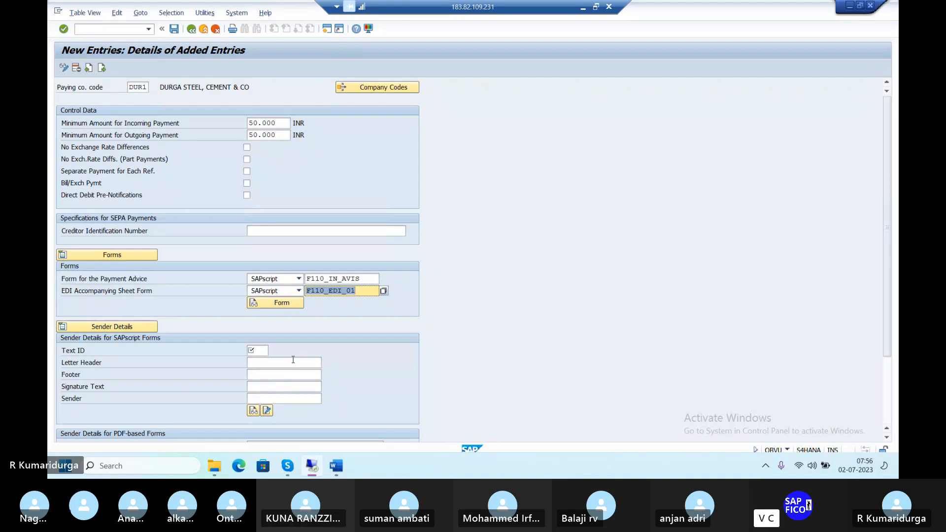
click(256, 350)
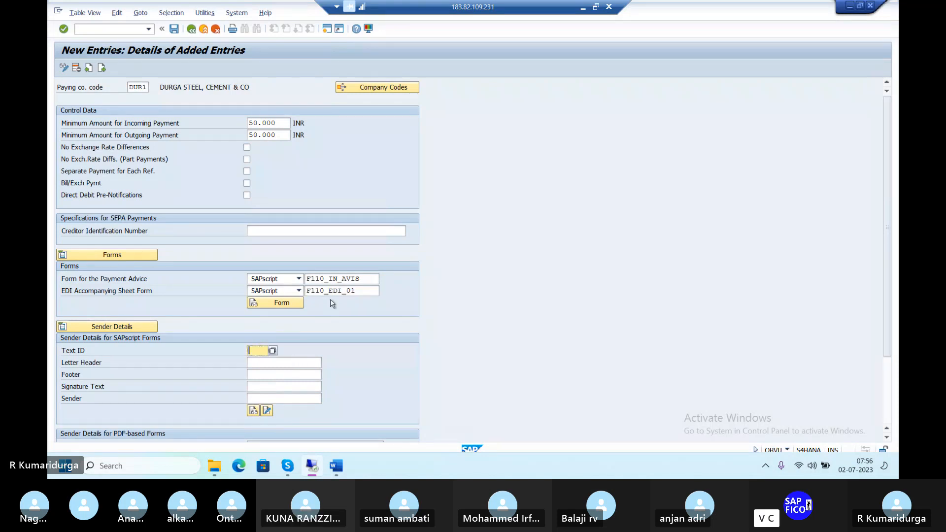
Correct the payment advice form name to F110_D_AVIS and confirm it.
click(336, 278)
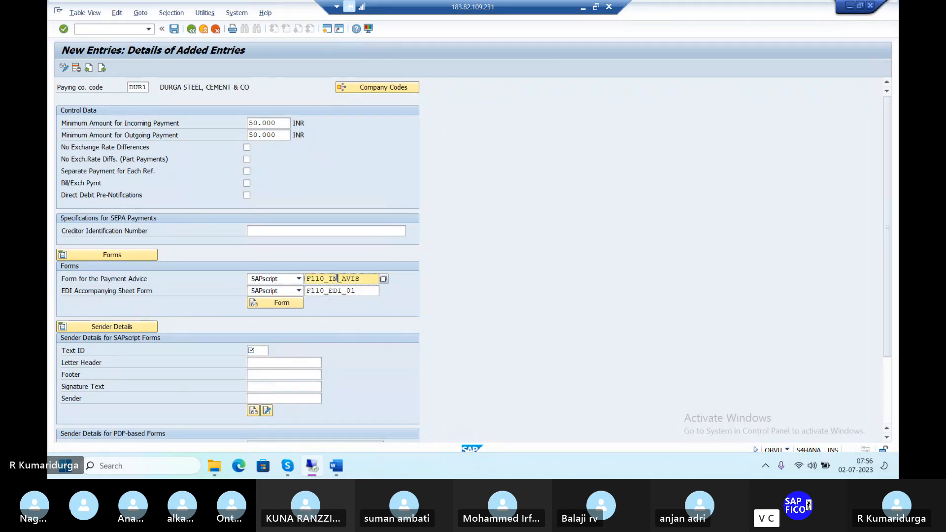
key(BackSpace)
key(BackSpace)
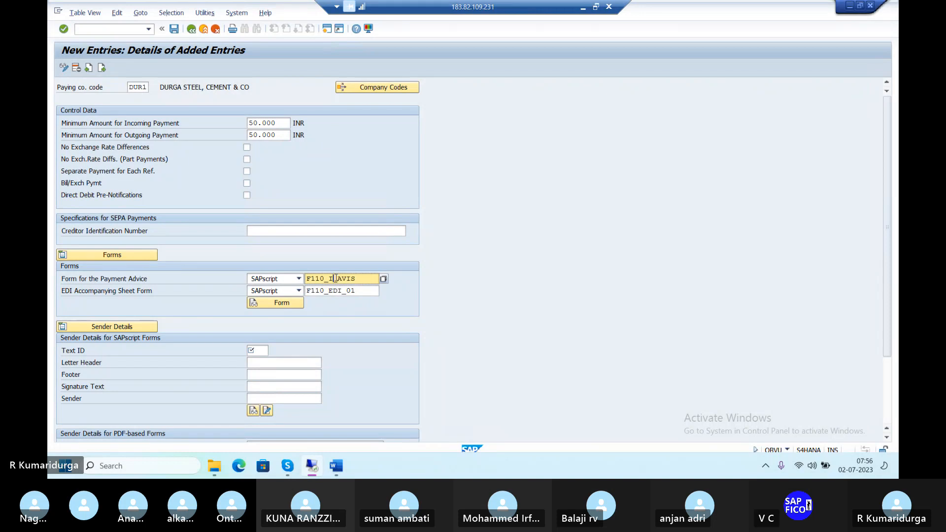
text(V)
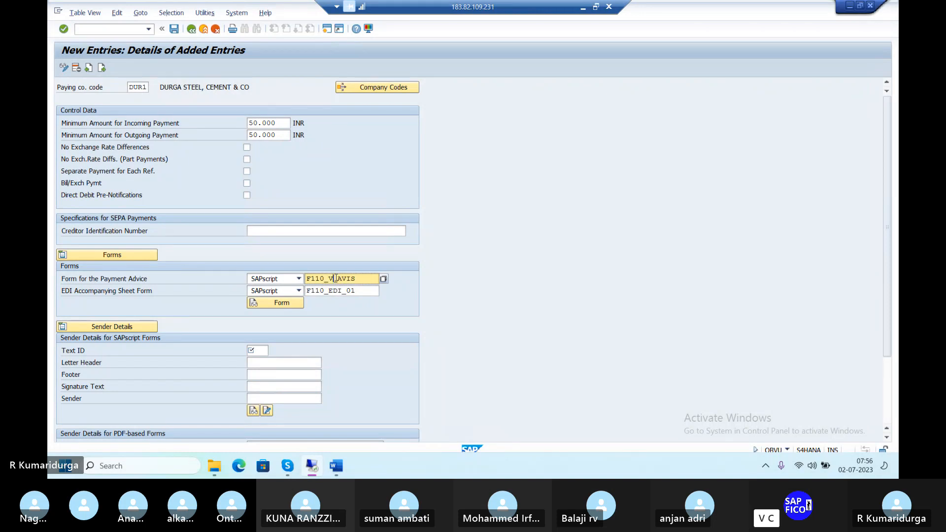
key(Return)
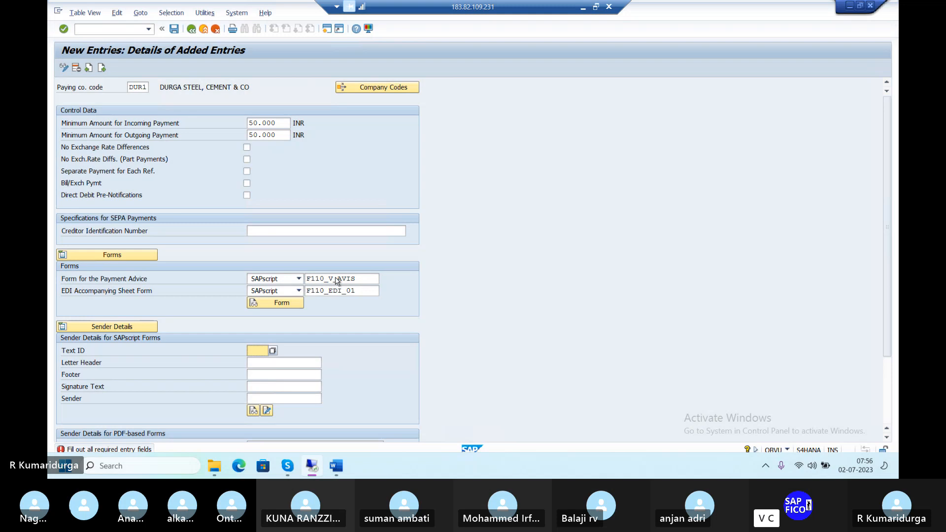
click(336, 279)
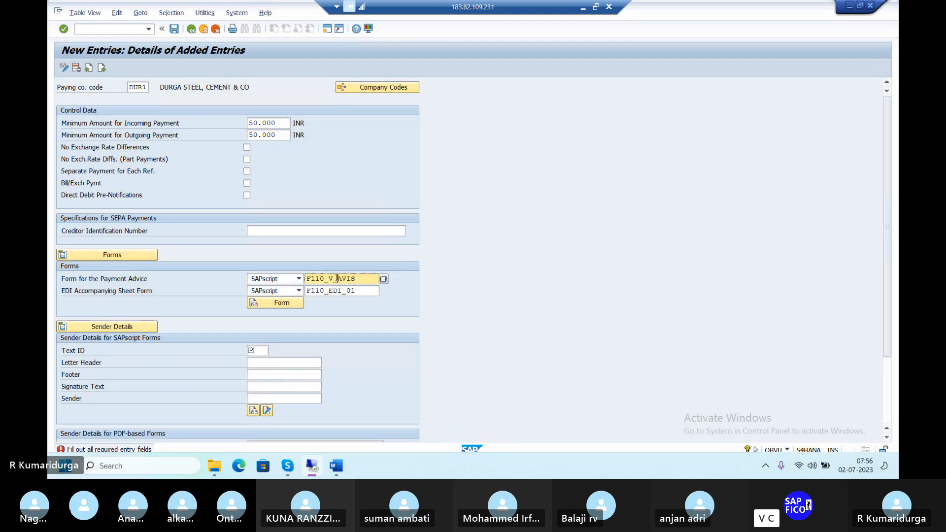
key(BackSpace)
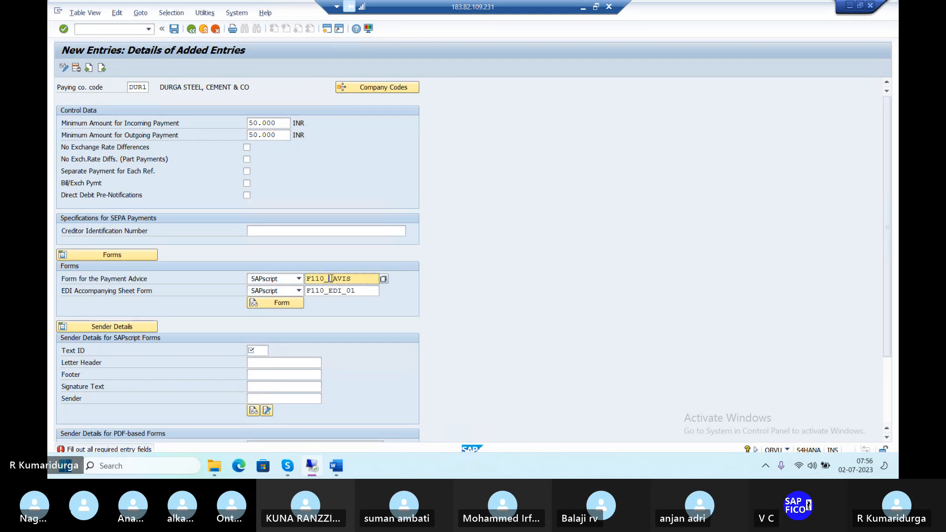
text(D)
key(Return)
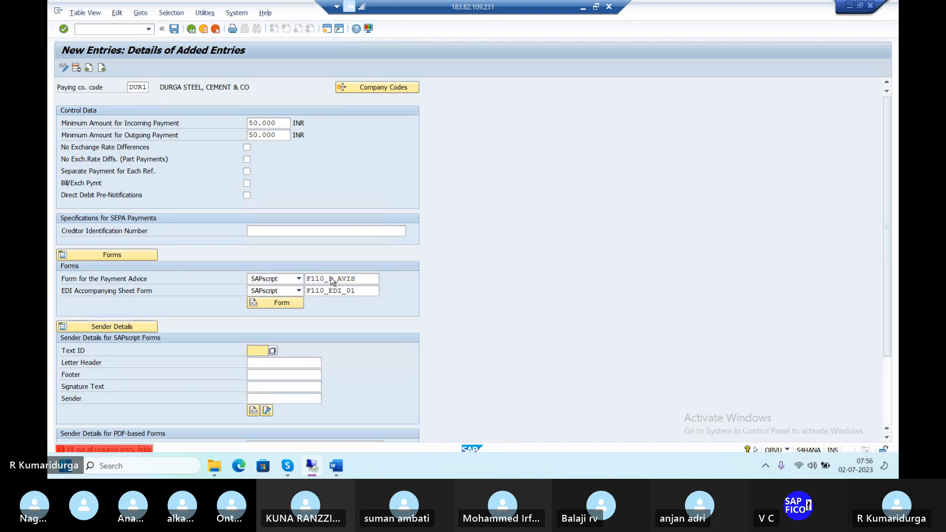
Choose ADRS as the sender Text ID from the value list.
click(272, 351)
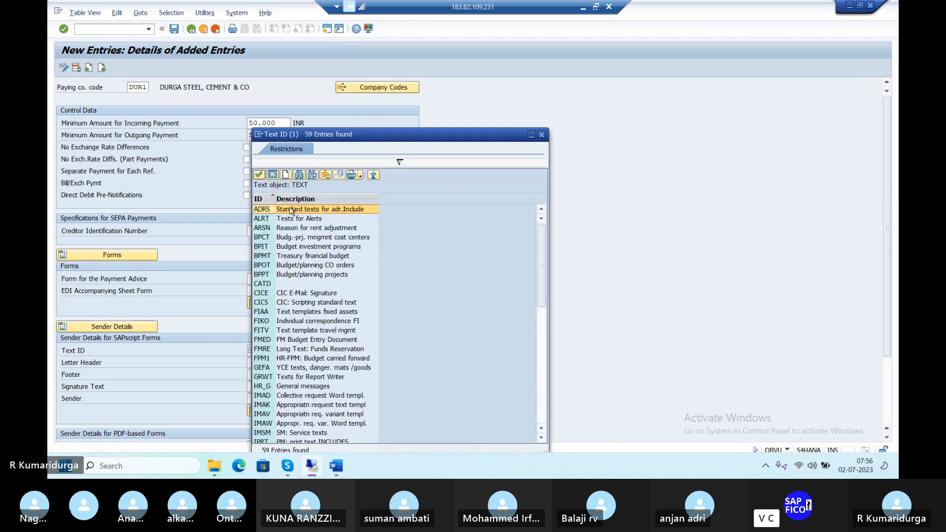
double_click(281, 213)
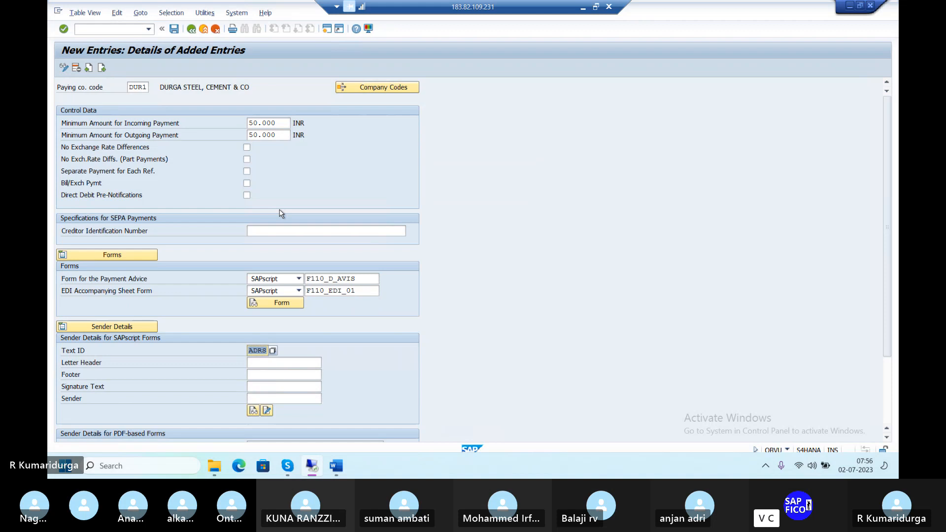
click(272, 351)
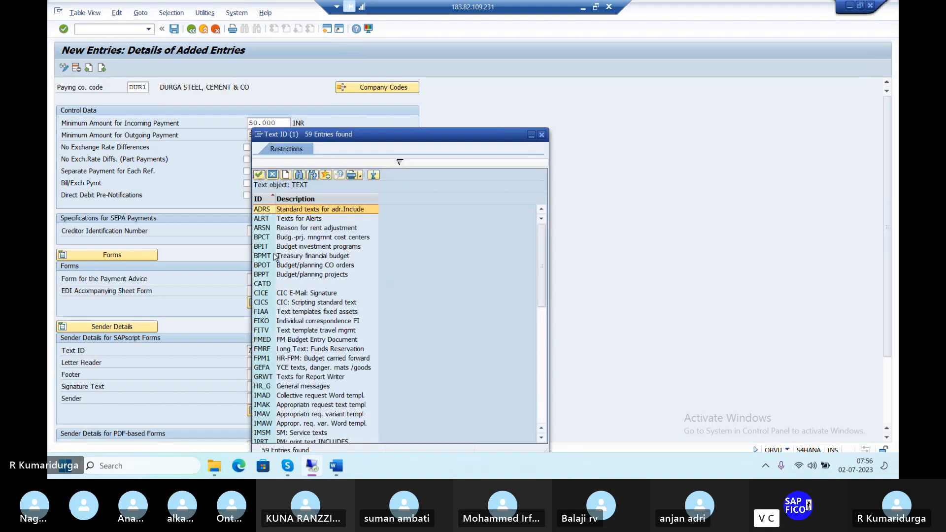
double_click(289, 210)
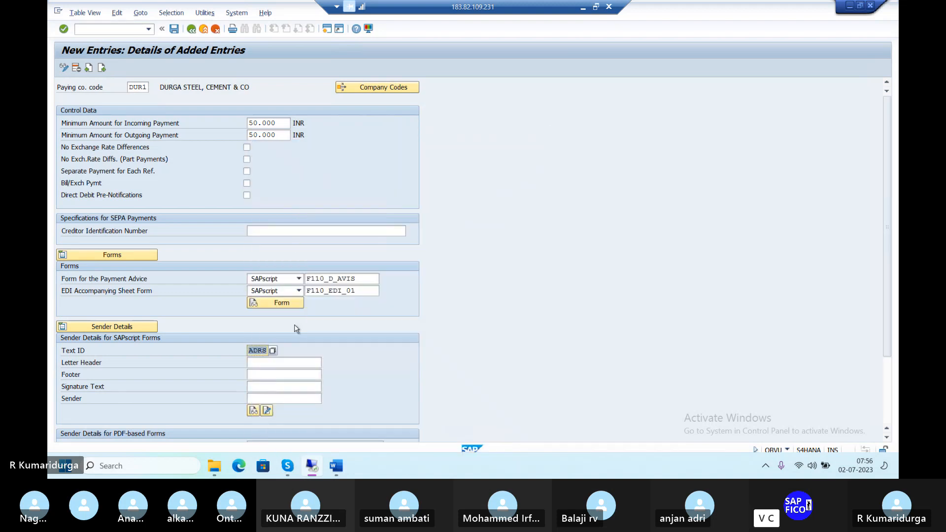
Fill the sender texts with ADRS_HEADER, ADRS_FOOTER, ADRS_SIGNATURE and ADRS_SENDER.
click(273, 362)
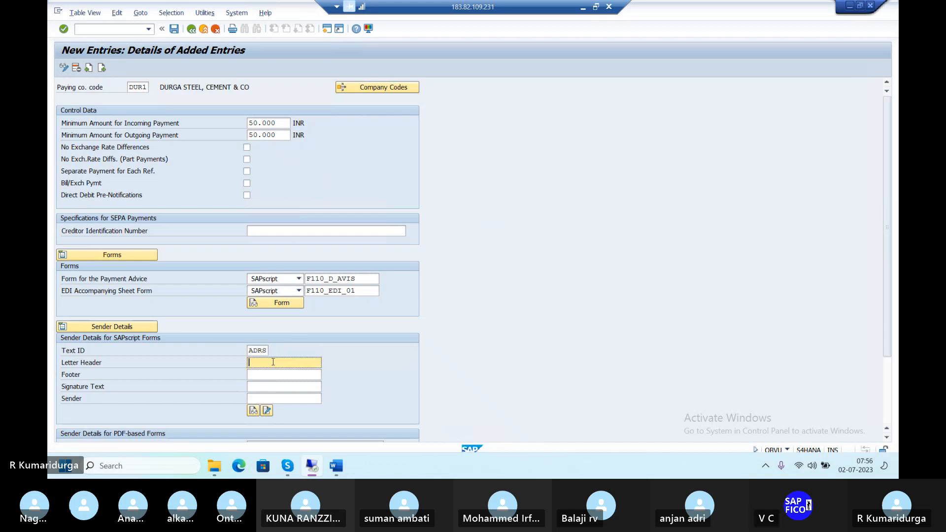
text(ADRS)
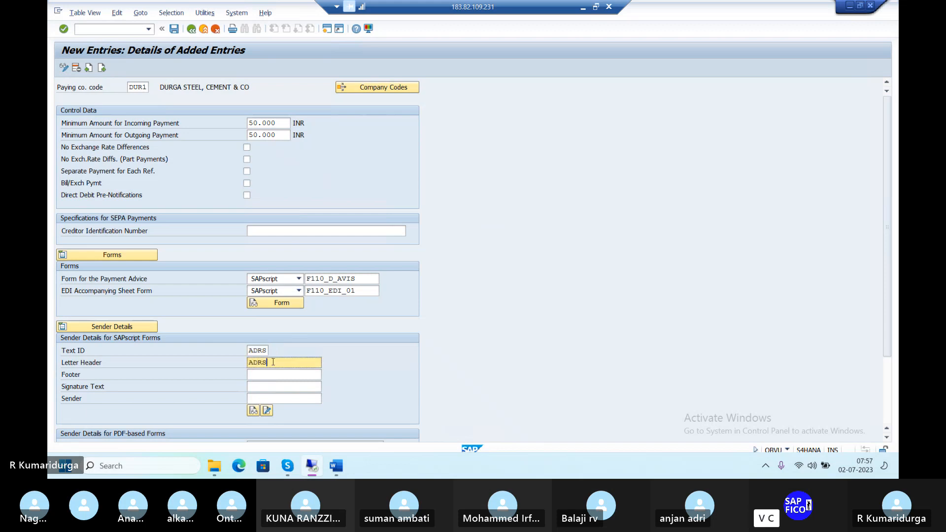
text(_HEADER)
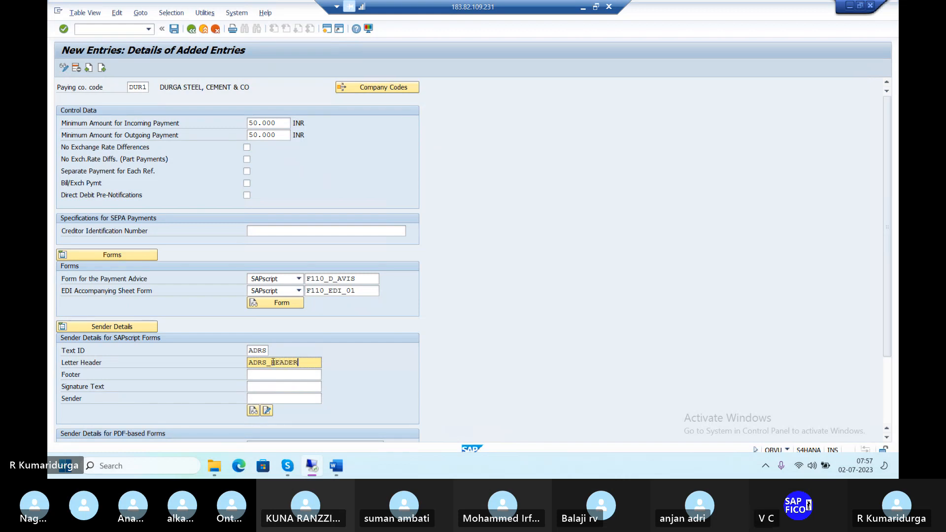
key(Tab)
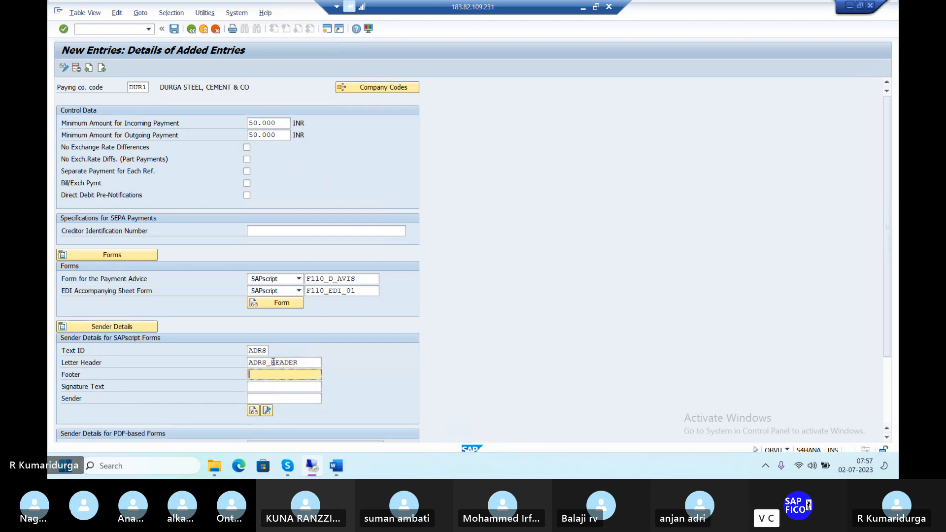
text(ADRS)
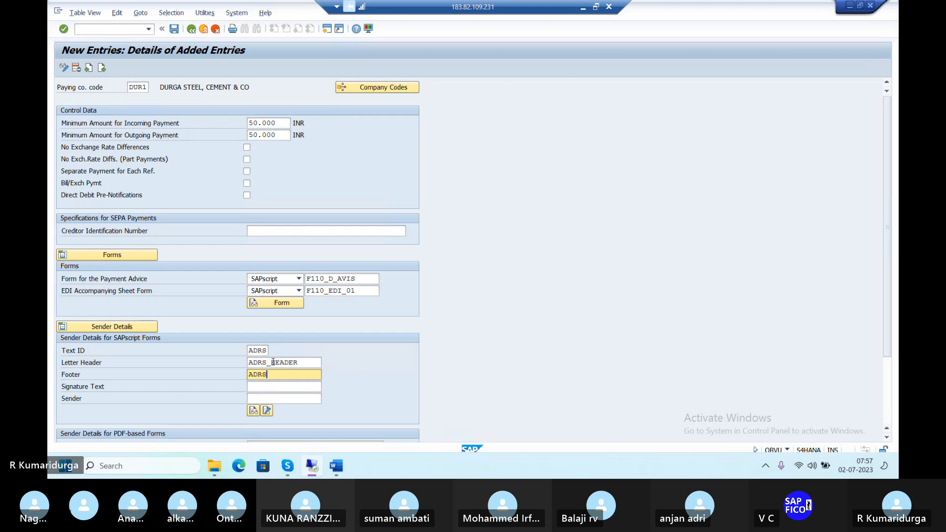
text(_FOOTER)
key(Tab)
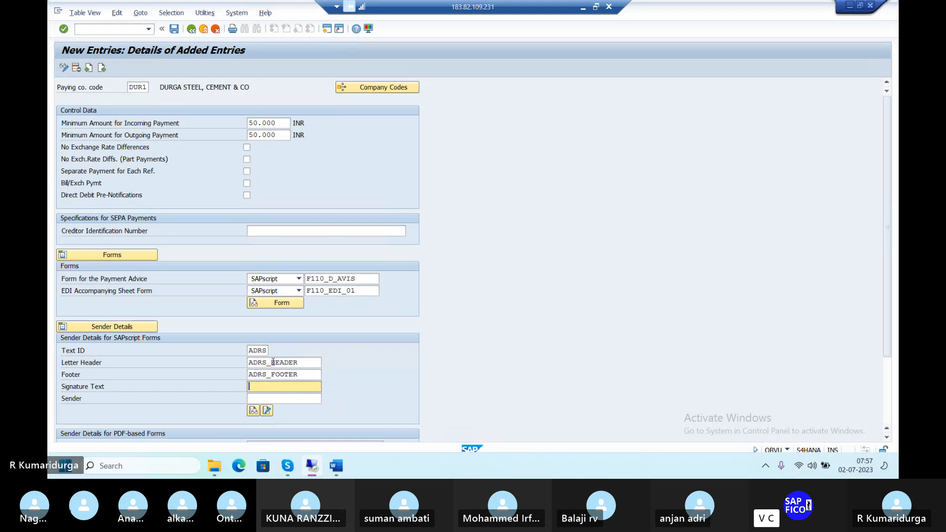
text(ADRS)
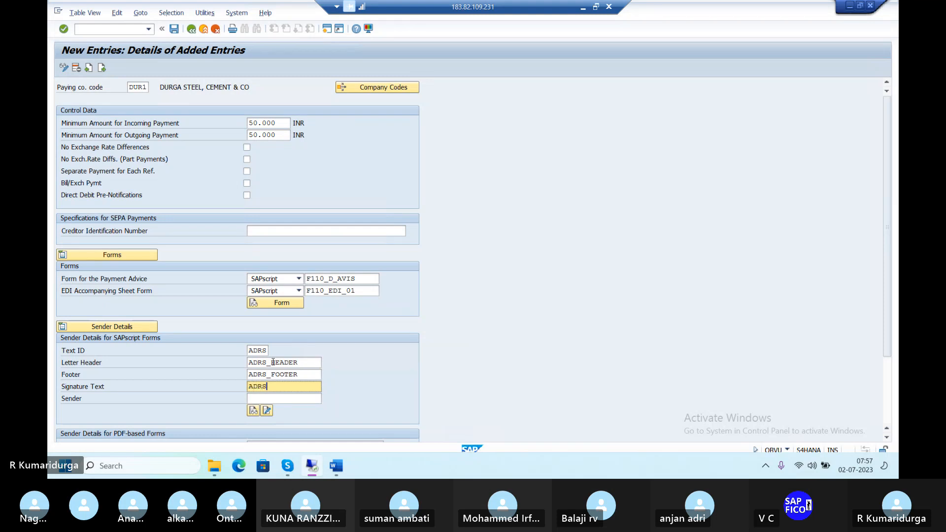
text(_SI)
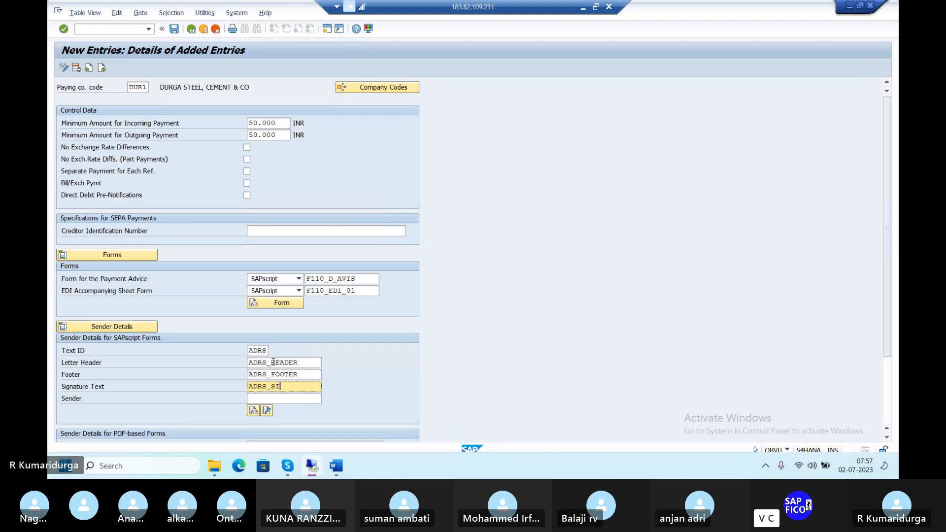
text(GNATURE)
key(Tab)
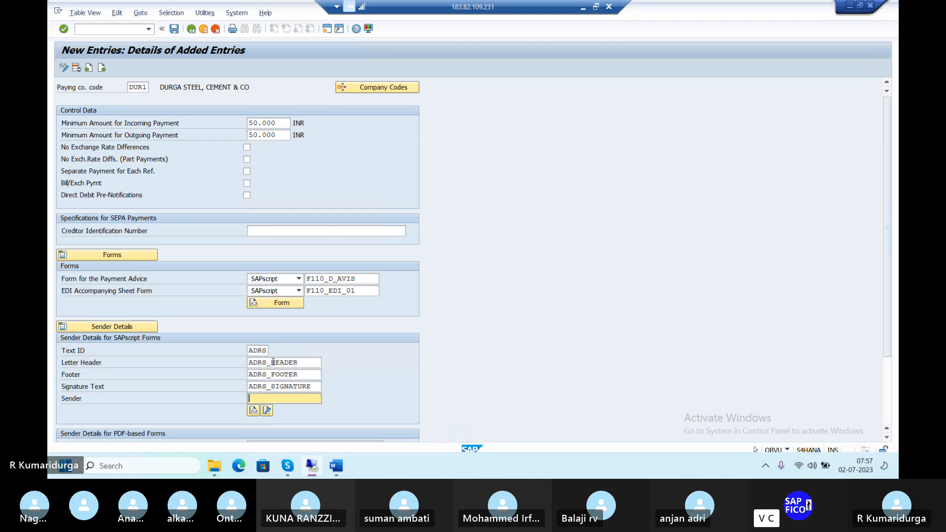
text(ADRS)
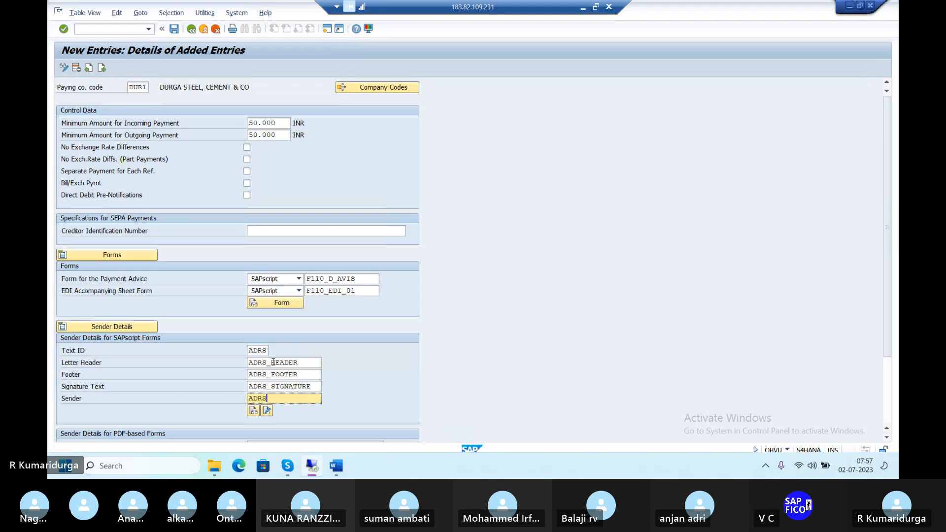
text(_SE)
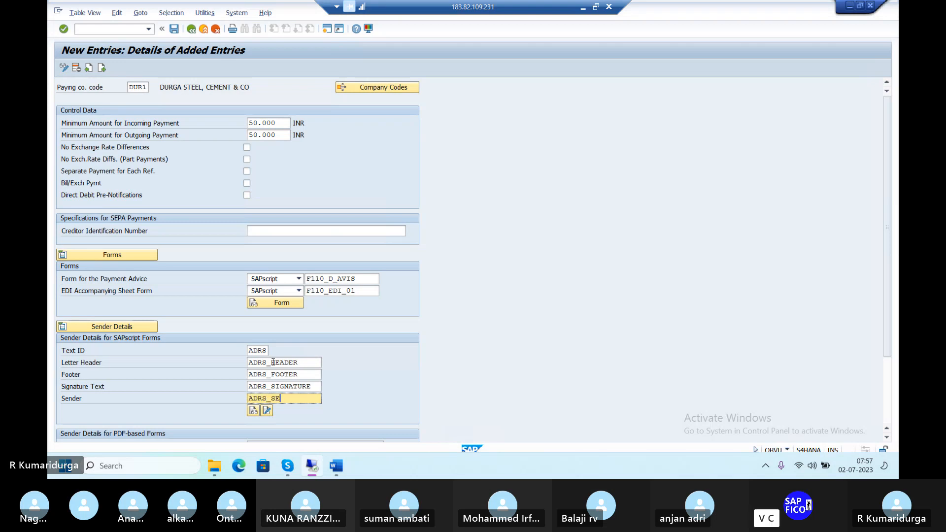
text(NDER)
scroll(273, 362, down, 5)
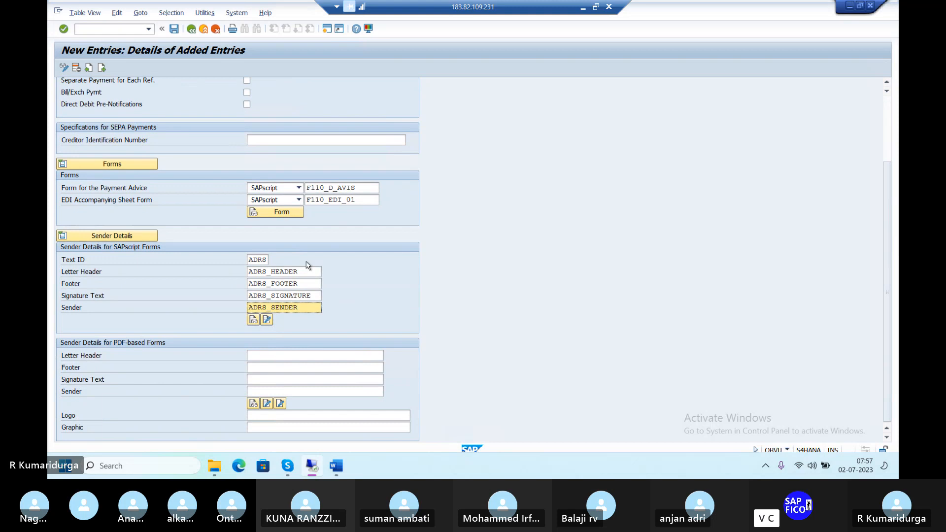
Change the payment advice form to F110_IN_AVIS.
click(333, 188)
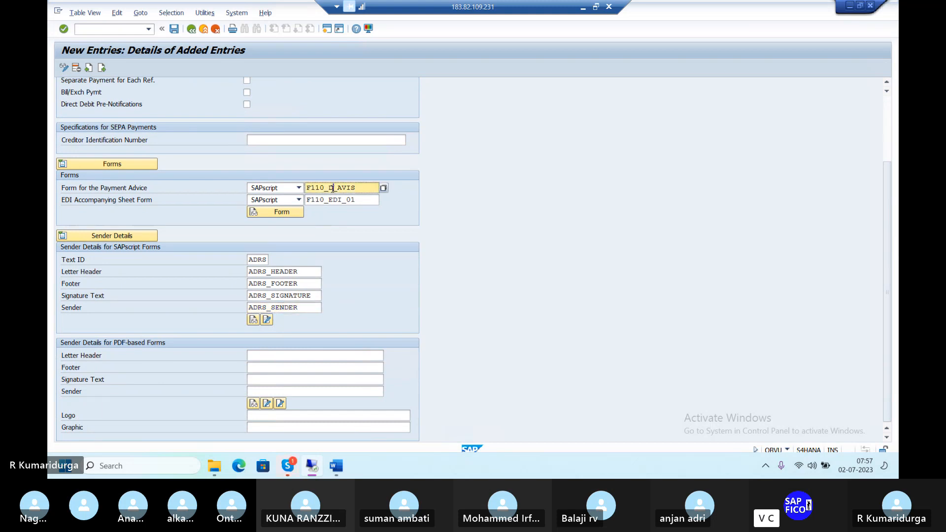
key(BackSpace)
text(IN)
click(305, 355)
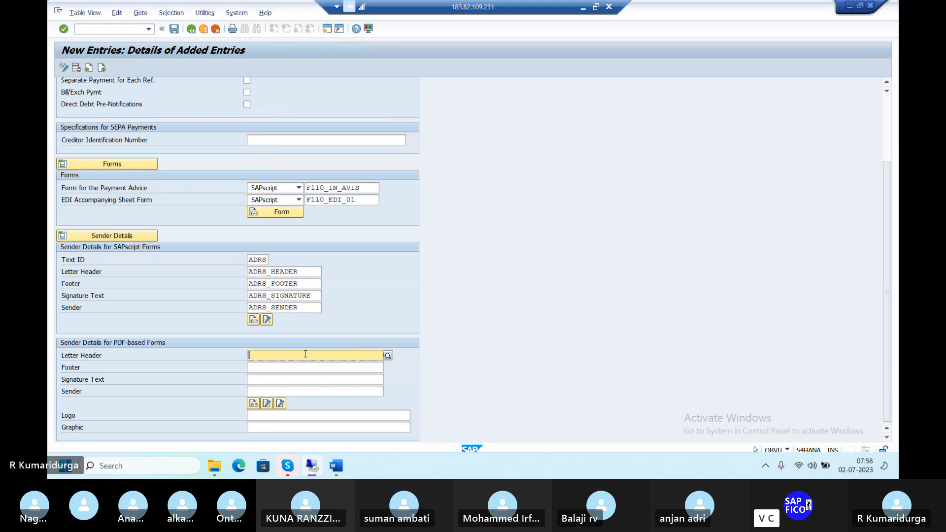
scroll(306, 354, up, 3)
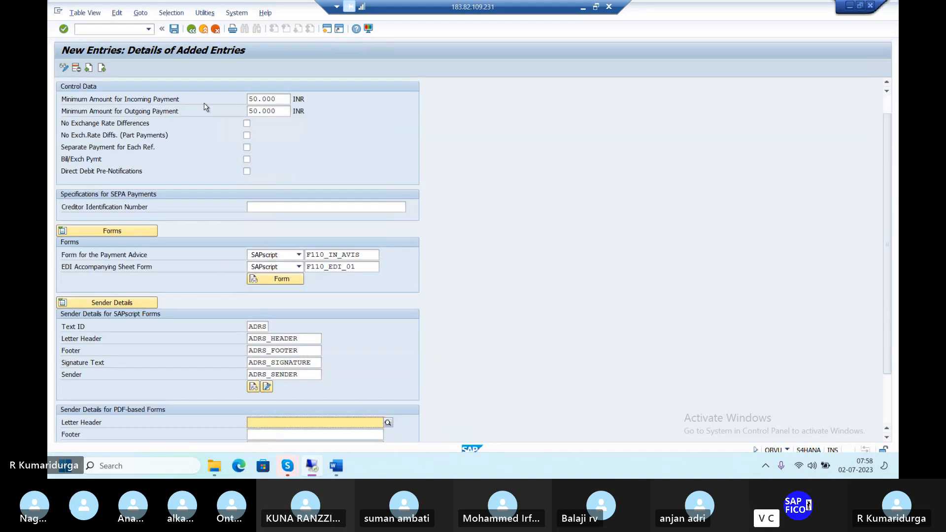
Save the DUR1 settings under the customizing request and go back to the payment program menu.
click(174, 29)
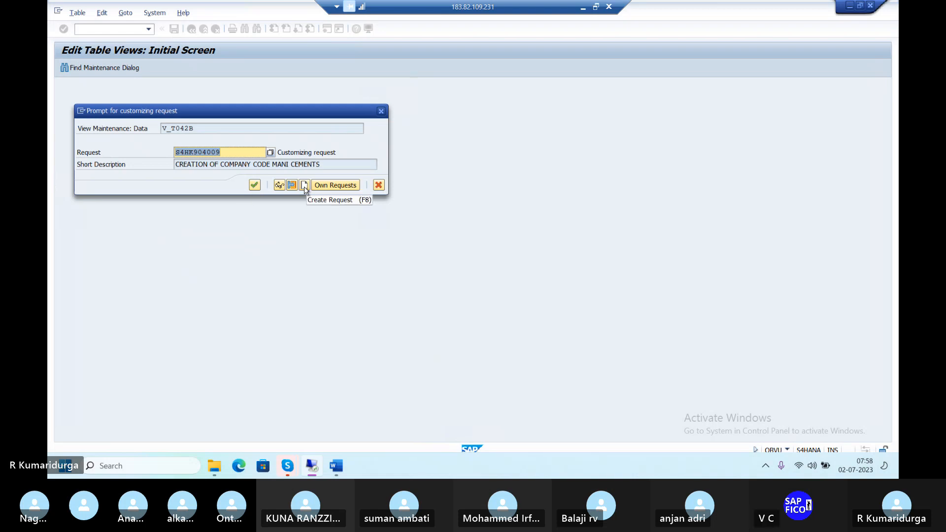
key(Return)
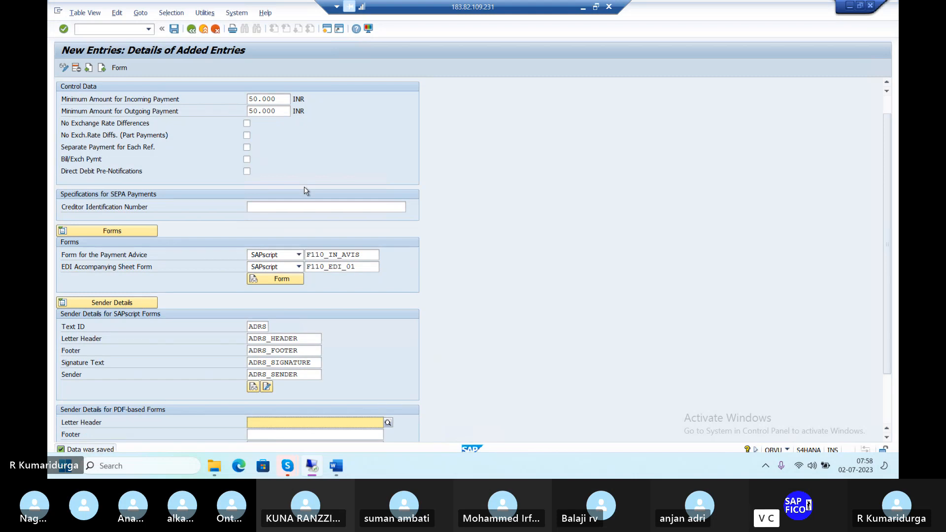
click(192, 32)
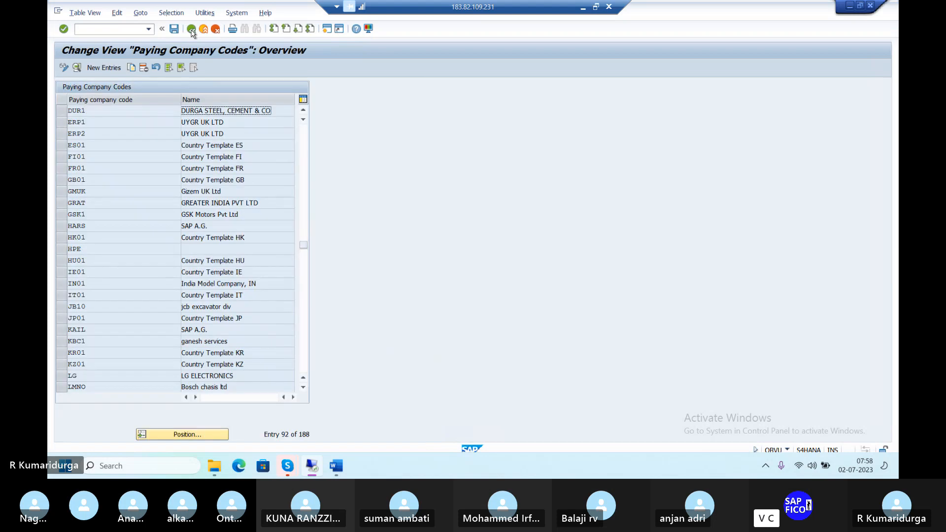
click(192, 32)
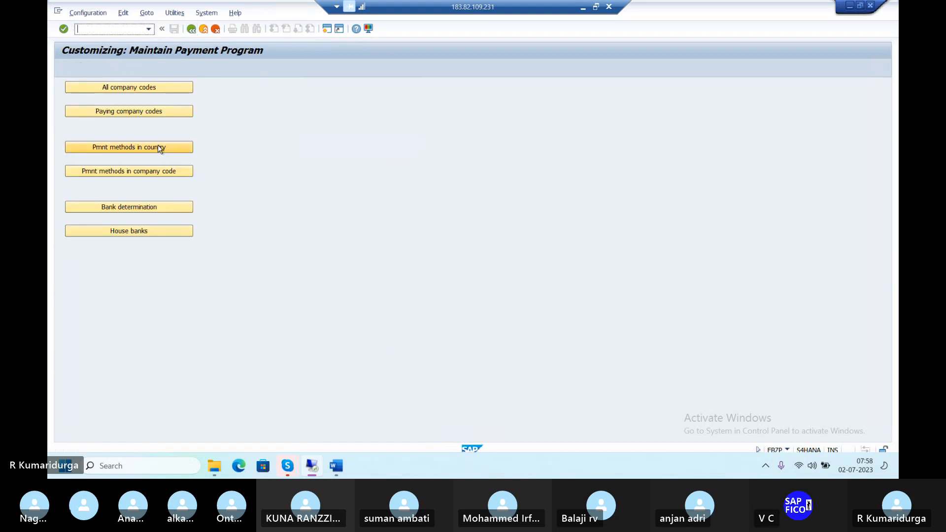
Start a new payment method per country entry for country IN, method C.
click(158, 147)
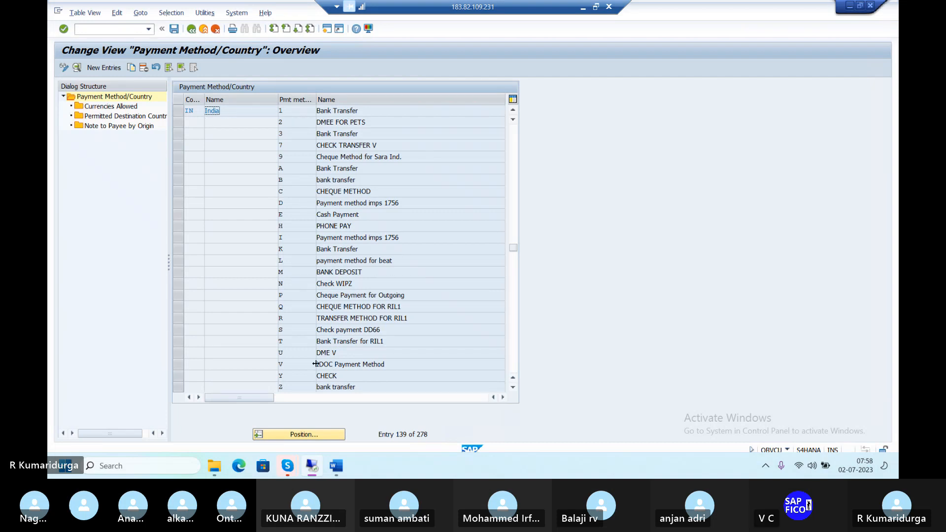
click(103, 69)
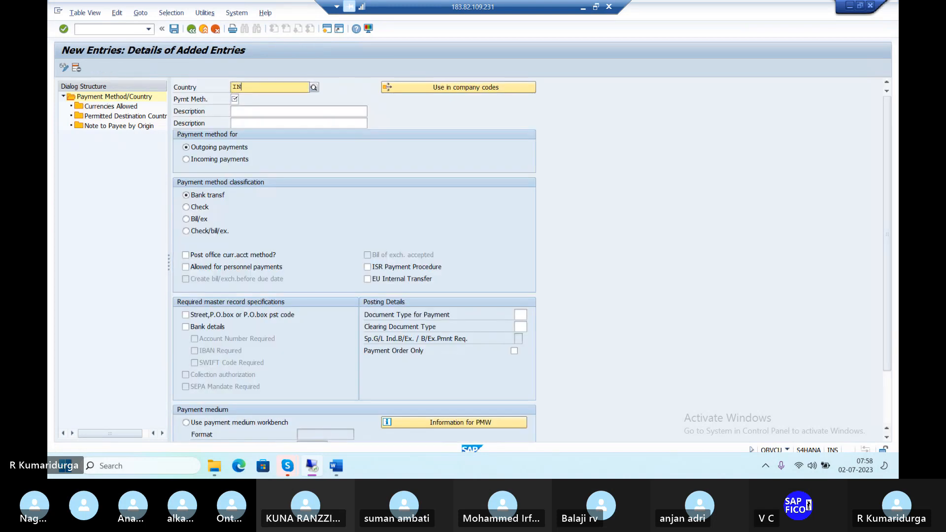
text(IN)
key(Tab)
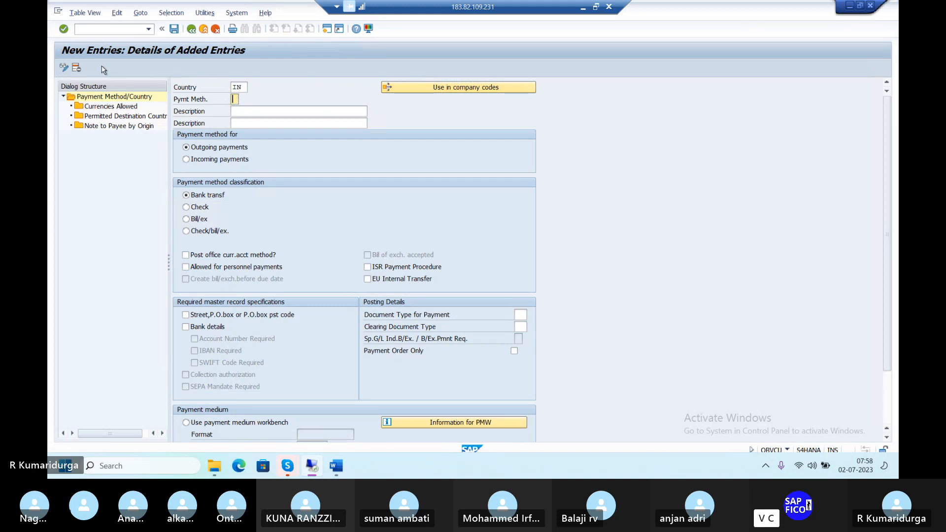
text(C)
key(Tab)
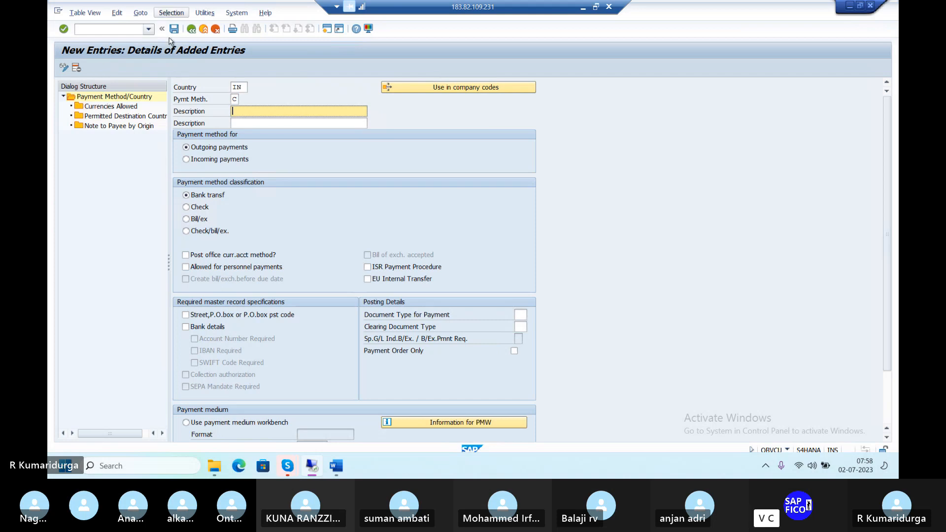
click(235, 99)
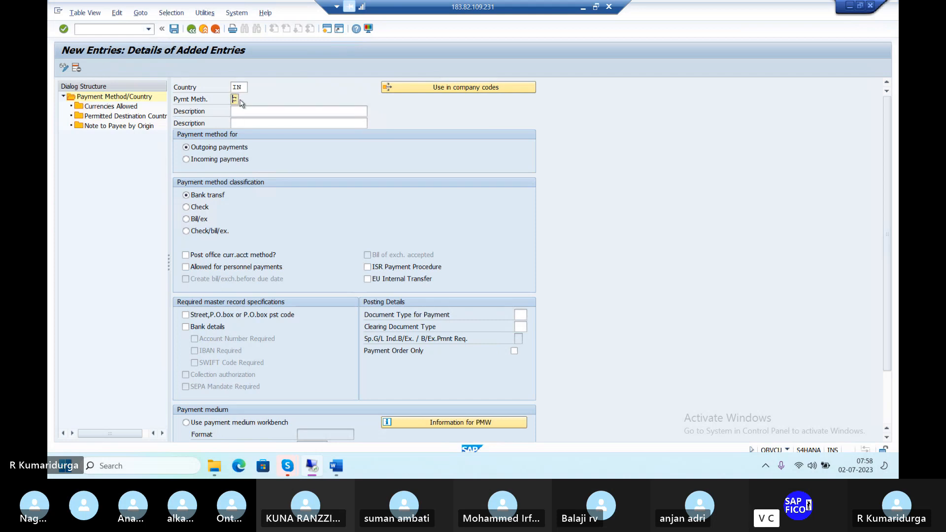
Enter 'CHECKS FOR OUTGOING PAYMENTS' in both description fields.
click(252, 112)
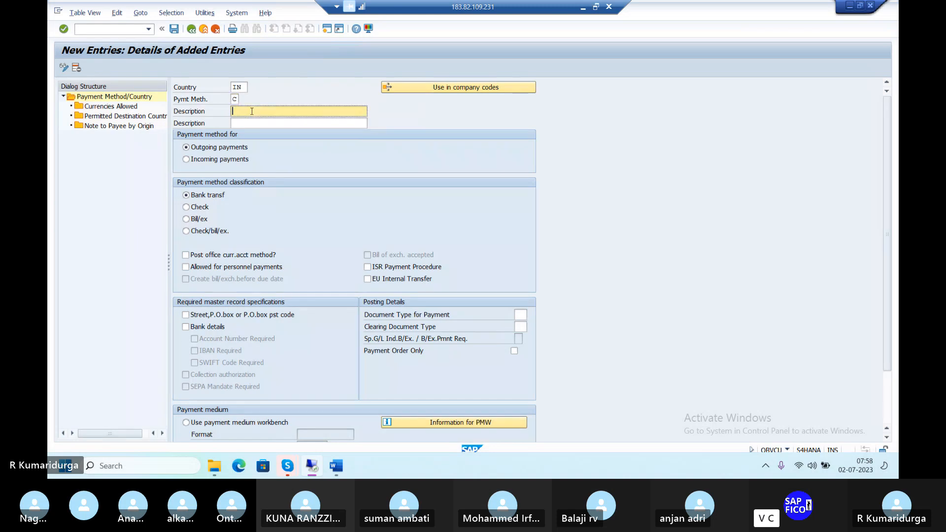
text(CHECKS O)
key(BackSpace)
key(BackSpace)
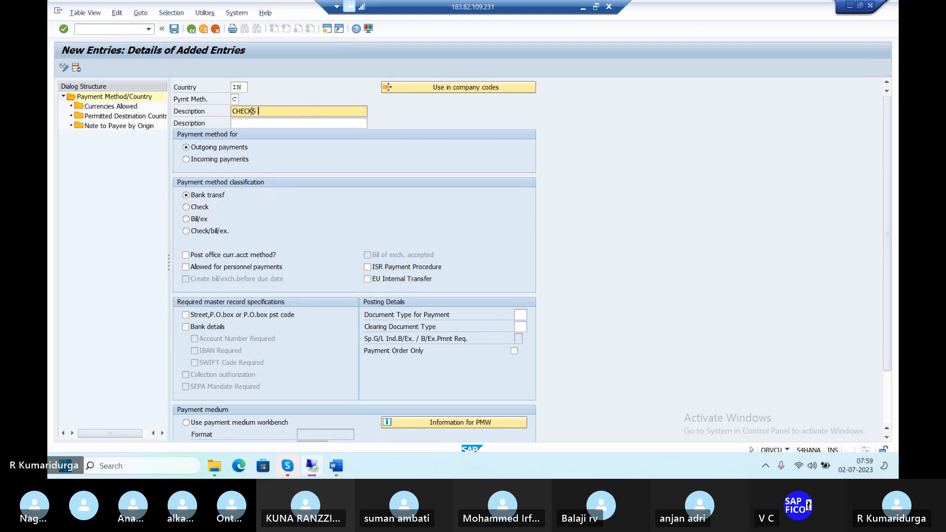
text(FOR )
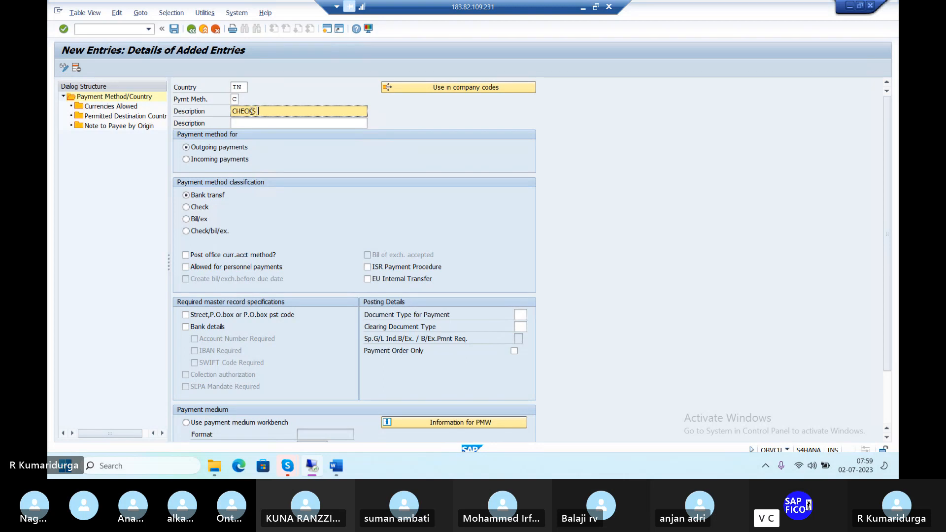
text(OUTGOING PAYME)
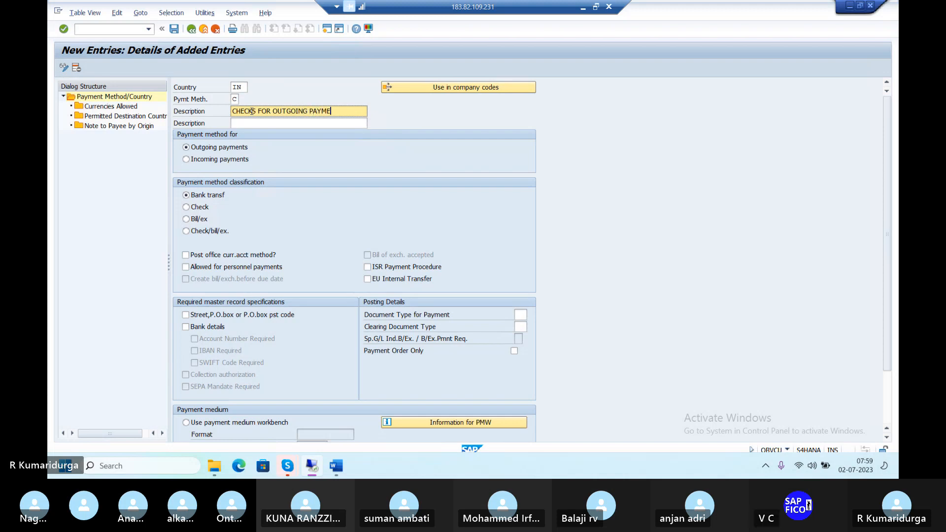
text(NTS)
key(Tab)
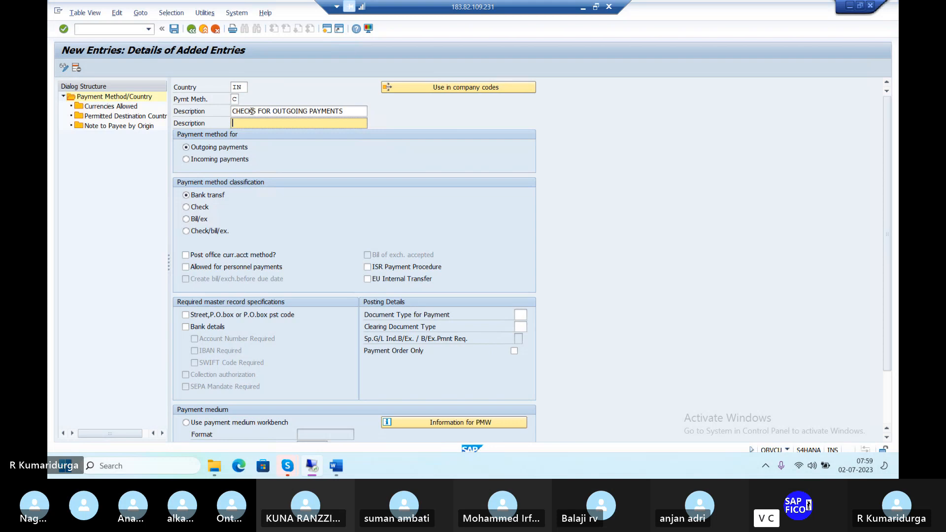
text(CH)
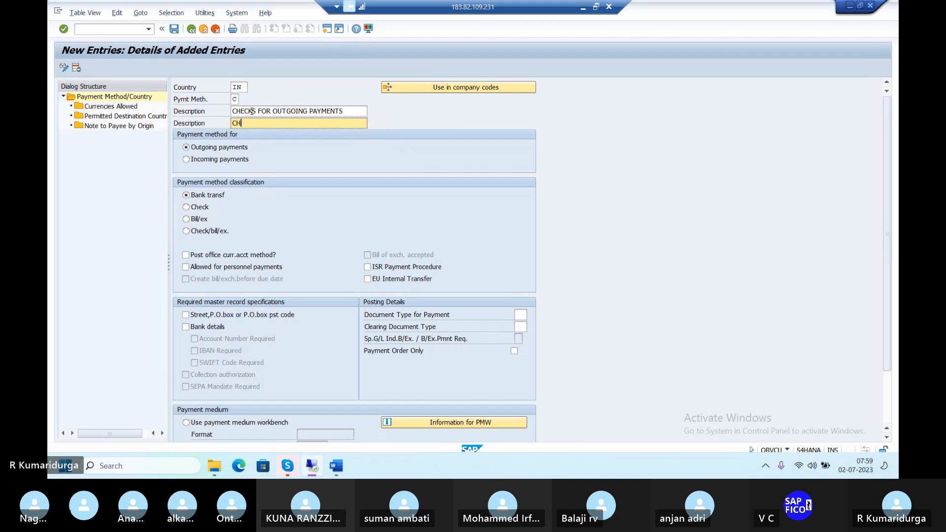
text(ECKS FOR OUTGOING PAY)
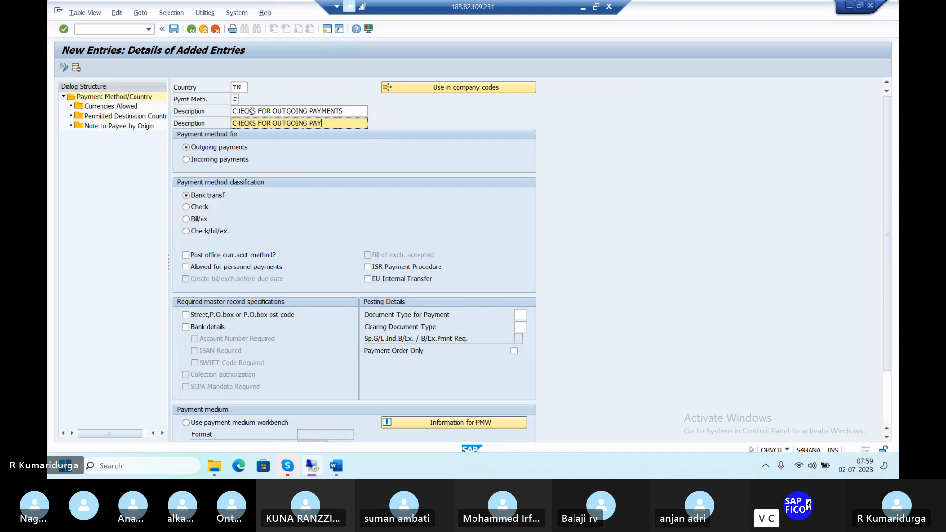
text(MENTS)
Classify method C as bank transfer, allow personnel payments, and require street or P.O. box.
click(186, 207)
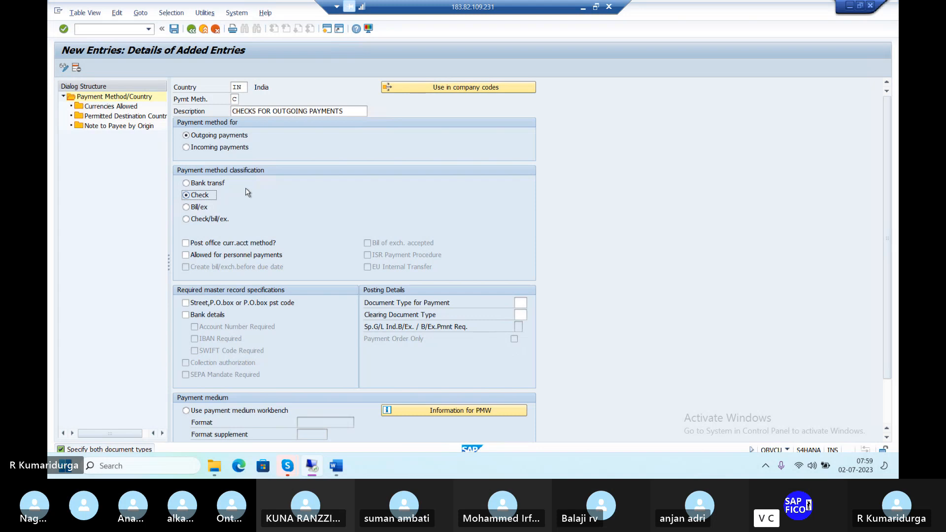
click(186, 183)
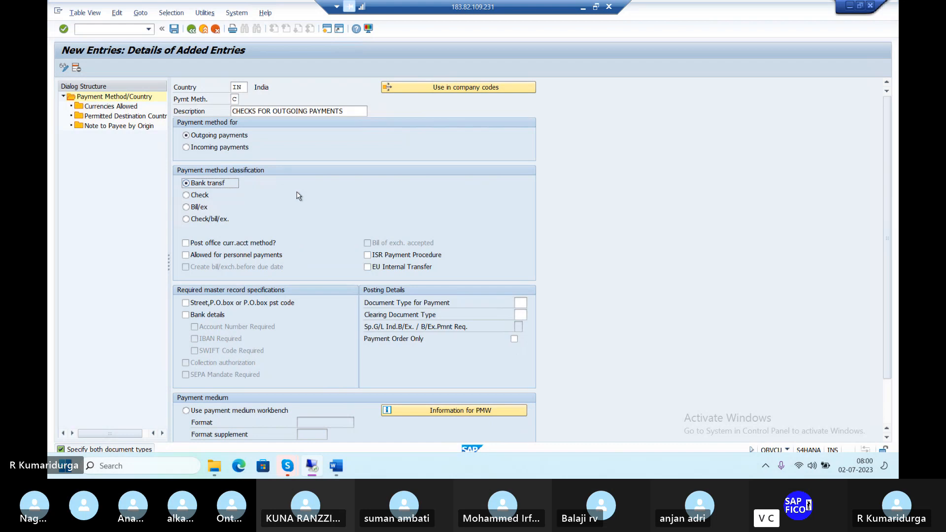
click(185, 256)
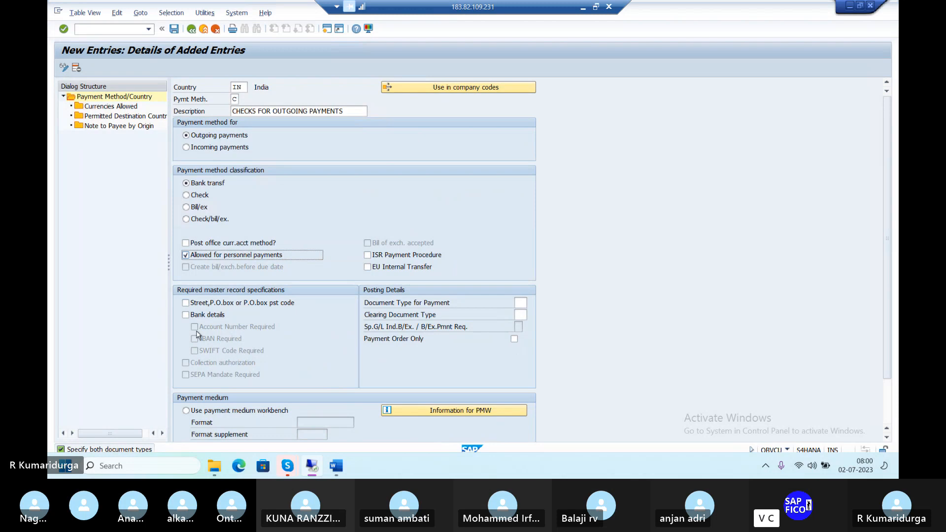
click(185, 303)
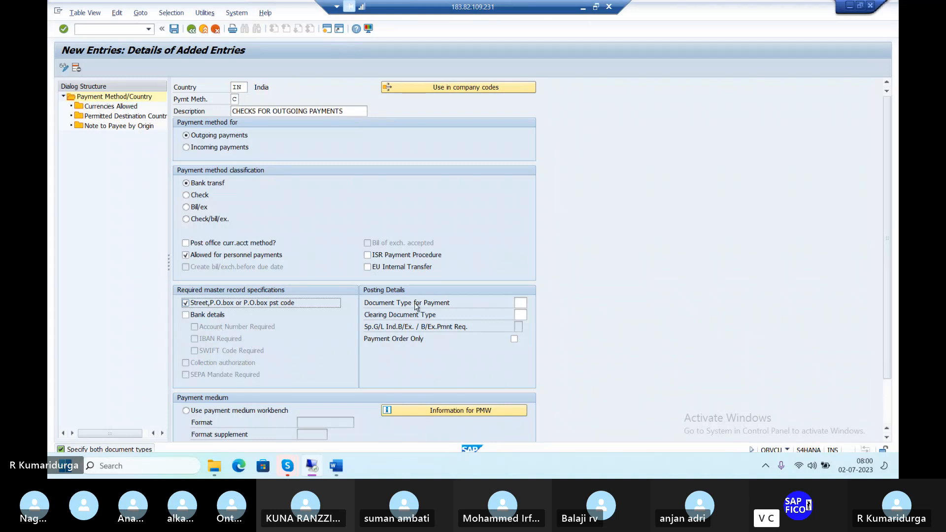
Set payment document type ZP (Payment Posting) and clearing document type ZV (Payment Clearing).
click(519, 302)
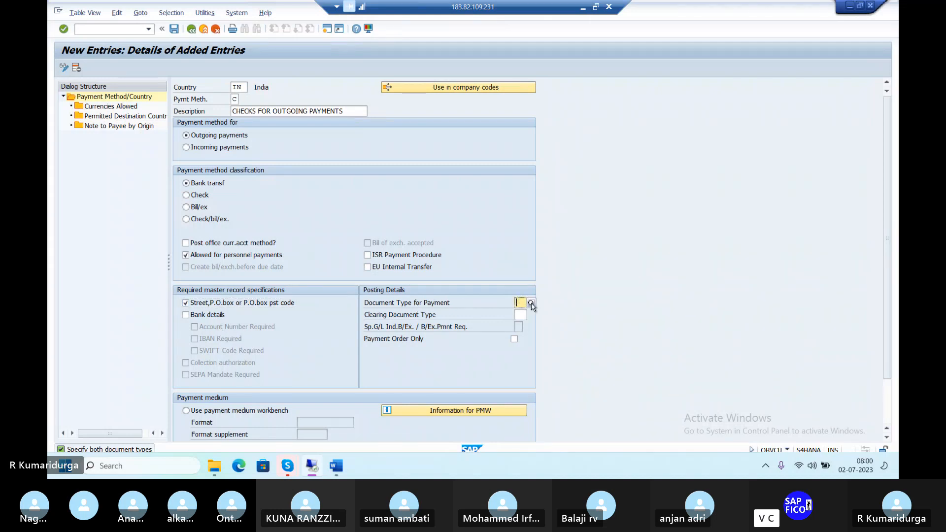
click(532, 303)
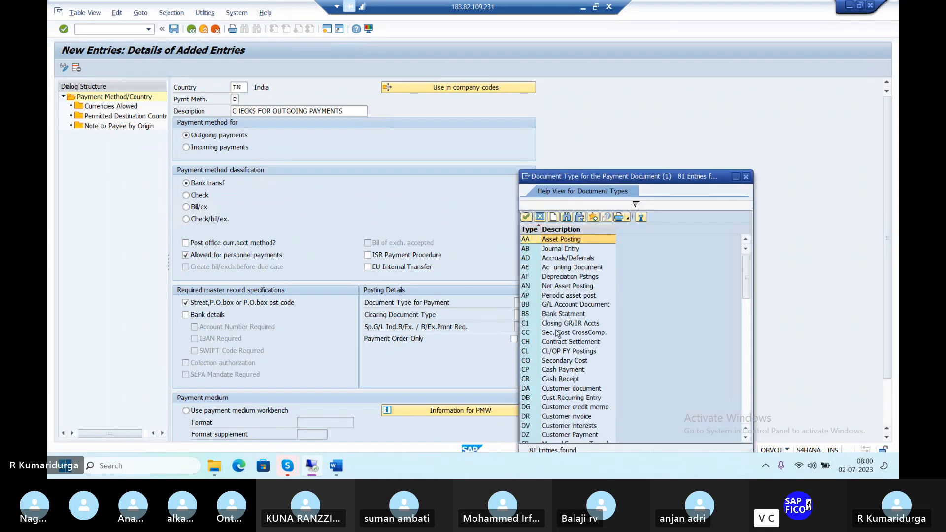
scroll(557, 333, down, 1)
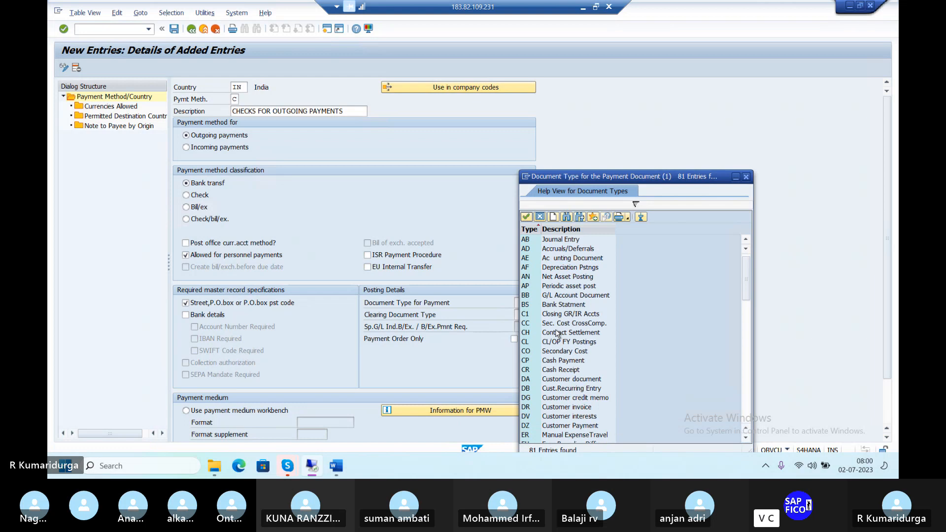
scroll(558, 333, down, 5)
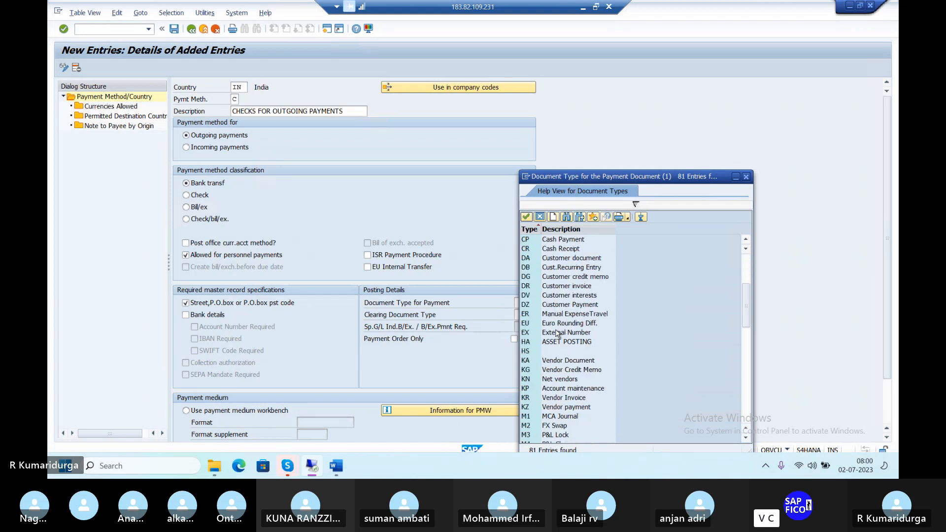
scroll(557, 334, down, 15)
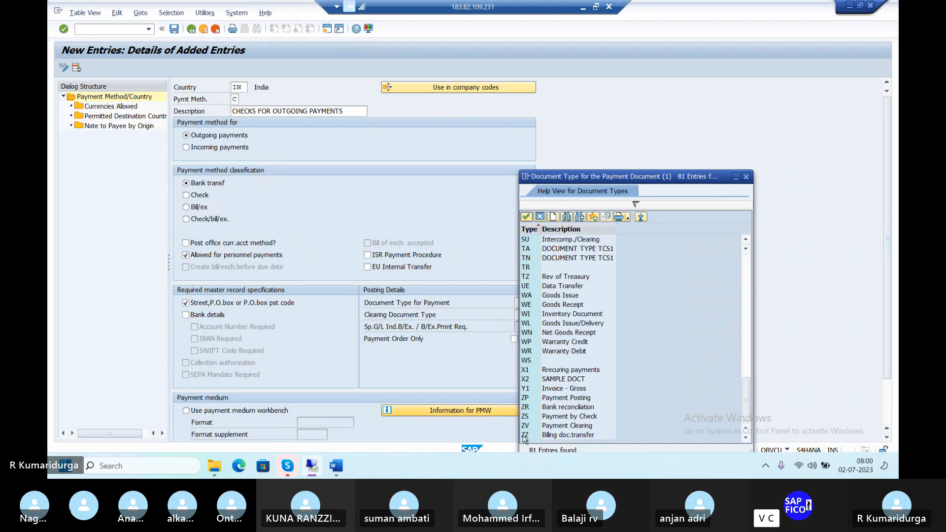
double_click(533, 399)
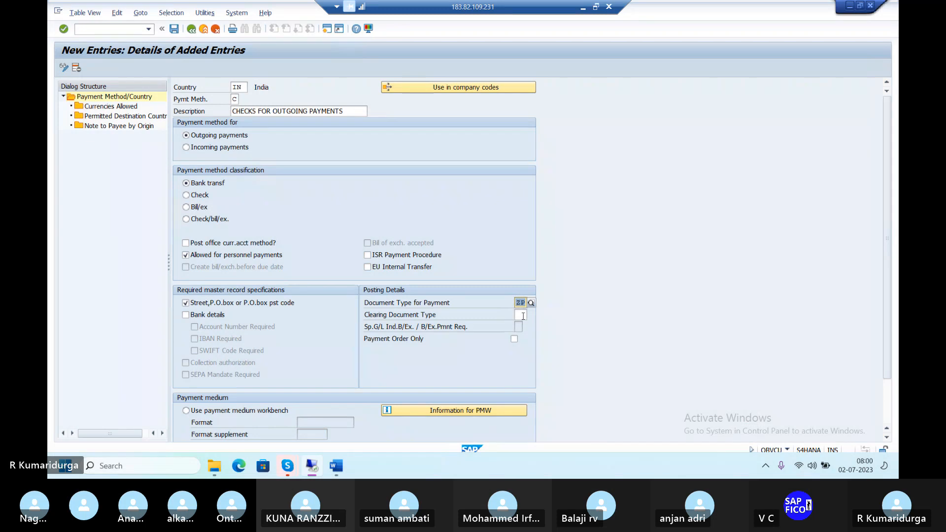
click(521, 315)
text(Z)
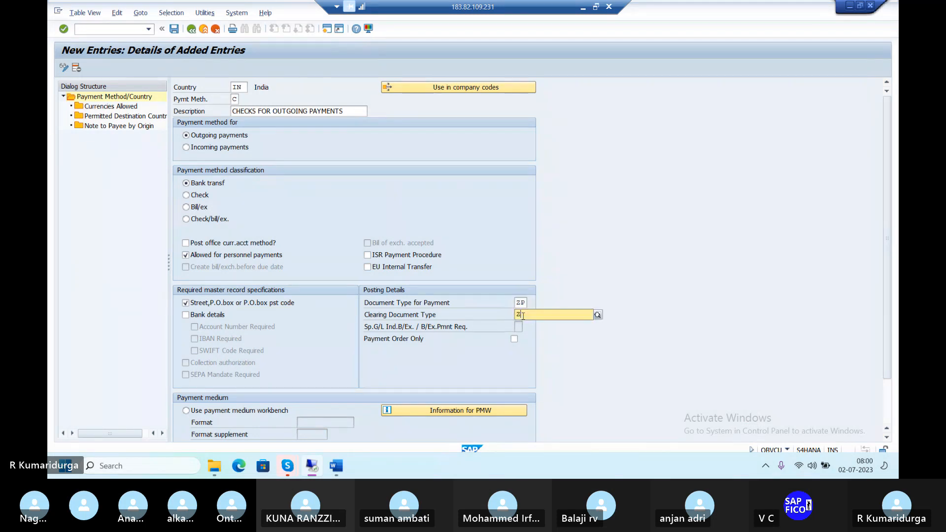
text(B)
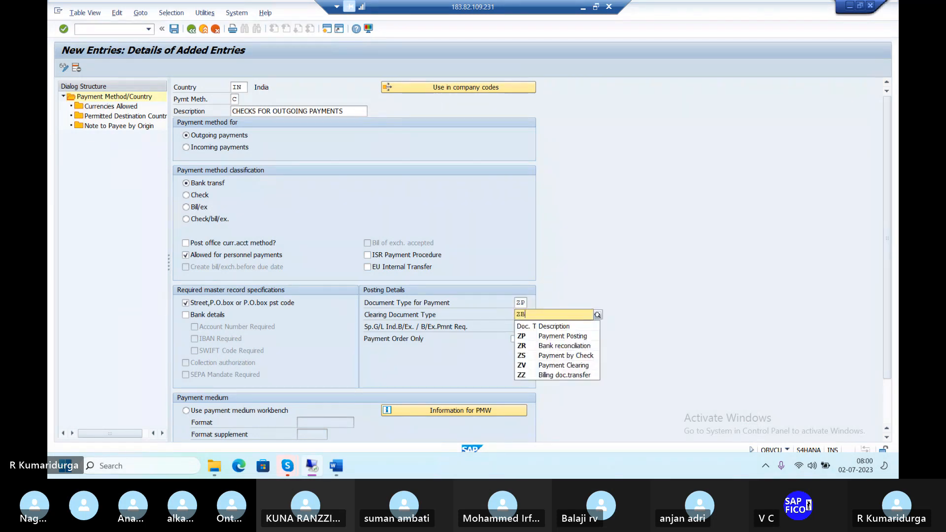
key(BackSpace)
text(V)
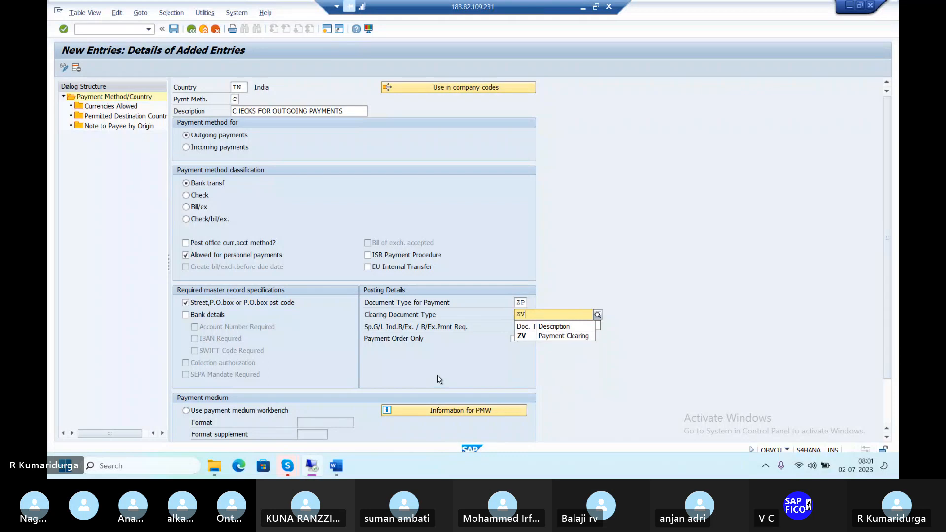
click(540, 337)
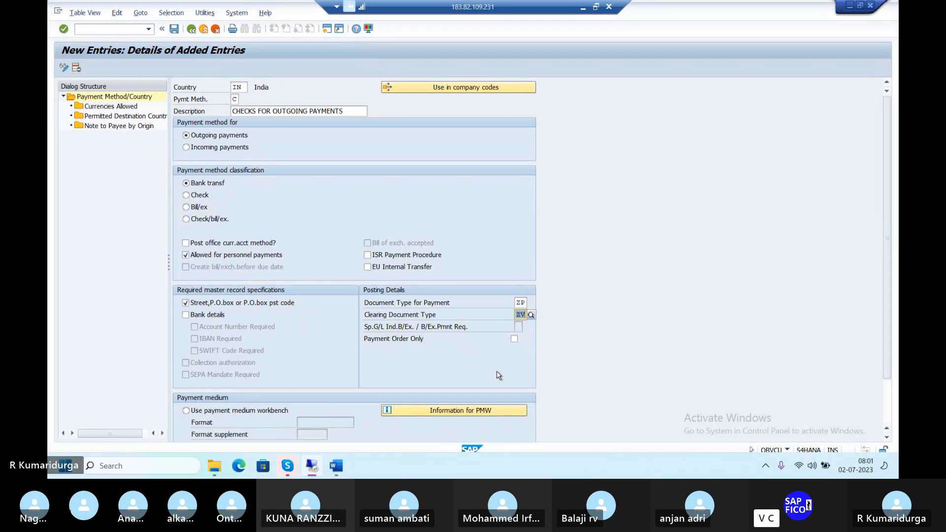
Use classic RFFO programs with payment medium program RFFOUS_C and begin the print dataset name.
scroll(498, 375, down, 1)
scroll(498, 376, down, 1)
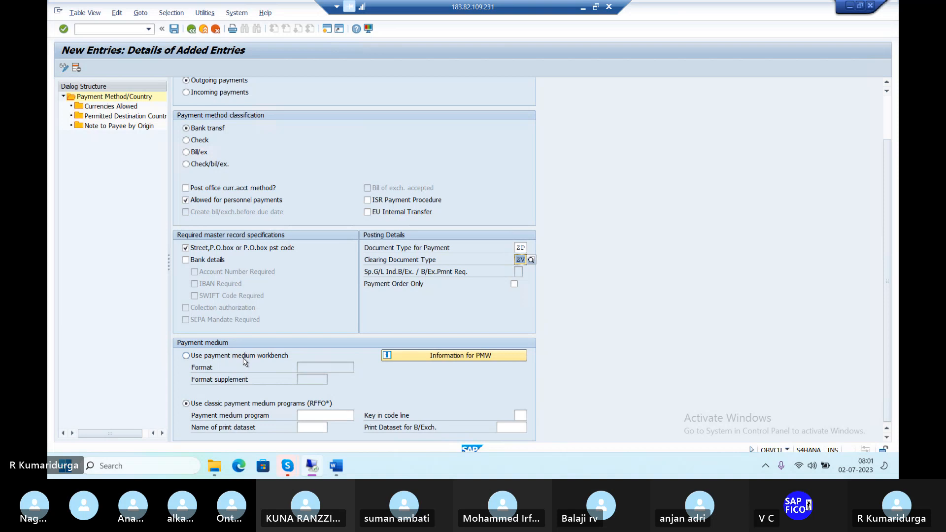
click(187, 356)
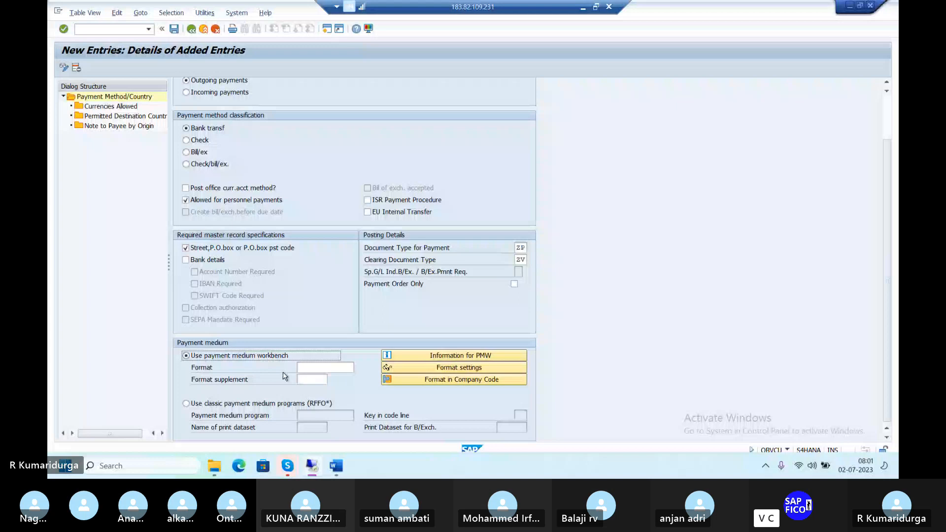
click(187, 407)
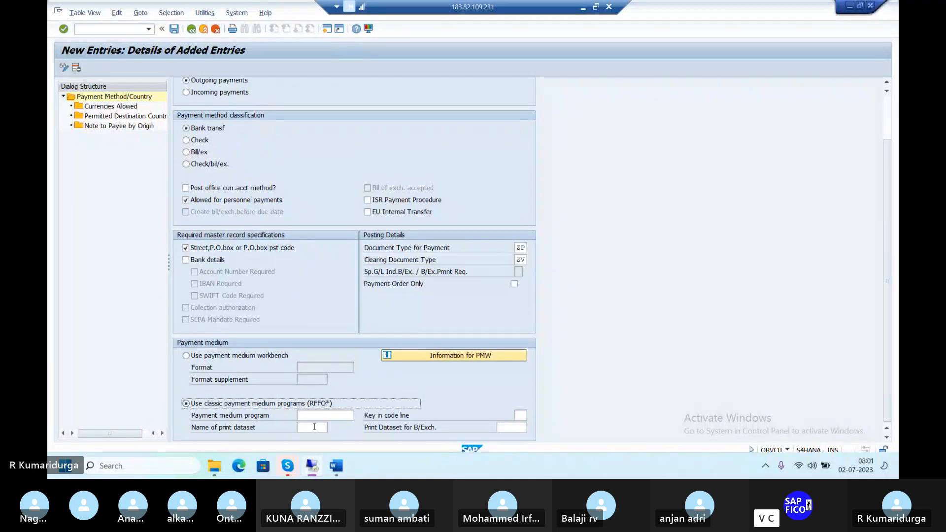
click(321, 416)
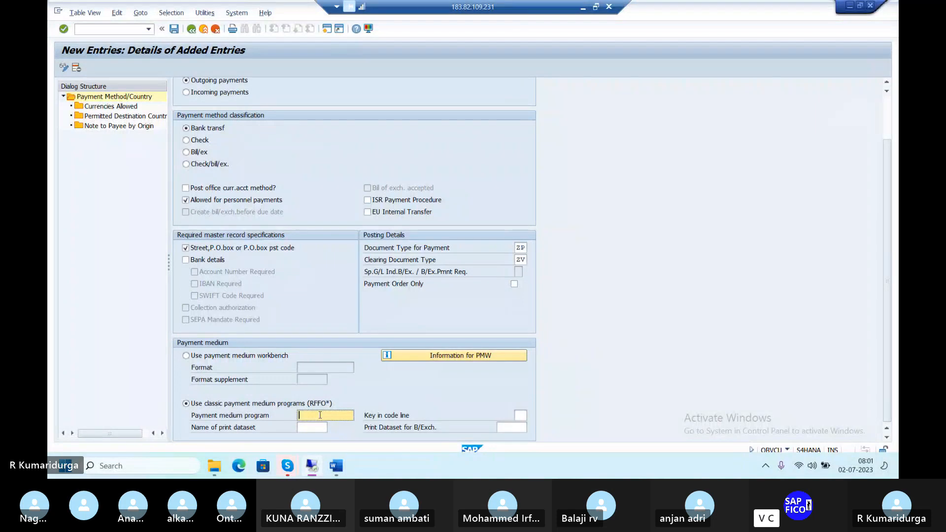
text(RFFOUS_C)
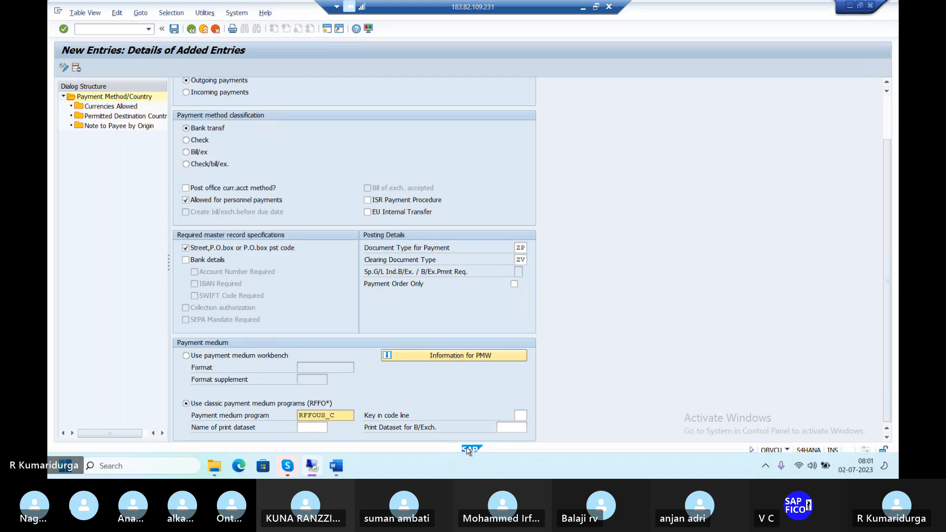
click(308, 429)
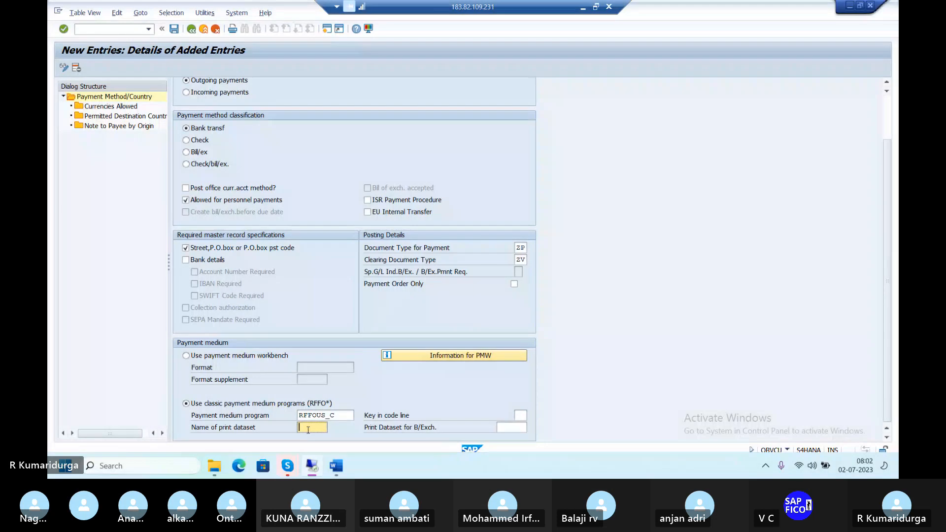
text(LTST)
Send 'IAM NOT GETTING YOUR VOICE SIR' in the Skype call chat.
mouse_move(287, 465)
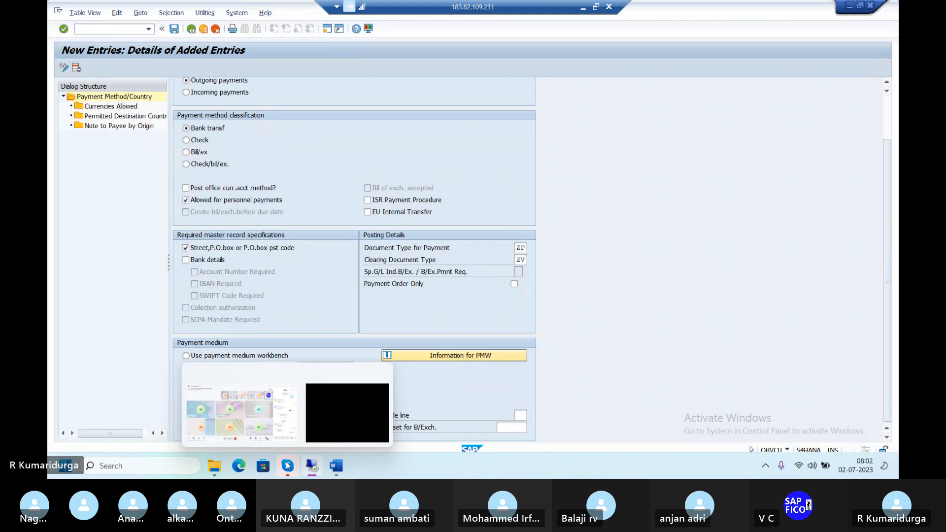
click(270, 417)
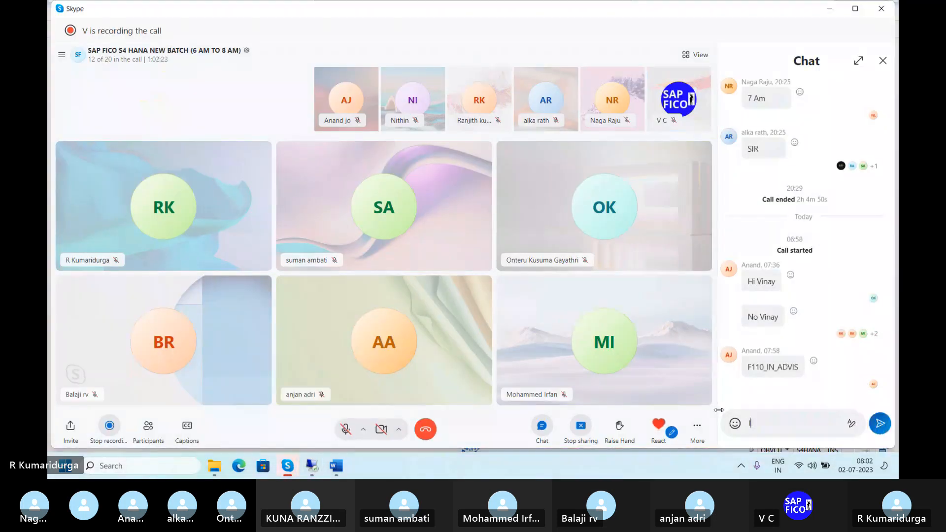
text(IAM NOT GETTING)
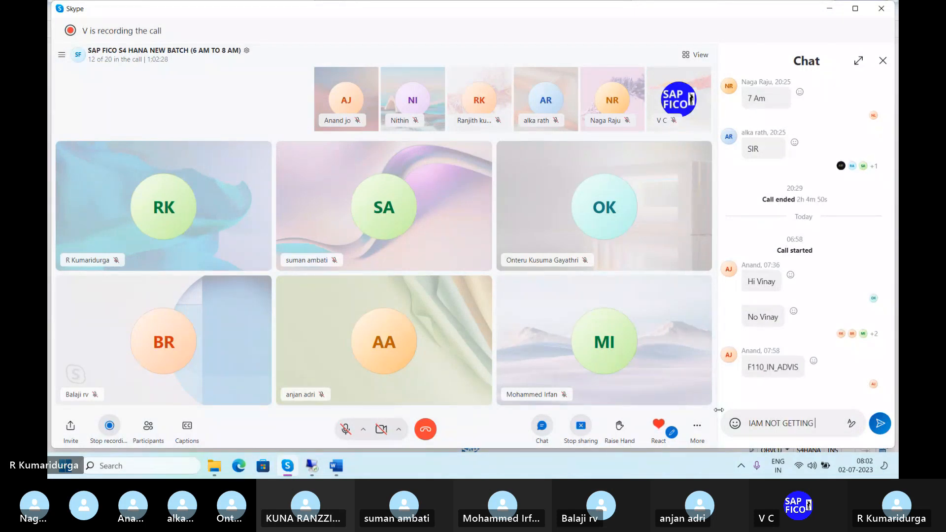
text( YOUR VOICE SIR)
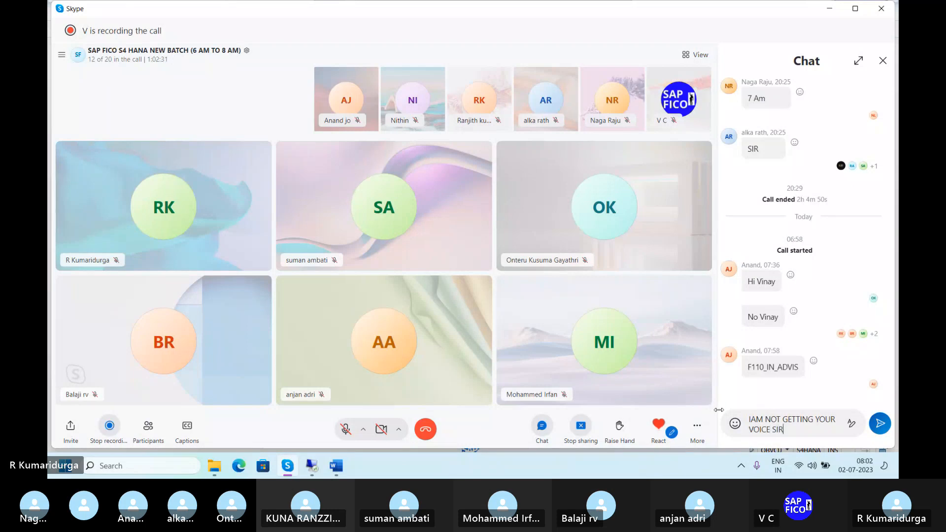
key(Return)
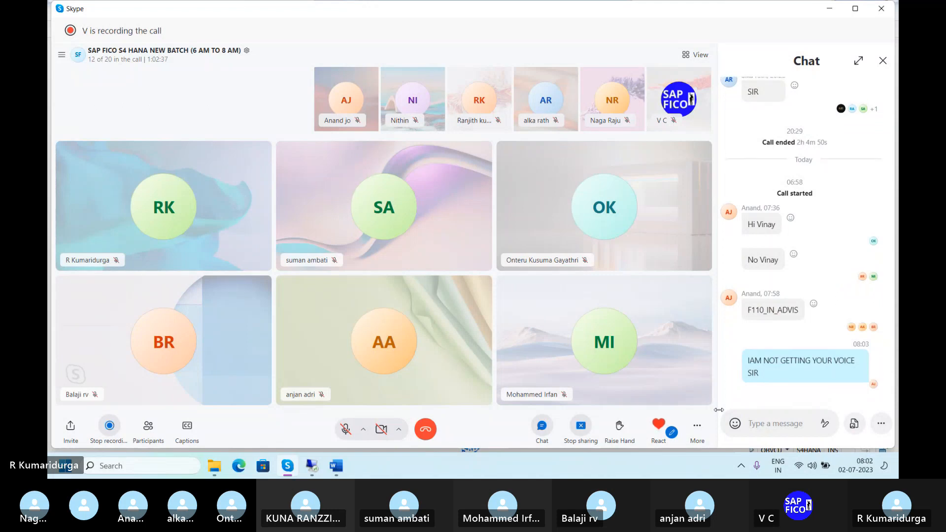
mouse_move(336, 451)
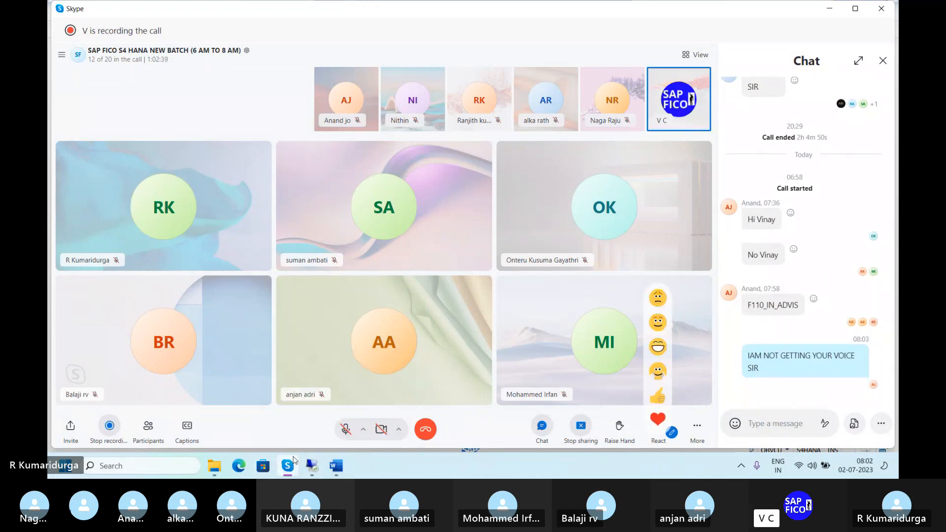
mouse_move(308, 468)
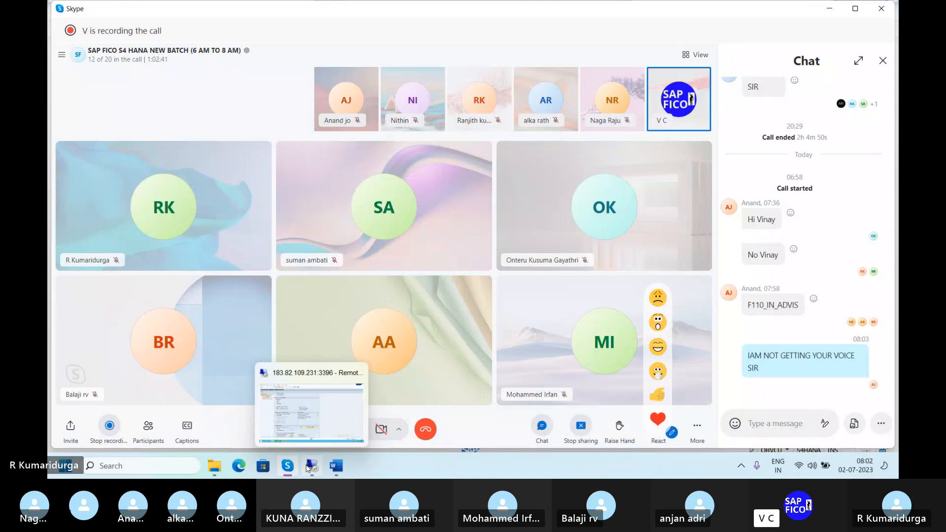
Back in SAP, complete the print dataset name as LTST1 and return to that field.
click(312, 434)
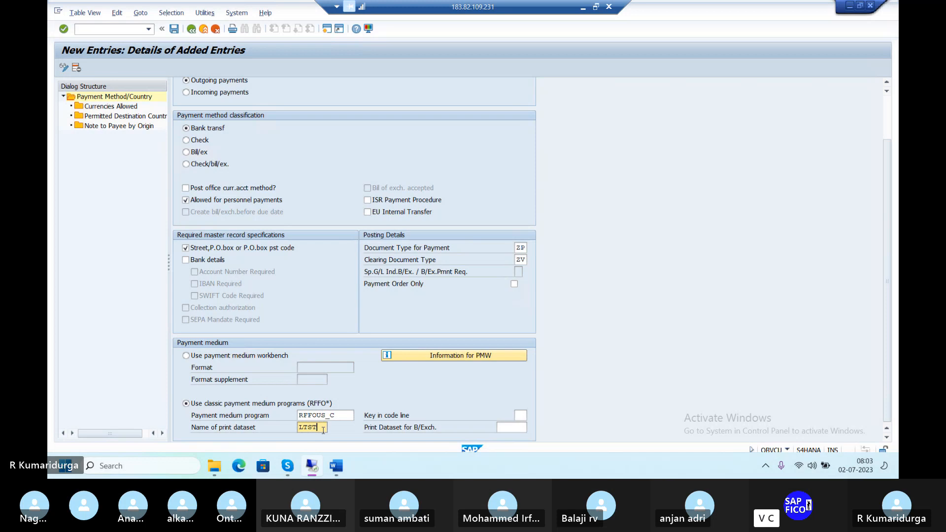
text(1)
key(Tab)
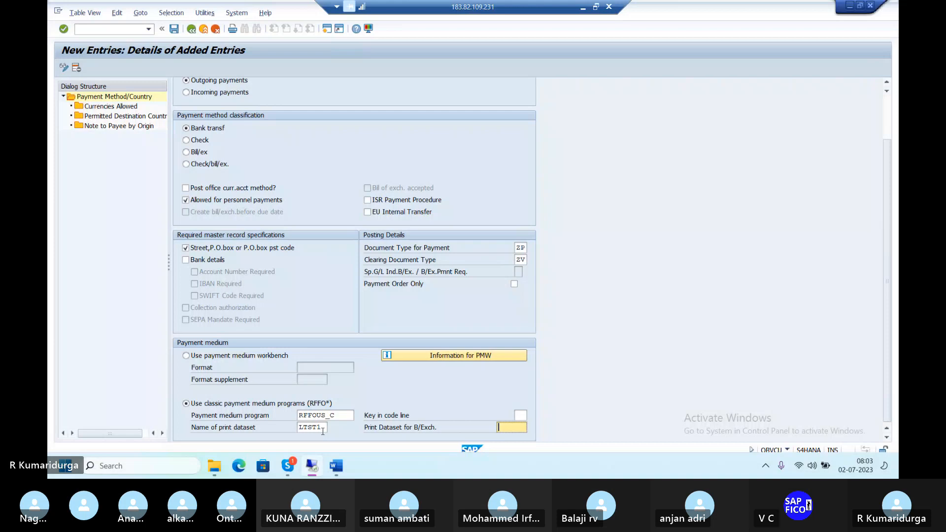
click(323, 429)
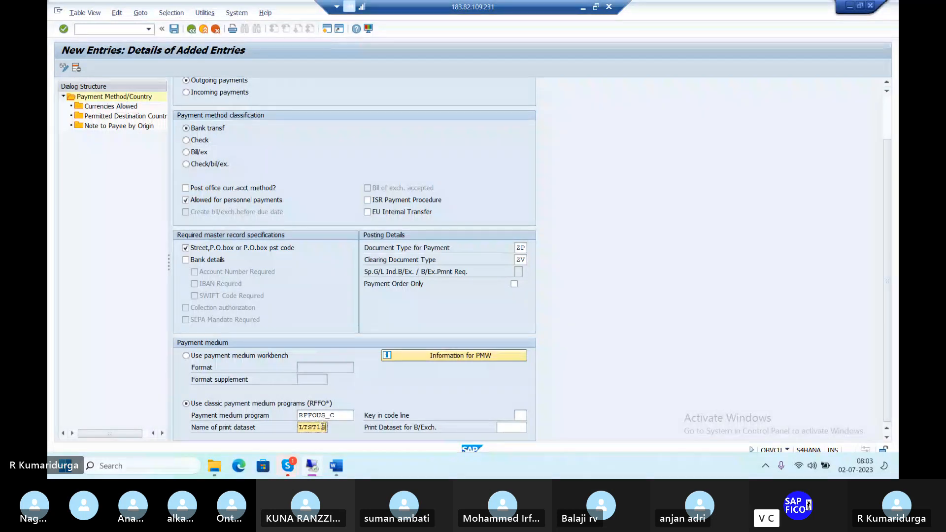
Replace the clashing payment method key, trying R and then C, until the duplicate-key error clears.
key(Return)
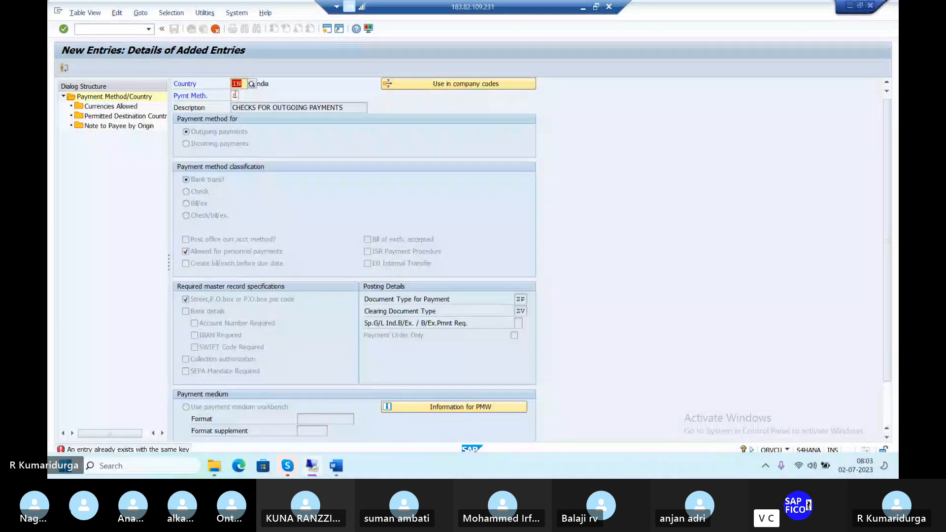
click(235, 95)
key(BackSpace)
text(R)
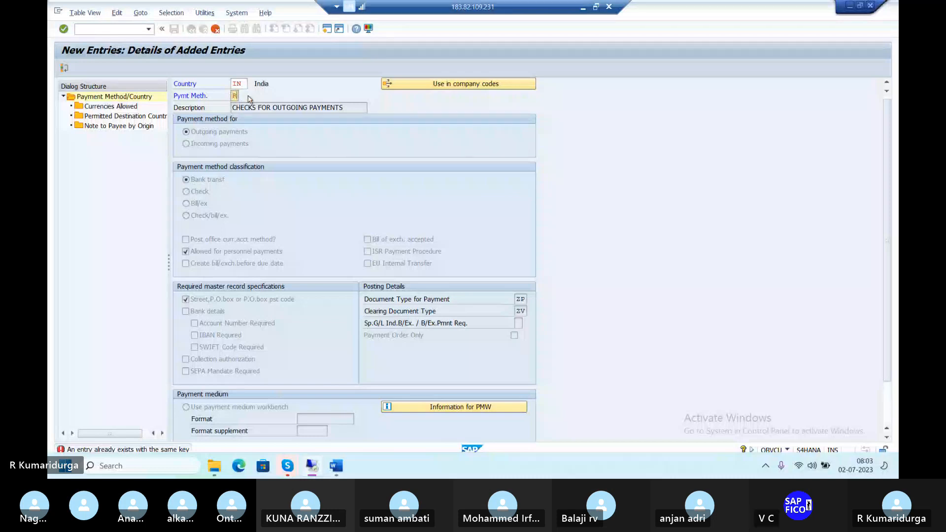
key(Return)
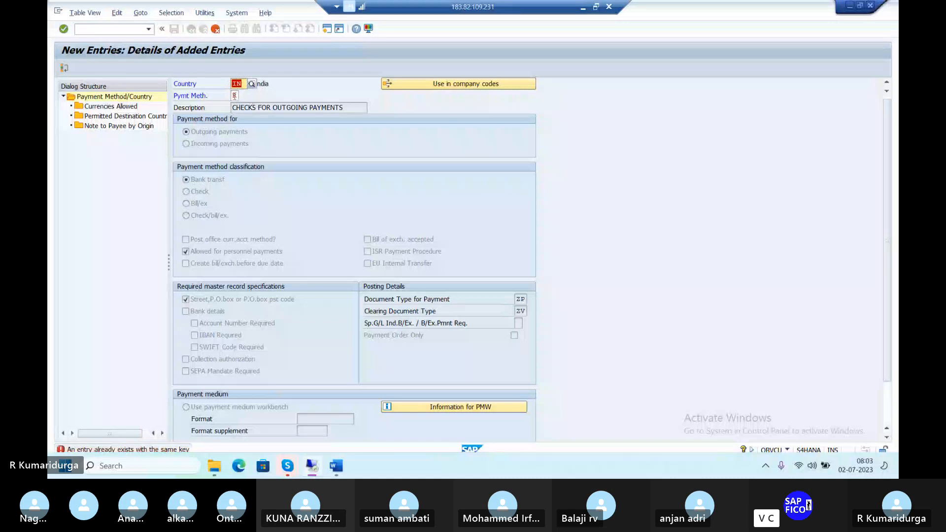
click(235, 96)
click(235, 95)
key(BackSpace)
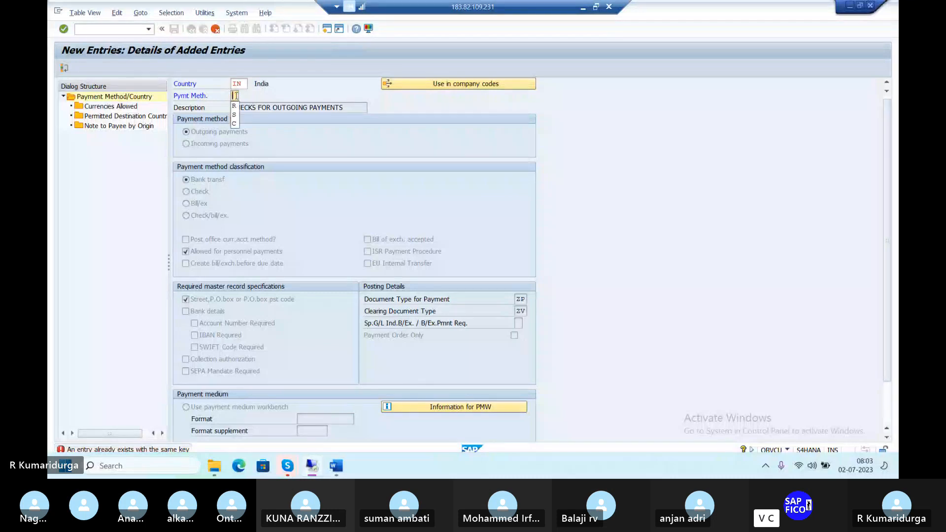
text(C)
key(Return)
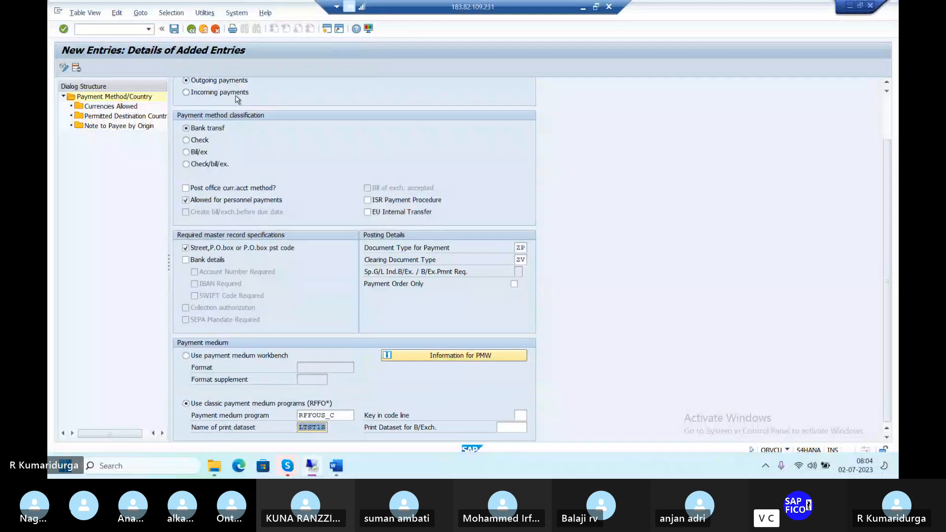
scroll(237, 99, up, 3)
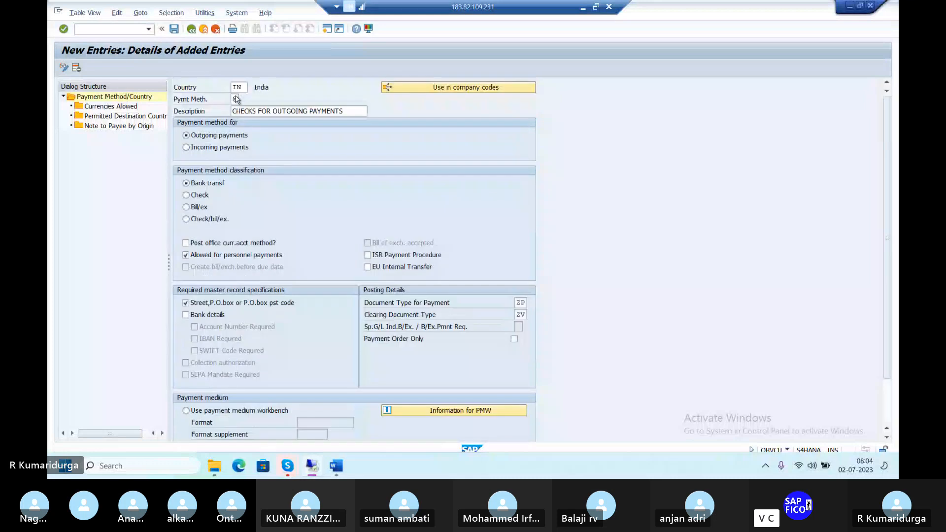
Save the India check method under a customizing request and return to the Payment Method/Country list.
click(174, 31)
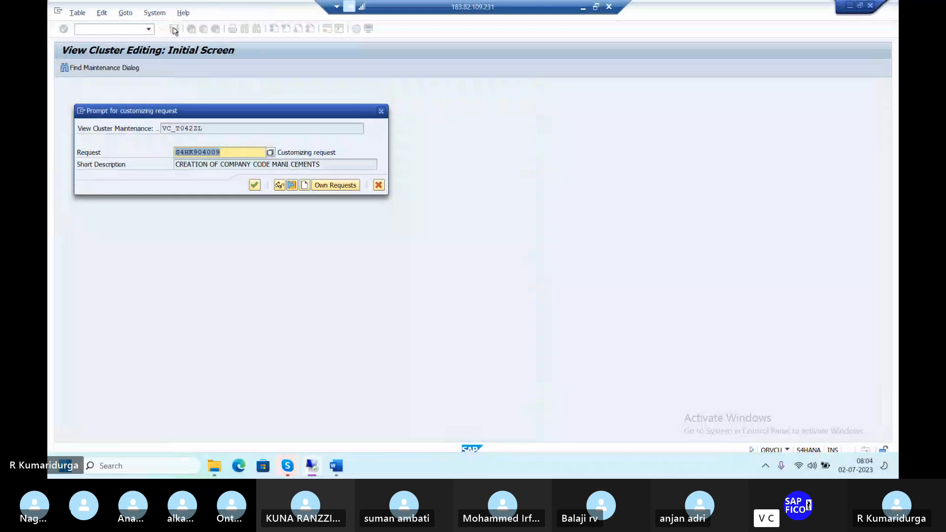
key(Return)
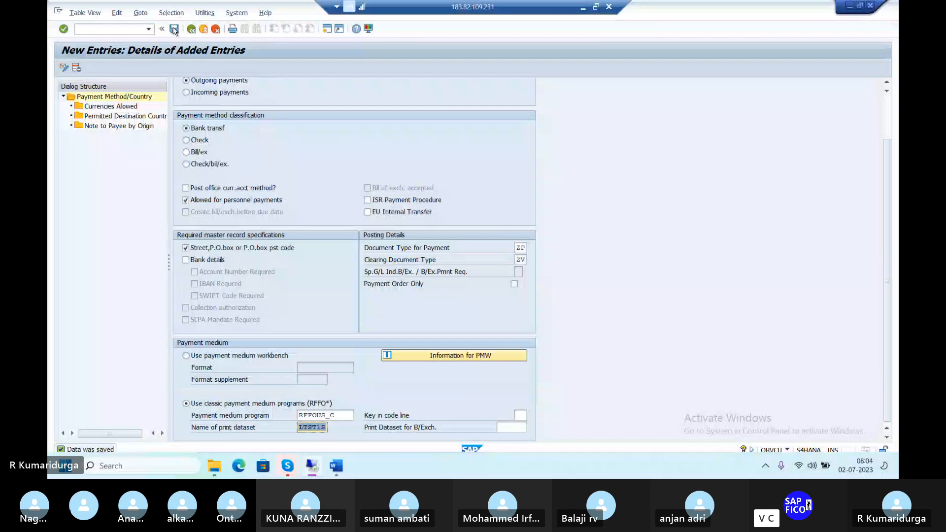
click(191, 29)
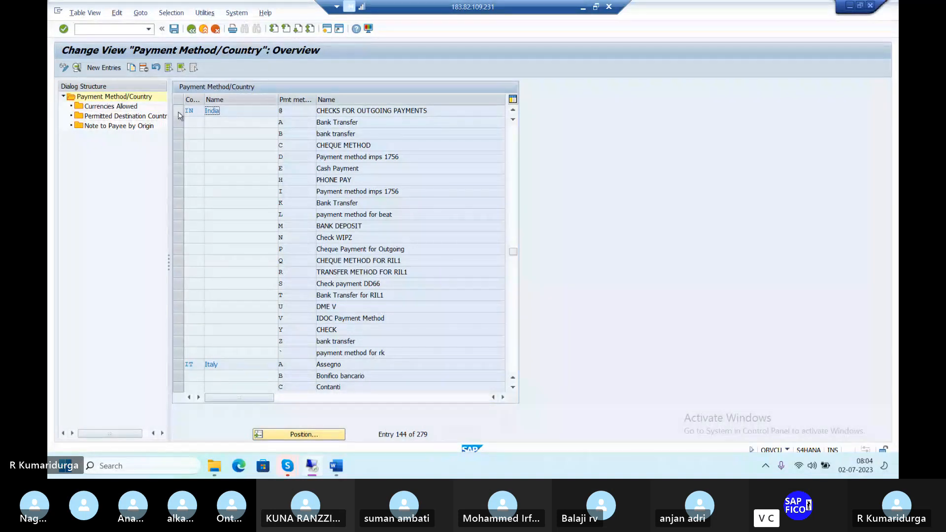
Select India's new check payment method and open its Currencies Allowed view.
key(Tab)
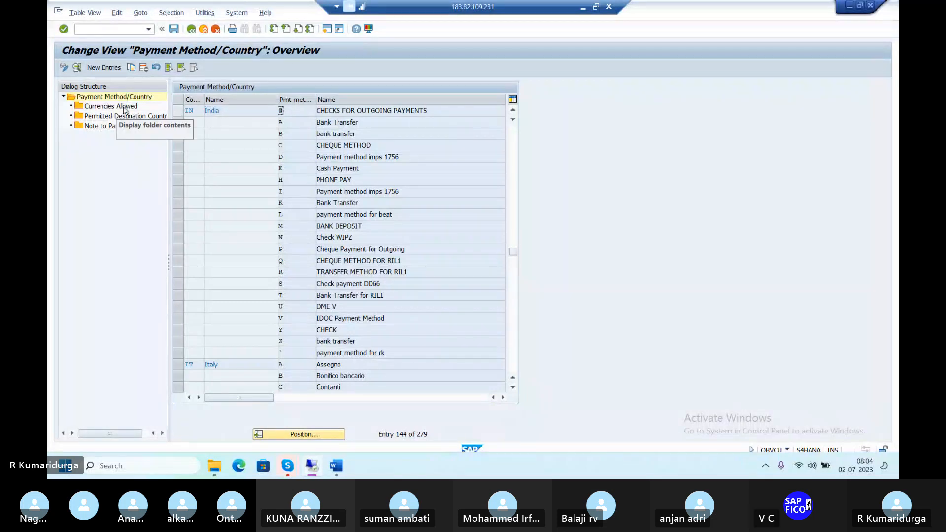
double_click(111, 106)
click(179, 111)
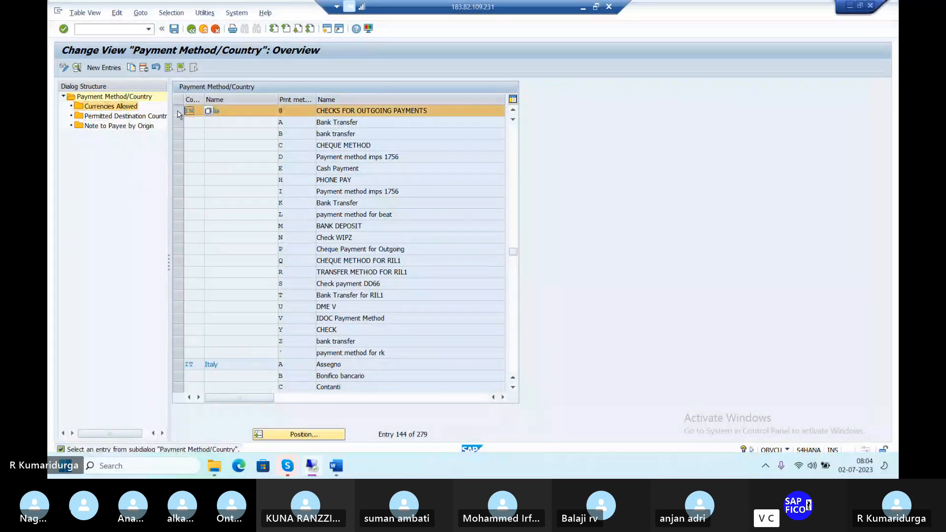
double_click(104, 107)
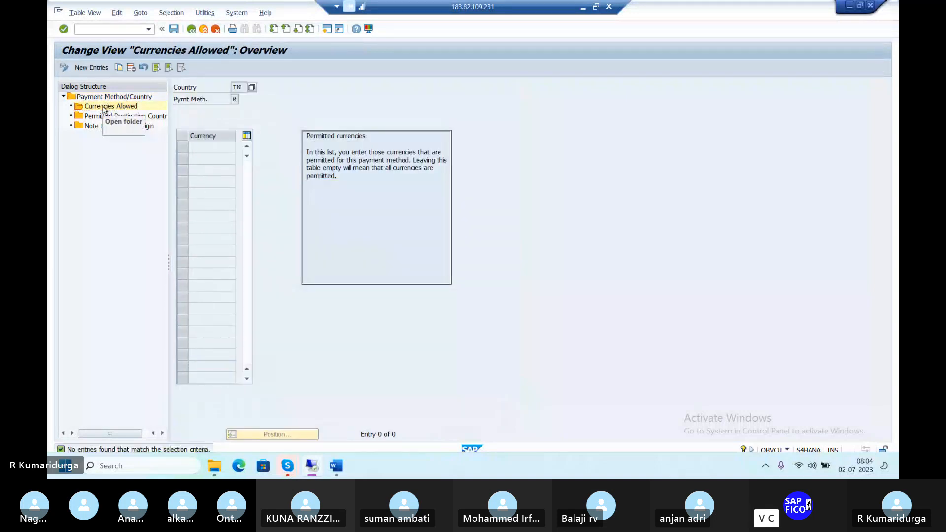
Add INR as the allowed currency, save, and open Permitted Destination Countries.
click(103, 72)
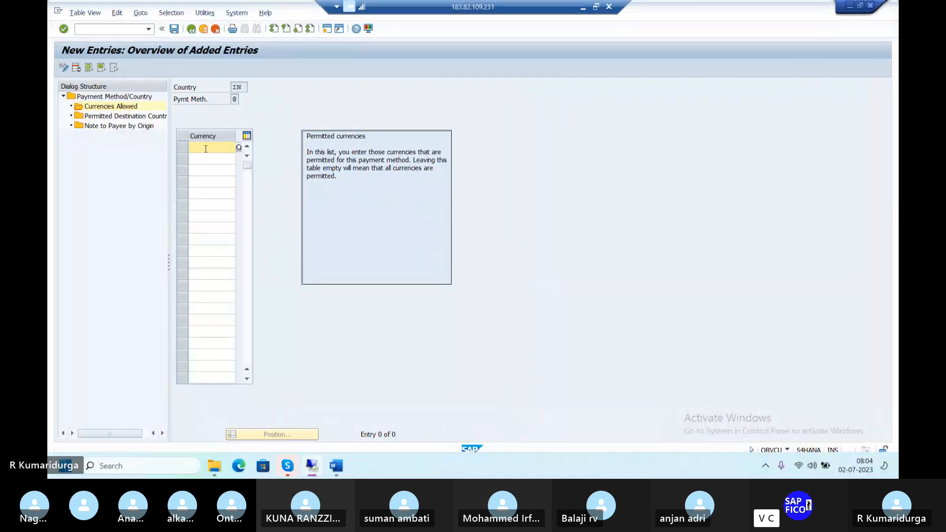
text(INR)
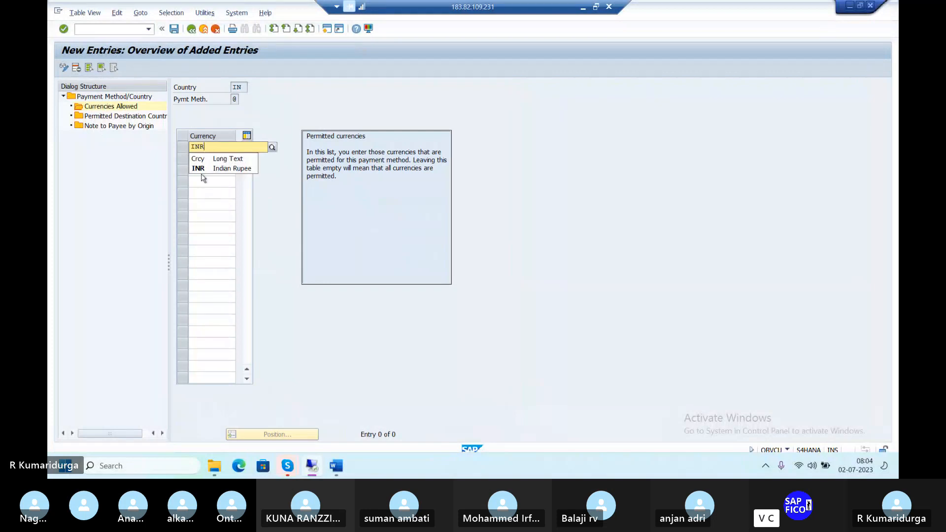
click(204, 170)
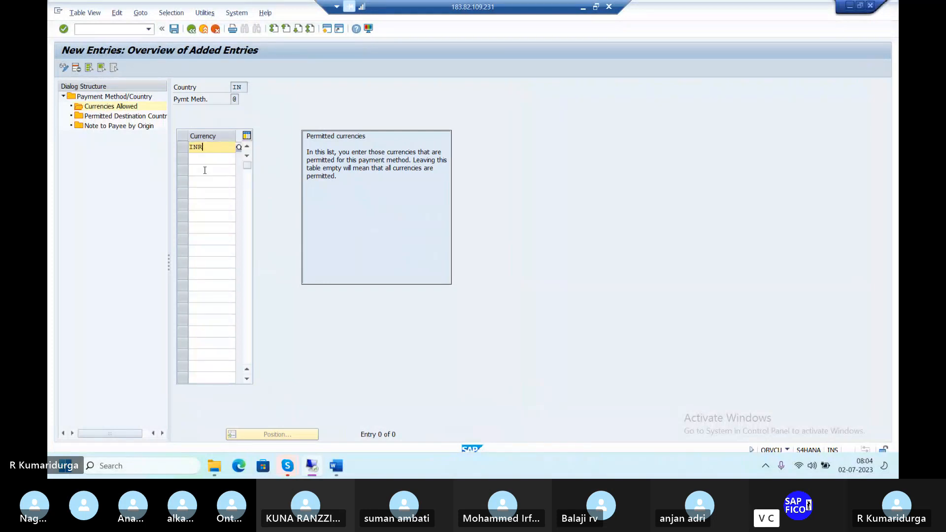
key(Return)
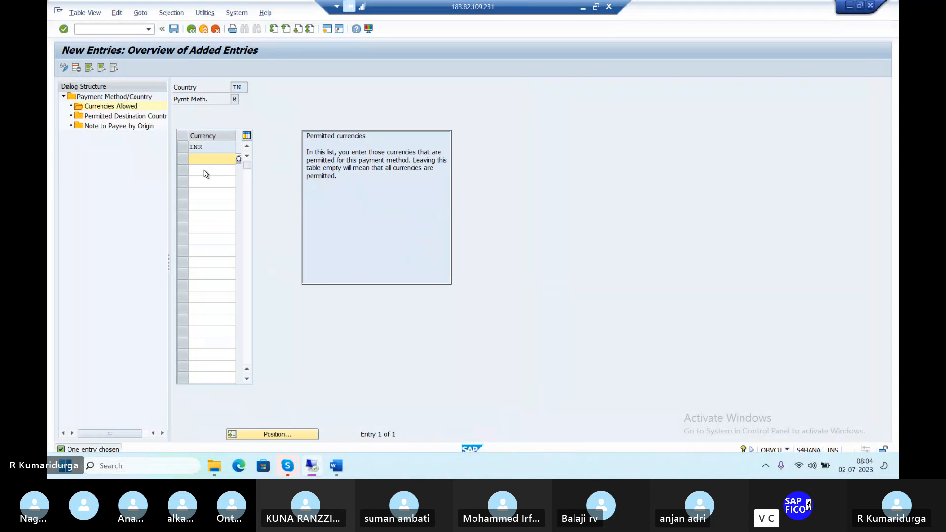
click(175, 29)
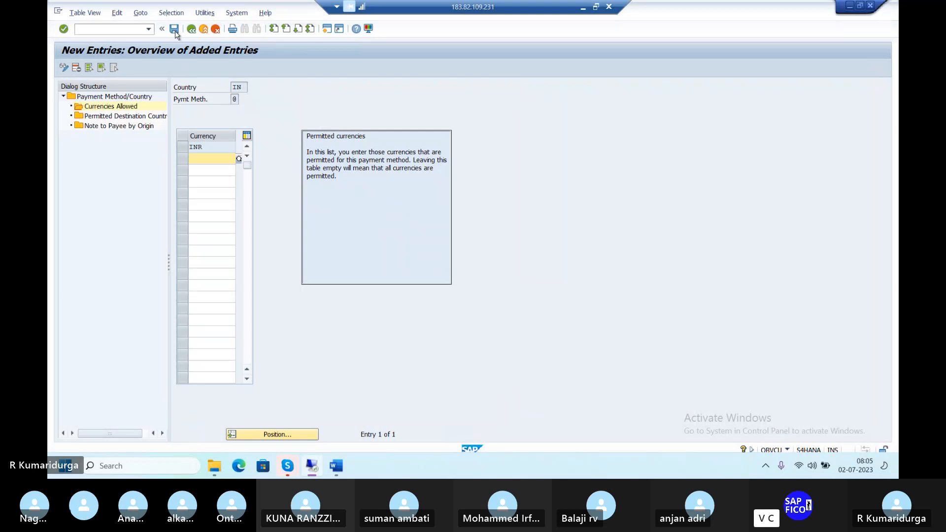
double_click(126, 117)
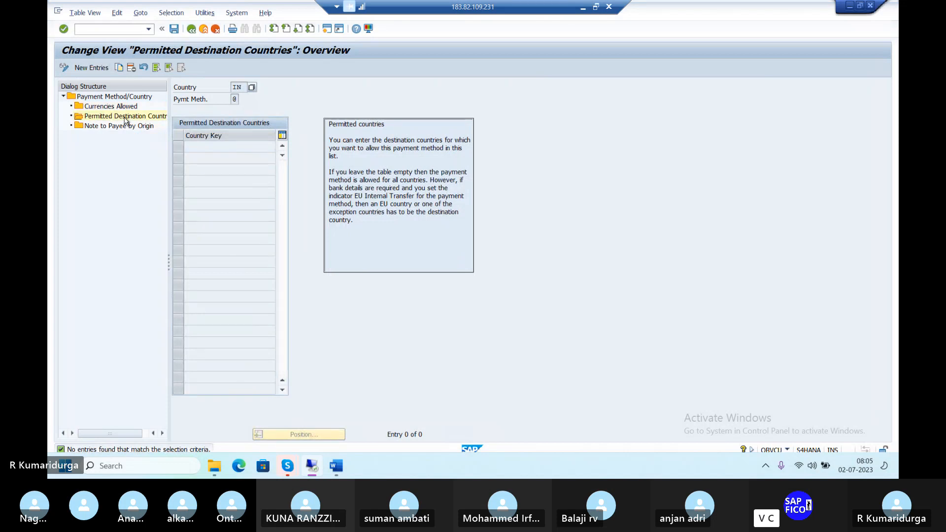
Go back twice to the payment program customizing menu and open Pmnt methods in company code.
click(190, 29)
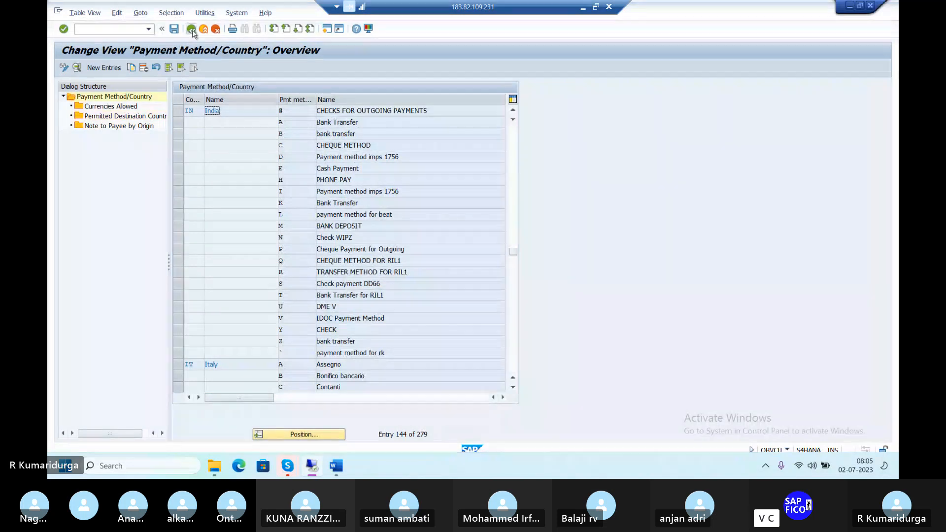
click(192, 30)
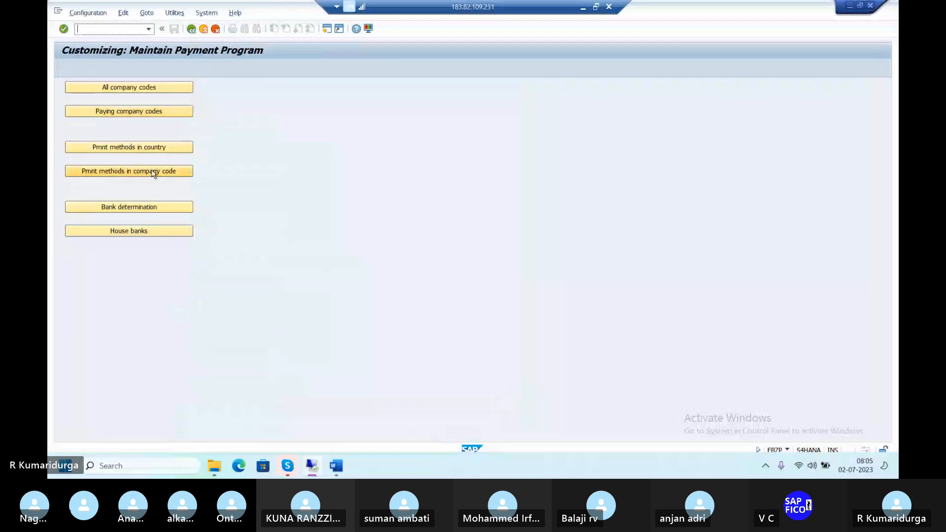
click(155, 172)
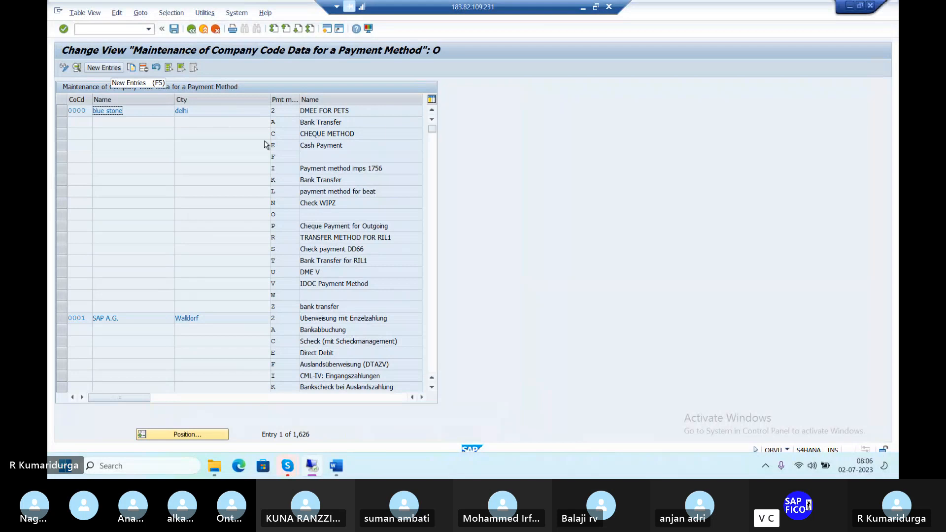
Create a new entry for paying company code DUR1 with payment method C.
click(104, 68)
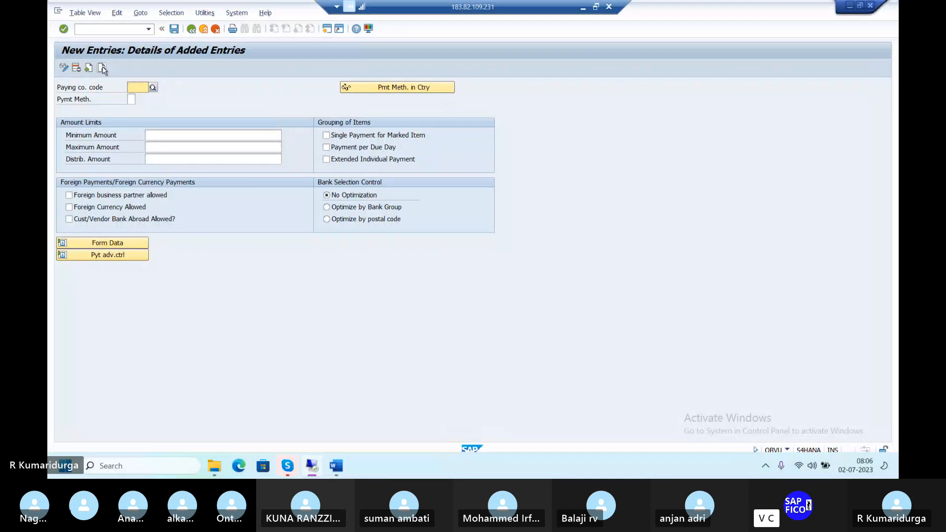
text(DUR1)
key(Tab)
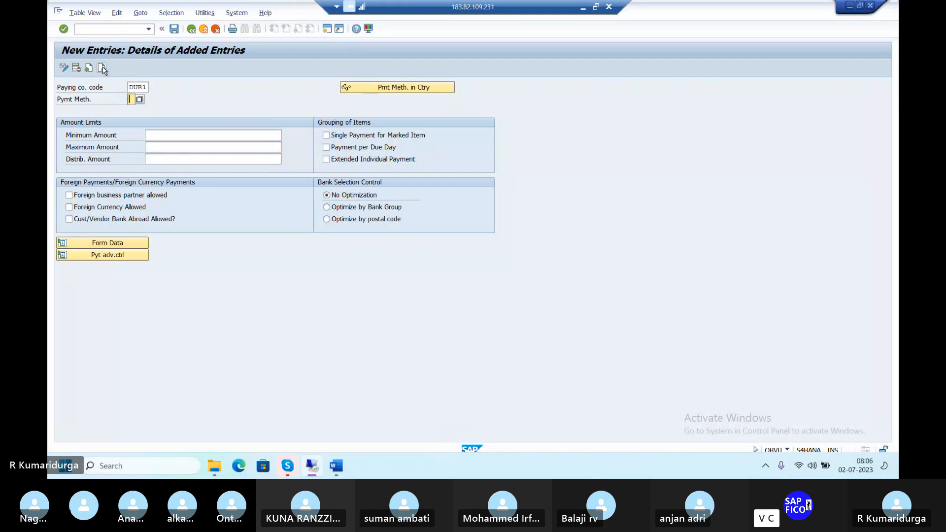
text(C)
key(Return)
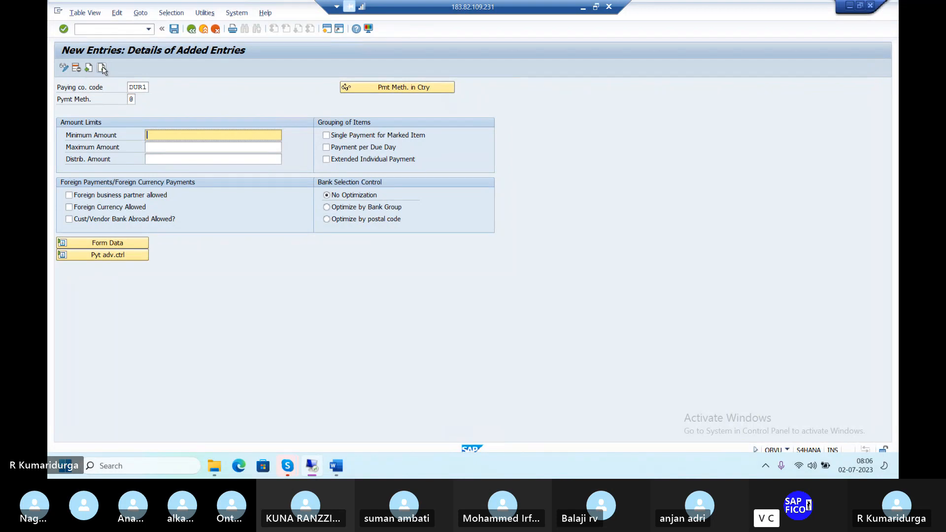
Set the amount limits to minimum 500 and maximum 99999999, then show the form data.
text(500)
key(Tab)
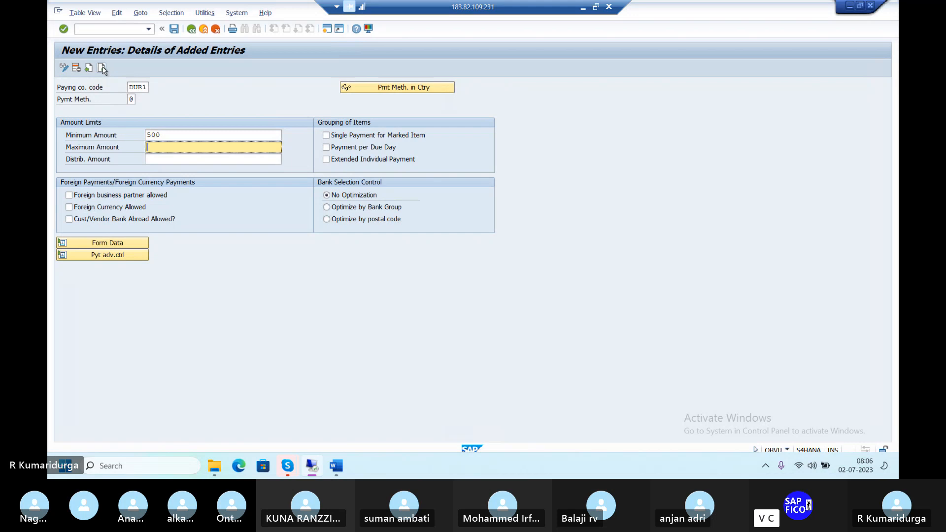
text(5)
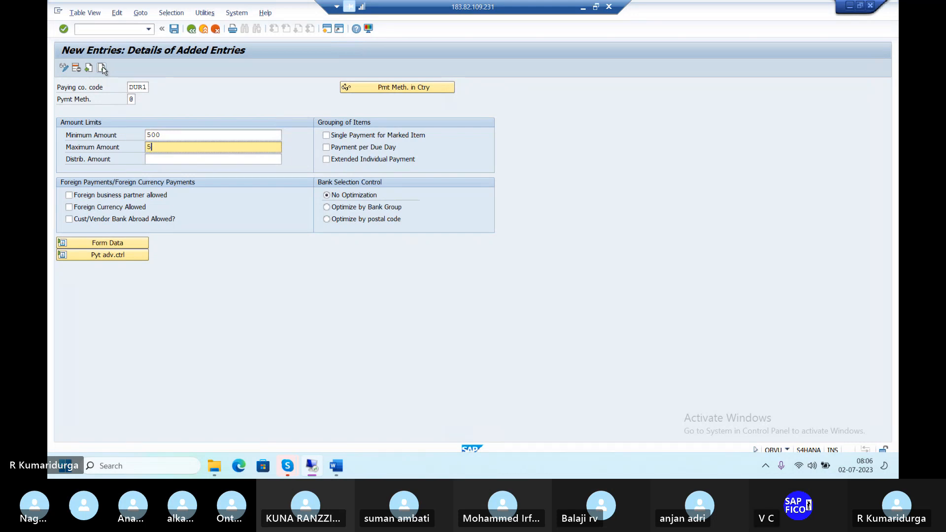
key(BackSpace)
text(9999)
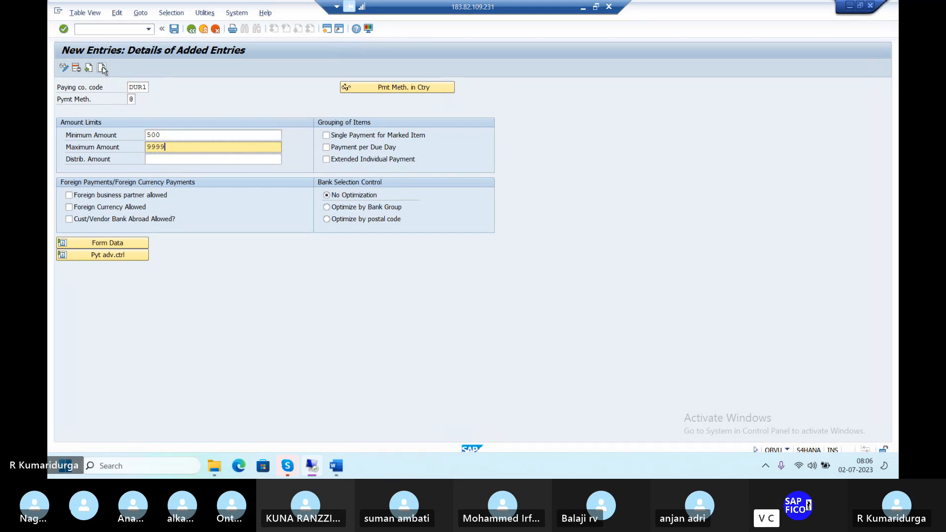
text(9999)
key(Tab)
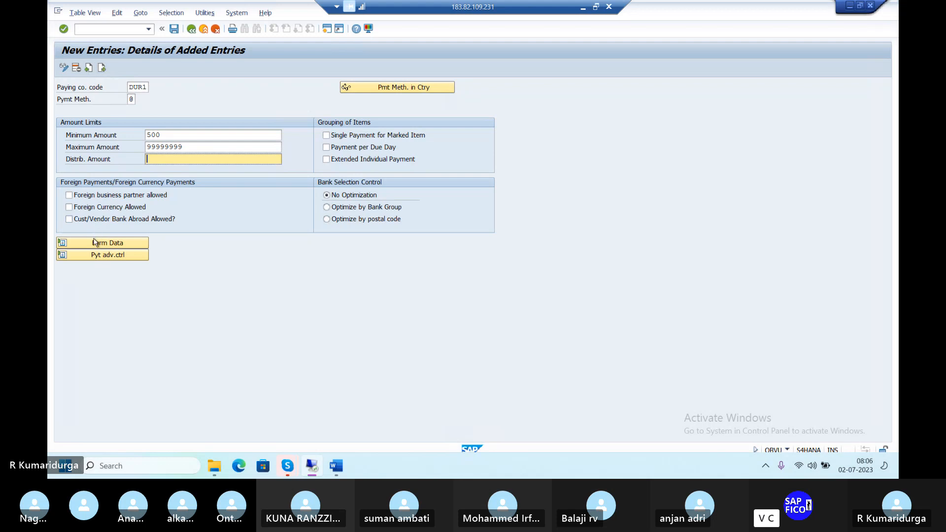
click(95, 243)
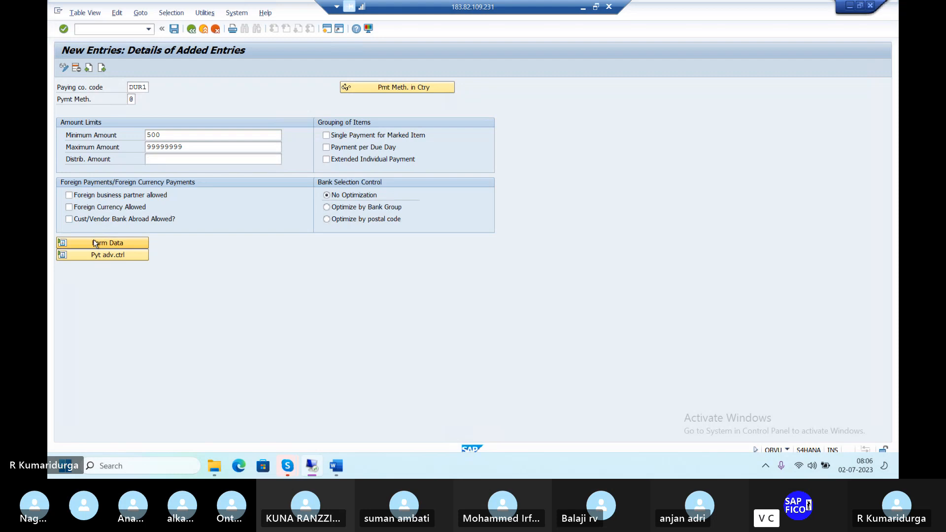
Enter F110_PRENUM_CHCK as the SAPscript form for the payment medium.
click(416, 266)
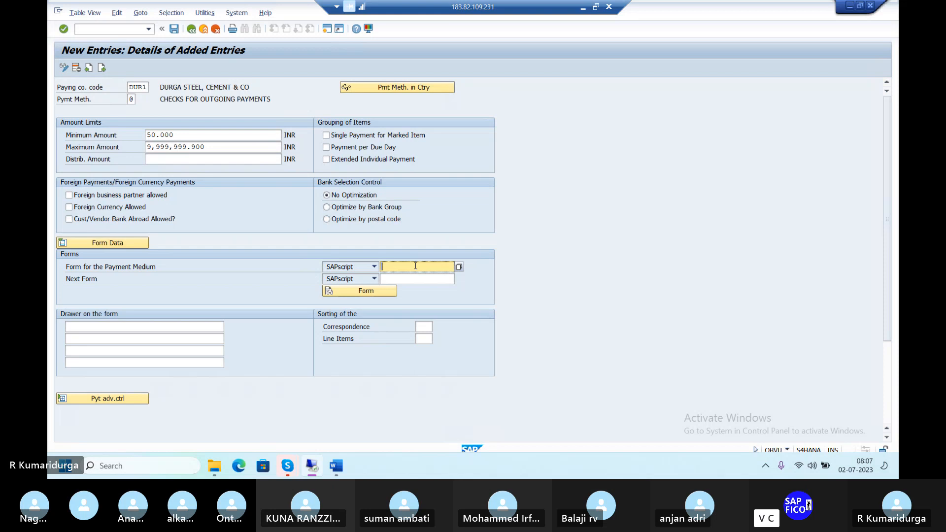
text(F110_PRINM_CHCK)
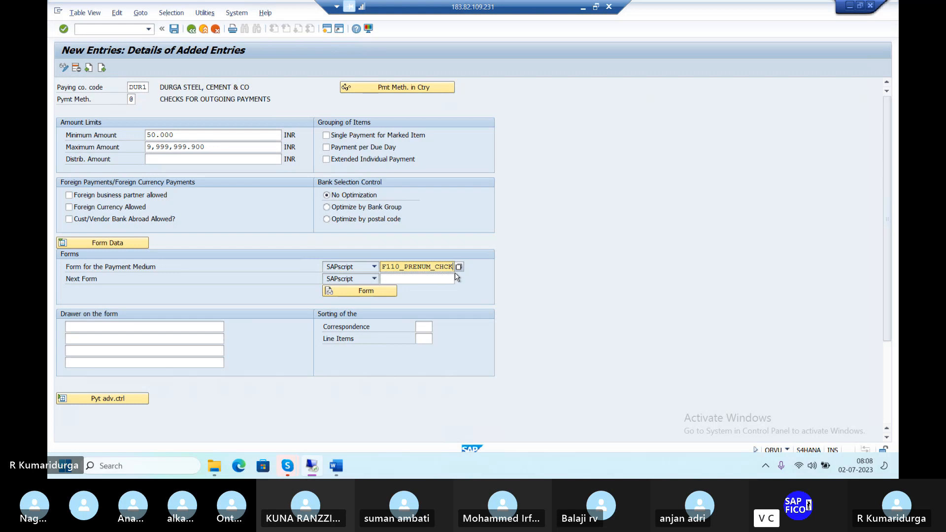
Save the DUR1 check payment method under a customizing request and return to the company-code payment methods list.
key(Return)
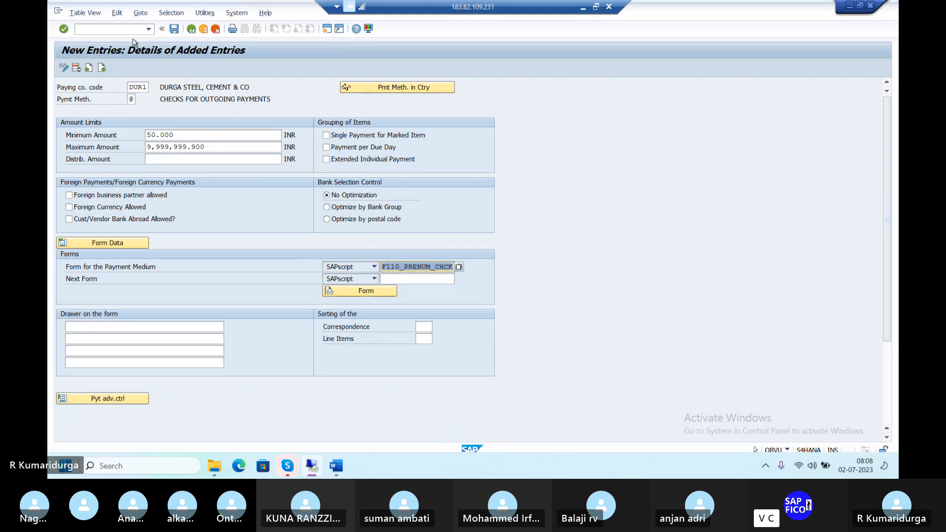
click(173, 31)
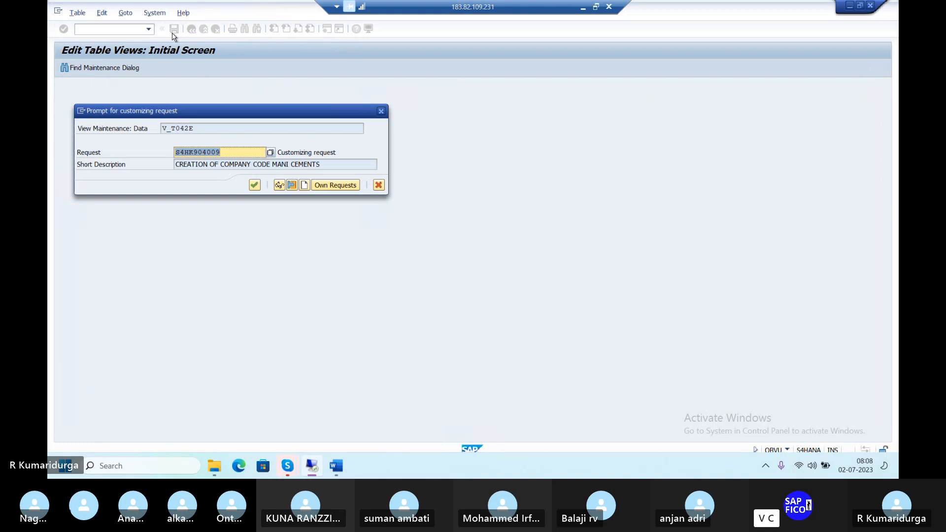
key(Return)
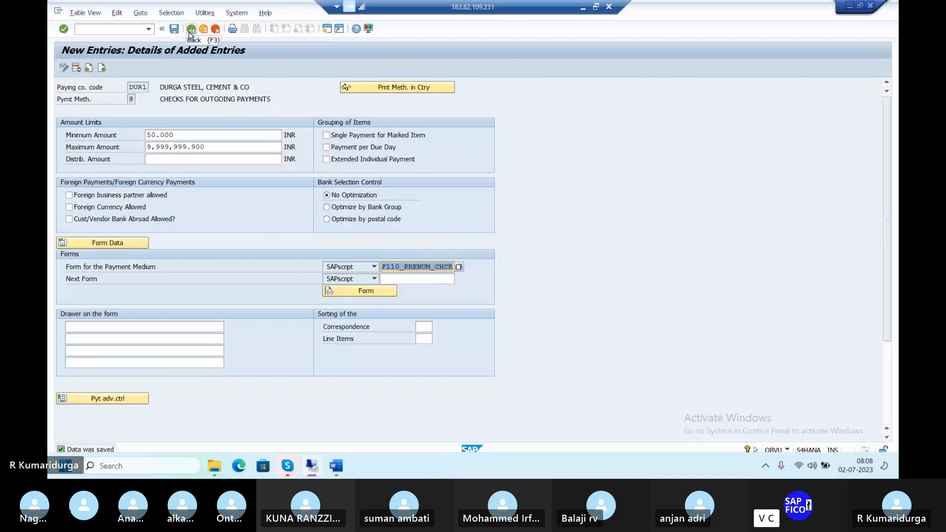
click(190, 30)
click(190, 30)
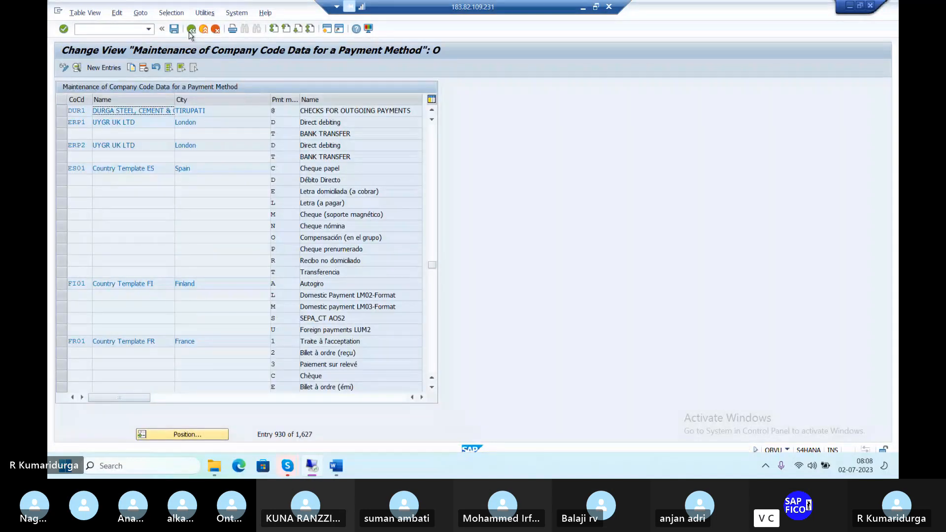
Return to the payment program menu, briefly check Bank determination, then go to House banks.
click(62, 110)
click(191, 30)
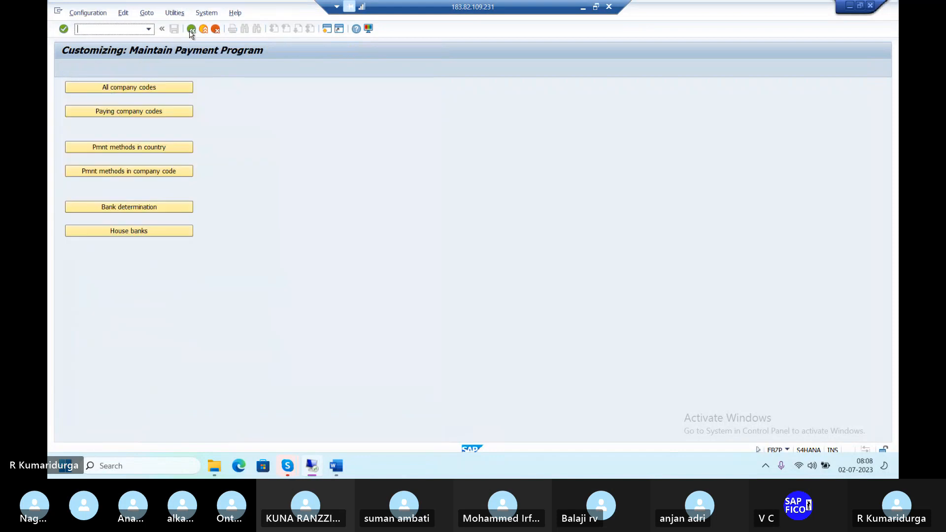
click(145, 208)
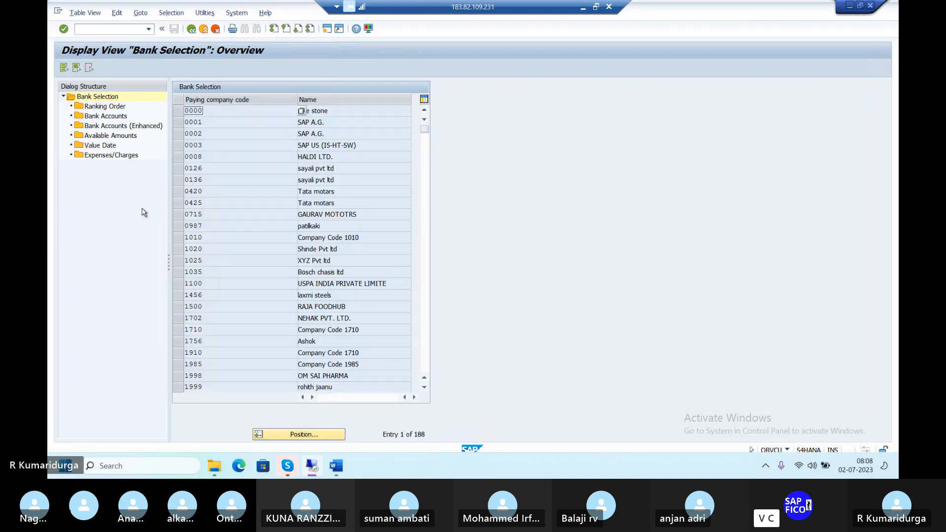
click(192, 28)
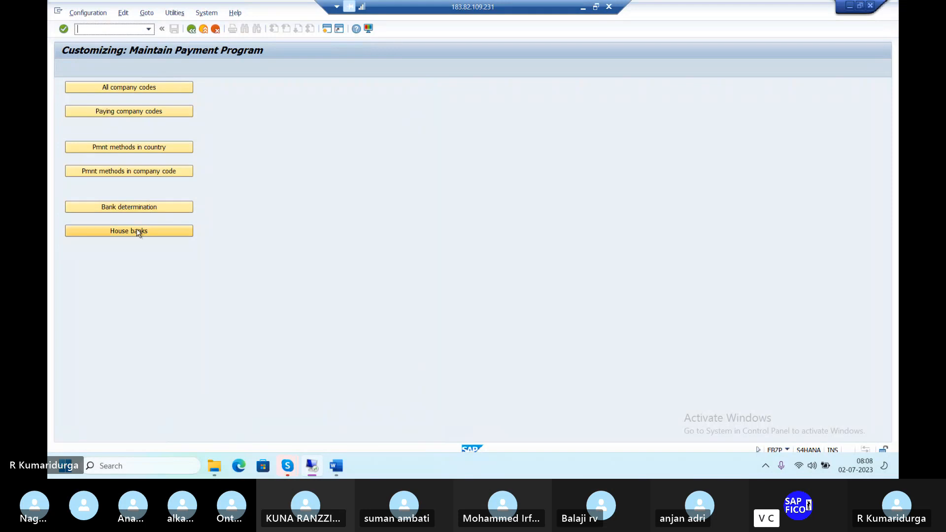
click(139, 231)
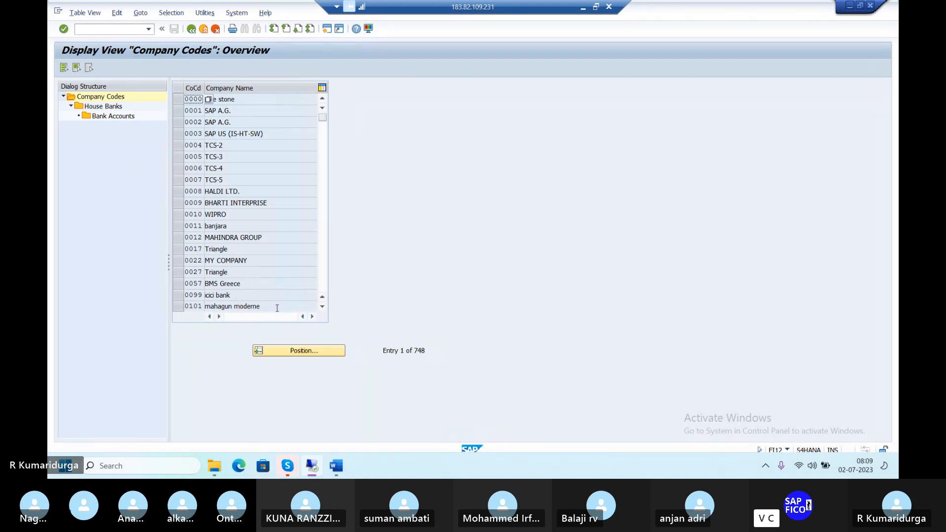
Jump to company code DUR1, view its empty house bank list, and start a new entry.
click(296, 352)
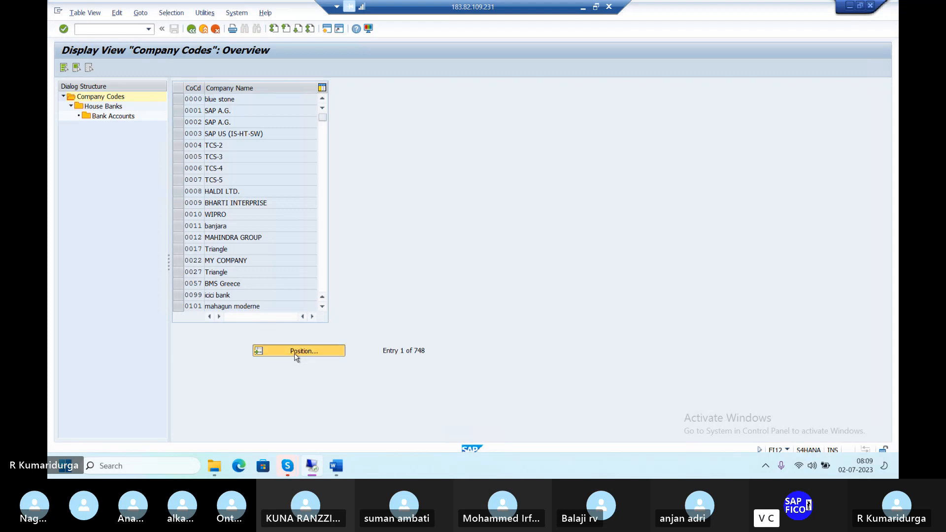
text(DU)
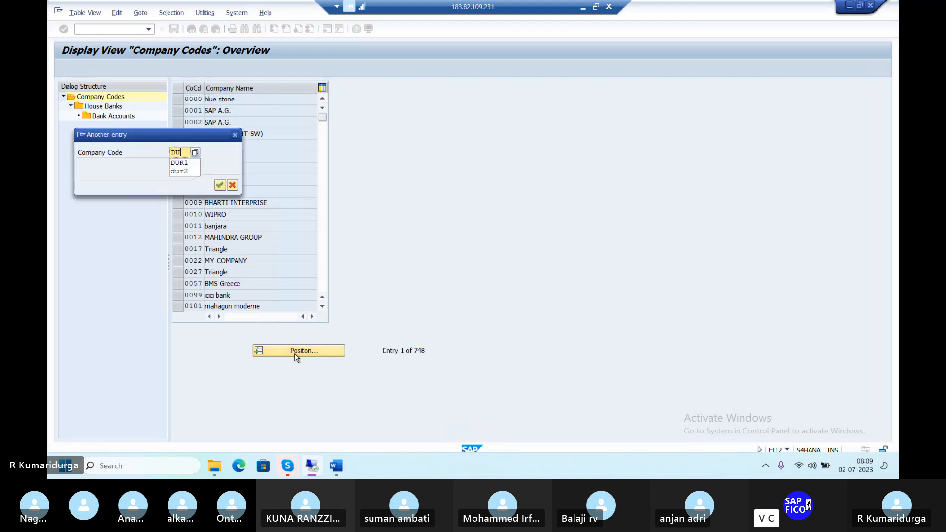
text(R1)
key(Return)
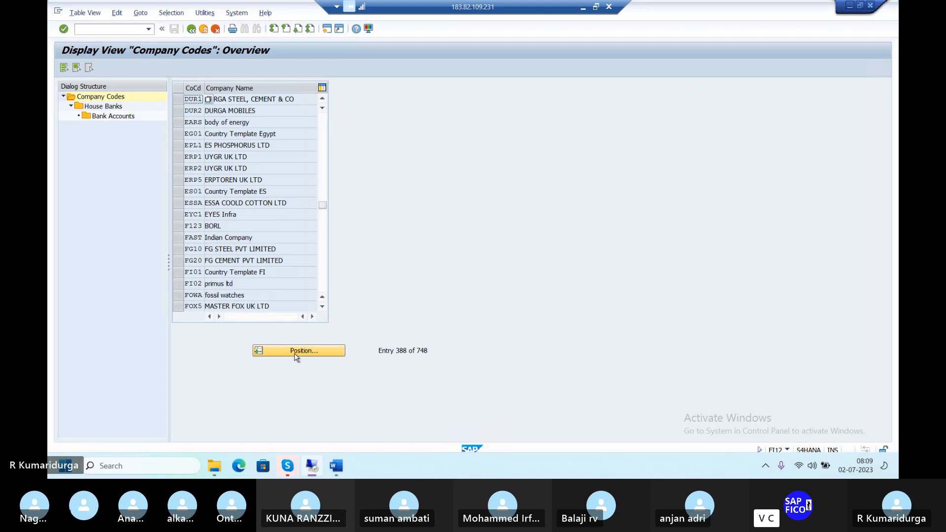
click(183, 100)
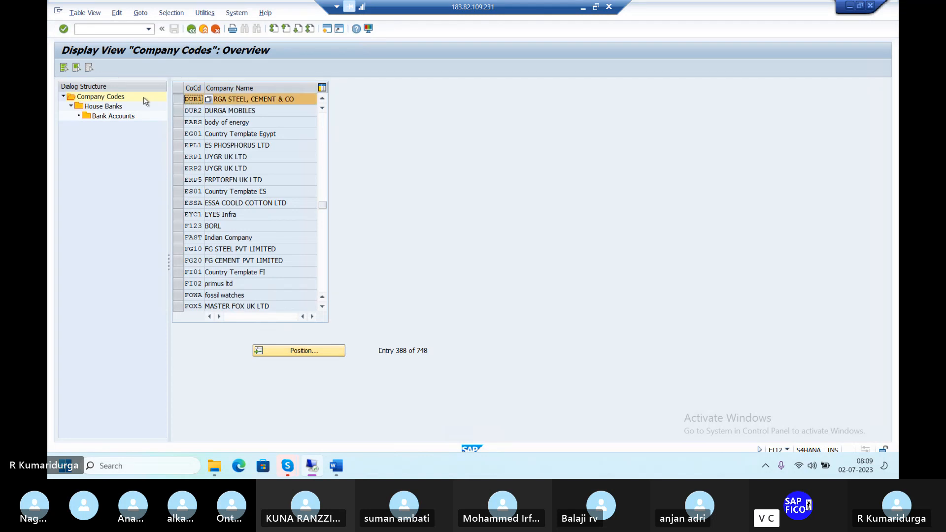
double_click(104, 108)
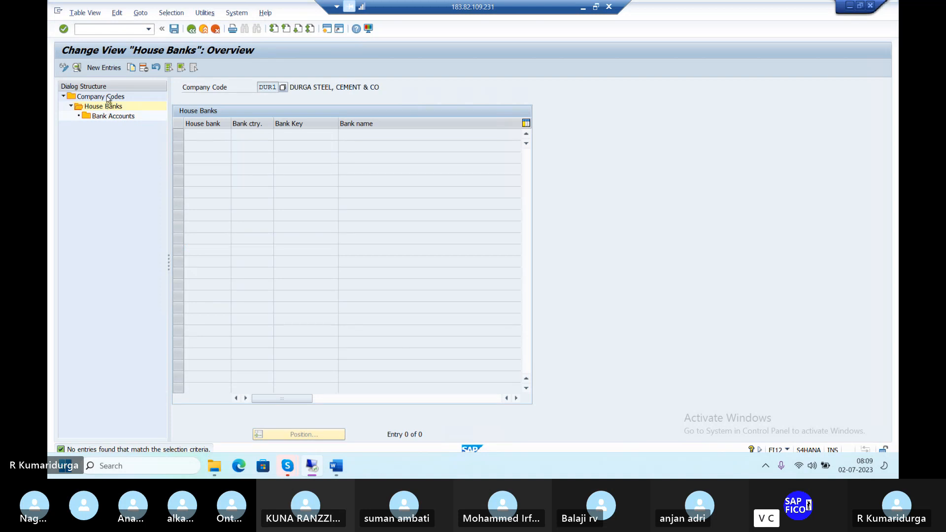
click(111, 70)
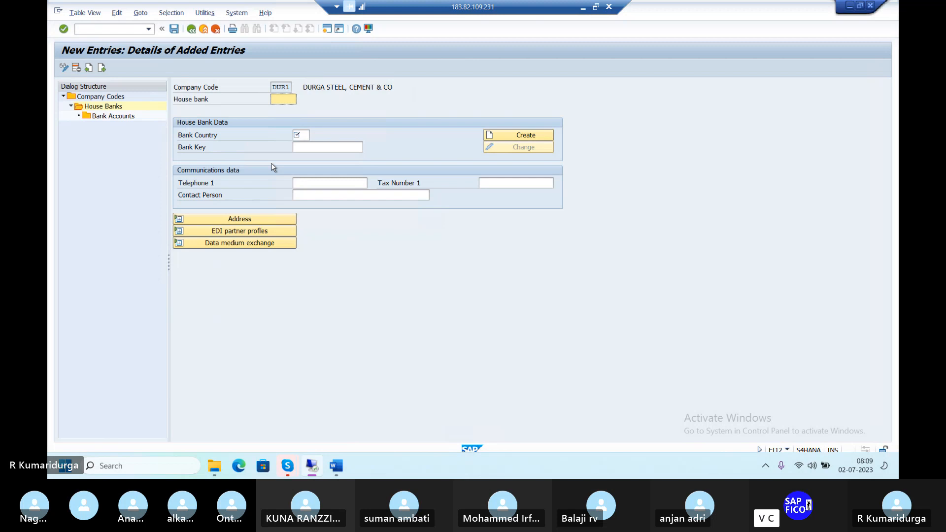
Enter house bank ID CANR, correcting the mistyped CNR1.
text(C)
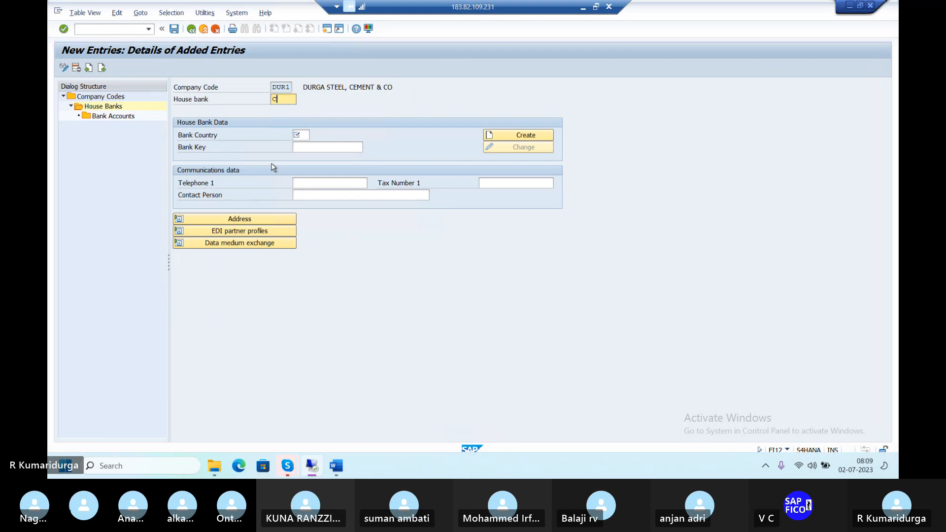
text(NR)
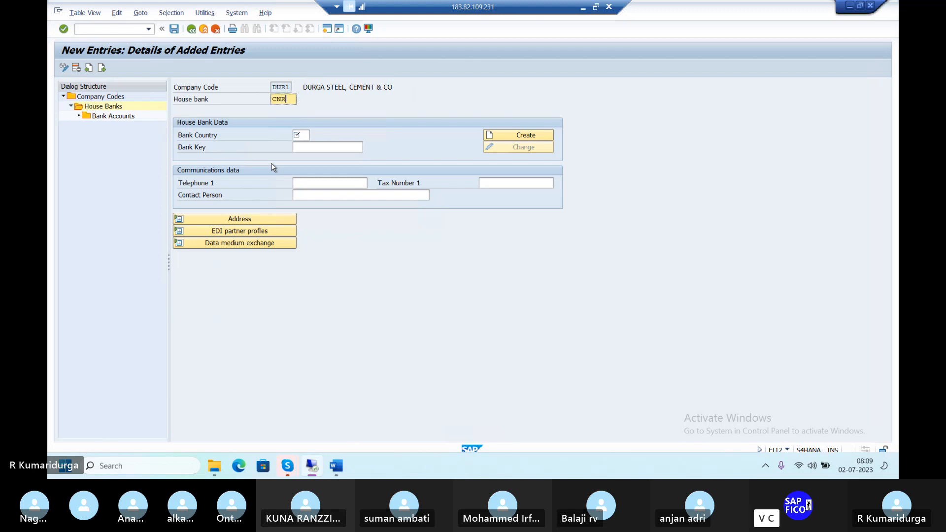
text(1)
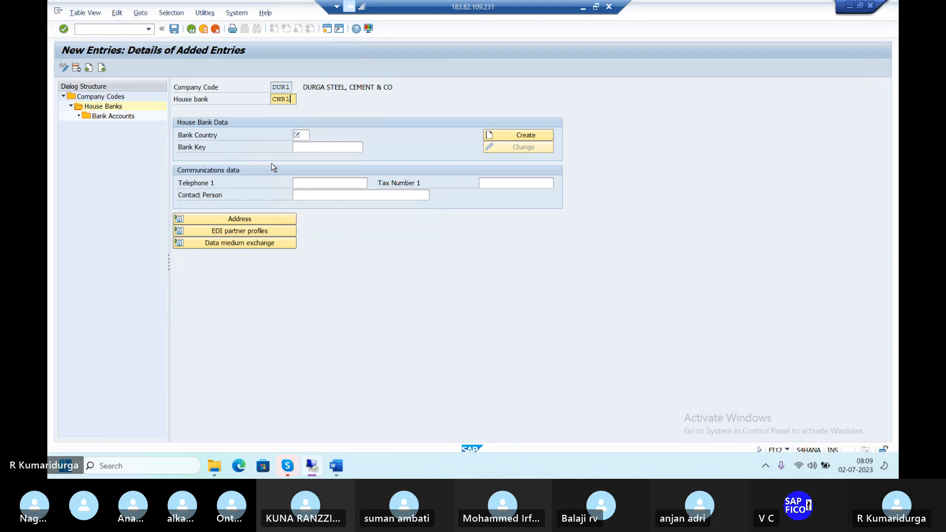
key(Tab)
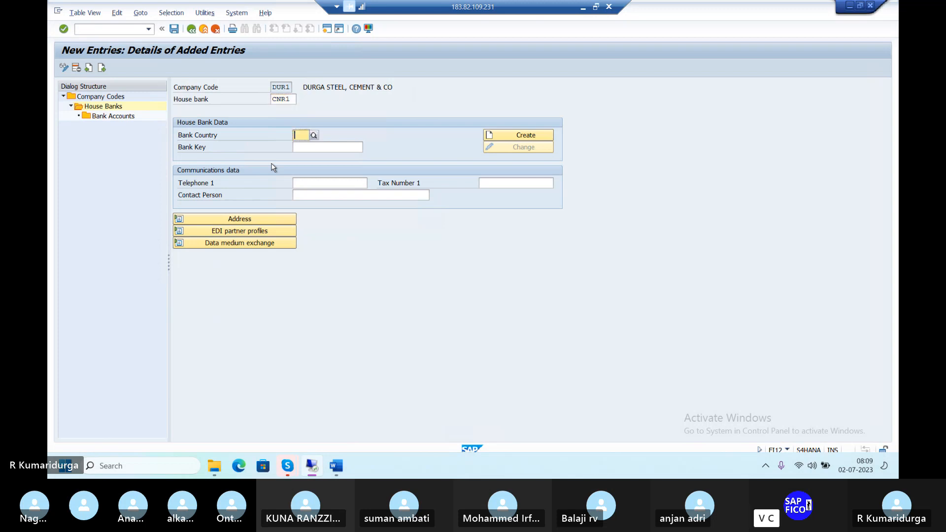
click(291, 98)
key(BackSpace)
key(BackSpace)
key(BackSpace)
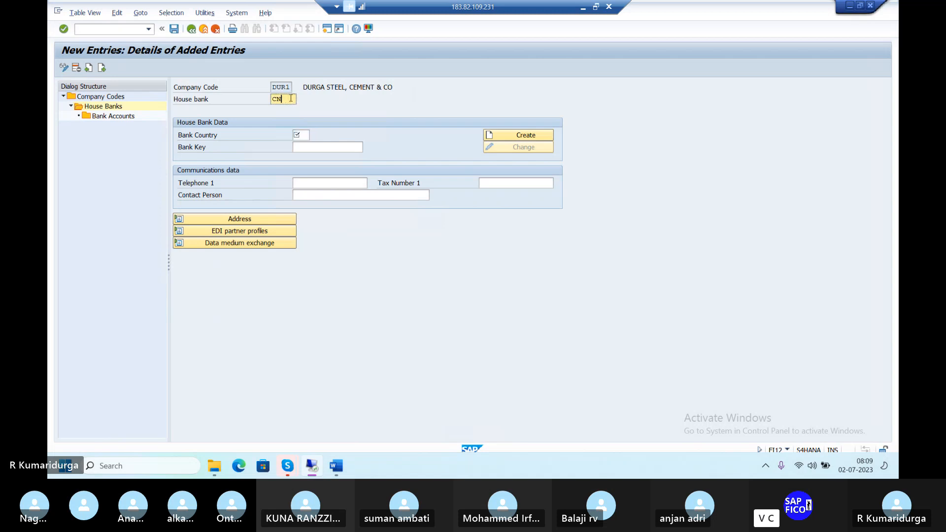
key(BackSpace)
text(CANR)
Set bank country IN (India) and bank key DUR1234, replacing the typed CANARA.
click(305, 134)
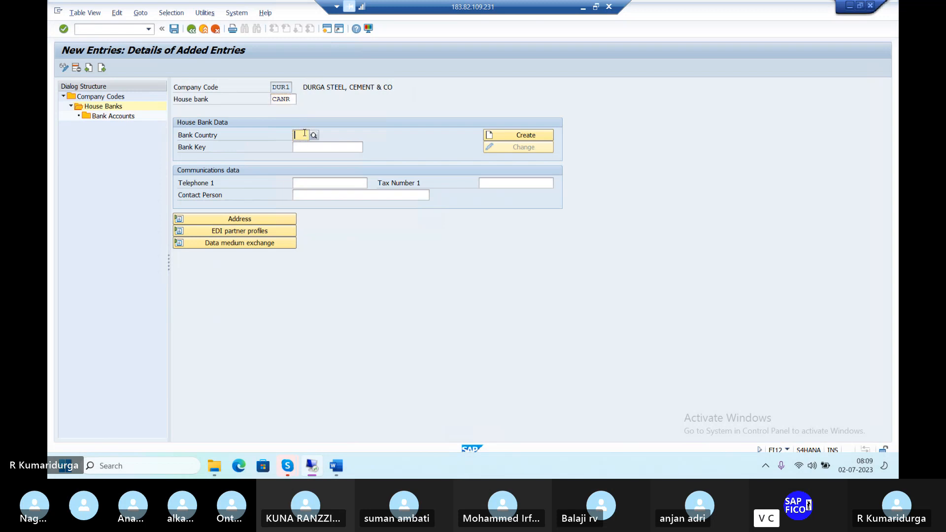
text(IN)
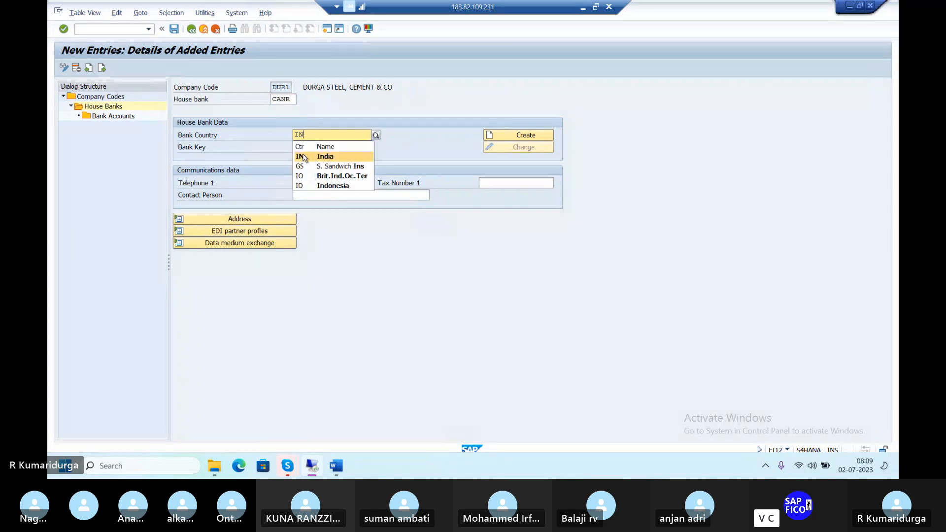
click(305, 157)
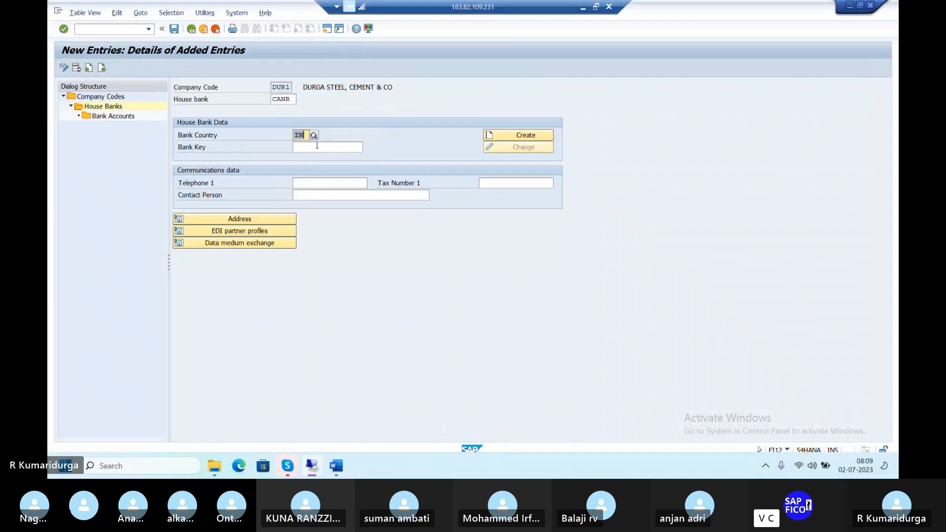
click(317, 147)
text(CANARA)
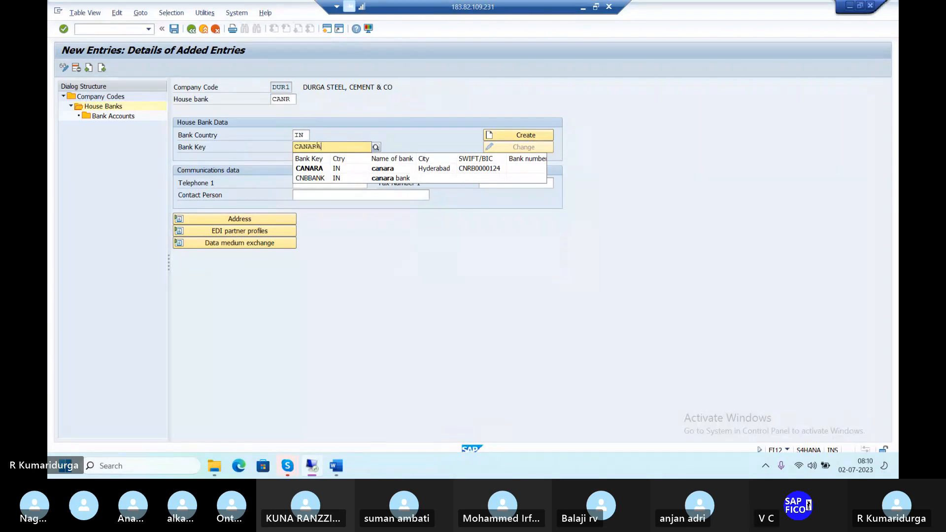
key(BackSpace)
key(BackSpace)
key(BackSpace)
key(BackSpace)
key(BackSpace)
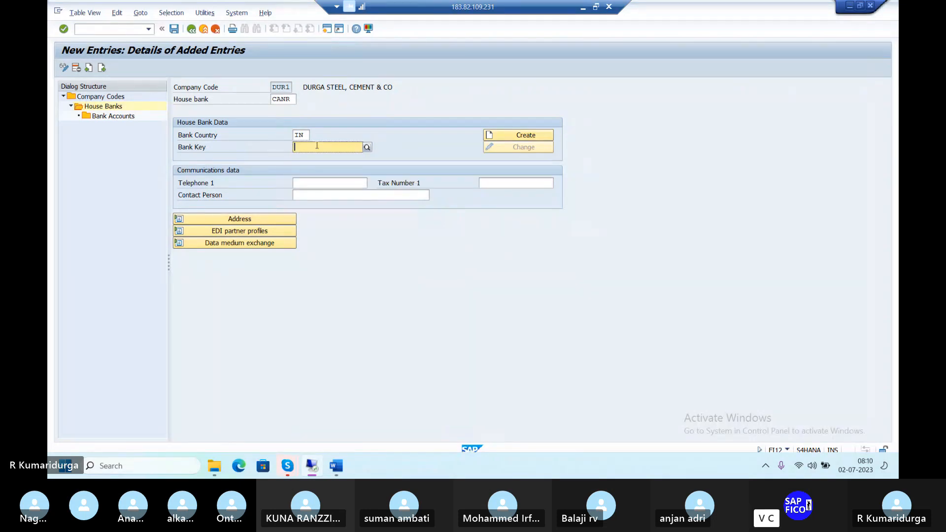
key(BackSpace)
text(DUR1)
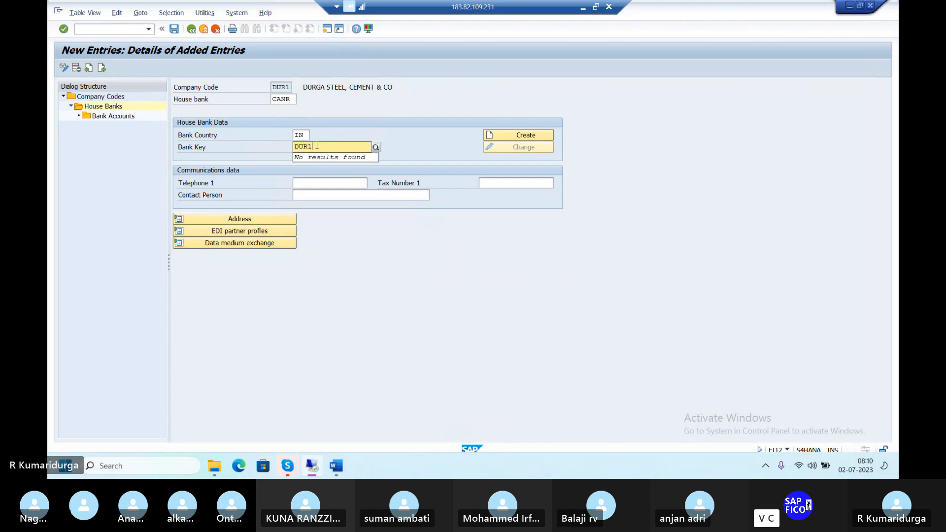
text(234)
Change the bank key to DUR12345 and create its bank data named CANARA BANK.
click(522, 135)
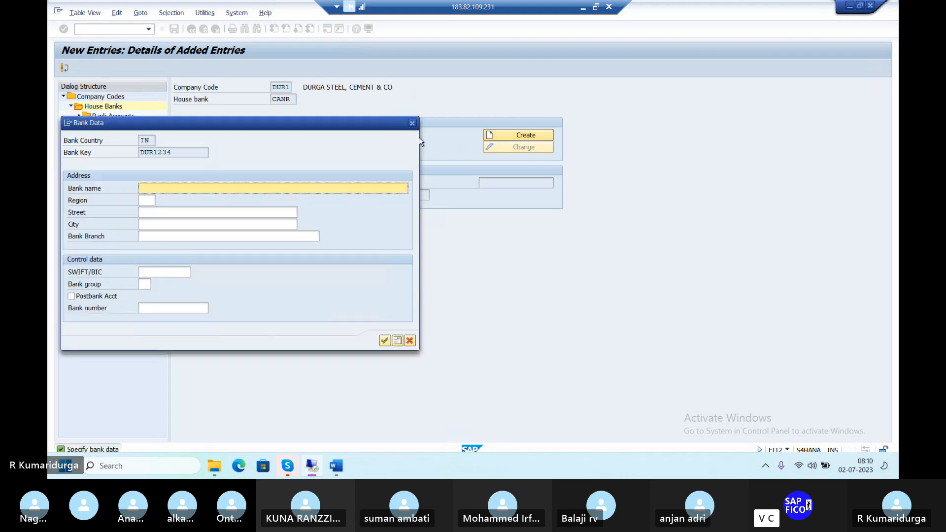
click(412, 123)
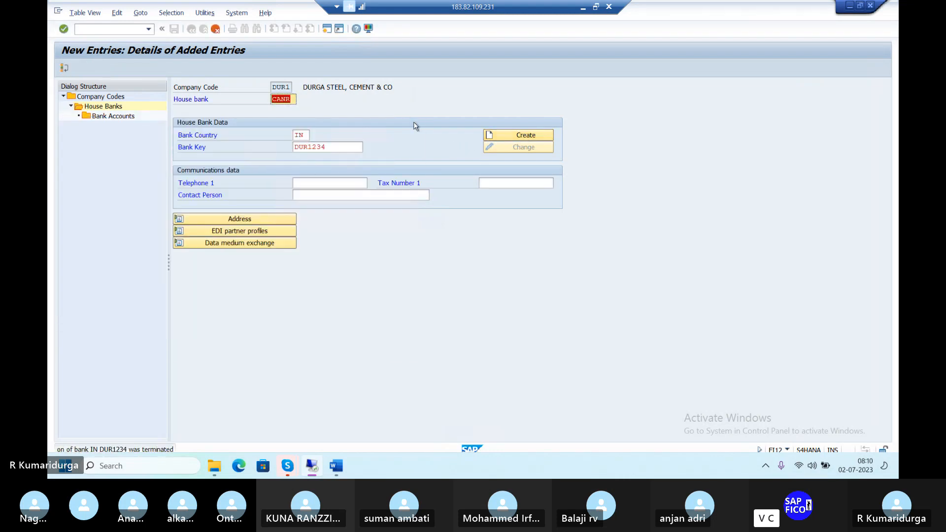
click(341, 147)
text(5)
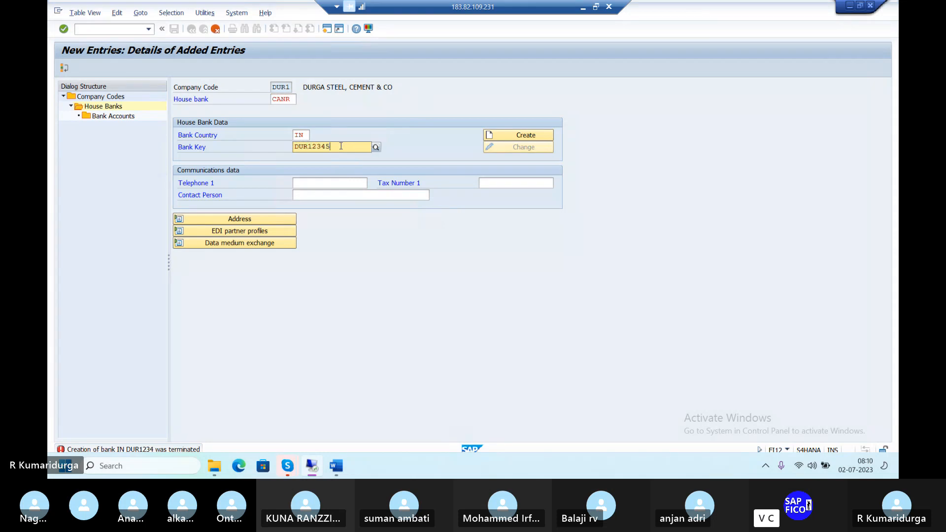
click(513, 136)
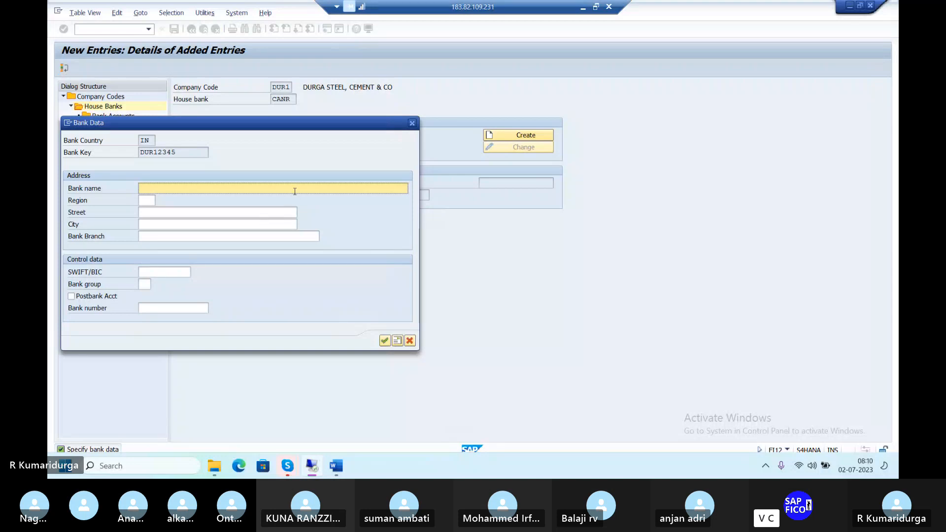
text(CANARA BANK)
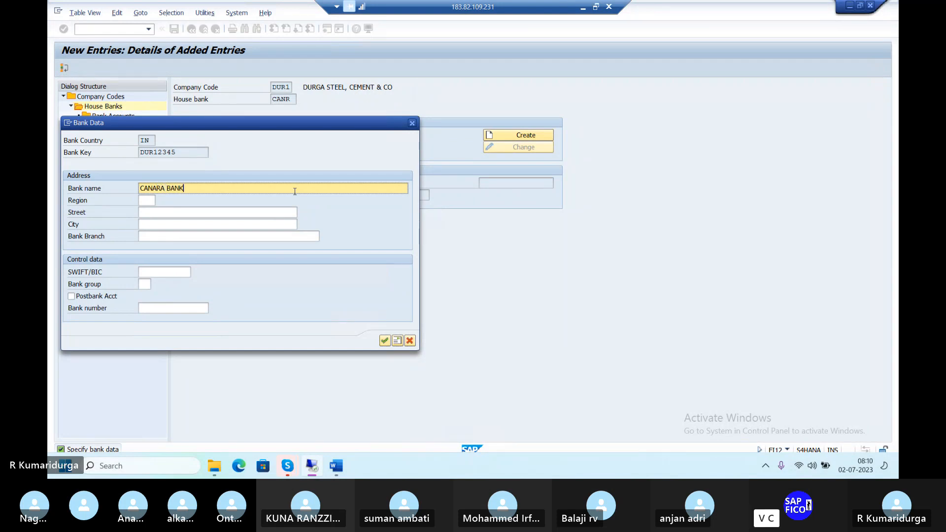
Give the bank region 01 (Andhra Pradesh), street GD STREET and city TIRUPATI.
click(146, 202)
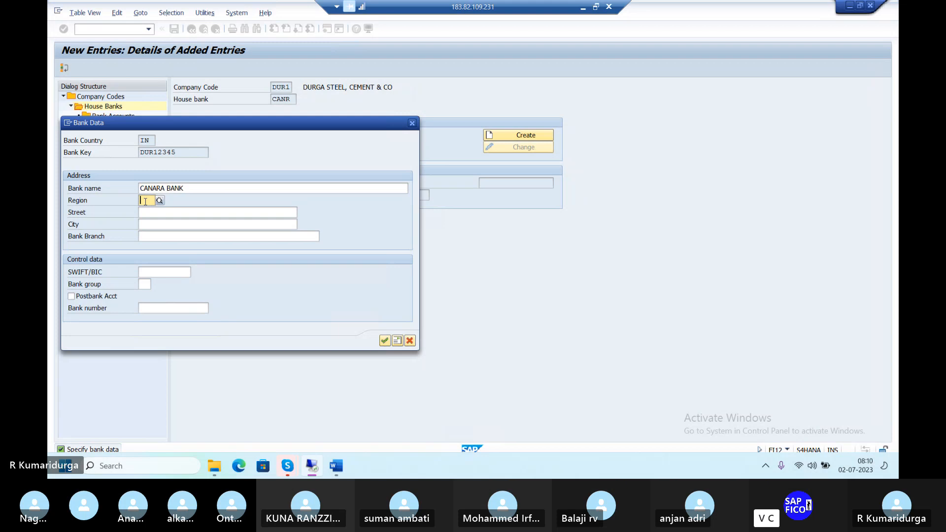
text(01)
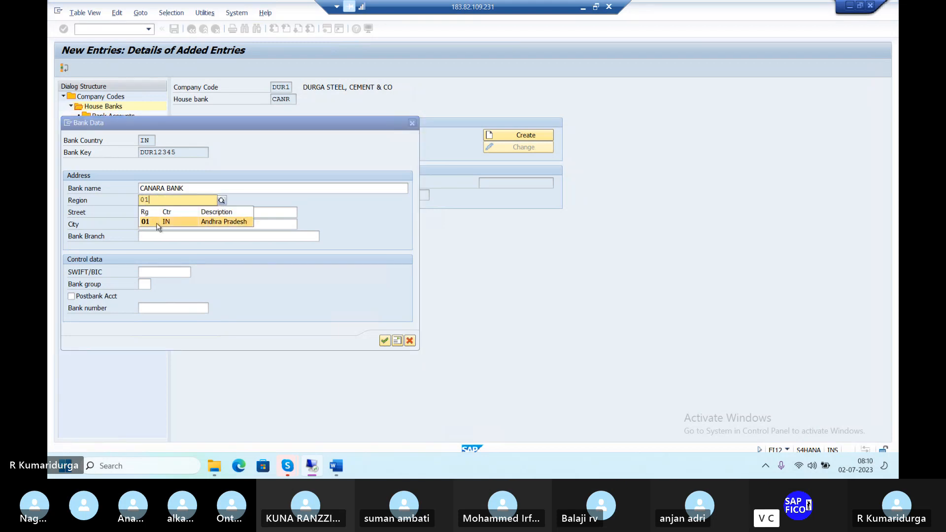
click(158, 226)
click(164, 216)
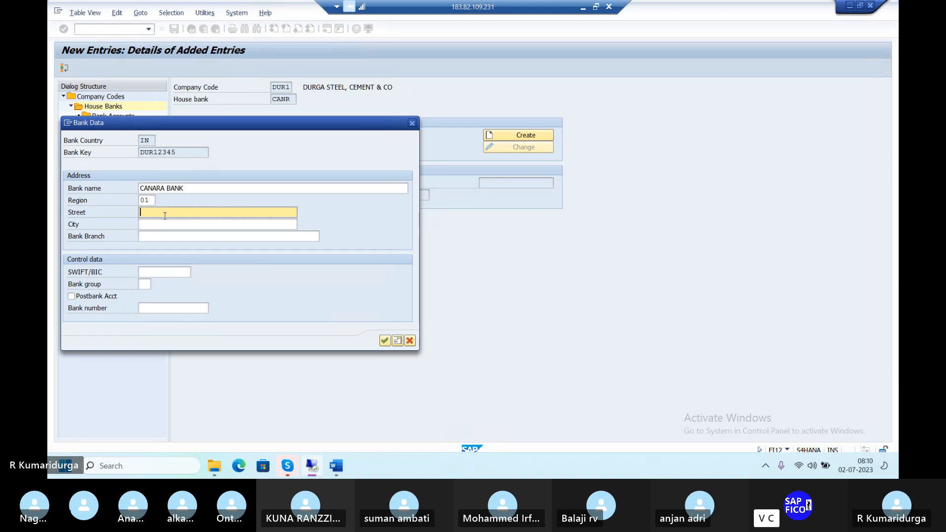
text(GD STREET)
key(Tab)
text(TIRUPATI)
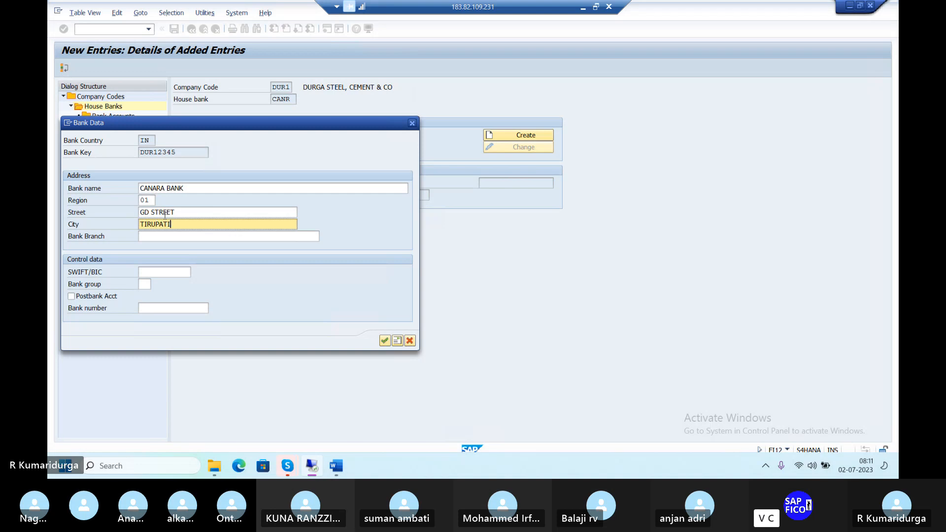
click(179, 236)
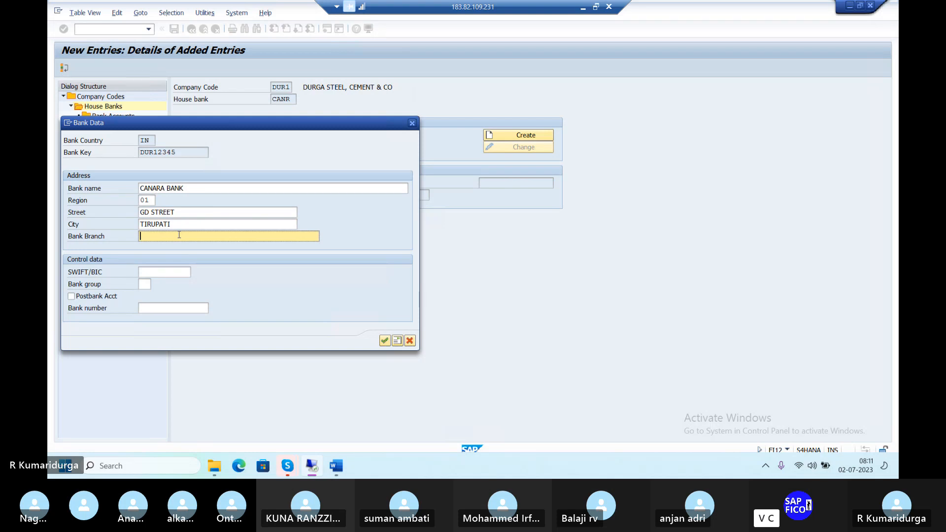
Enter bank branch TPT MAIN, fixing the MANI typo.
text(TPT)
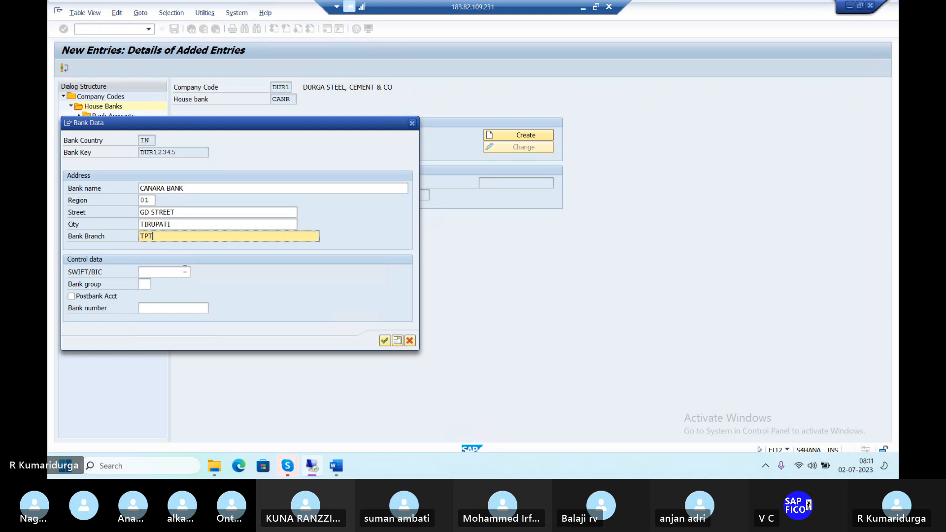
text(MANI)
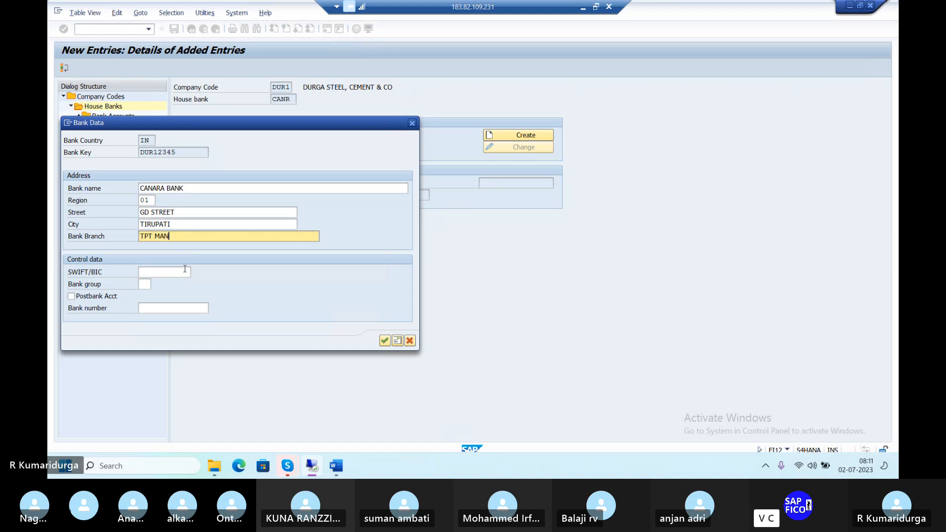
key(BackSpace)
key(BackSpace)
text(IN)
Leave SWIFT/BIC, bank group and bank number blank and confirm the DUR12345 bank data.
click(188, 273)
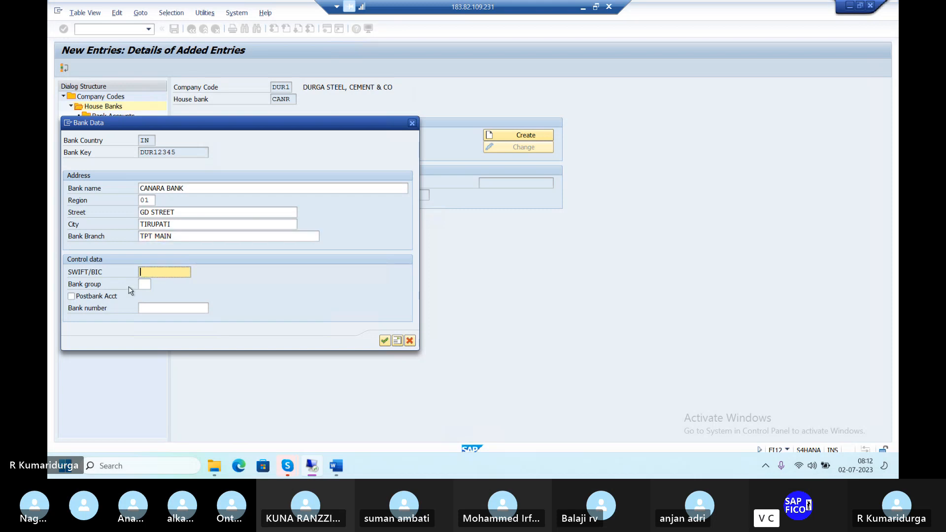
click(146, 286)
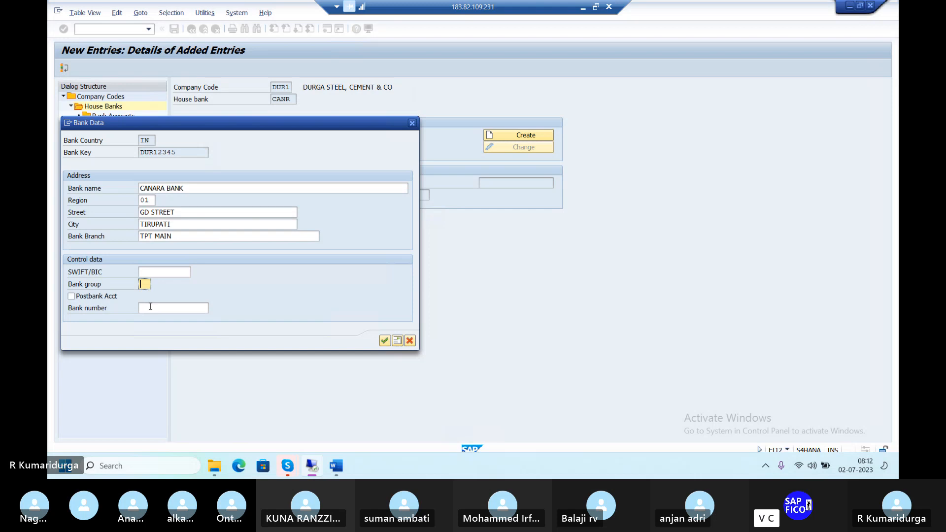
click(151, 308)
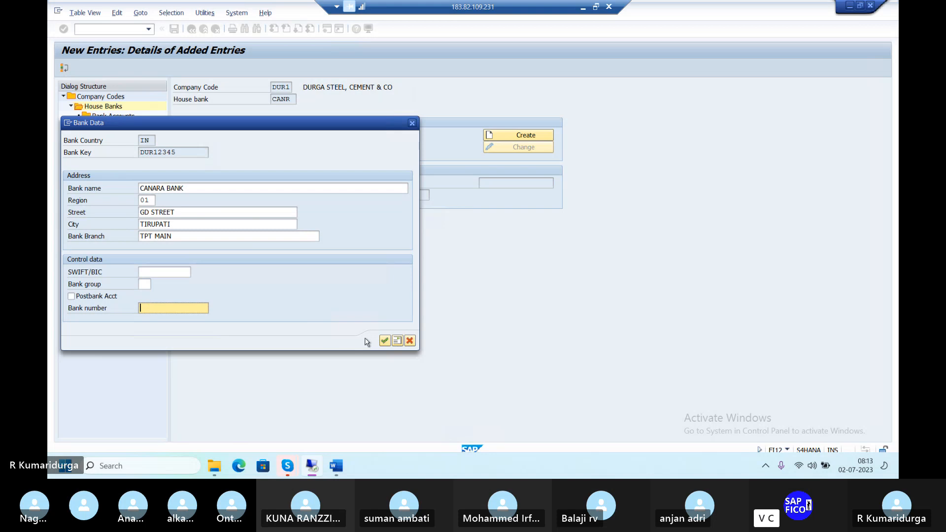
click(384, 340)
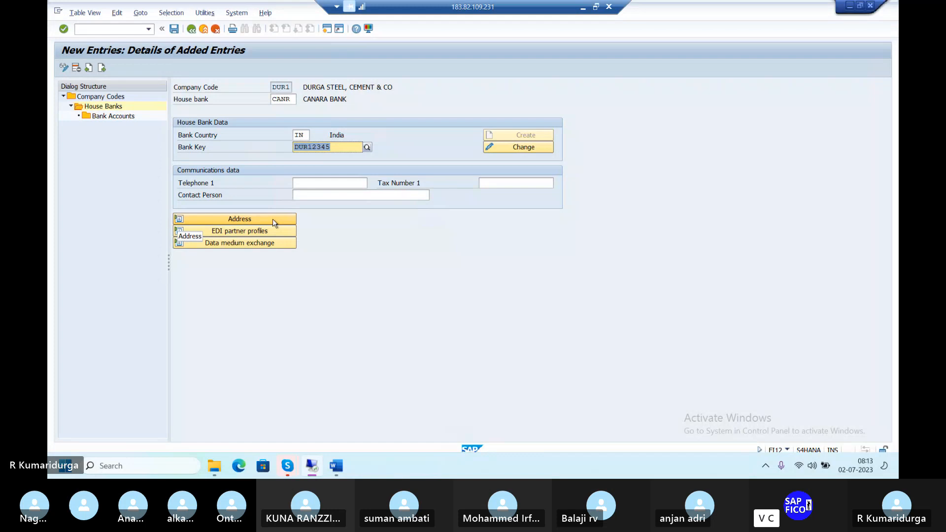
Expand the CANR address, save the house bank under a customizing request, and go to Bank Accounts.
click(274, 220)
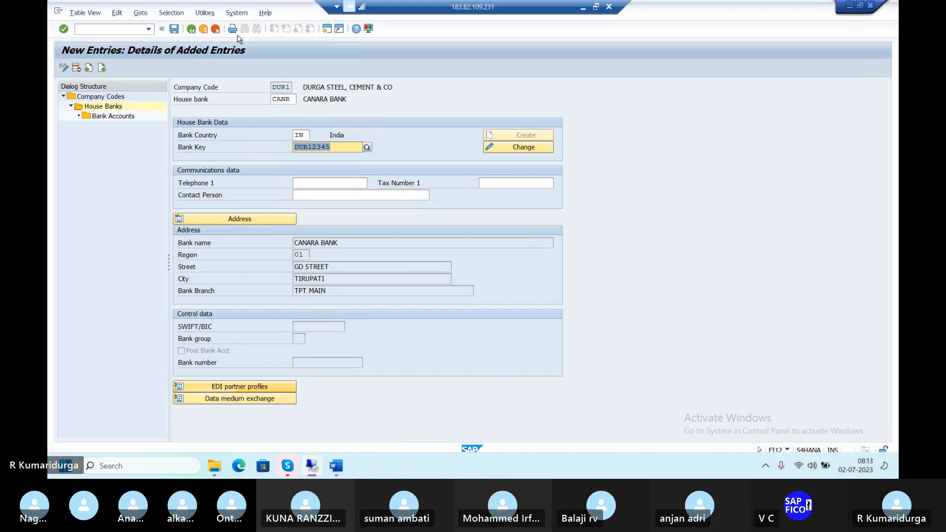
click(172, 31)
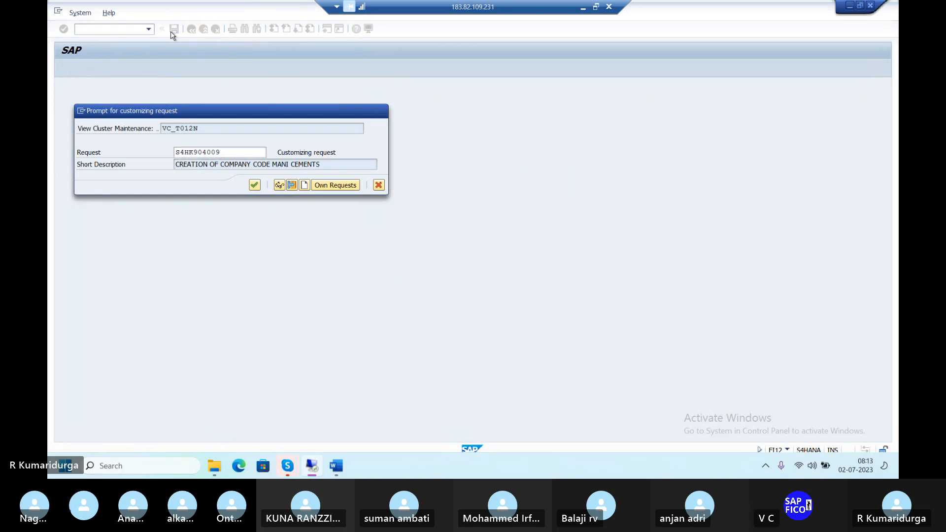
key(Return)
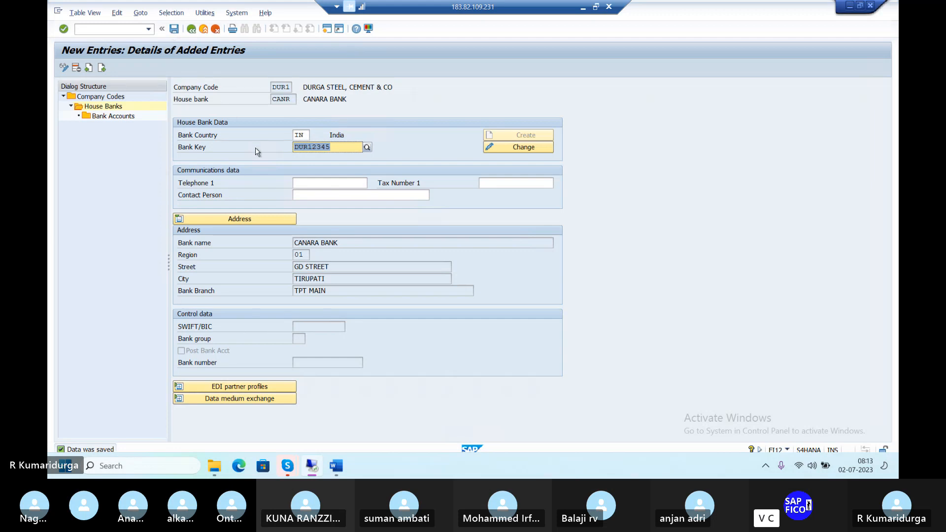
click(131, 120)
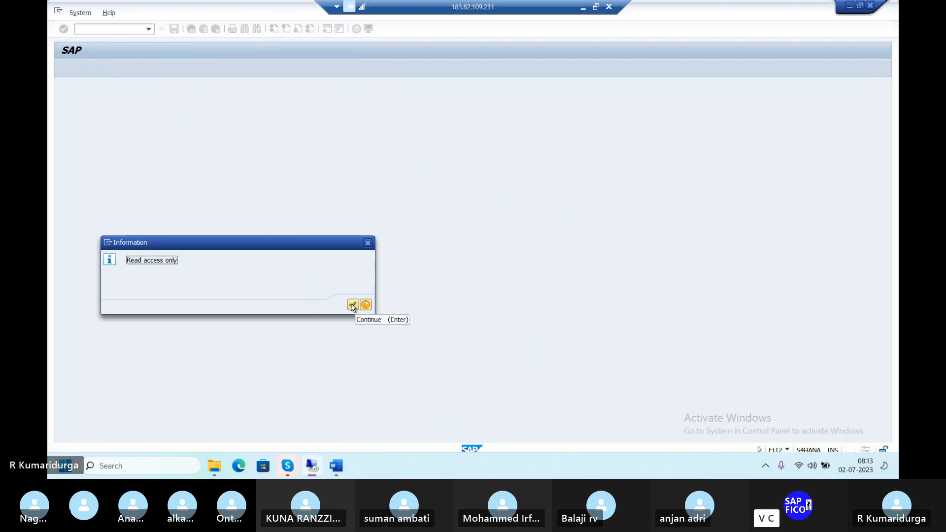
Dismiss the read-only notice and launch Create Bank Account from the empty overview.
click(353, 306)
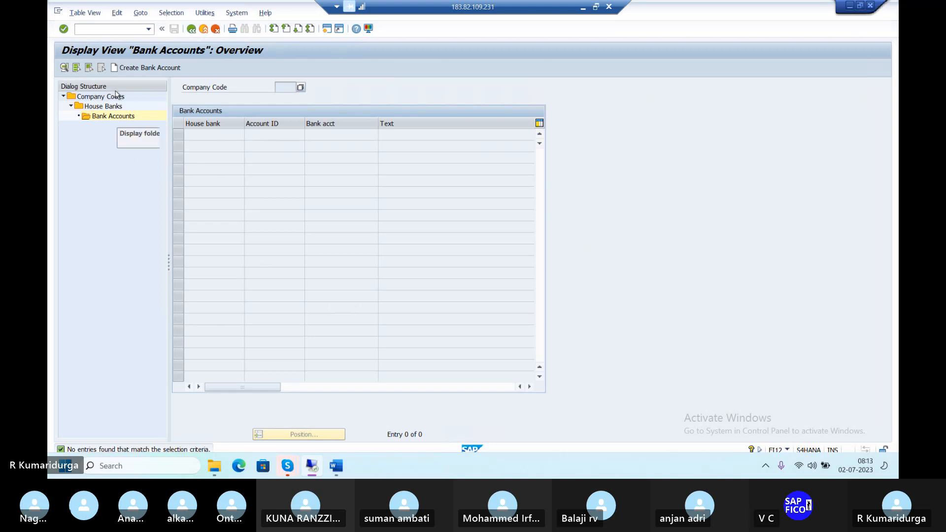
click(113, 73)
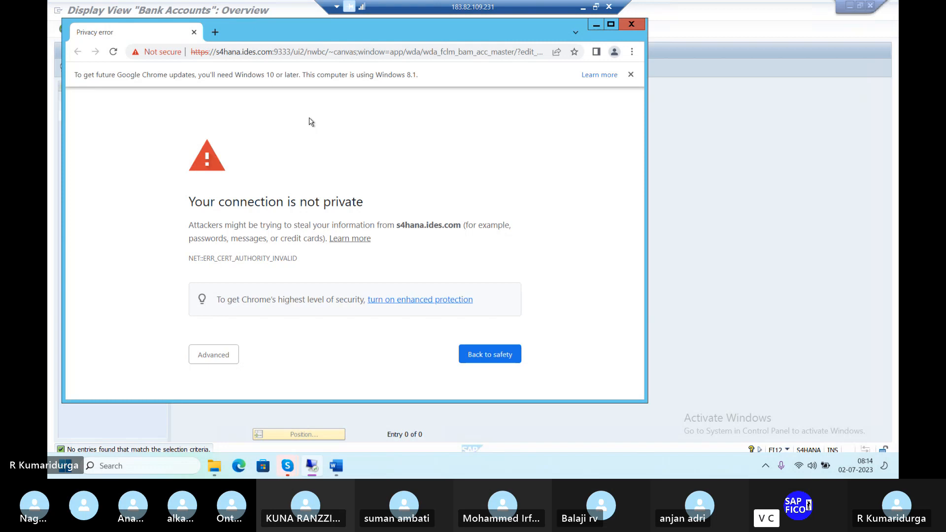
Relaunch Create Bank Account and bypass Chrome's certificate warning to reach the SAP NetWeaver logon page.
click(631, 25)
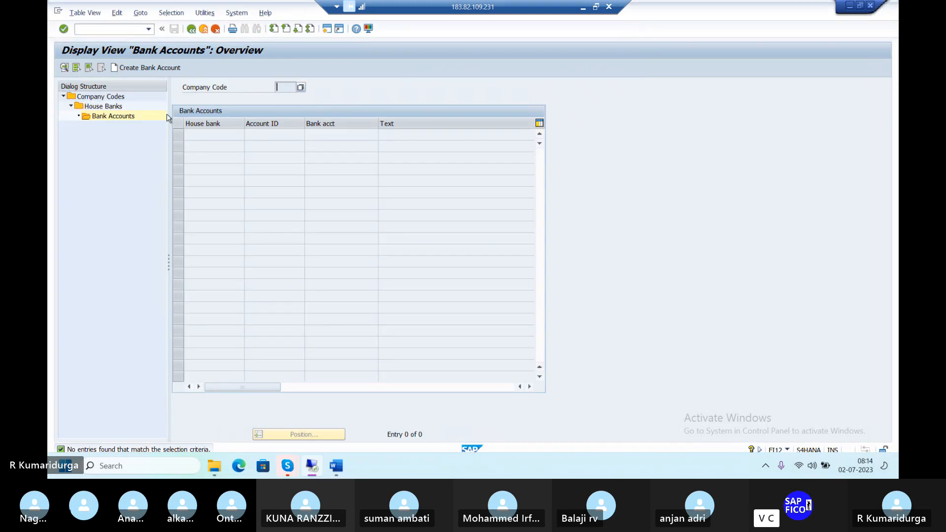
click(162, 69)
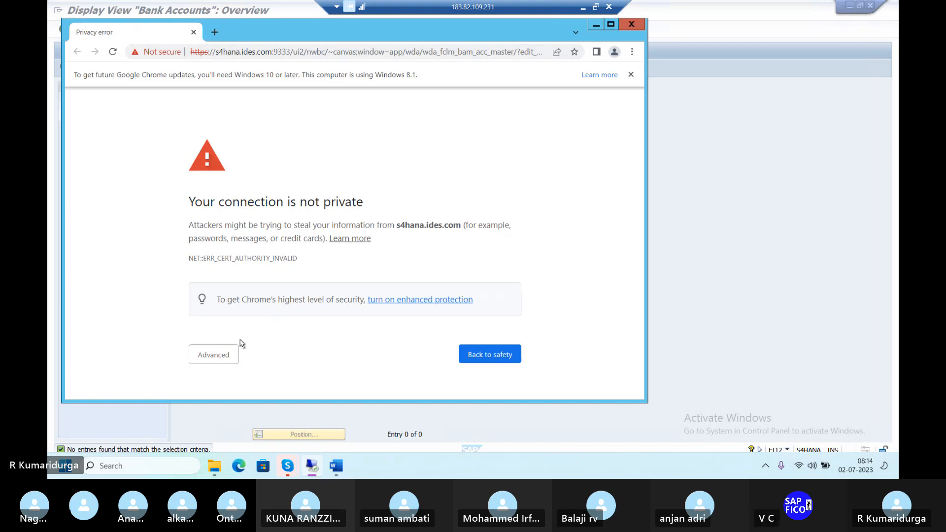
click(227, 357)
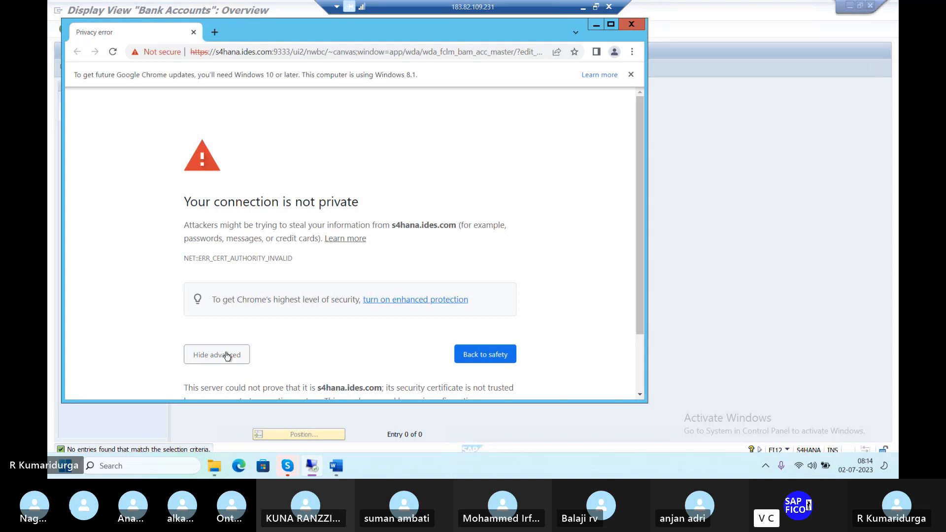
scroll(227, 356, down, 1)
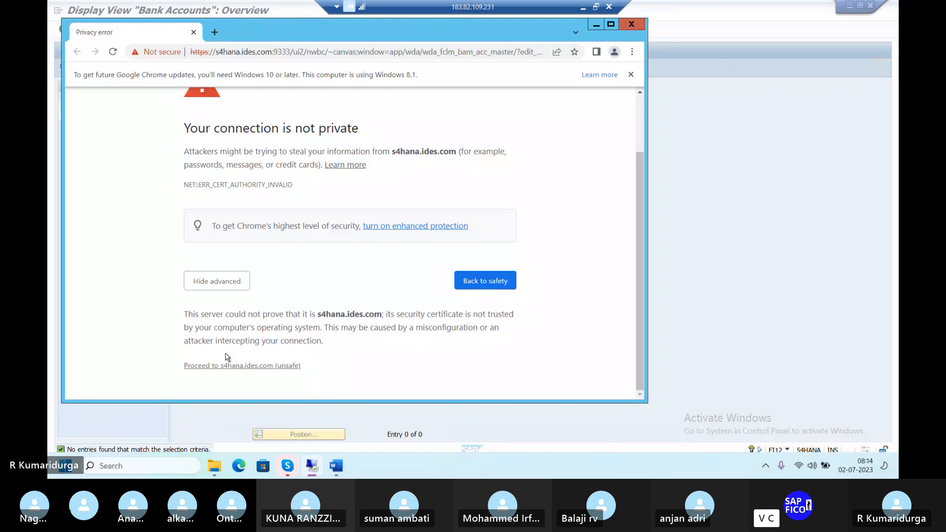
click(214, 366)
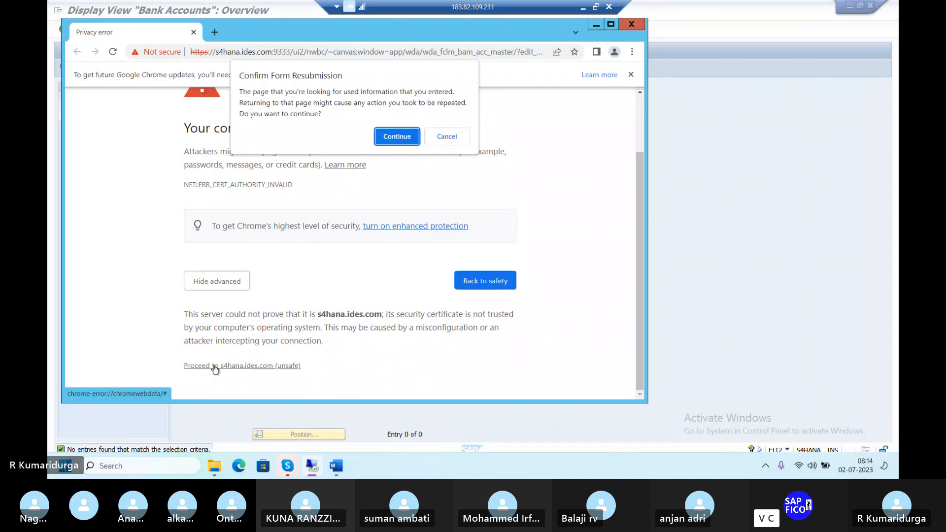
click(397, 137)
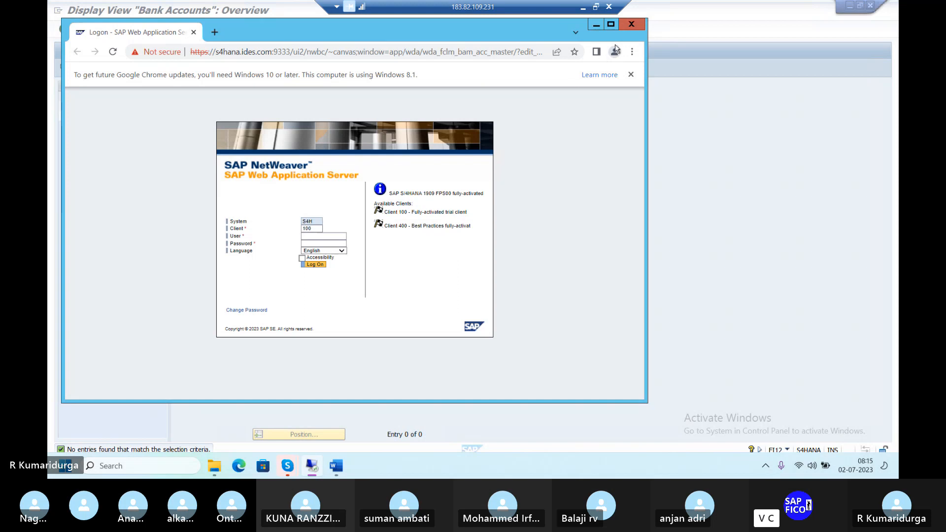
click(631, 76)
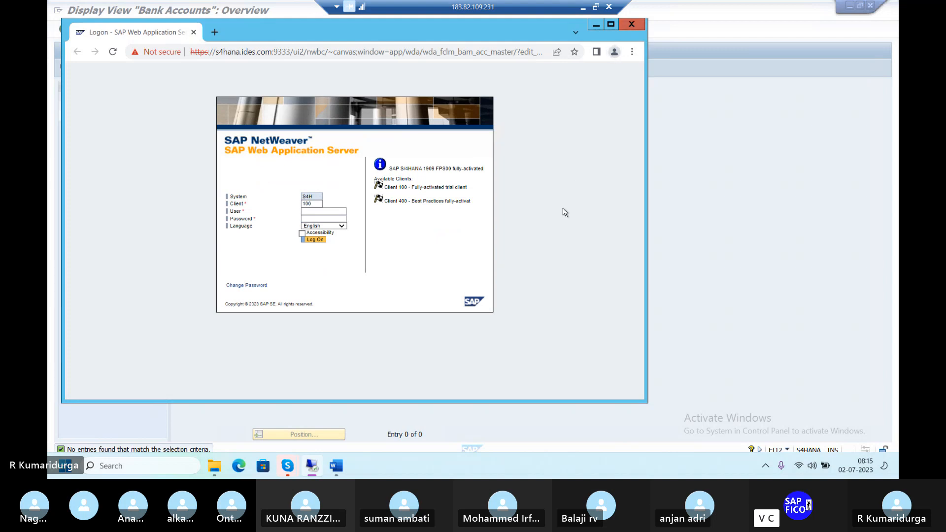
Close Chrome, open DUR1's bank accounts for house bank CANR, and start a new bank account.
click(632, 24)
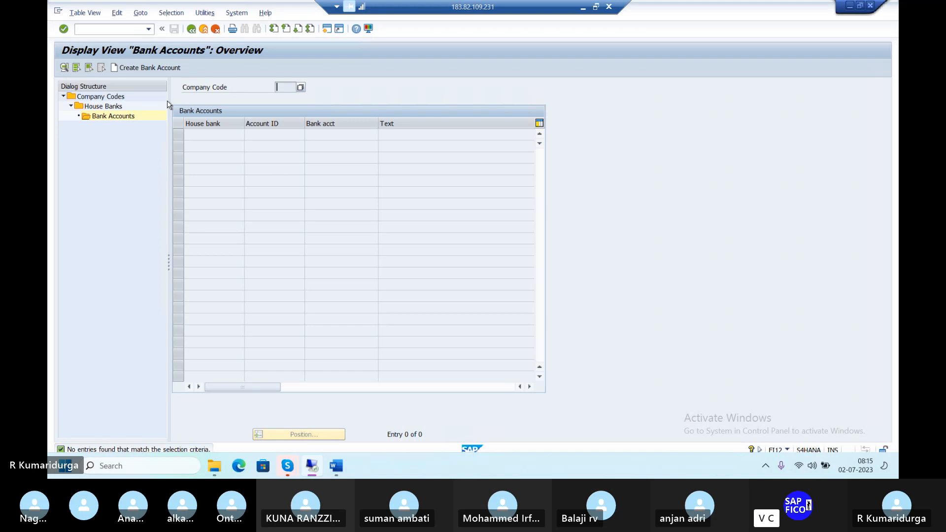
double_click(111, 98)
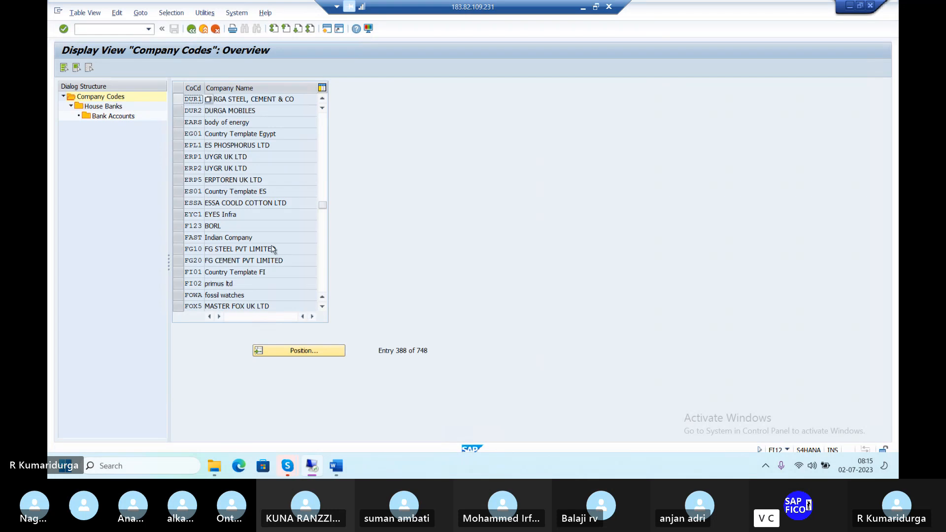
click(179, 98)
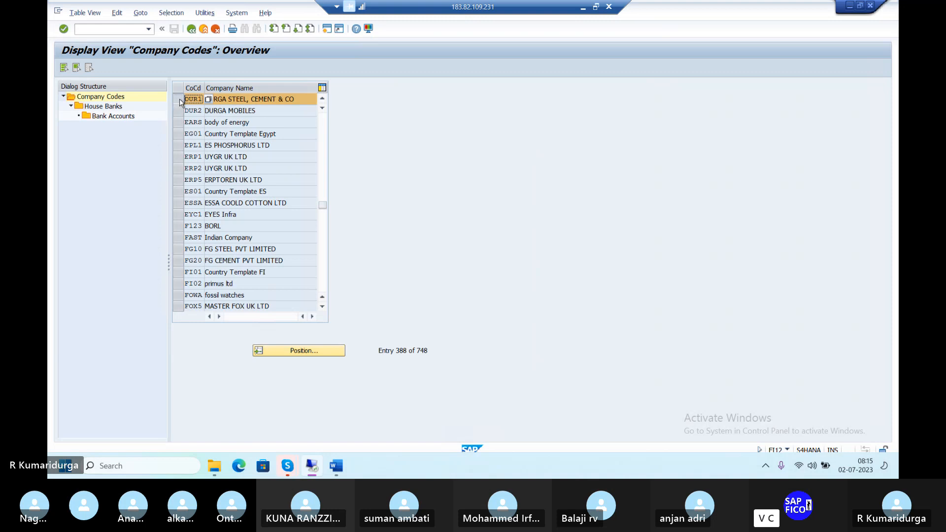
double_click(99, 116)
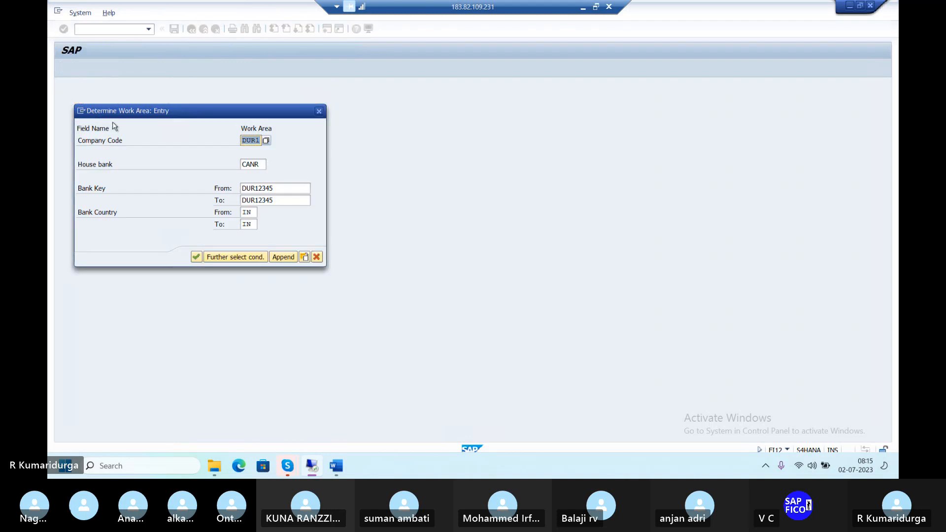
click(196, 257)
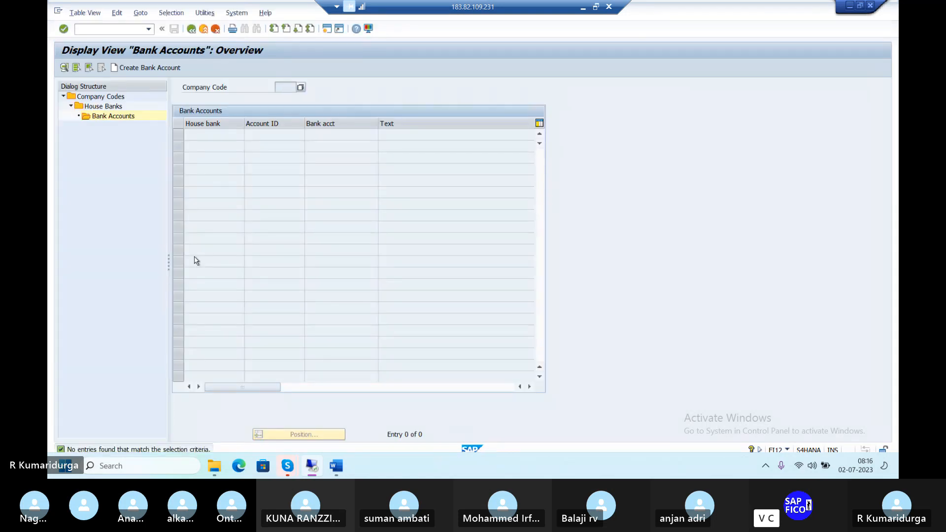
click(142, 69)
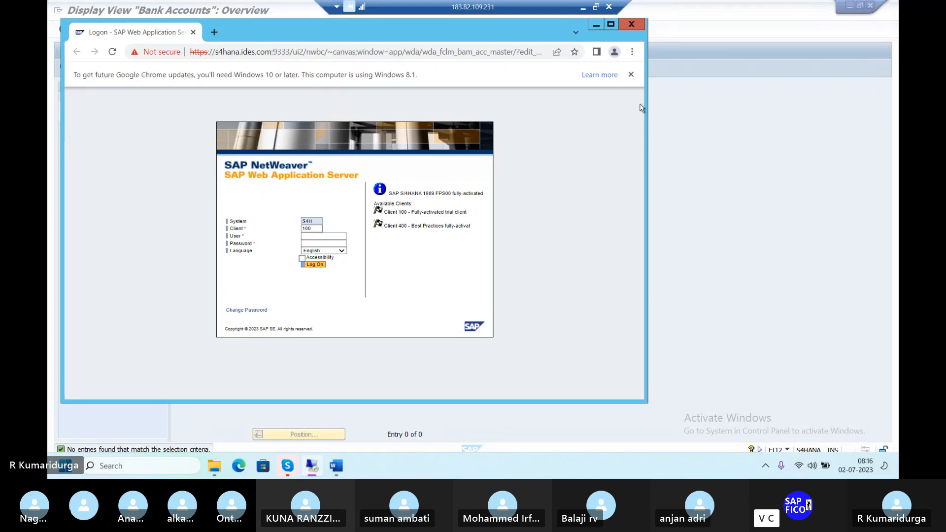
Dismiss the update notice, maximise the window, and log on to client 100 with the user ID and password.
click(632, 75)
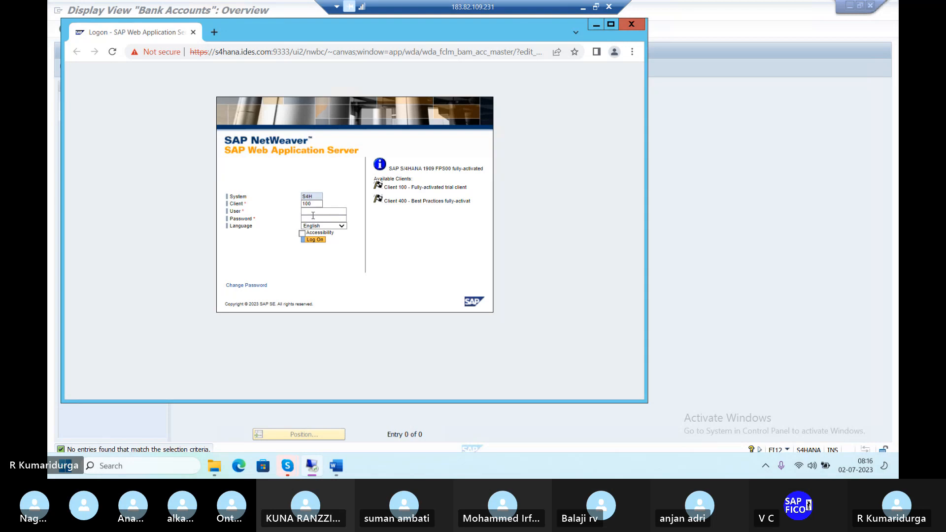
click(615, 24)
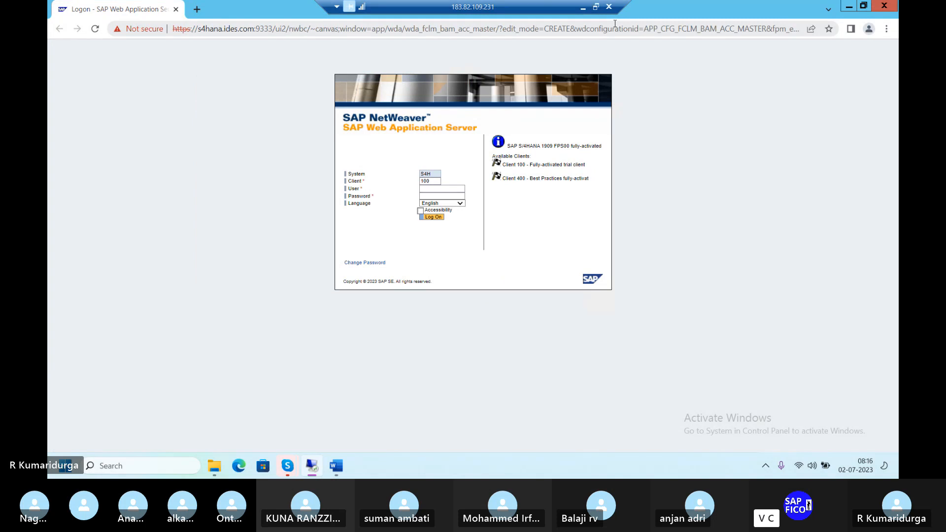
click(430, 189)
text(BEST)
key(Tab)
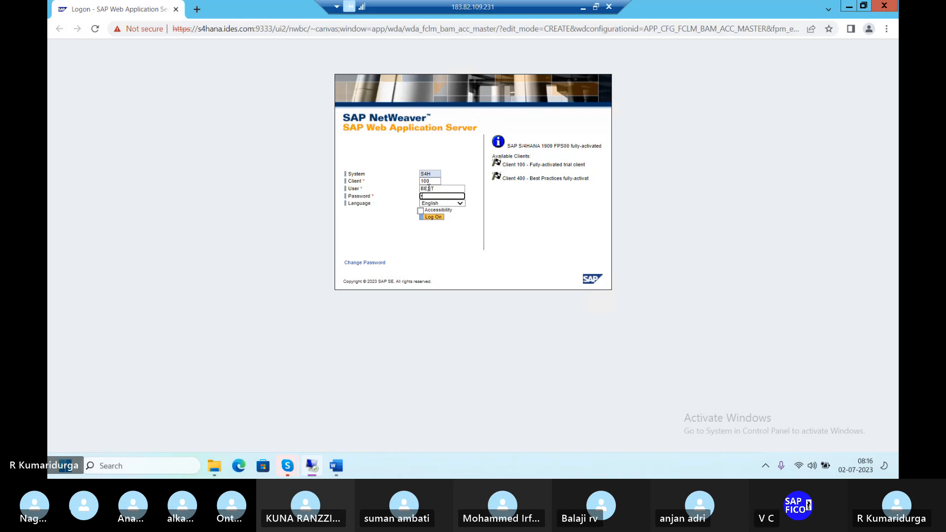
text(•••••••••)
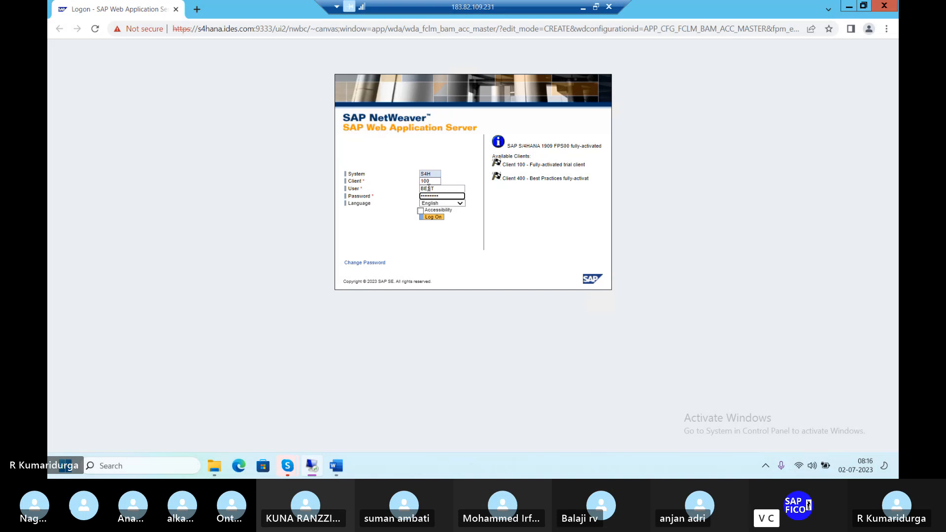
click(432, 219)
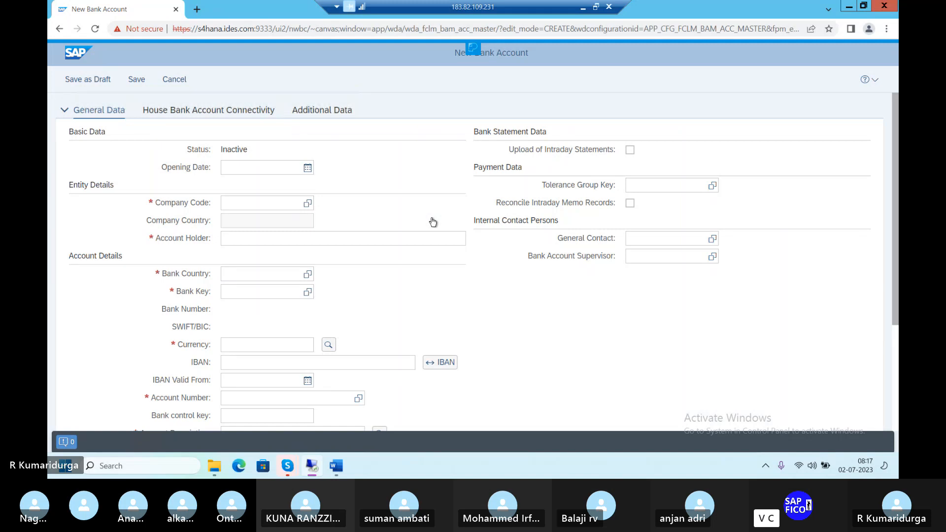
Enter opening date 02.07.2023 for the new bank account.
scroll(433, 222, down, 3)
scroll(266, 224, up, 3)
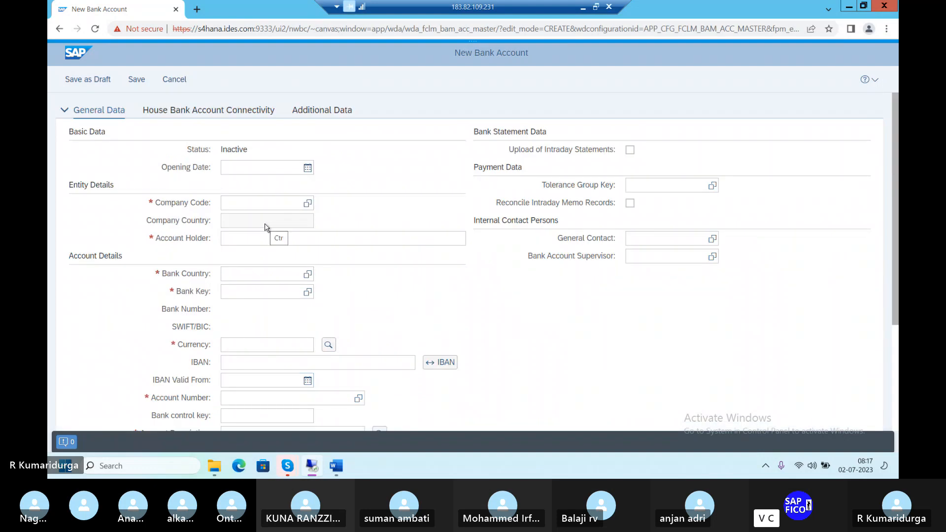
click(248, 168)
text(0)
text(02)
key(BackSpace)
key(BackSpace)
text(2.07)
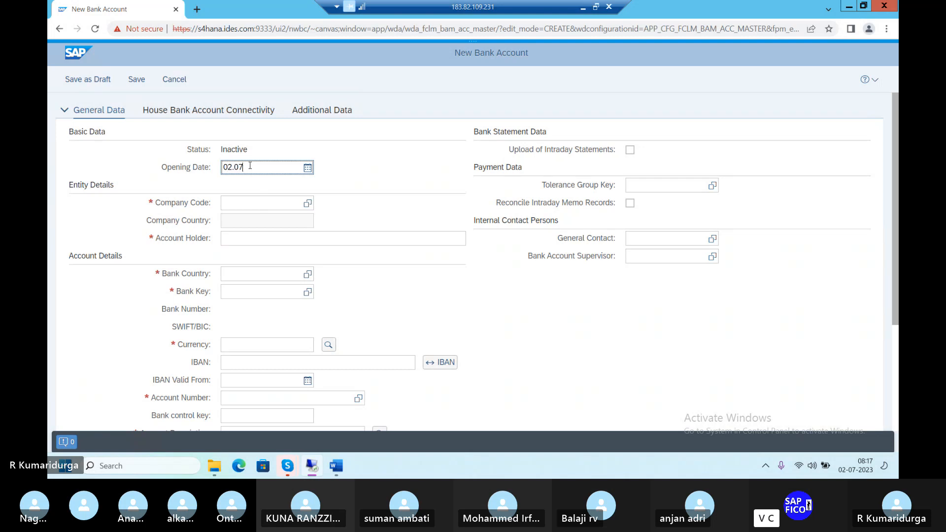
text(.2023)
Clear the Company Code field so a value can be picked from its list.
click(255, 198)
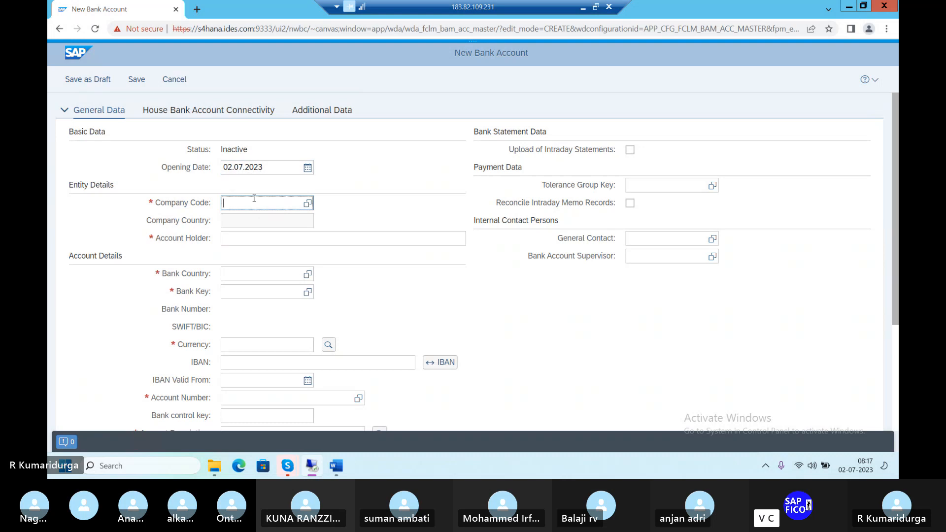
text(del)
key(BackSpace)
key(BackSpace)
key(BackSpace)
text(DUE)
key(BackSpace)
text(R1)
key(BackSpace)
key(BackSpace)
key(BackSpace)
key(BackSpace)
Filter the Select: Company Code list to DUR1 and choose that row for the account.
click(308, 204)
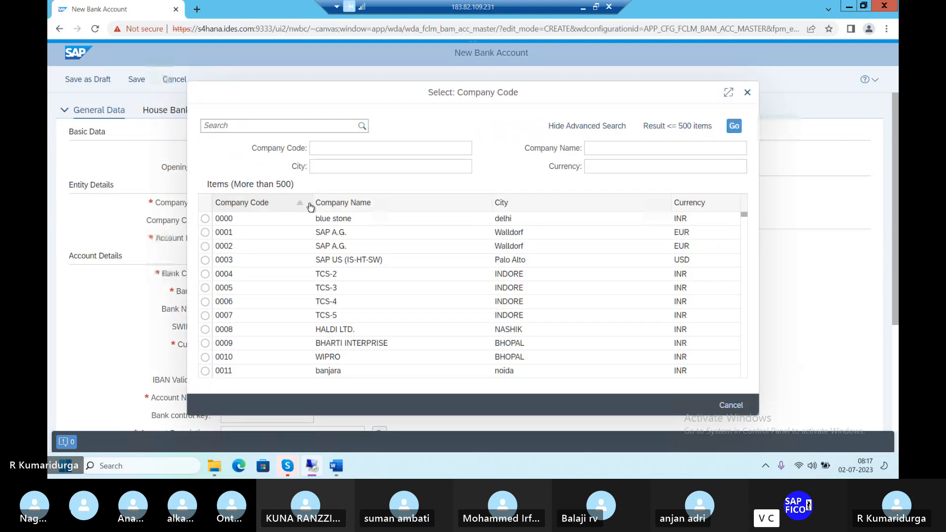
click(309, 204)
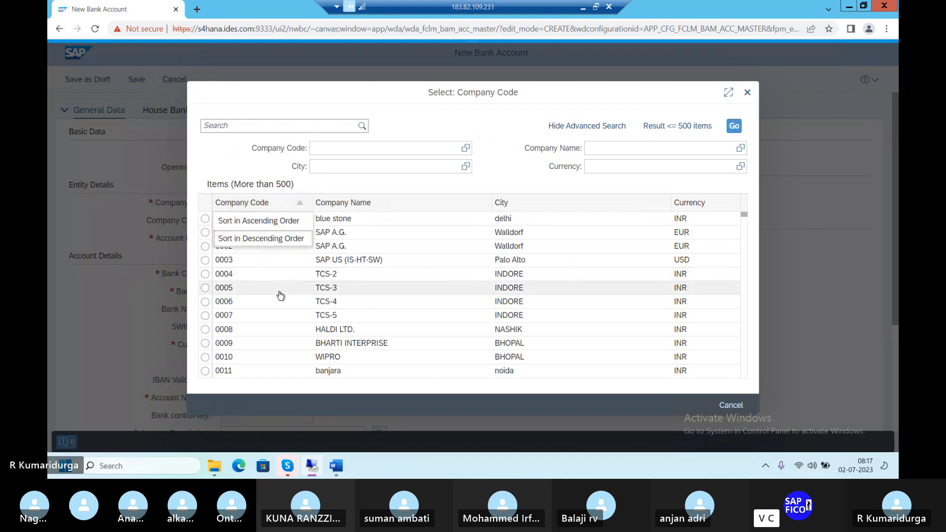
scroll(291, 213, down, 1)
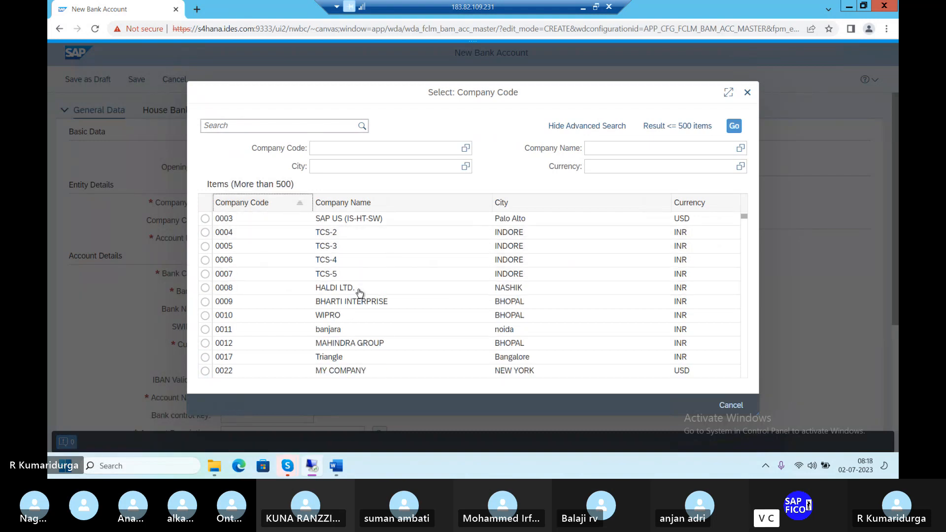
scroll(360, 294, down, 13)
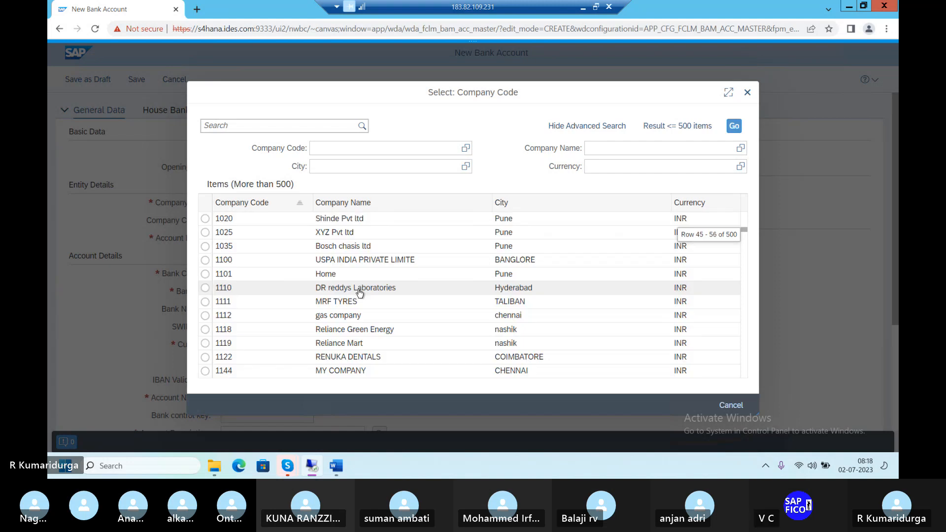
scroll(360, 293, down, 3)
scroll(359, 294, down, 8)
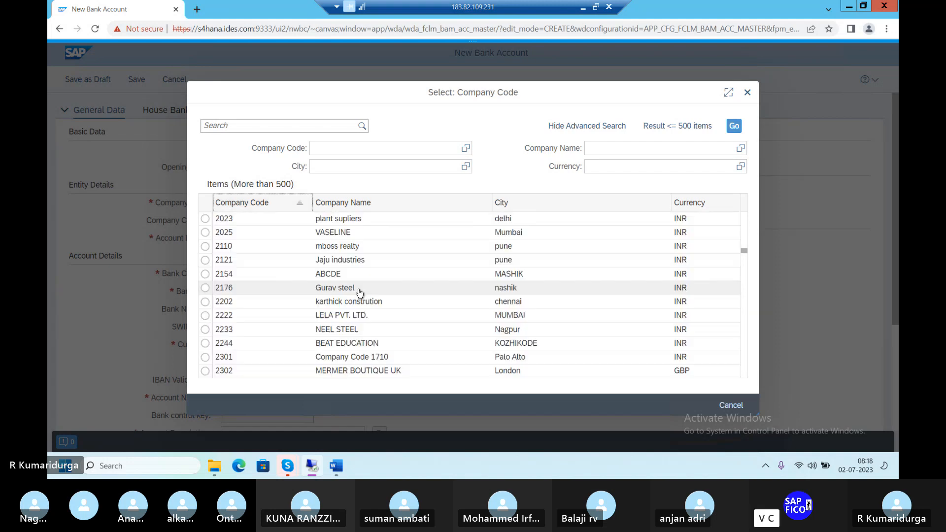
scroll(360, 293, down, 5)
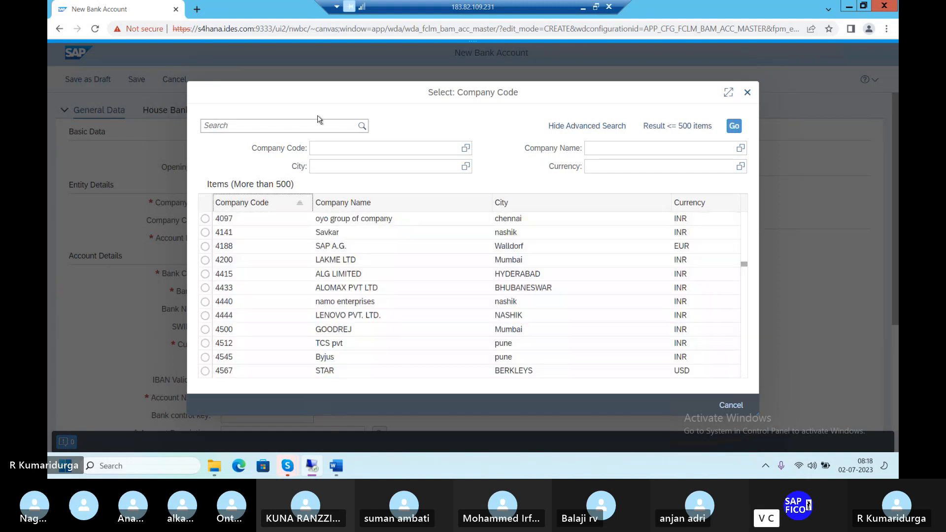
click(312, 127)
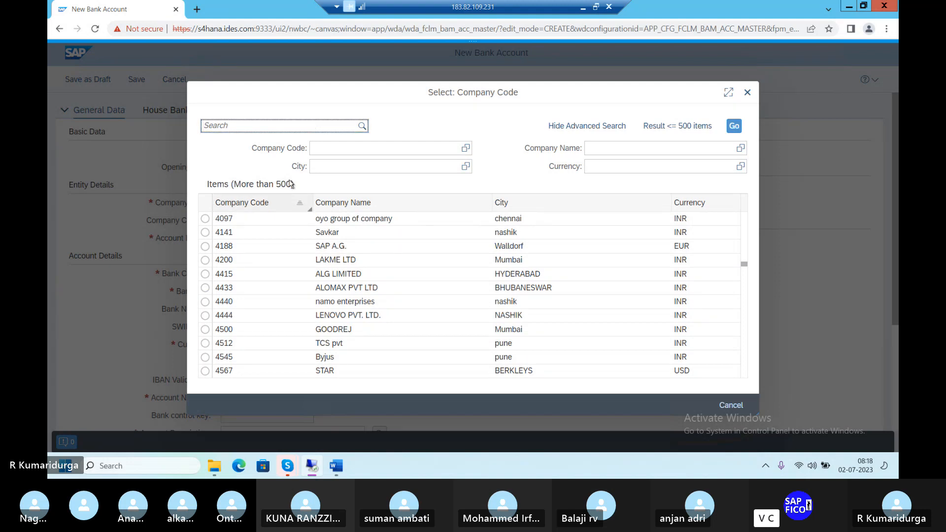
click(329, 149)
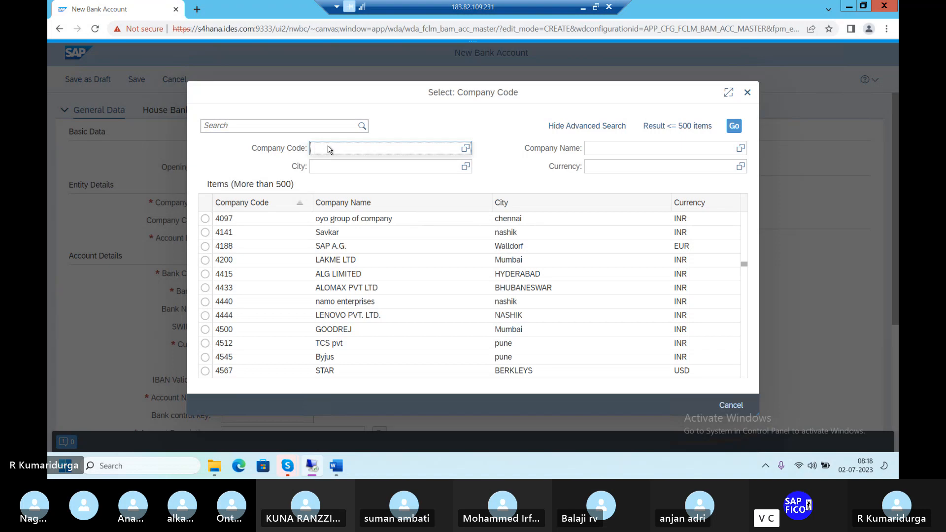
text(DUR)
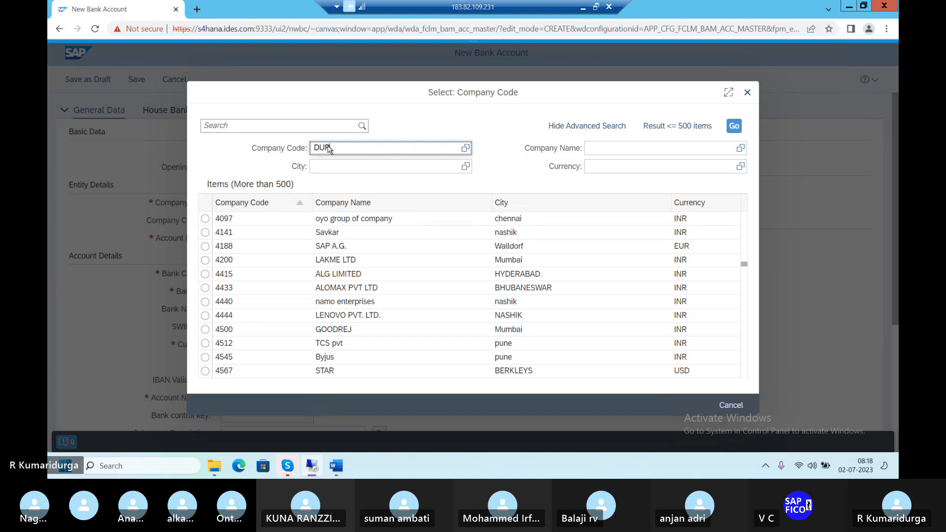
text(1)
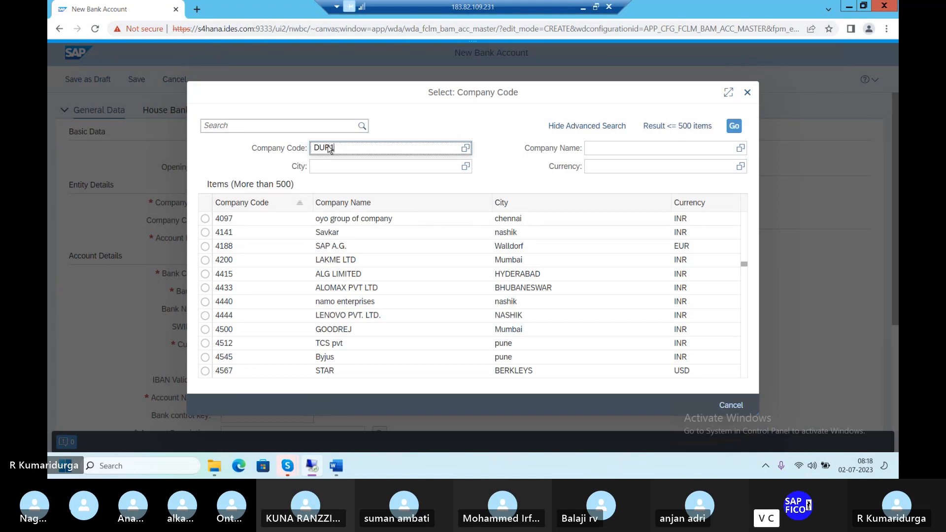
key(Return)
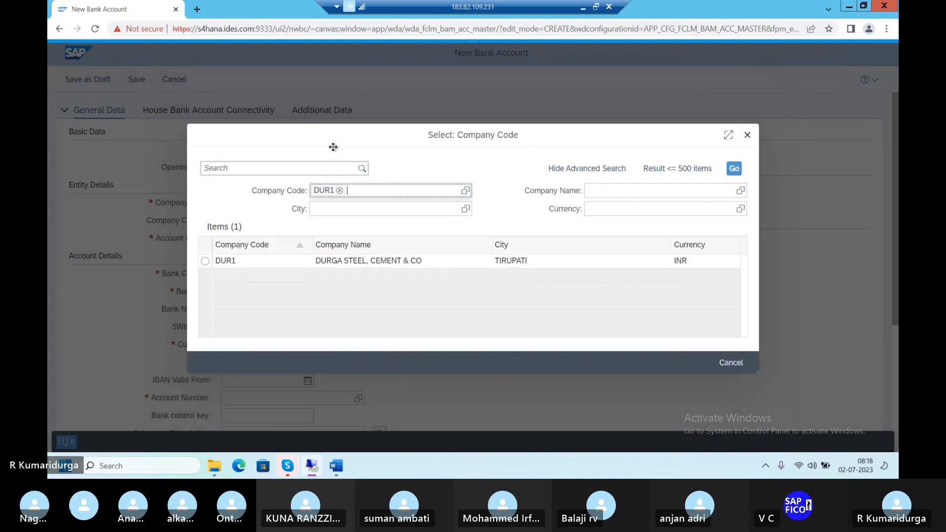
click(206, 261)
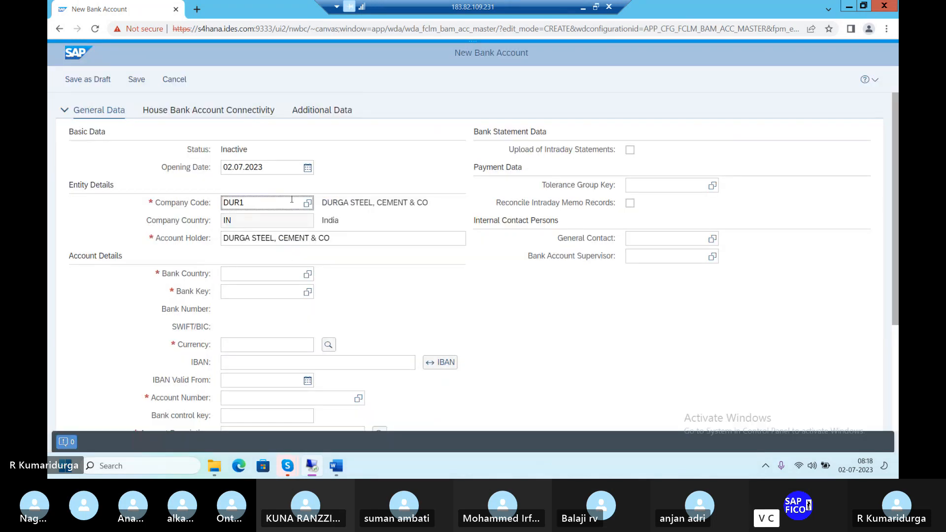
Set the bank country to IN after checking the filled-in account holder.
scroll(319, 259, down, 3)
click(318, 255)
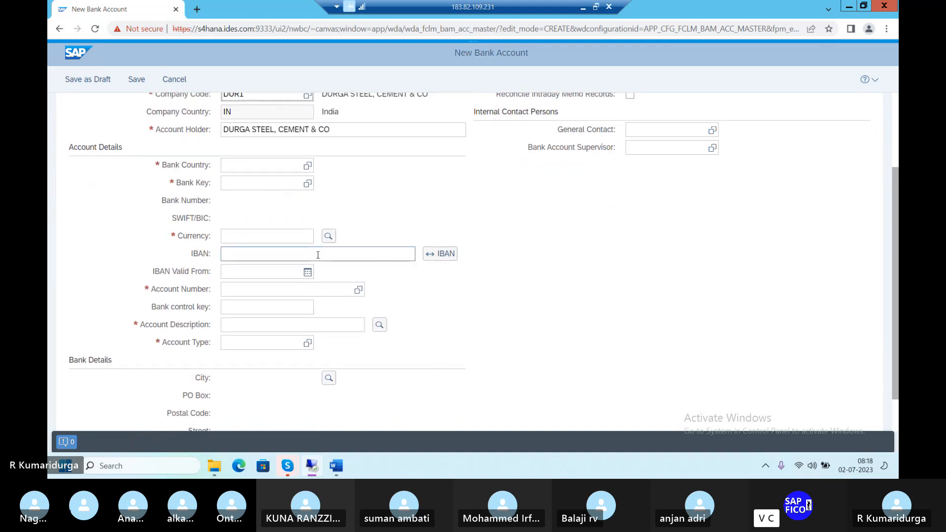
scroll(318, 255, up, 1)
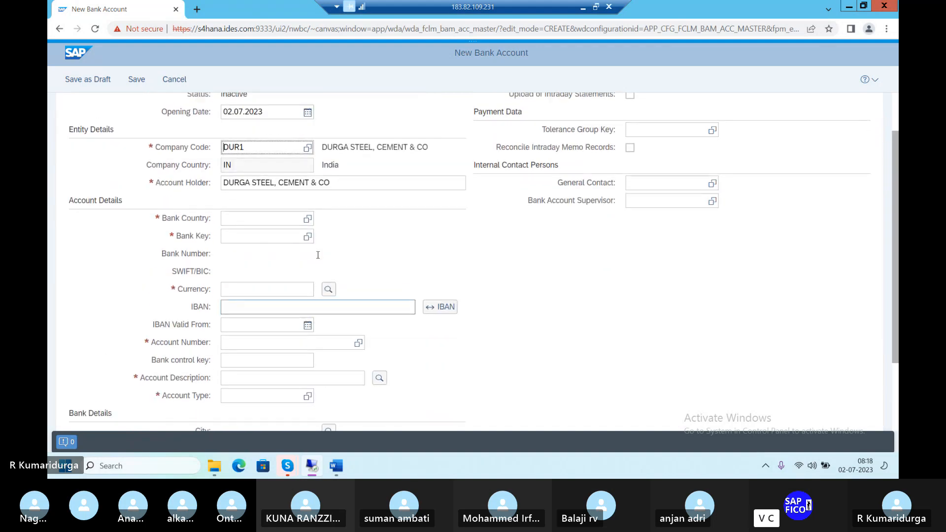
click(233, 186)
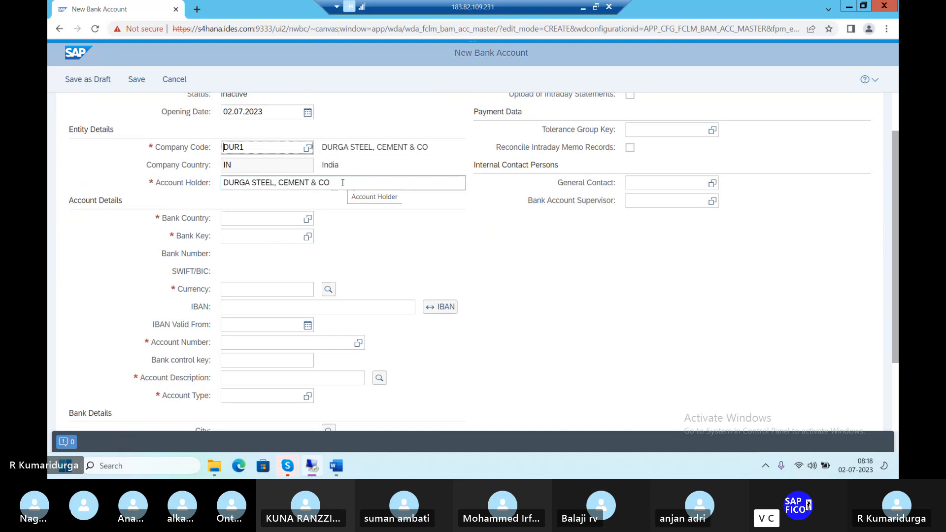
click(281, 217)
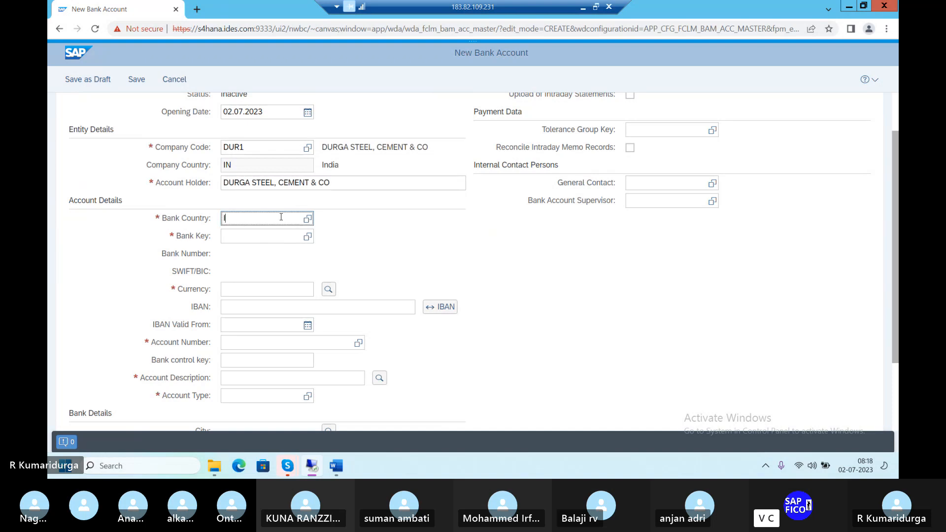
text(IN)
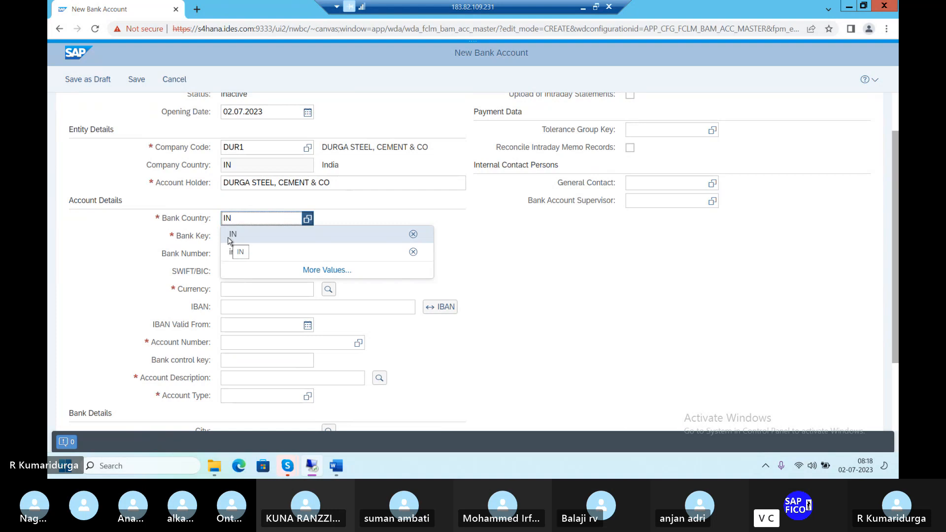
click(229, 239)
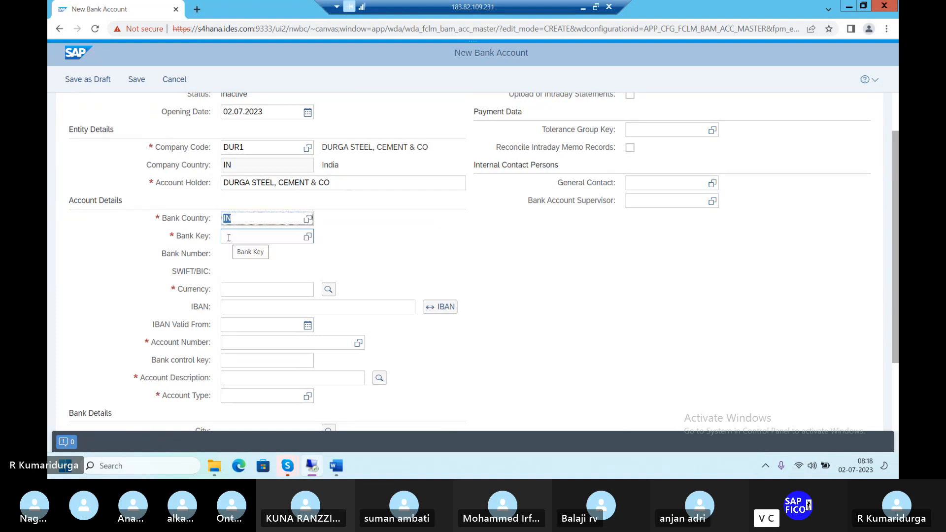
Enter bank key DUR12345 after browsing the bank key lookup without choosing.
click(228, 237)
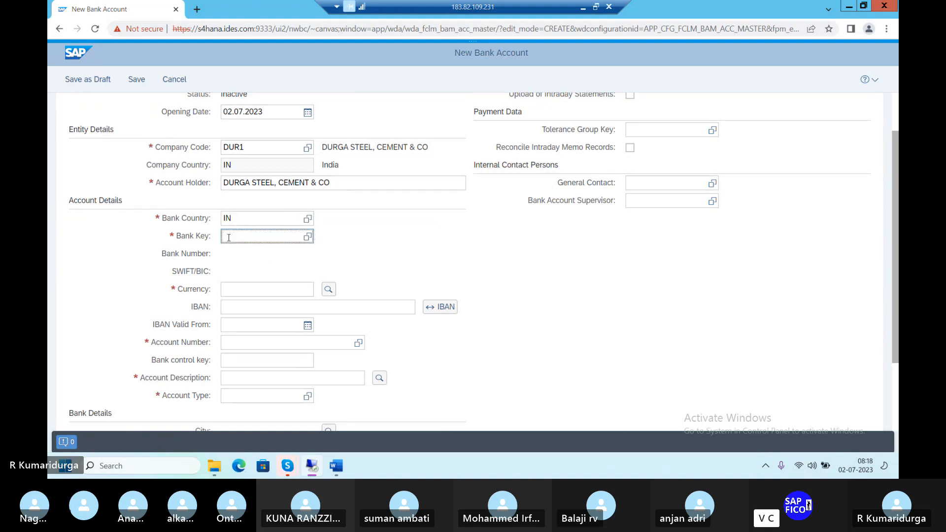
text(DU)
key(BackSpace)
key(BackSpace)
click(307, 237)
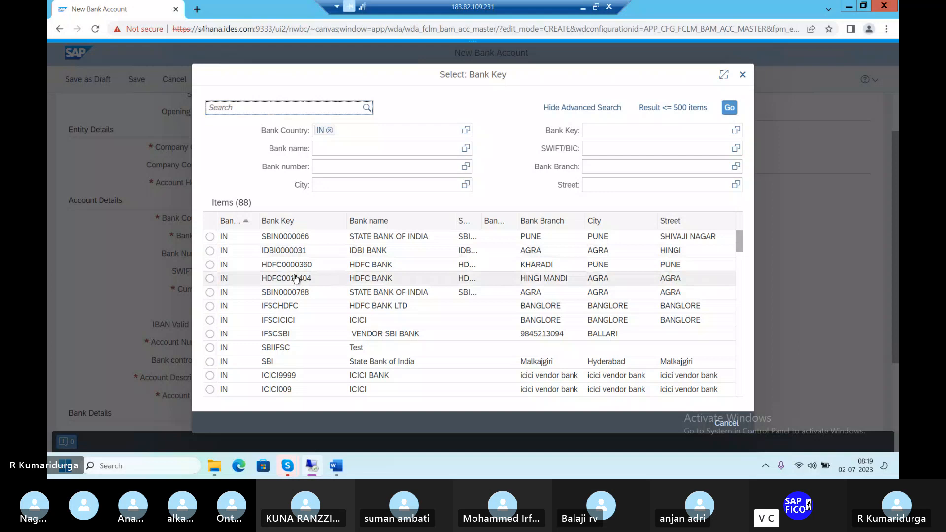
click(742, 74)
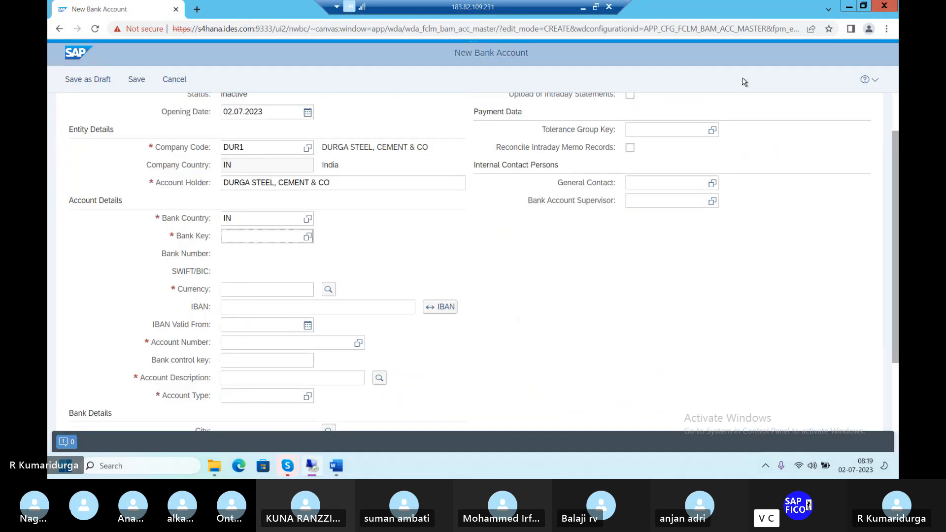
text(DUR12345)
click(247, 293)
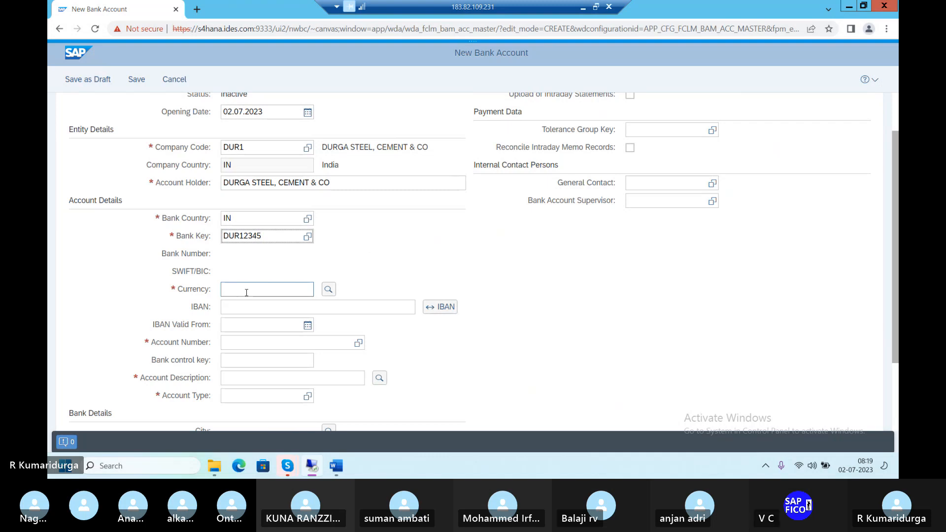
click(246, 292)
Set the account currency to INR and enter the account number.
text(INR)
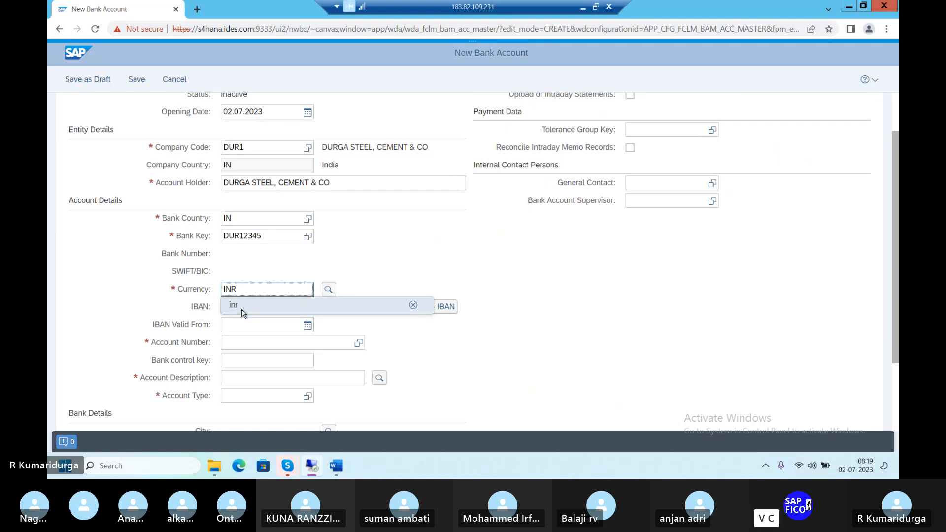
click(239, 308)
click(242, 330)
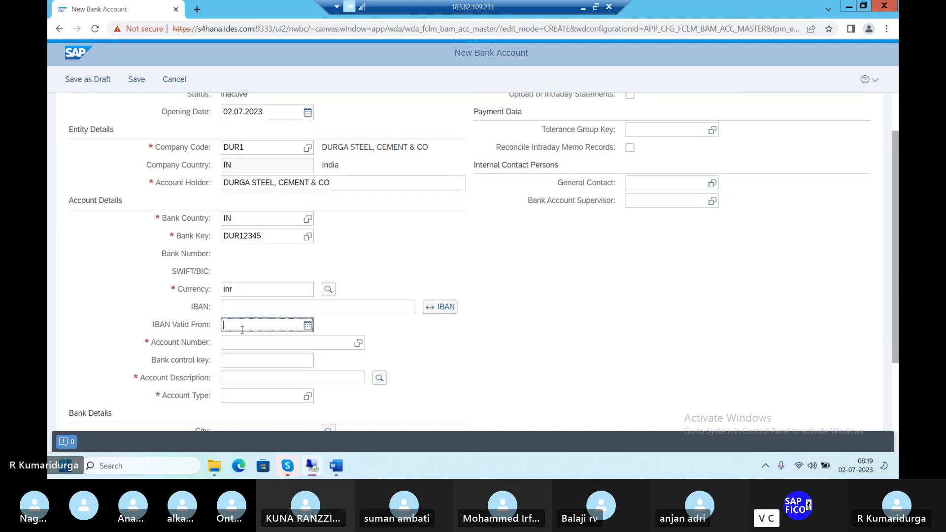
click(233, 343)
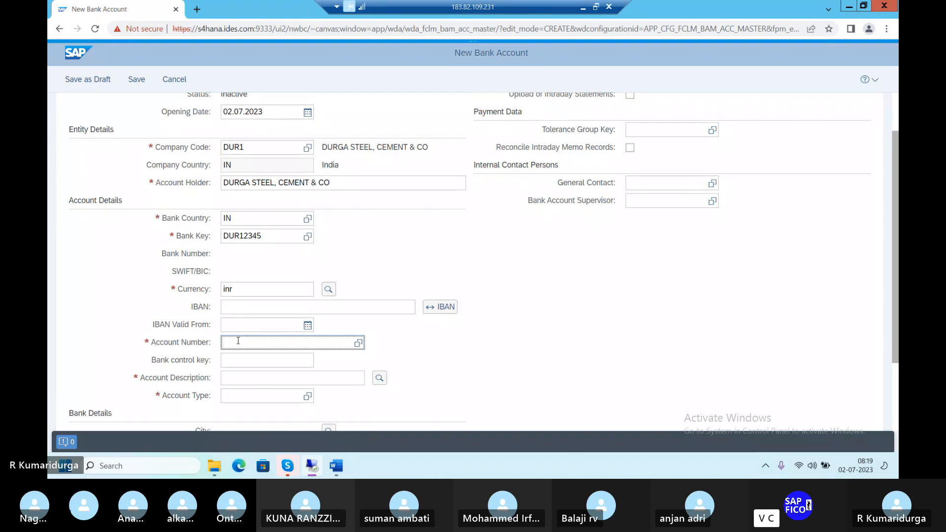
text(DUR12345)
Set bank control key IN and account description CURRENT ACCOUNT.
click(233, 364)
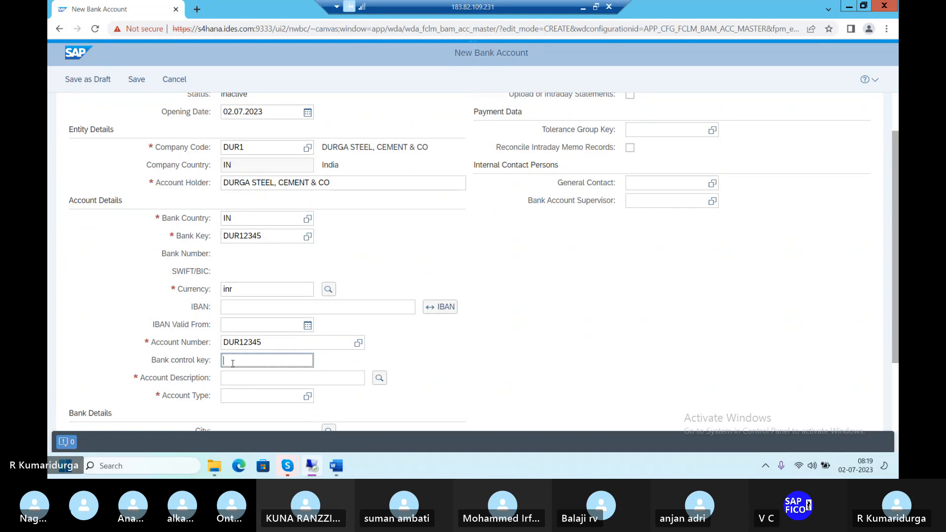
text(IN)
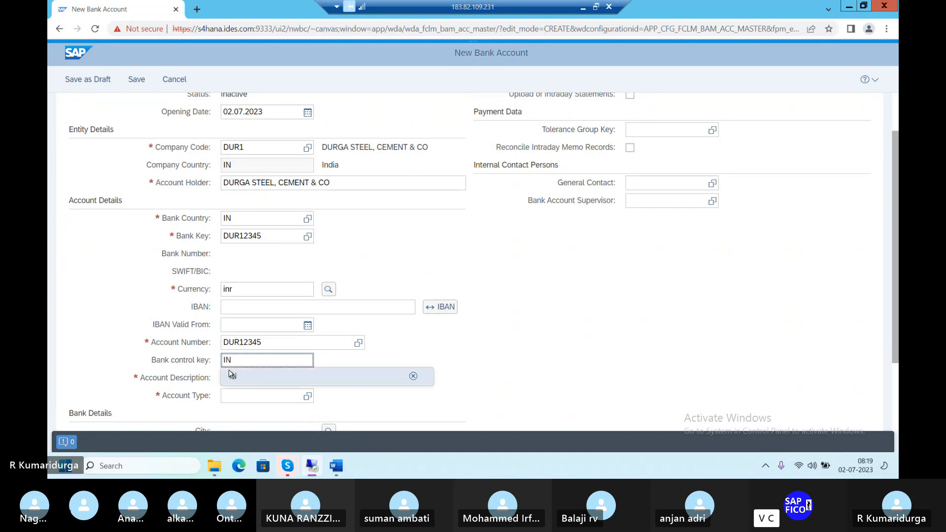
click(232, 377)
click(232, 378)
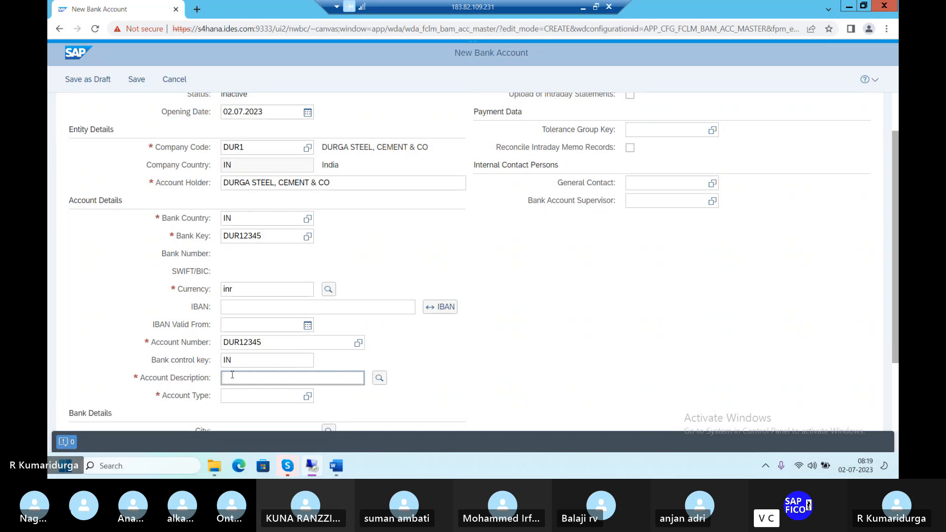
text(s)
key(BackSpace)
text(CU)
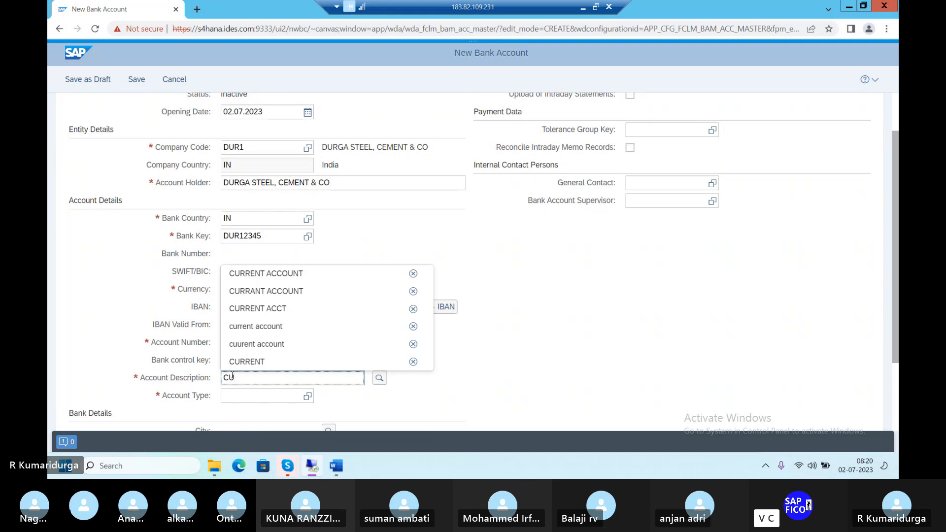
key(BackSpace)
key(BackSpace)
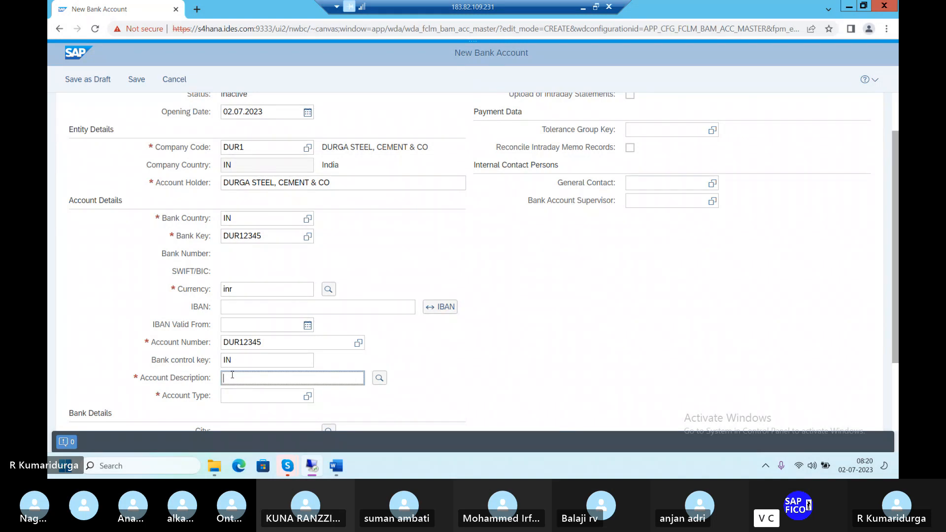
text(CURRE)
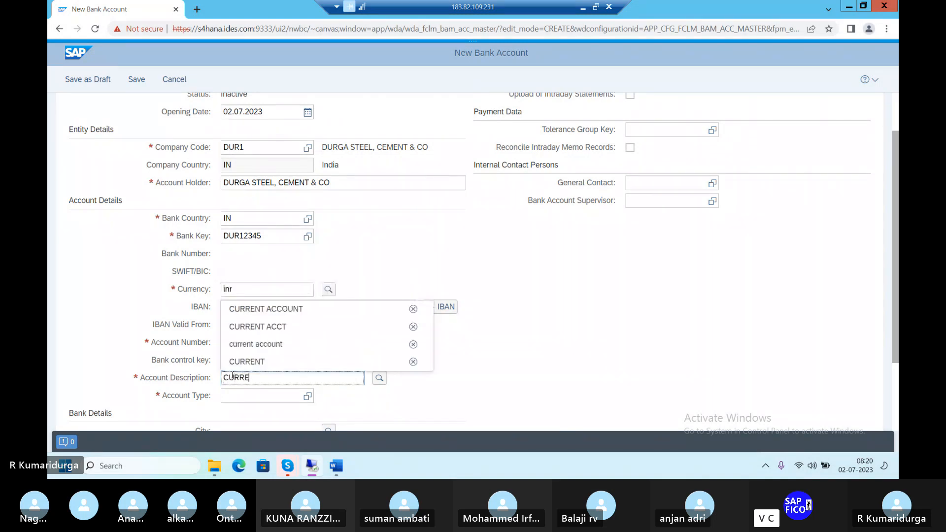
text(NT ACCOUNT)
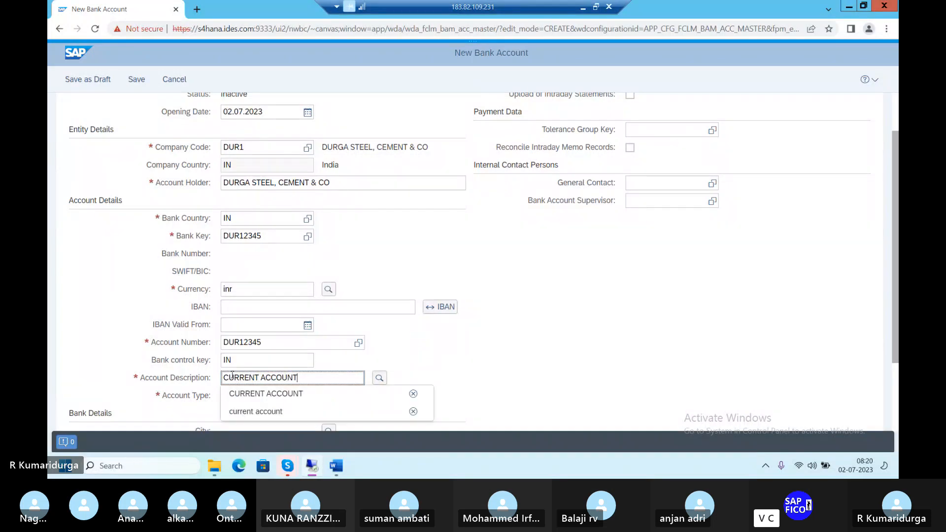
click(248, 398)
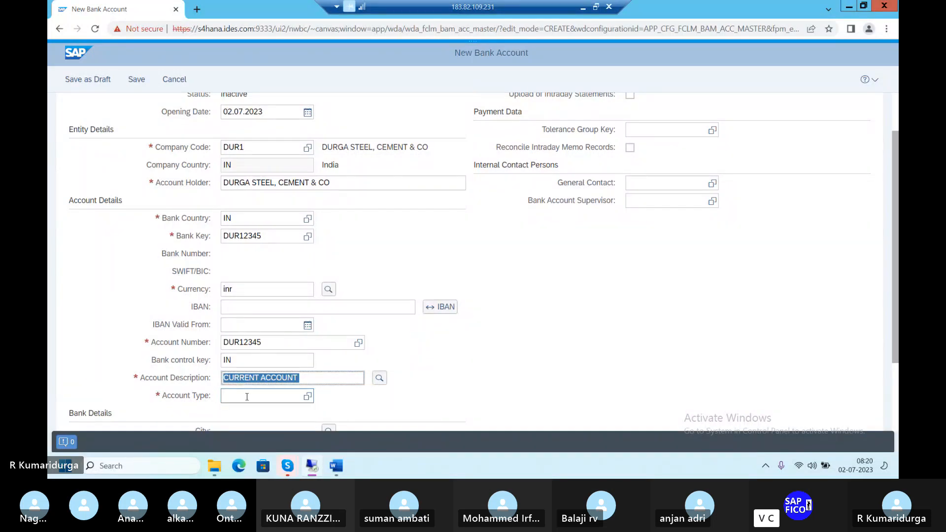
scroll(247, 397, down, 2)
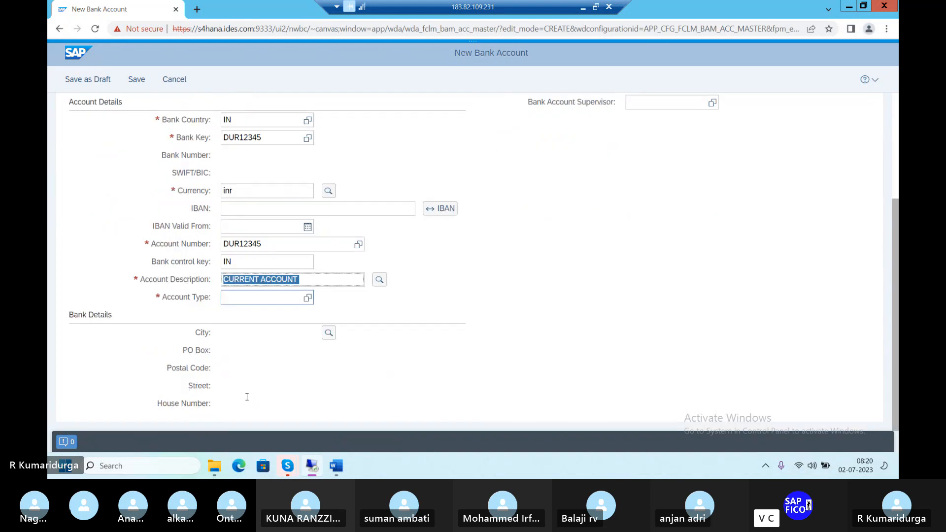
click(241, 294)
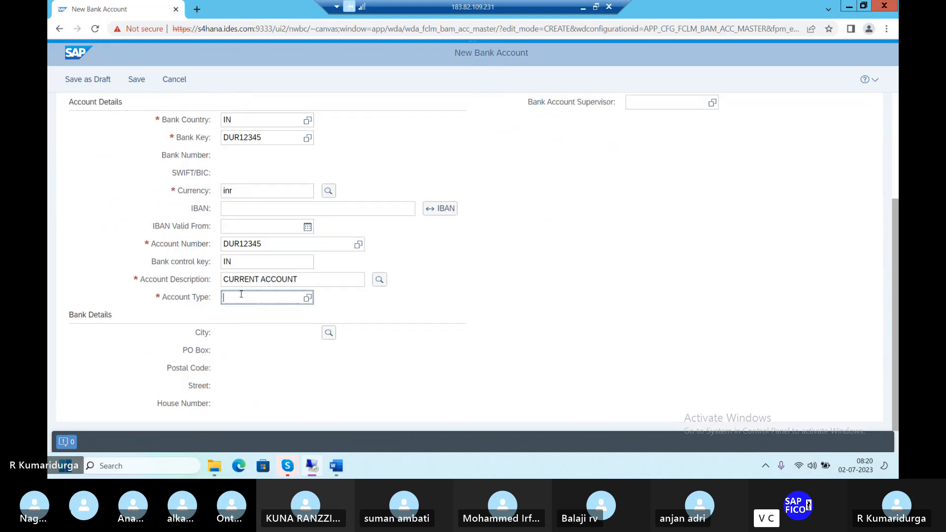
Choose account type 01 Current Account from the Account Type value help.
click(306, 299)
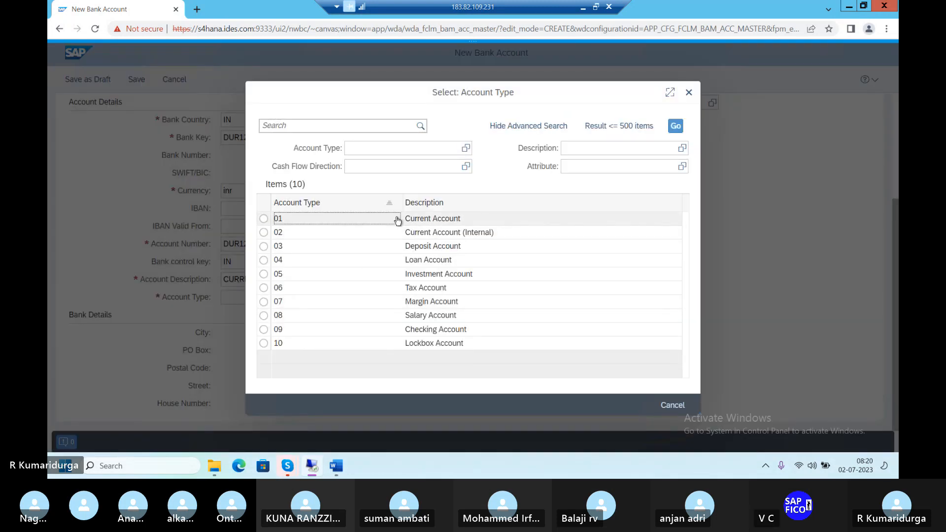
click(264, 219)
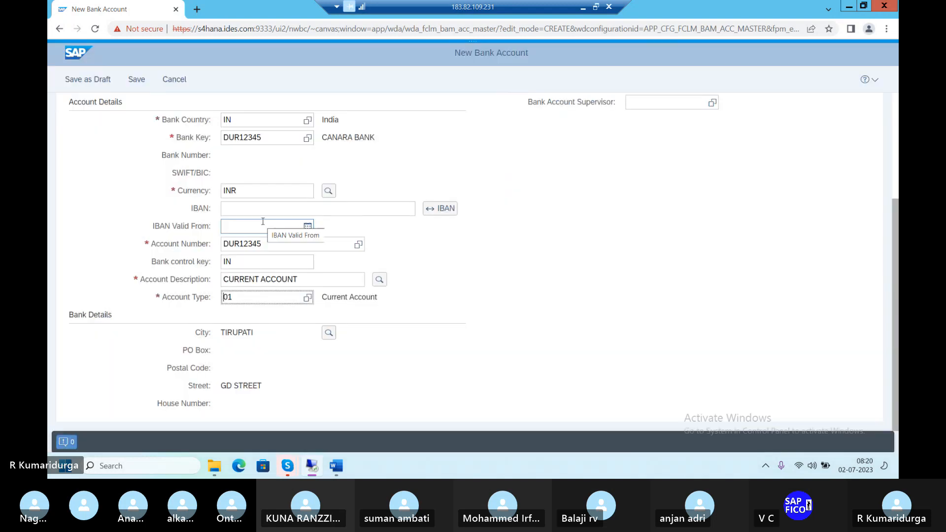
click(308, 300)
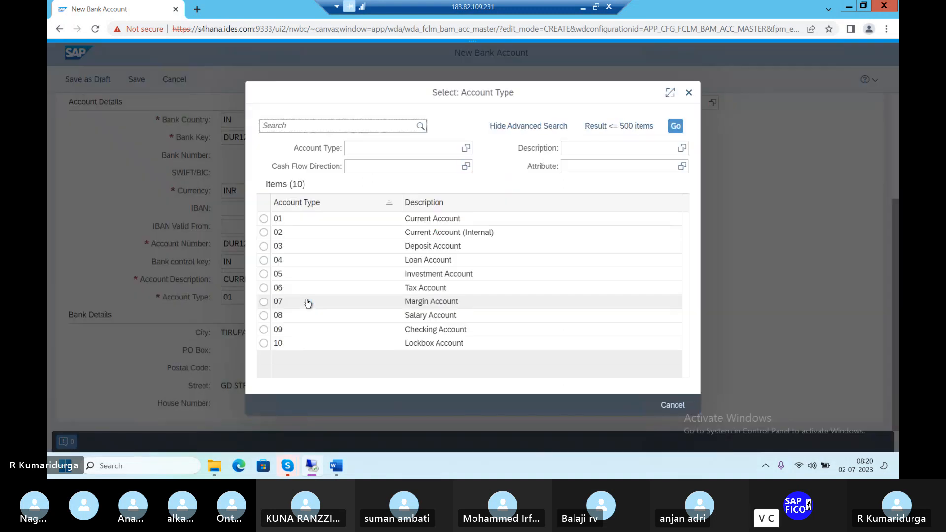
click(264, 219)
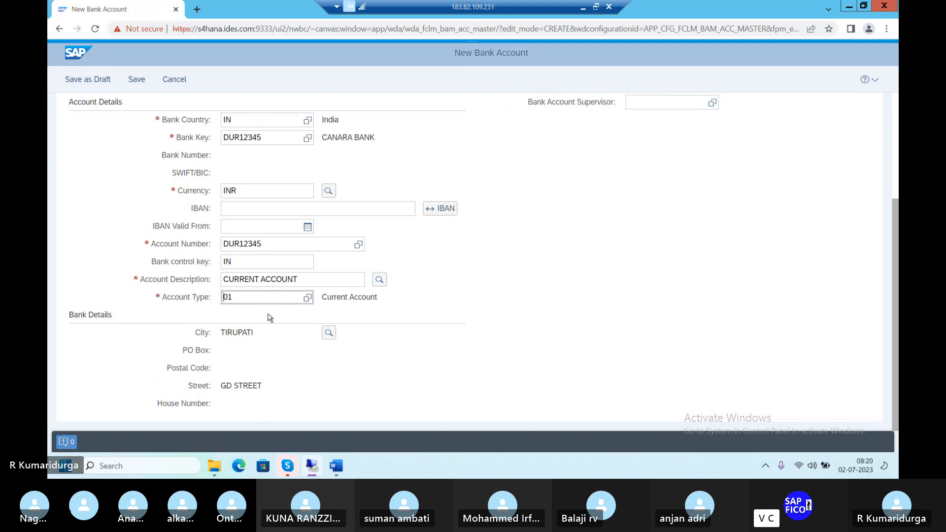
scroll(271, 317, up, 3)
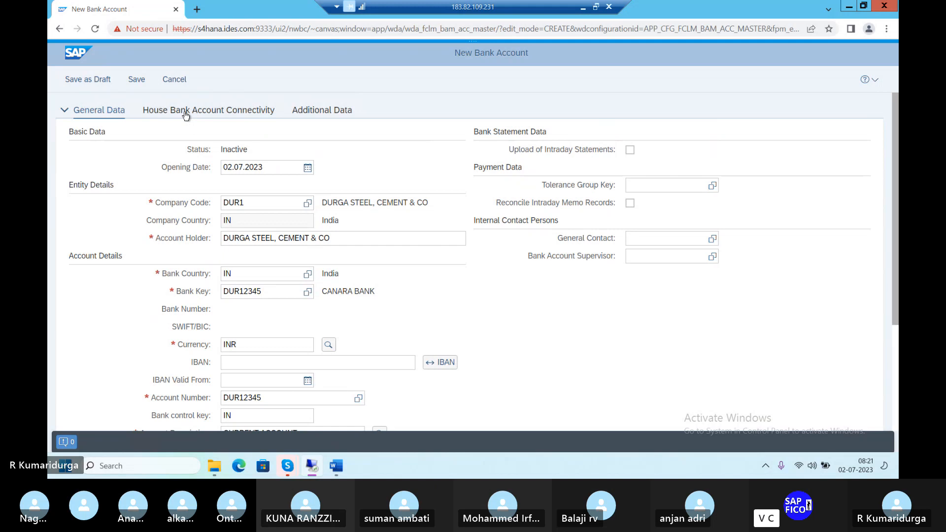
Save the CANARA BANK current account, read the bank hierarchy warning, and review the saved fields.
click(133, 80)
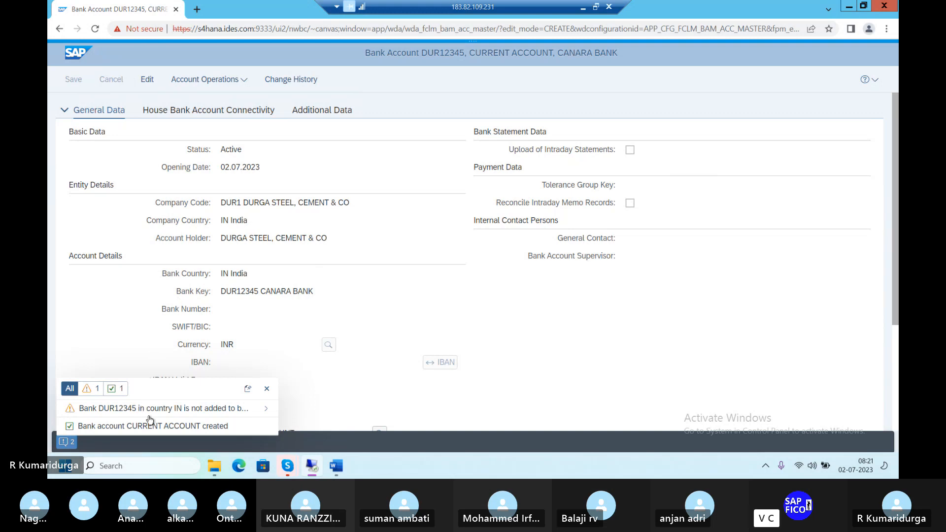
click(267, 412)
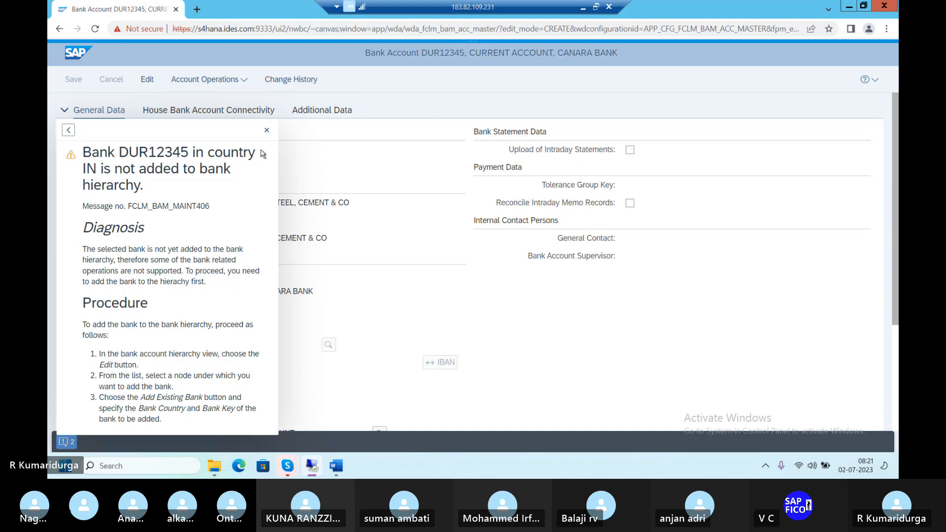
click(267, 131)
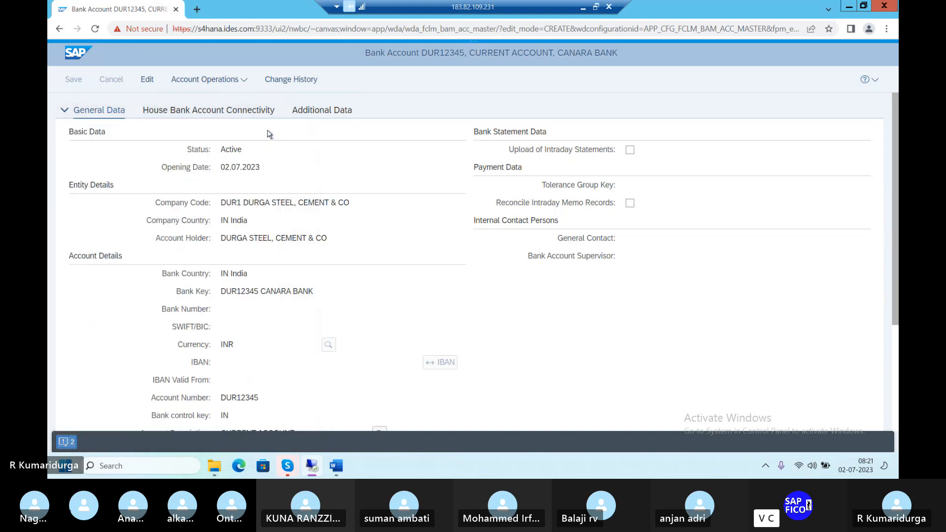
scroll(247, 242, down, 3)
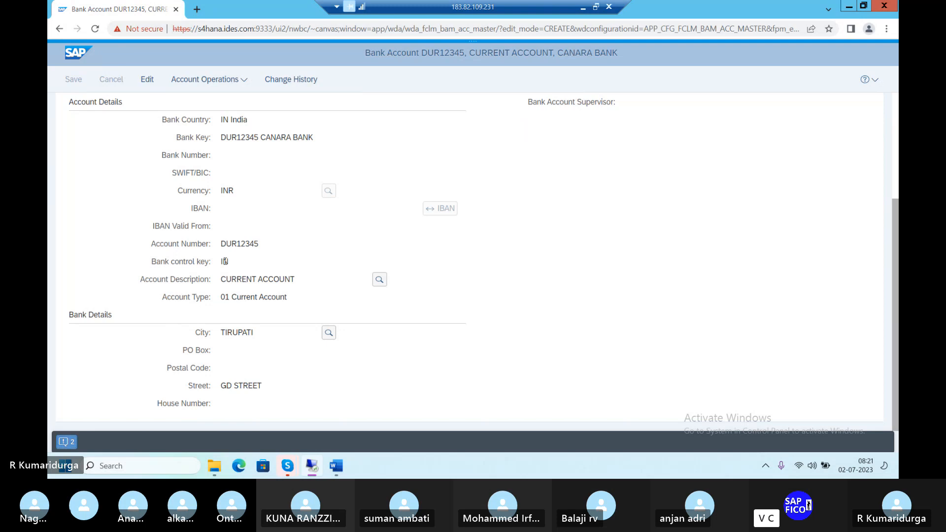
scroll(225, 262, up, 3)
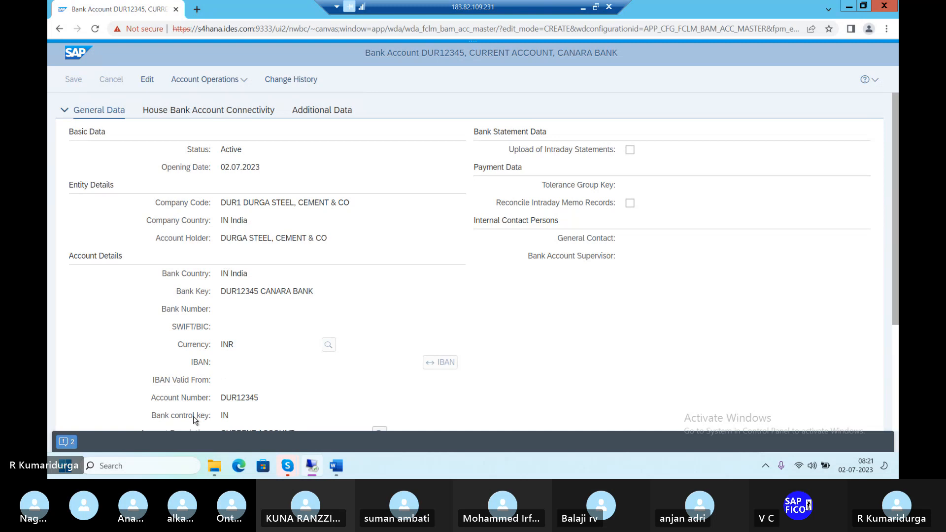
scroll(224, 411, down, 1)
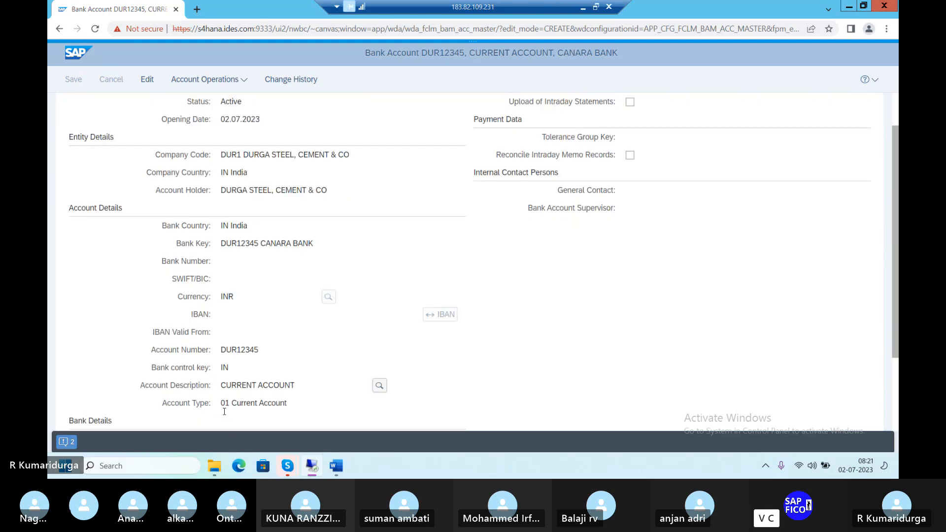
scroll(224, 414, up, 1)
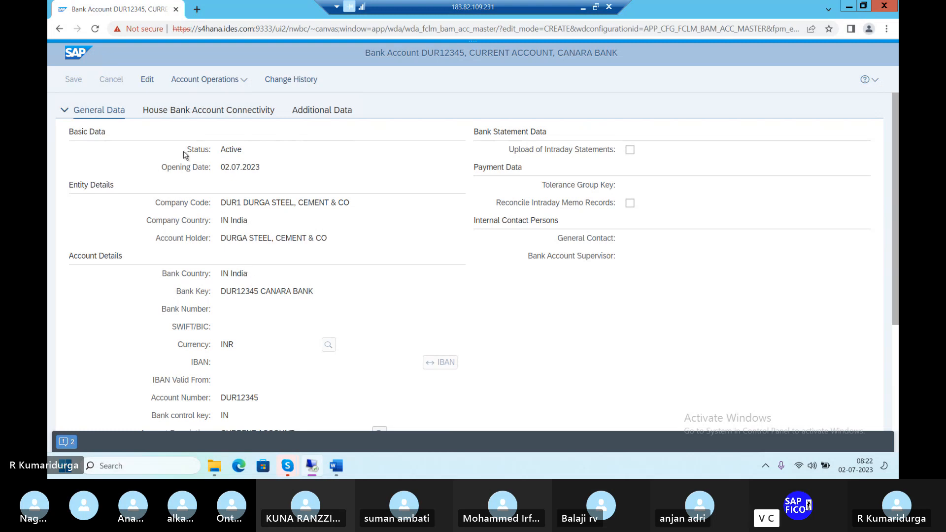
Check the empty House Bank Account Connectivity tab and launch Manage House Banks.
click(185, 113)
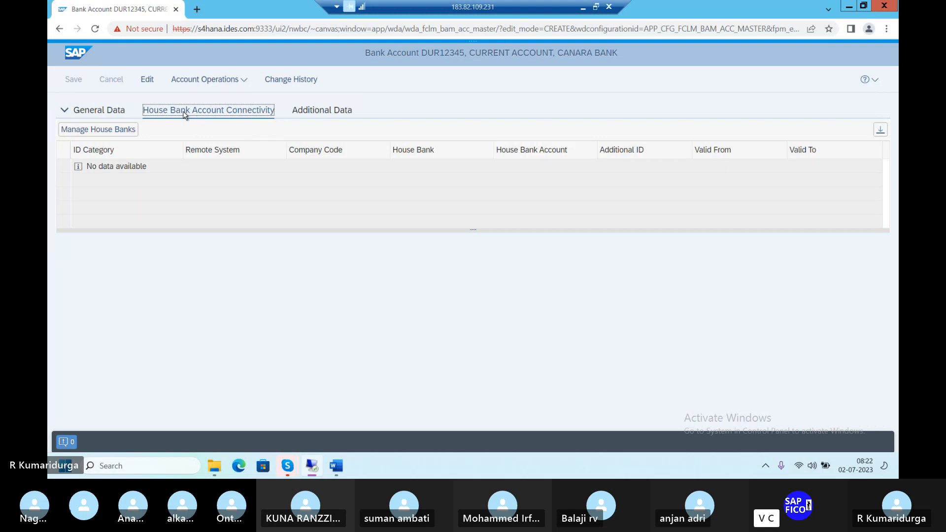
click(123, 129)
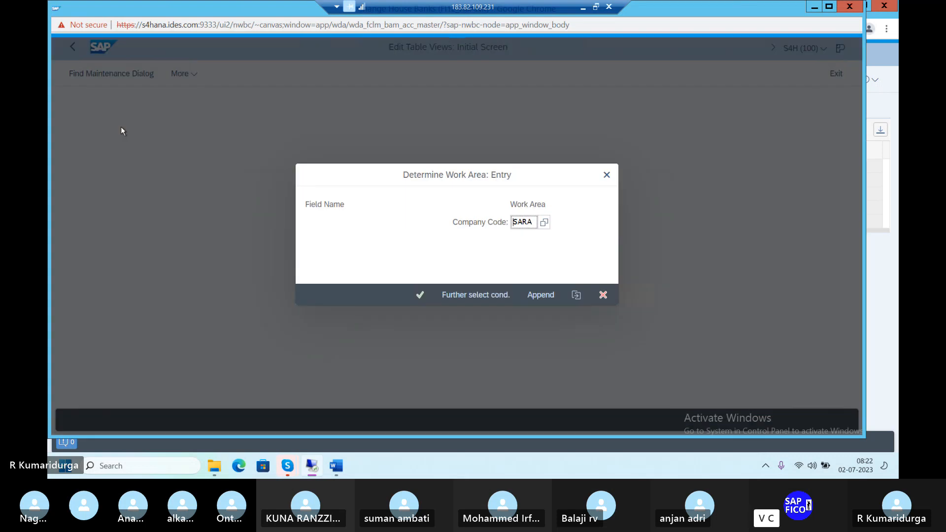
Set the work area to company code DUR1 and inspect the house bank's address details.
key(Delete)
key(Delete)
key(Delete)
key(Delete)
text(DUR1)
click(420, 295)
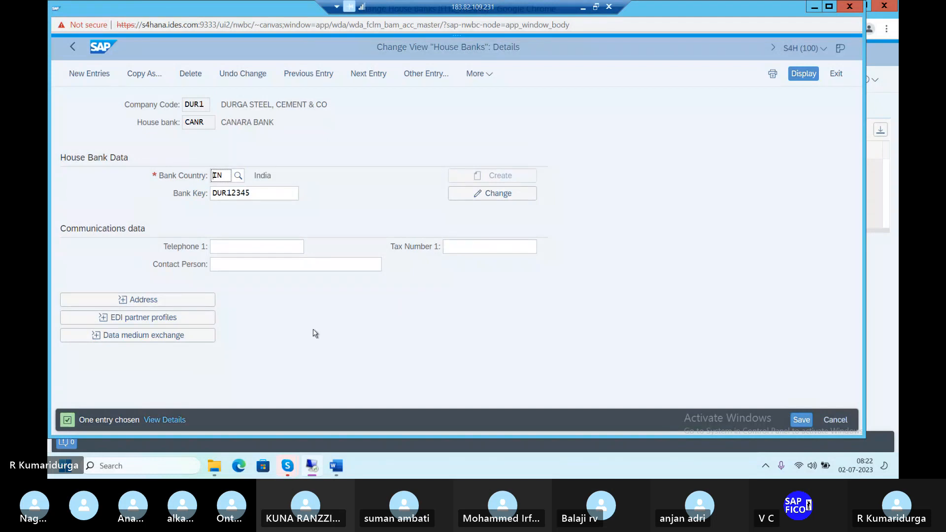
click(255, 243)
click(156, 300)
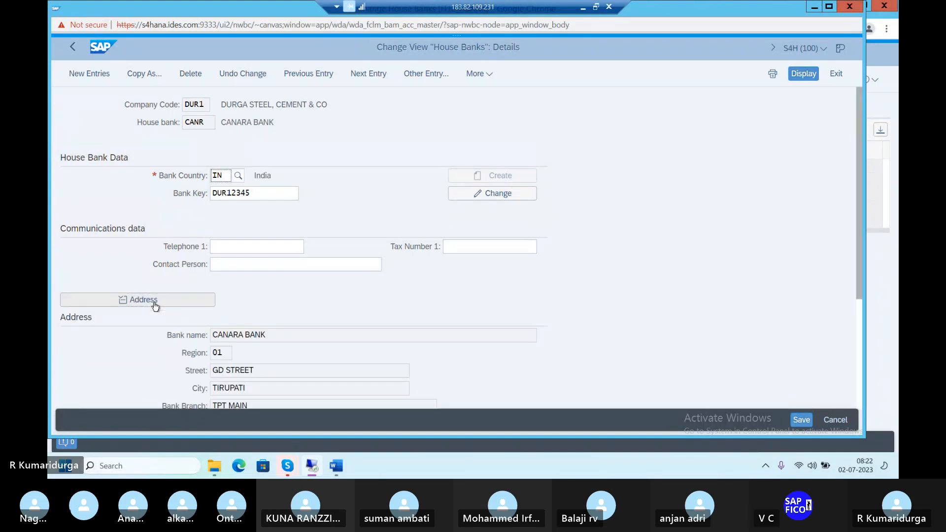
scroll(156, 307, down, 3)
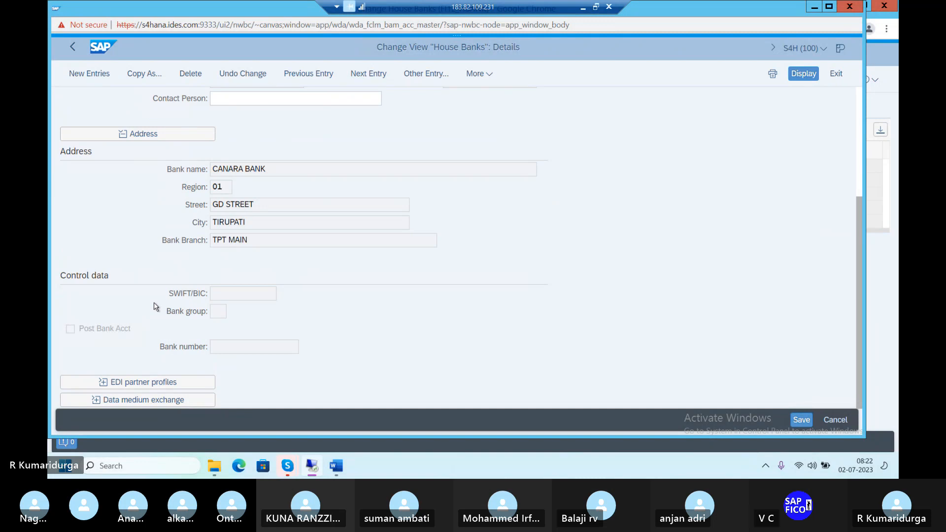
scroll(155, 306, up, 4)
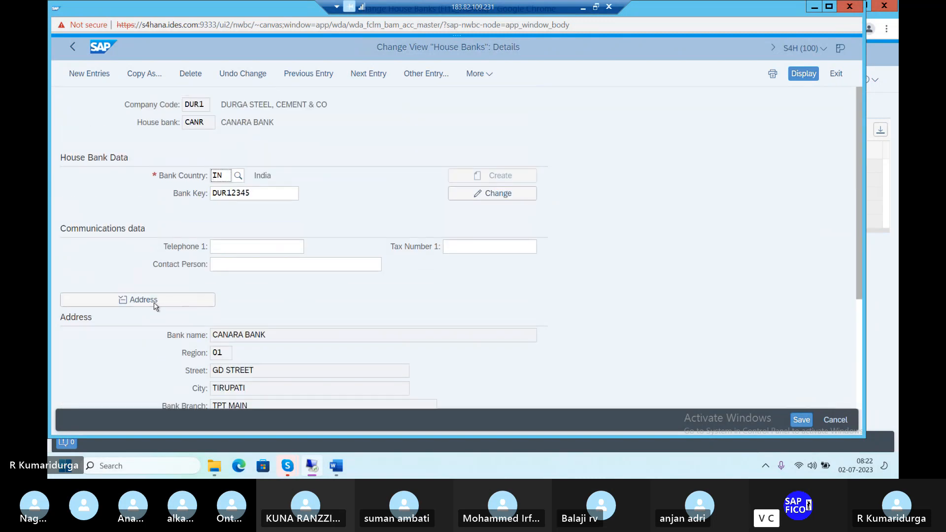
click(155, 306)
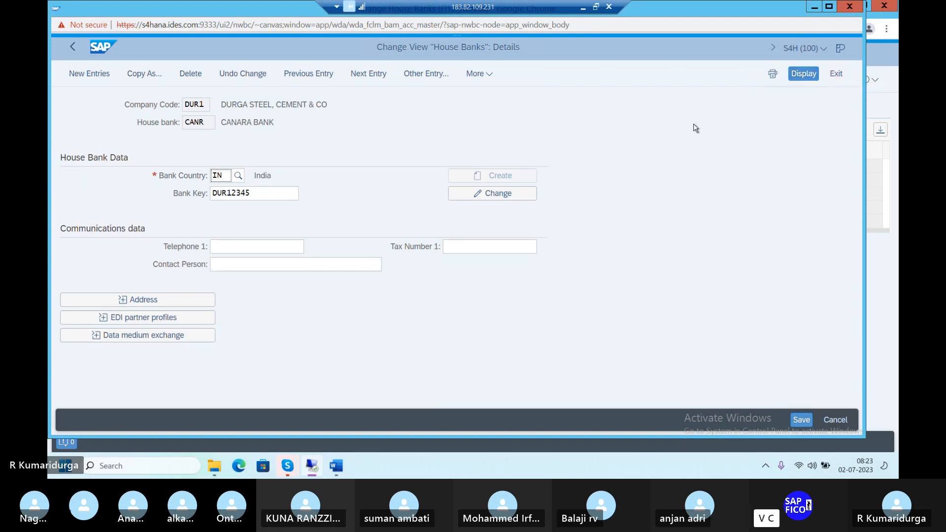
click(488, 76)
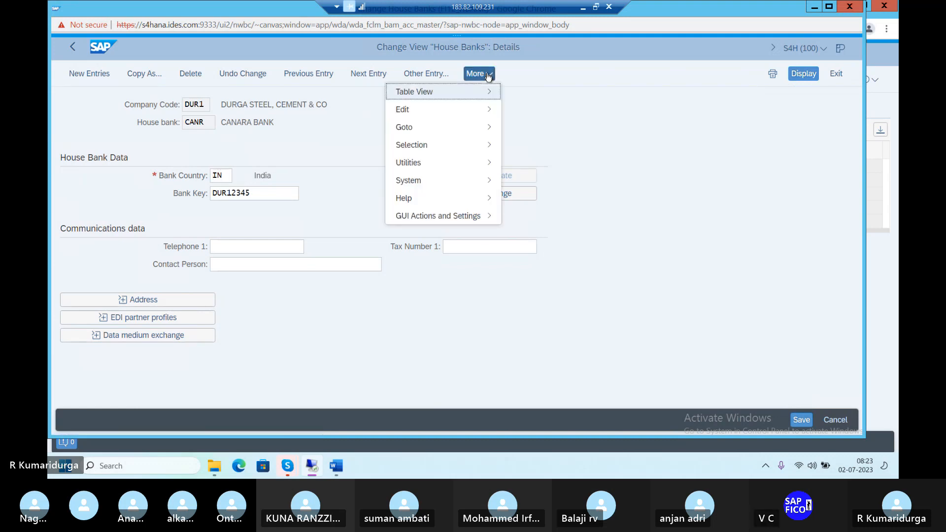
click(489, 76)
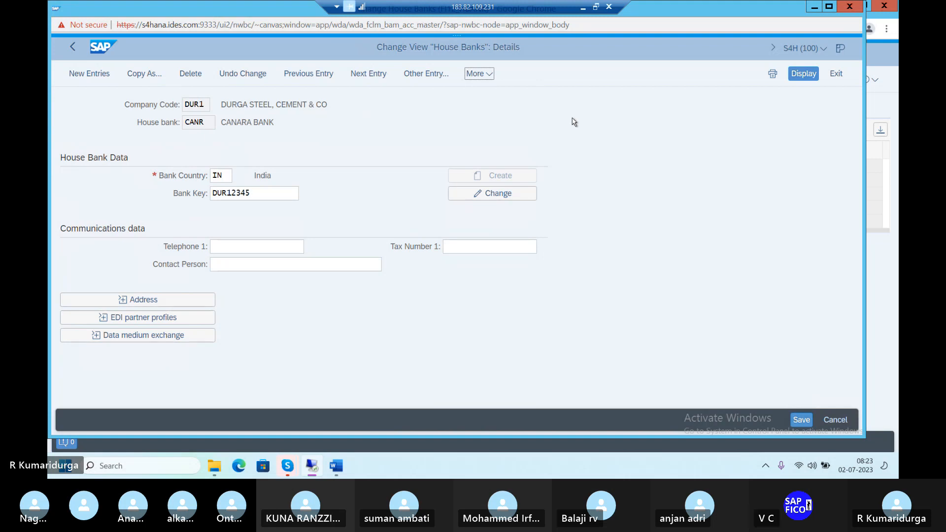
Log off the house bank session and close its window.
click(837, 73)
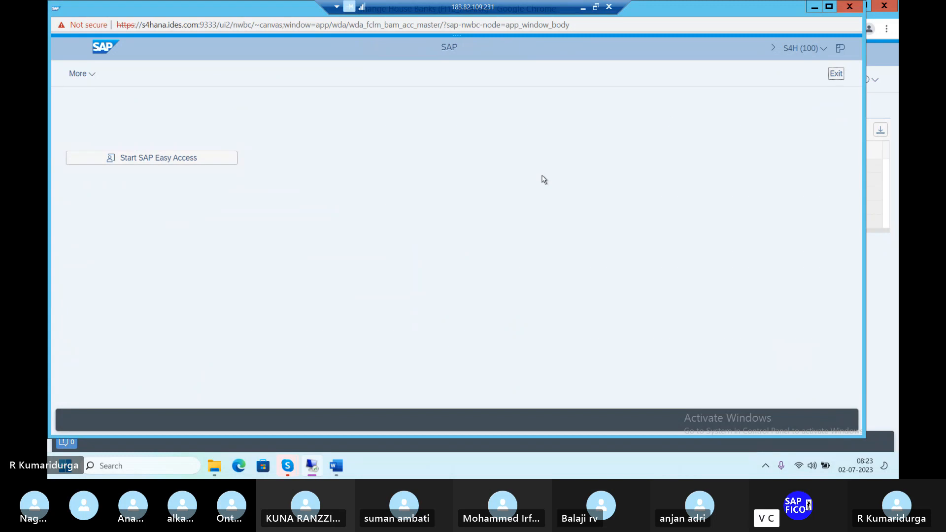
click(837, 74)
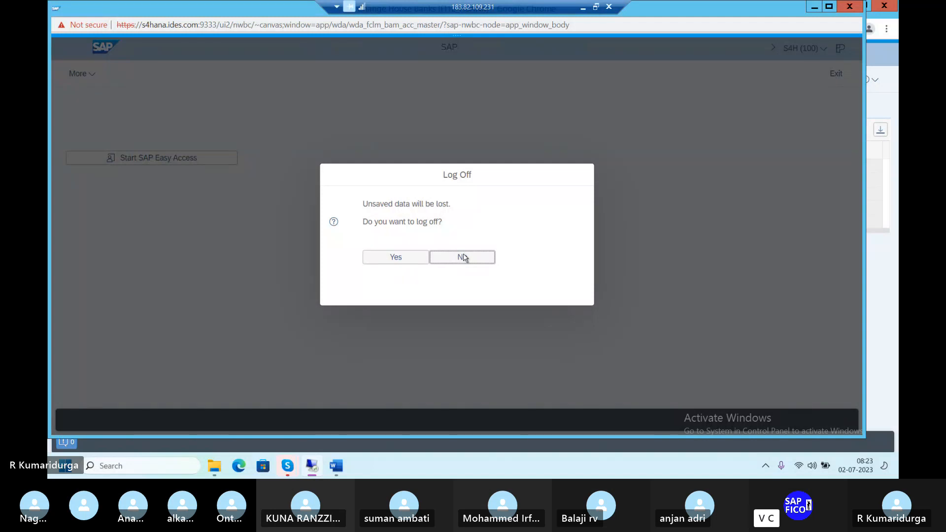
click(389, 262)
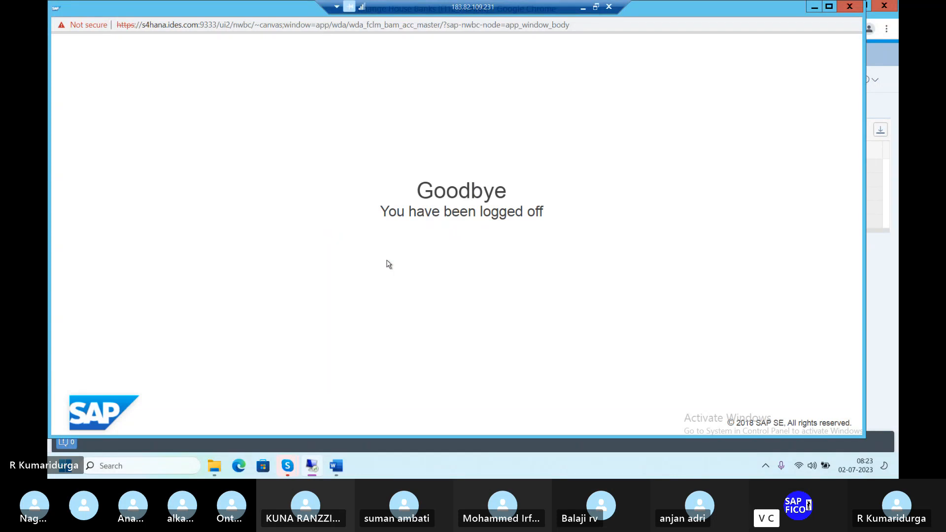
click(849, 6)
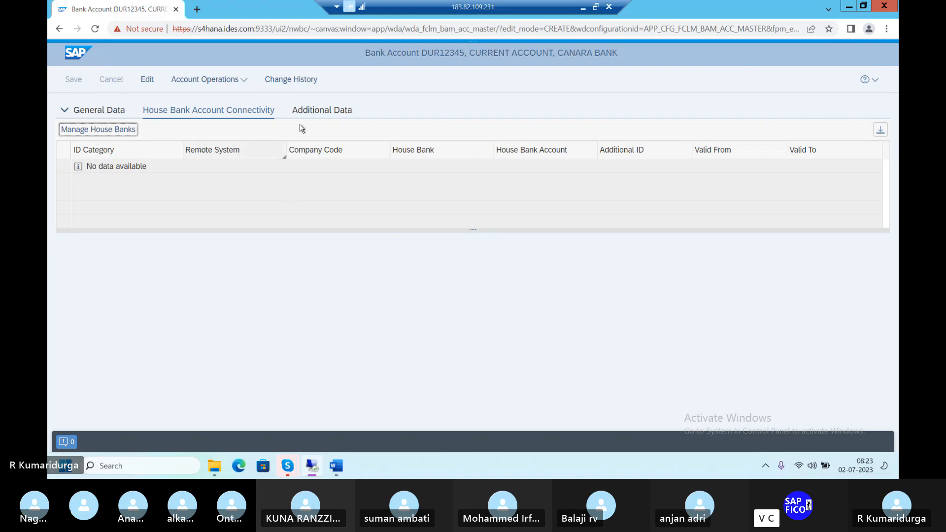
Put bank account DUR12345 in edit mode and add a house bank row with account CANAR.
click(146, 81)
click(147, 80)
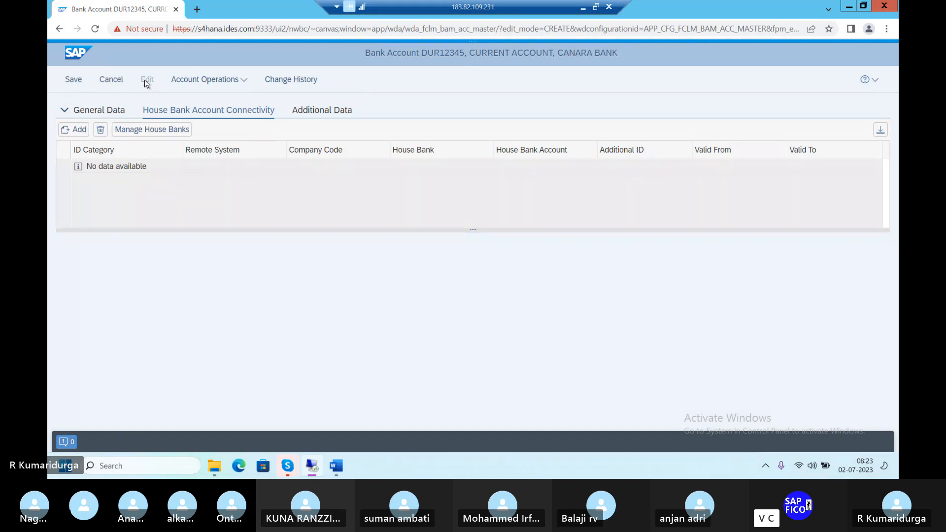
click(78, 131)
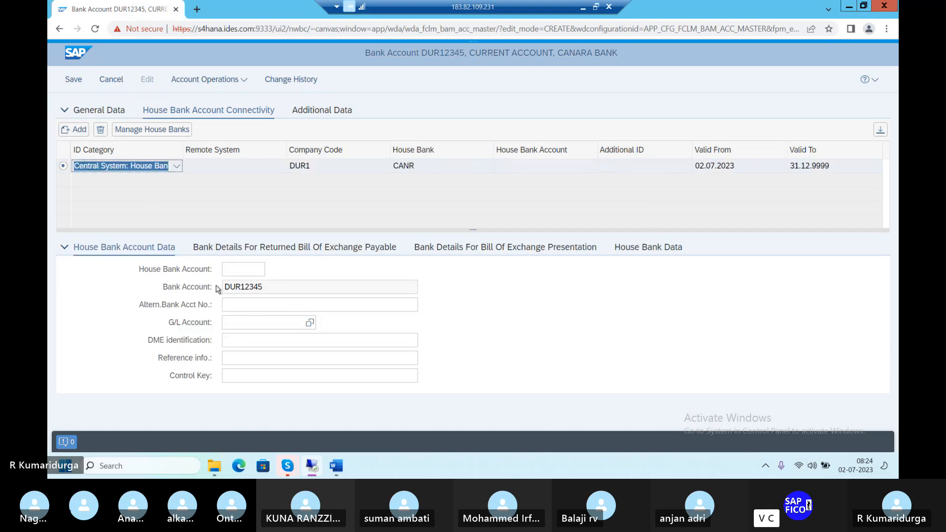
click(241, 270)
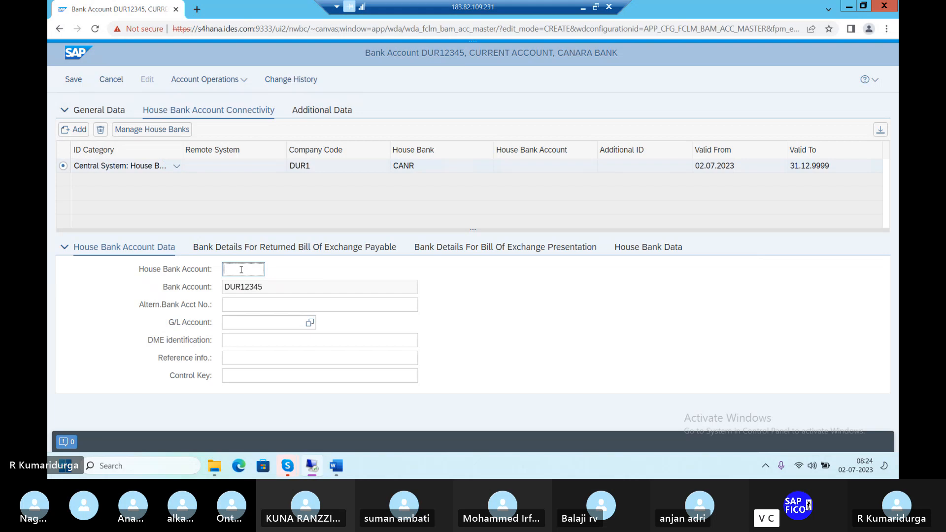
text(CAN)
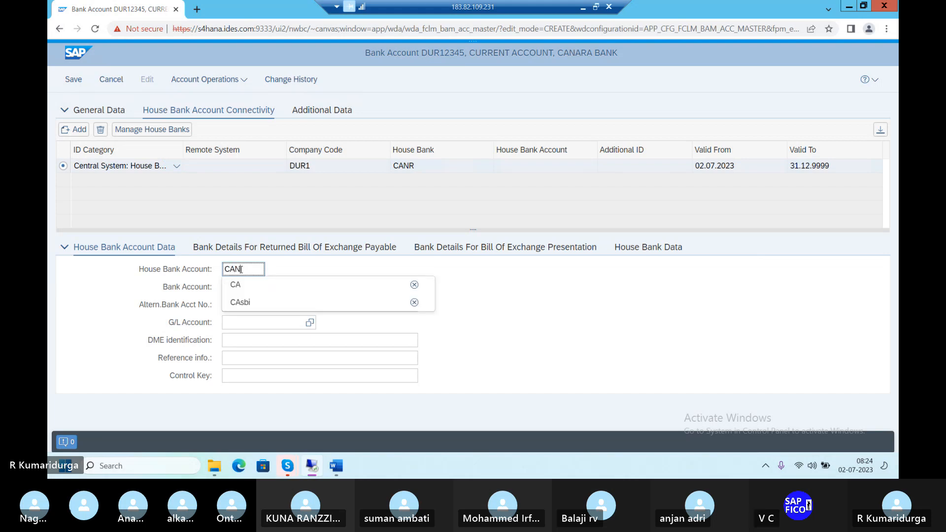
text(AR)
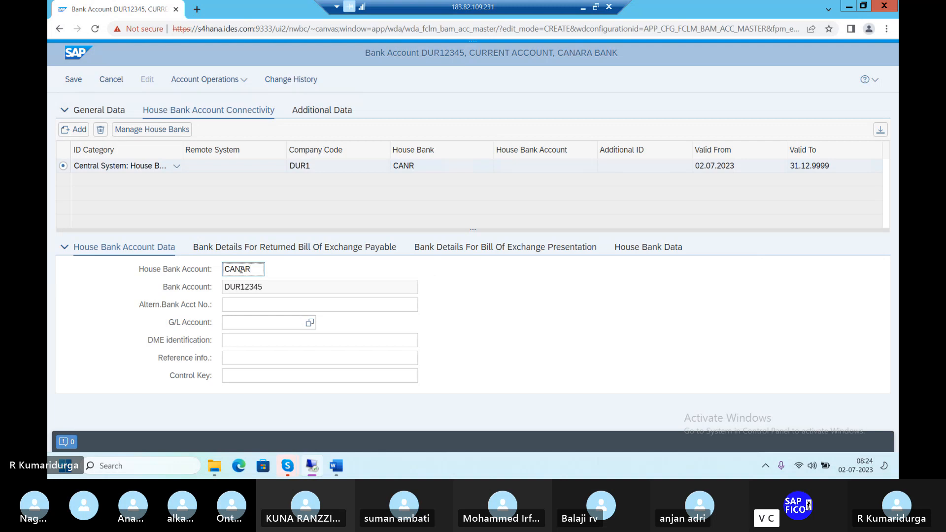
click(245, 302)
Enter G/L account 200100 in the new house bank connection row.
click(248, 319)
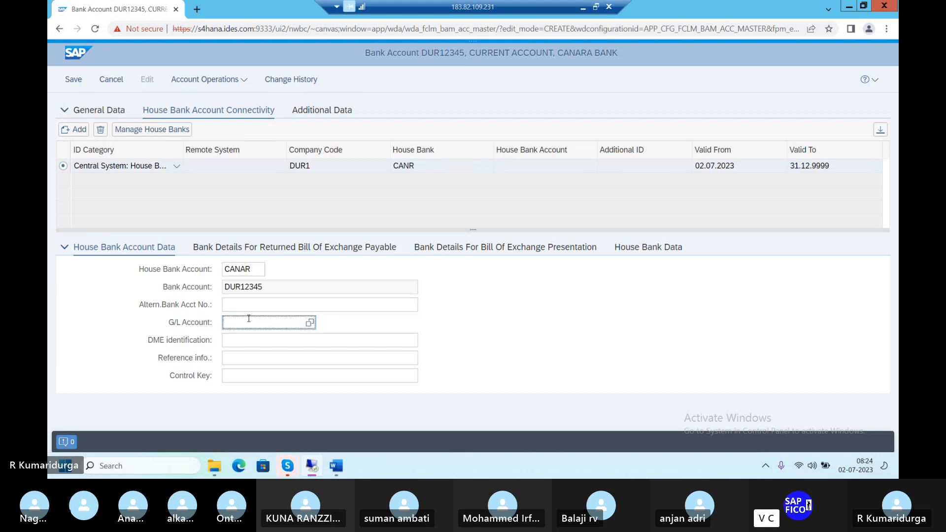
mouse_move(312, 472)
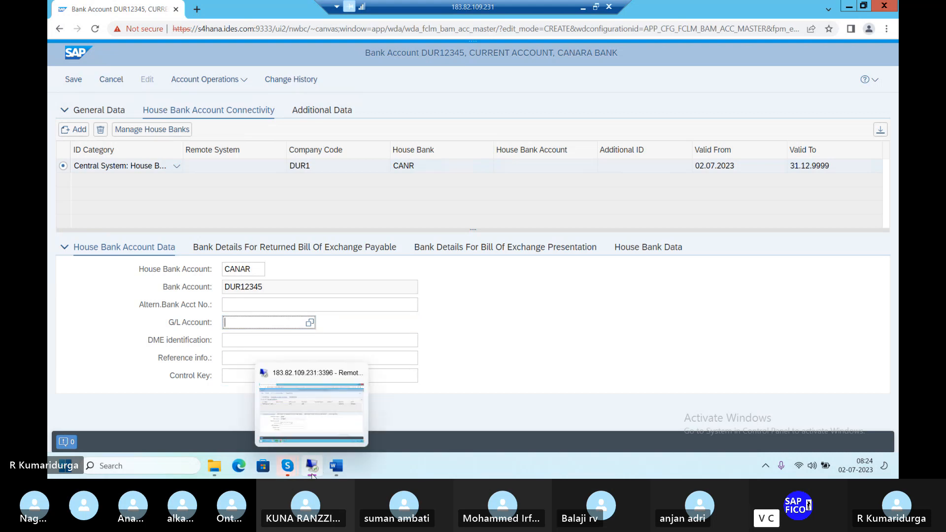
text(200)
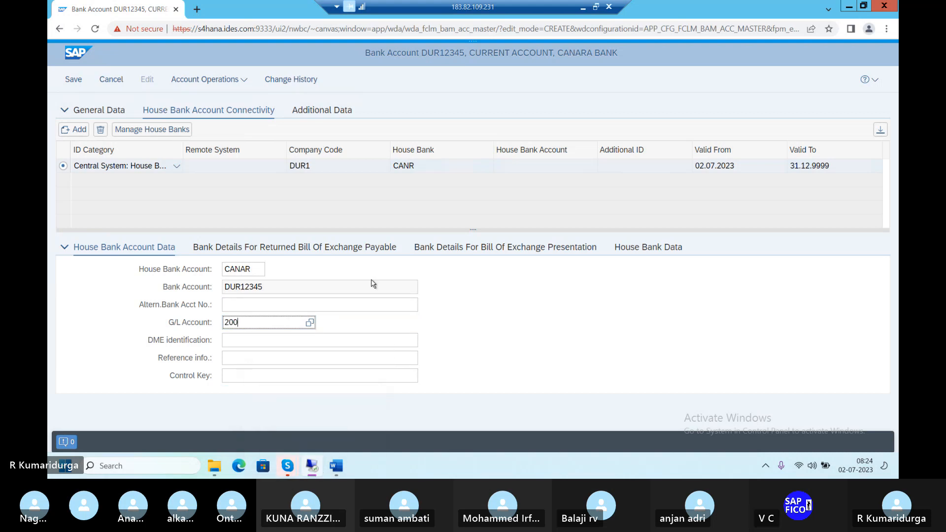
text(100)
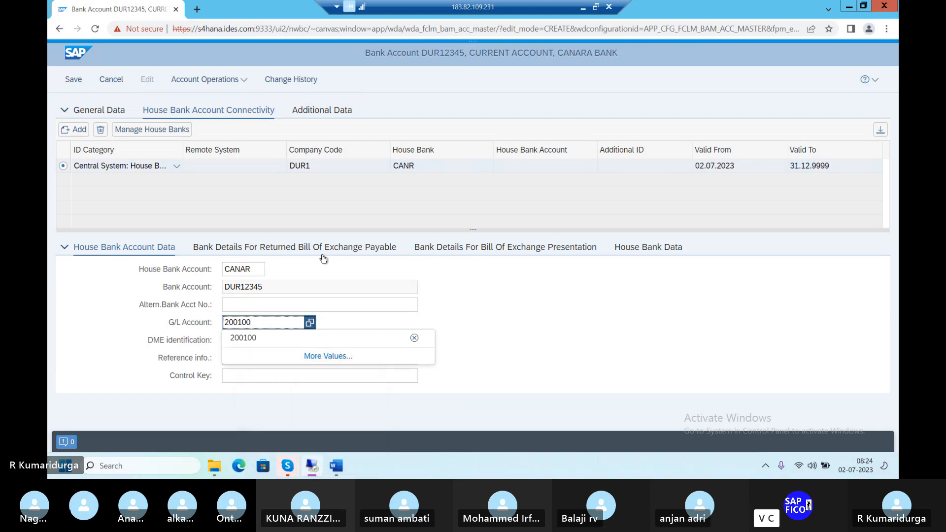
click(300, 171)
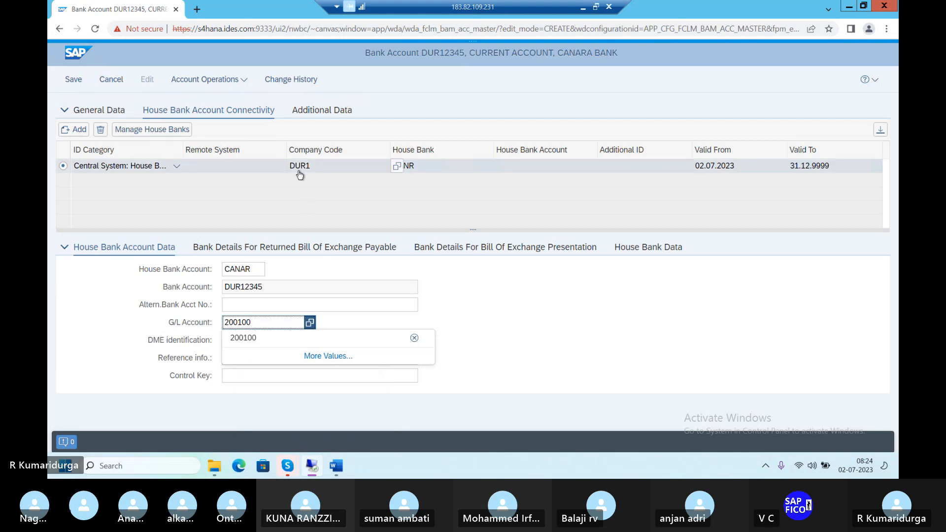
click(310, 324)
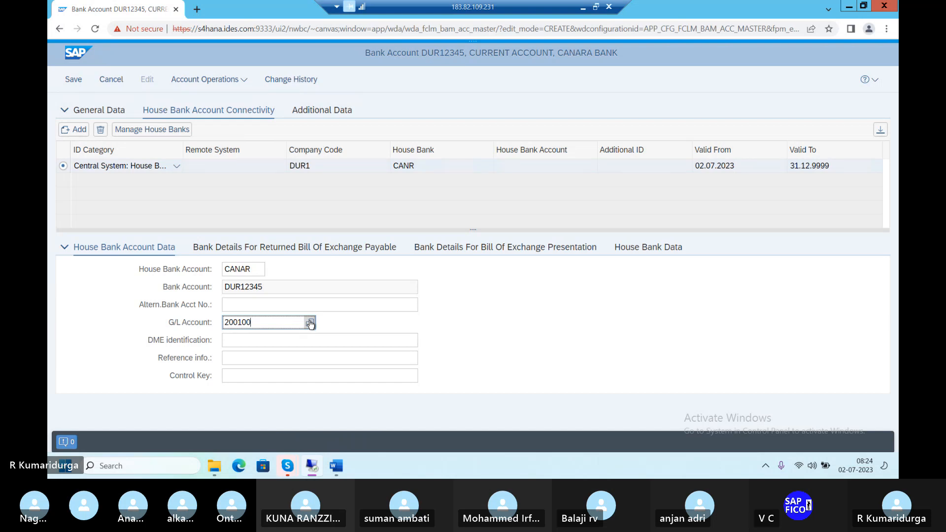
click(311, 323)
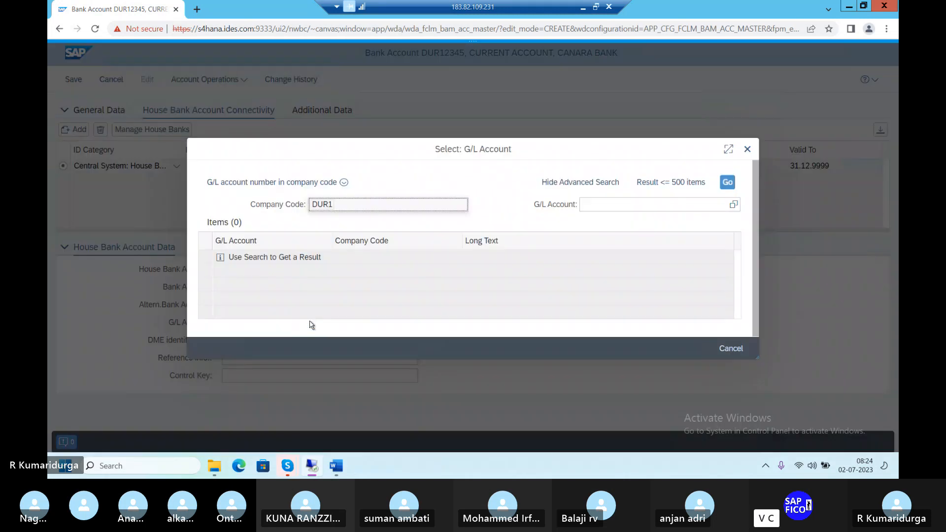
click(747, 150)
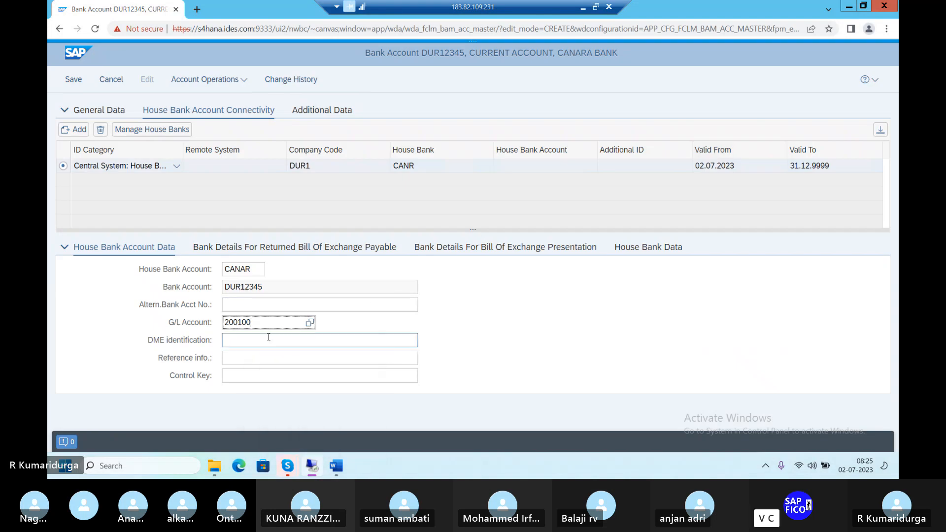
Set the house bank connection's control key to IN.
click(251, 375)
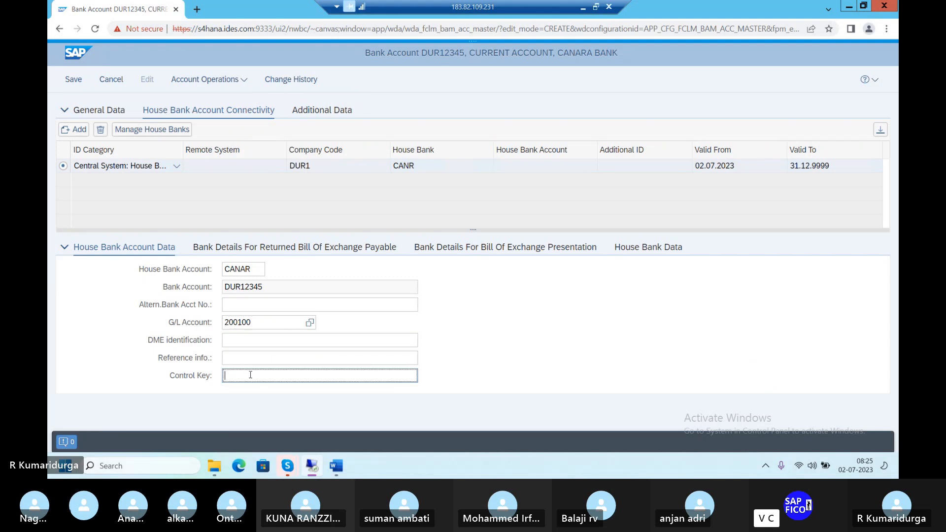
text(IN)
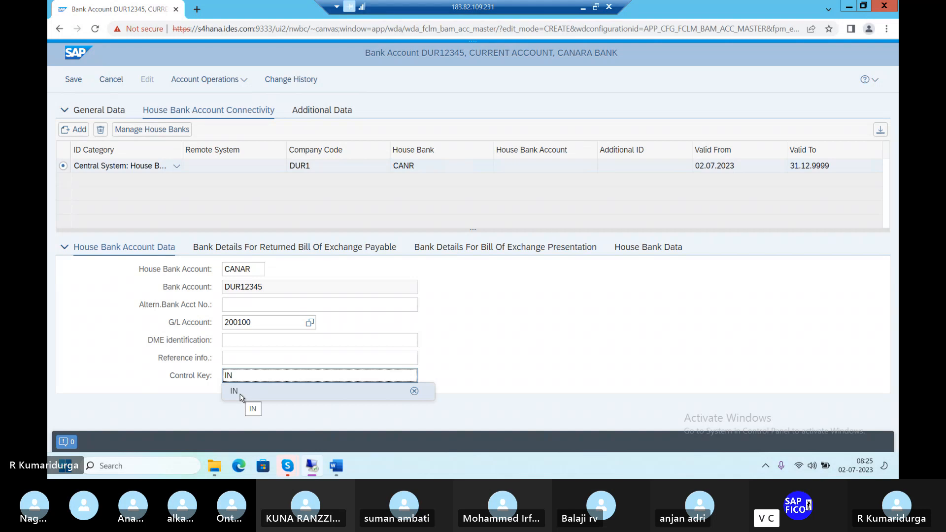
click(242, 397)
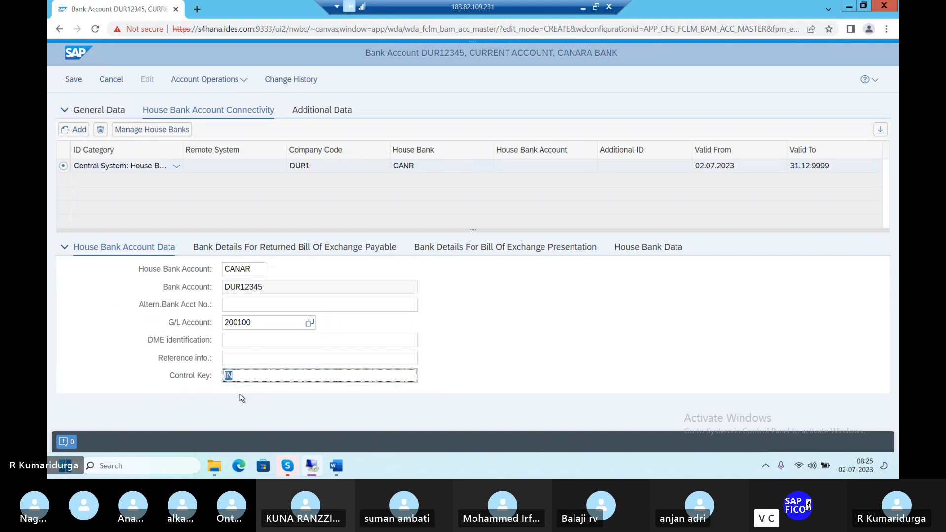
click(264, 304)
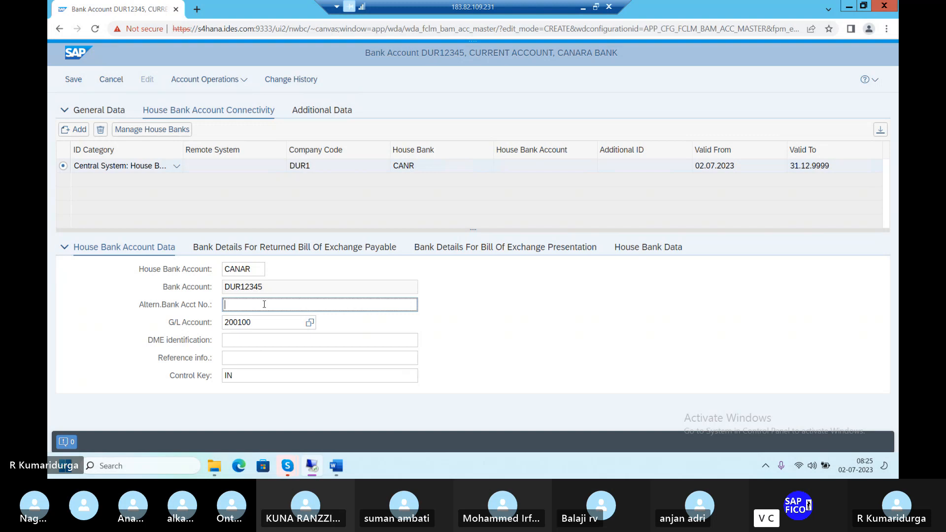
Correct the house bank account from CANAR to CANR1 and save bank account DUR12345.
click(253, 270)
key(BackSpace)
key(BackSpace)
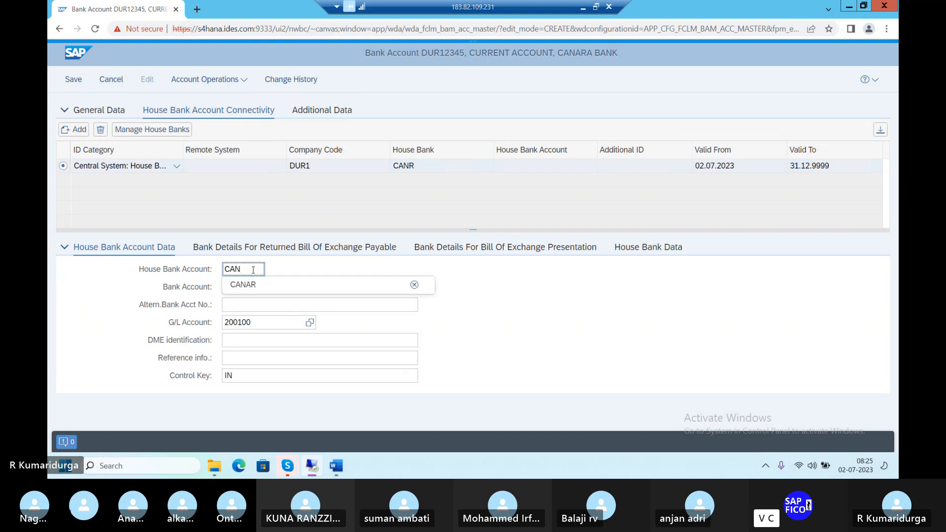
text(R1)
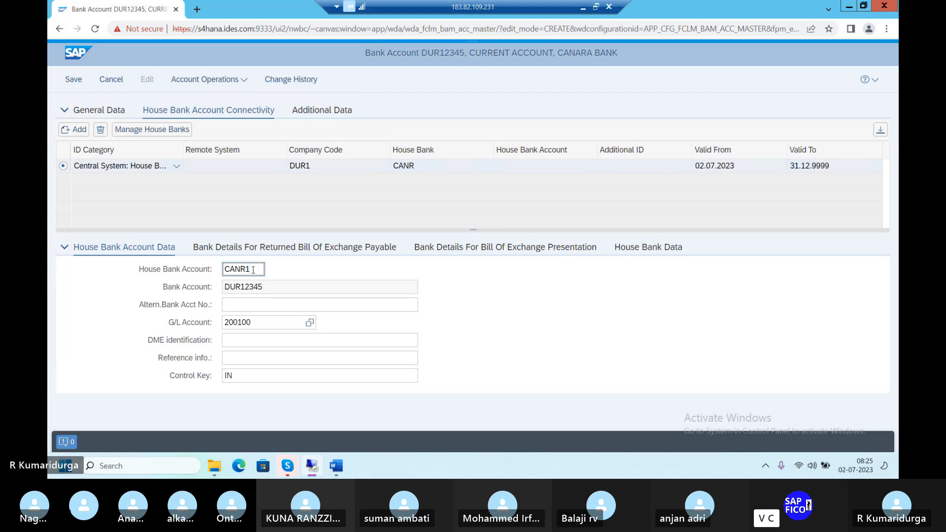
click(73, 80)
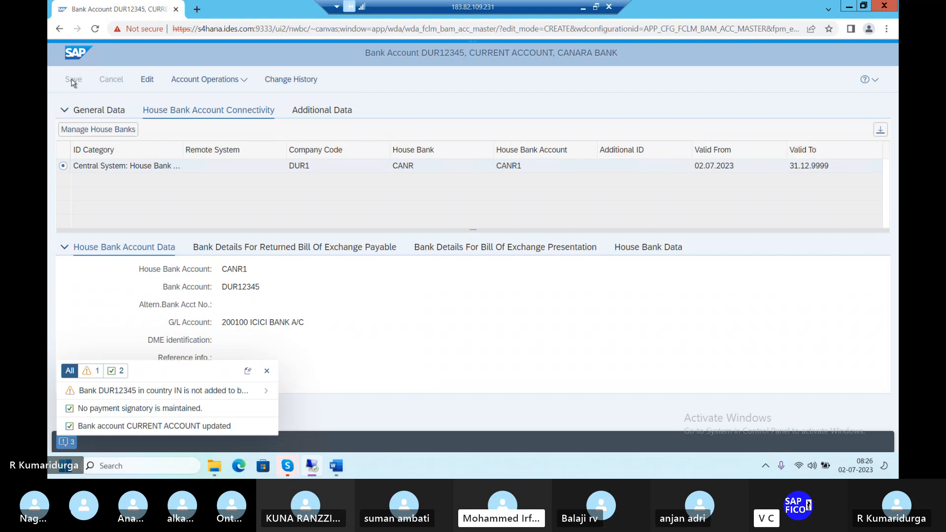
Dismiss the save confirmation messages for account DUR12345.
click(268, 371)
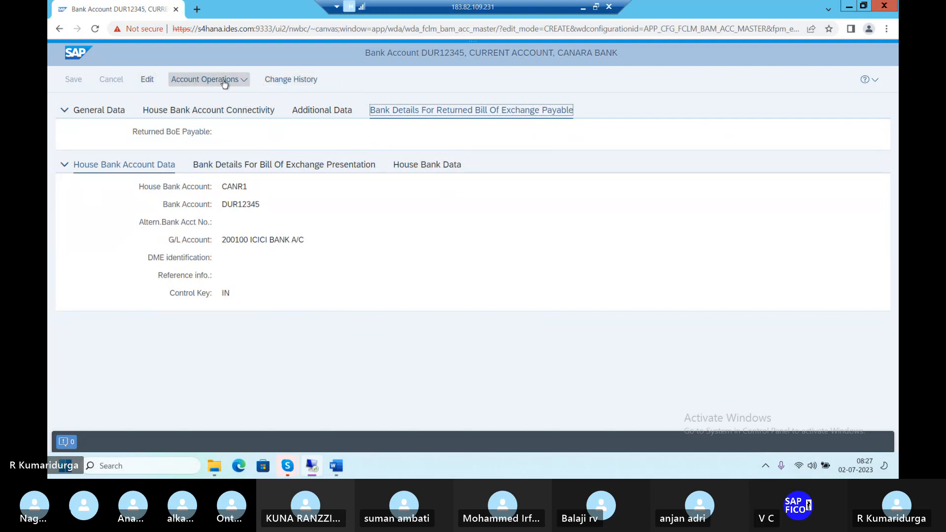
Glance through the Account Operations and Help menus, then close the bank account browser tab.
click(246, 85)
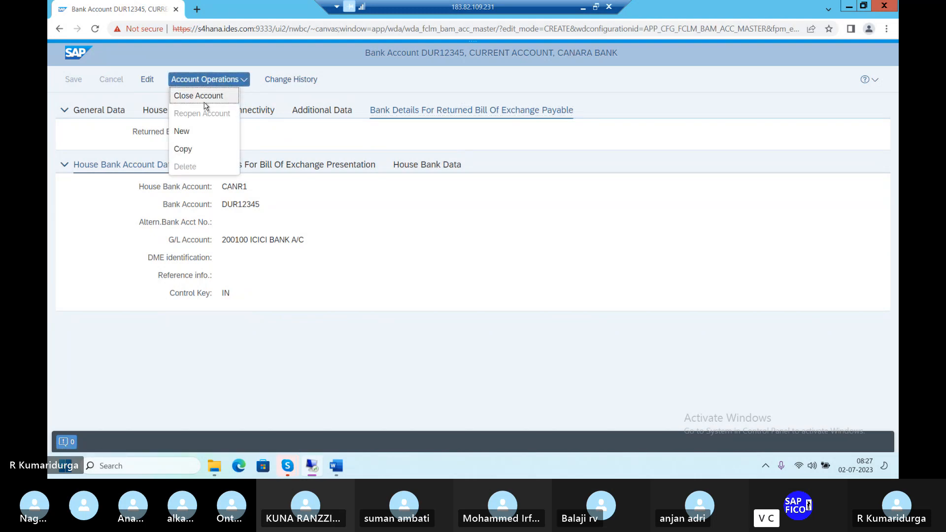
click(243, 83)
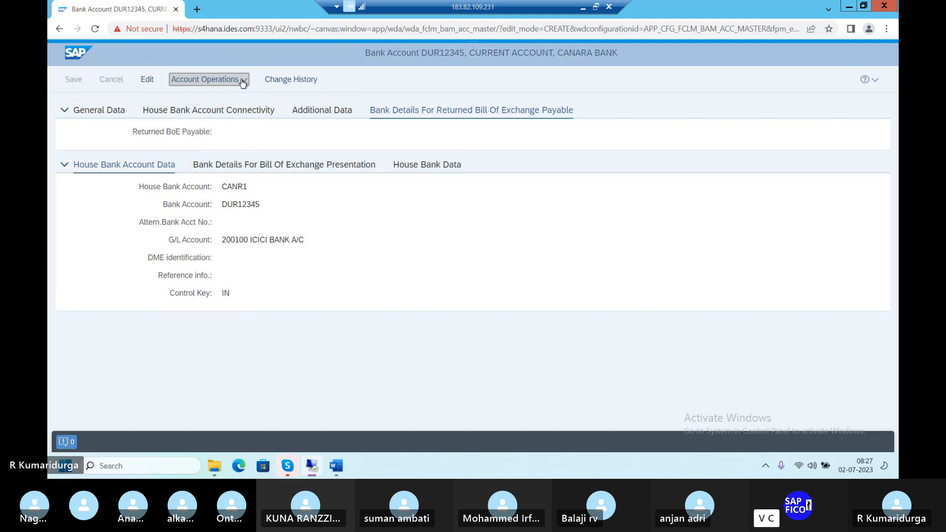
click(879, 84)
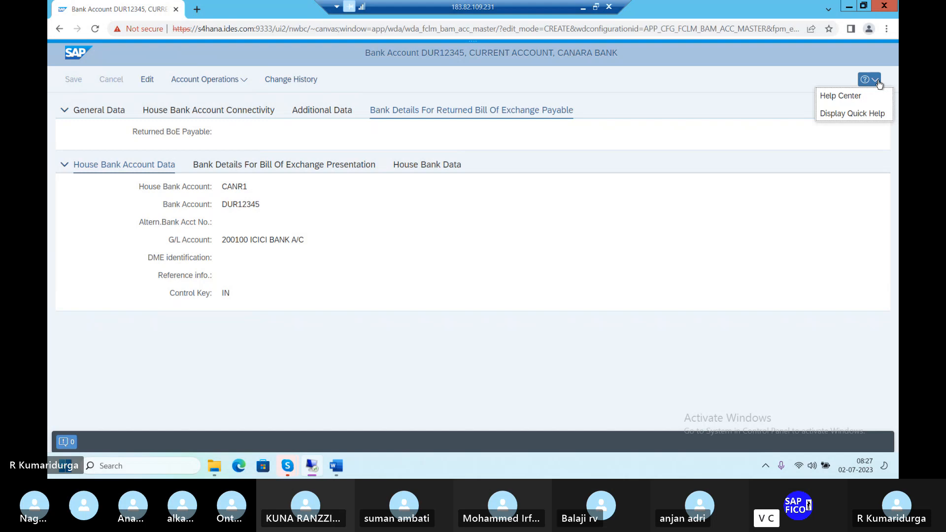
click(880, 84)
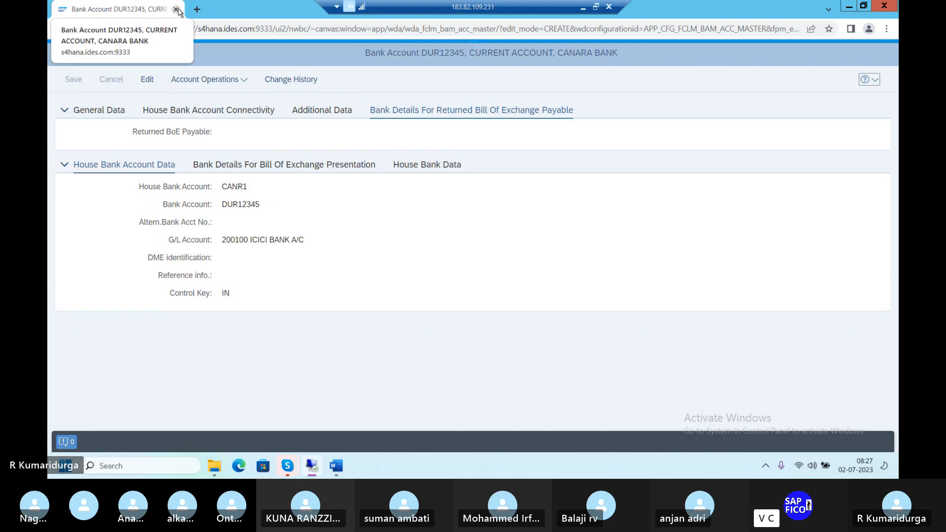
right_click(109, 9)
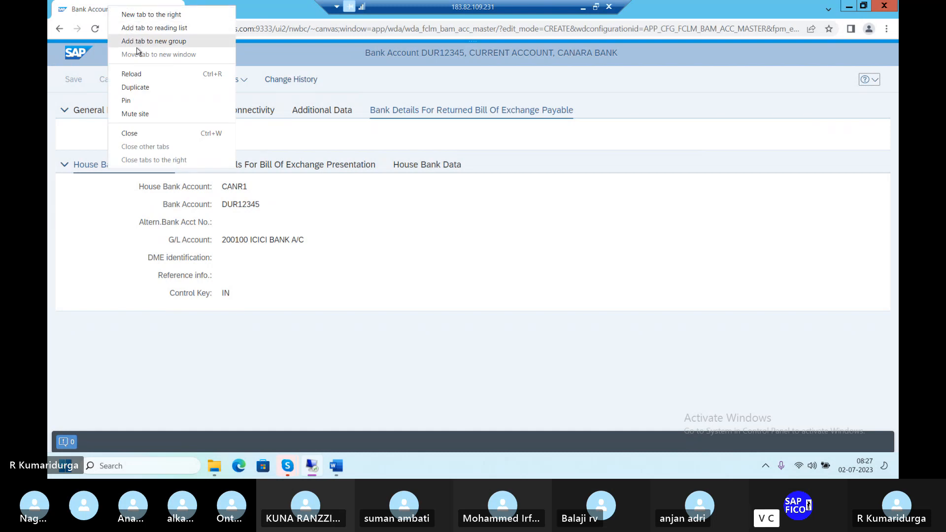
click(147, 138)
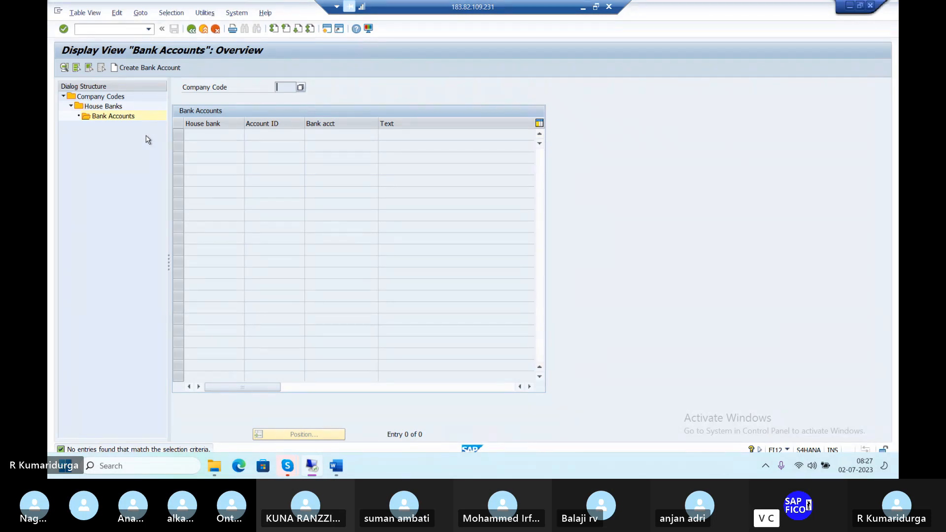
Return to SAP Easy Access with /n and start transaction FBZP.
click(114, 30)
text(/n)
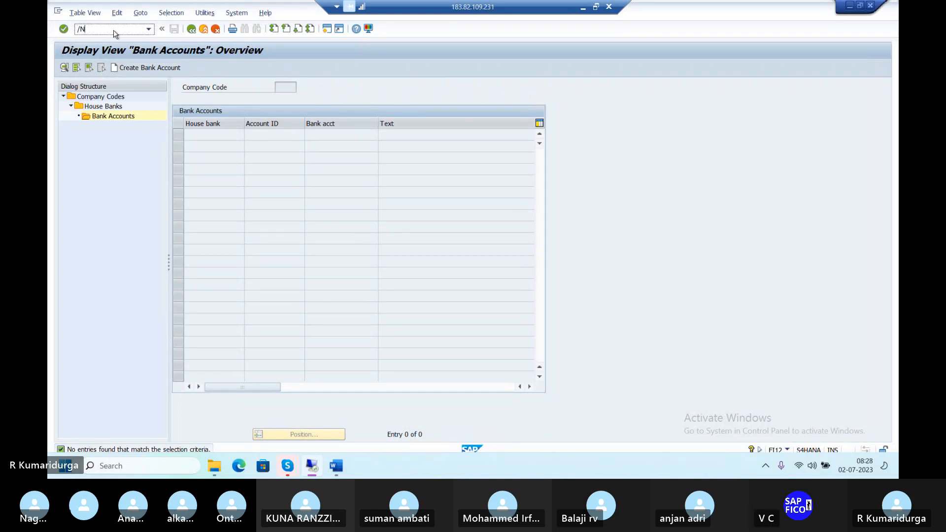
key(Return)
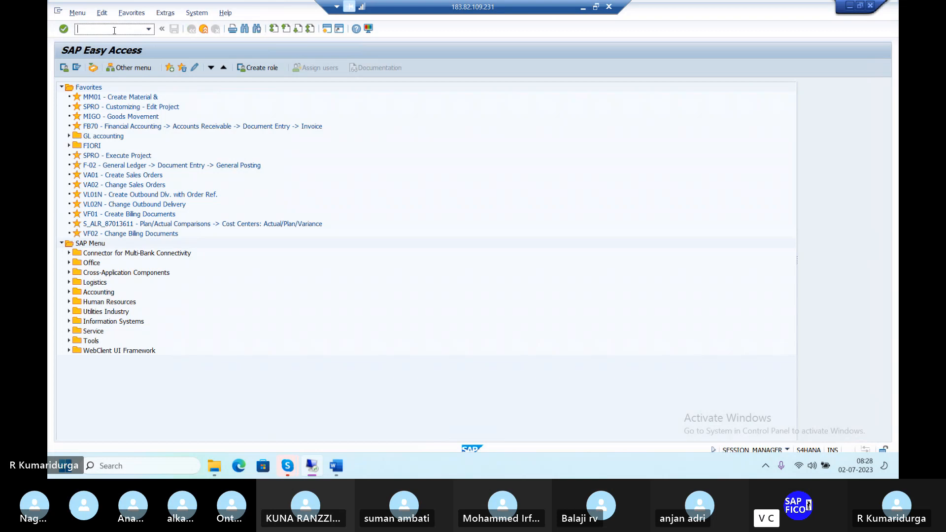
text(FBZP)
key(Return)
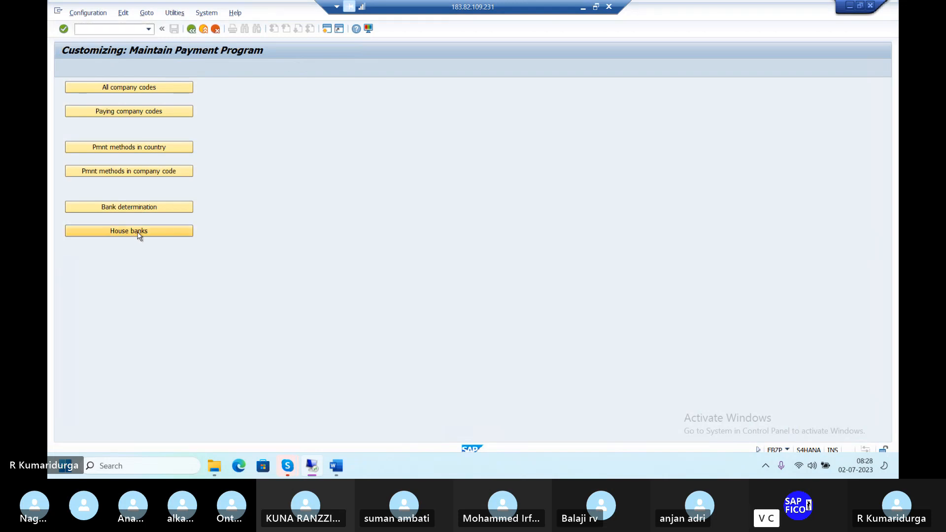
In House banks, jump to company code DUR1 and open its Bank Accounts.
click(142, 235)
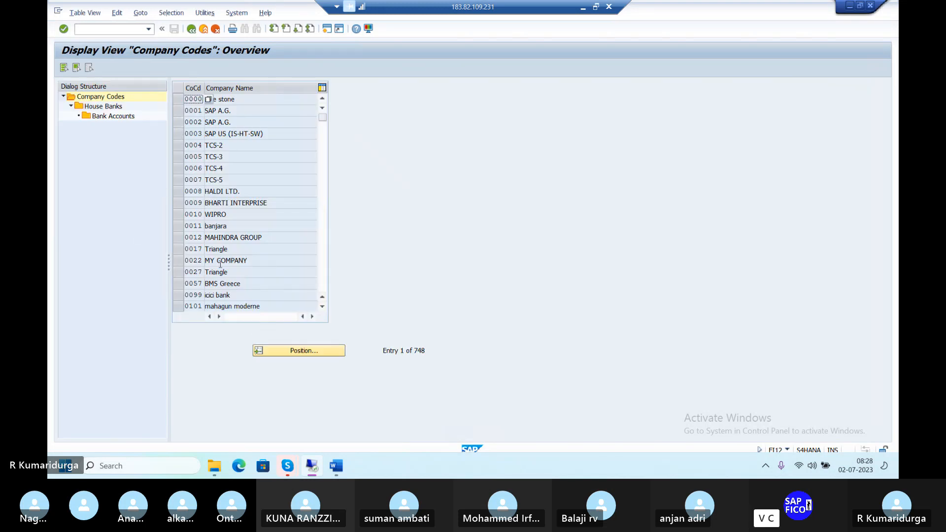
click(282, 350)
text(DUR)
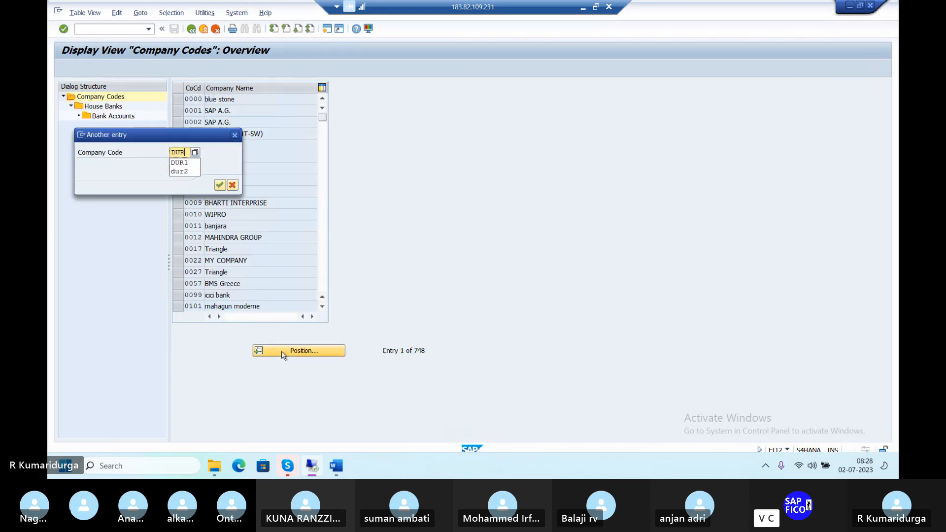
text(1)
key(Return)
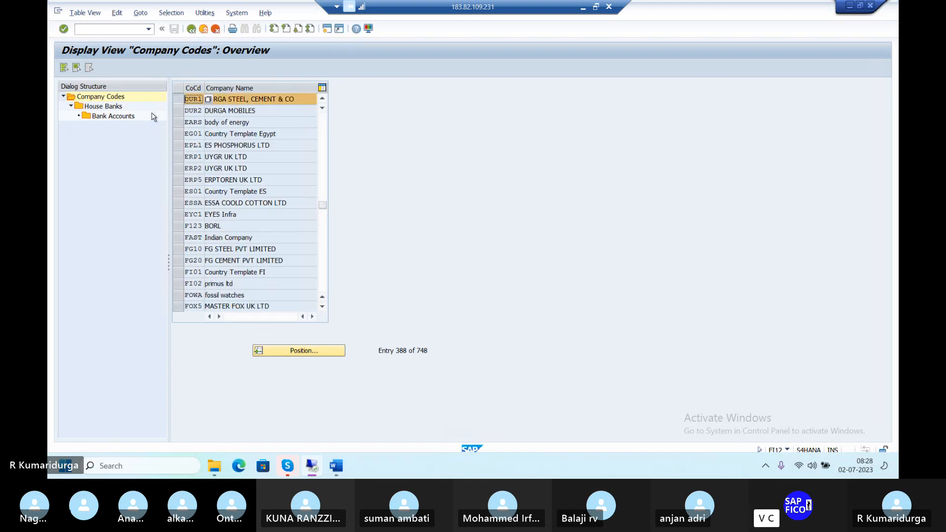
click(129, 117)
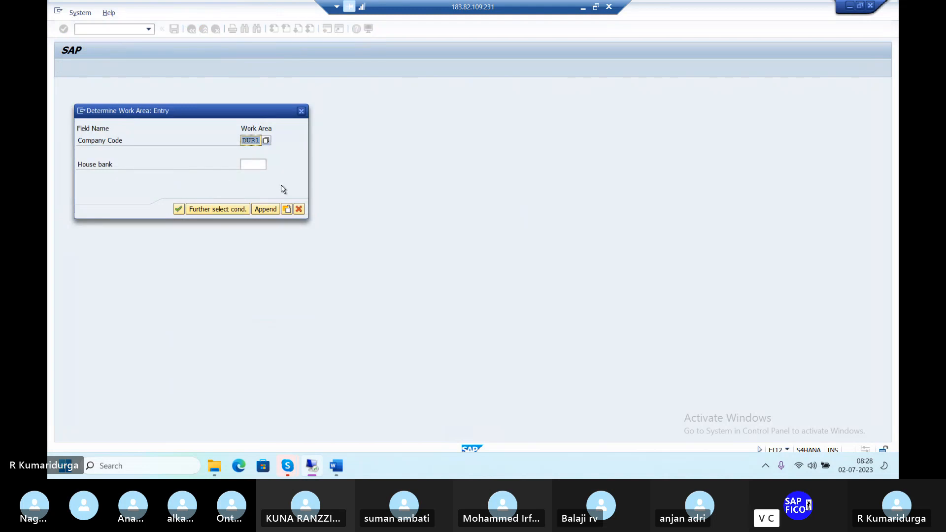
Leave the house bank field empty, cancel the work area dialog, and exit Bank Accounts maintenance.
click(254, 163)
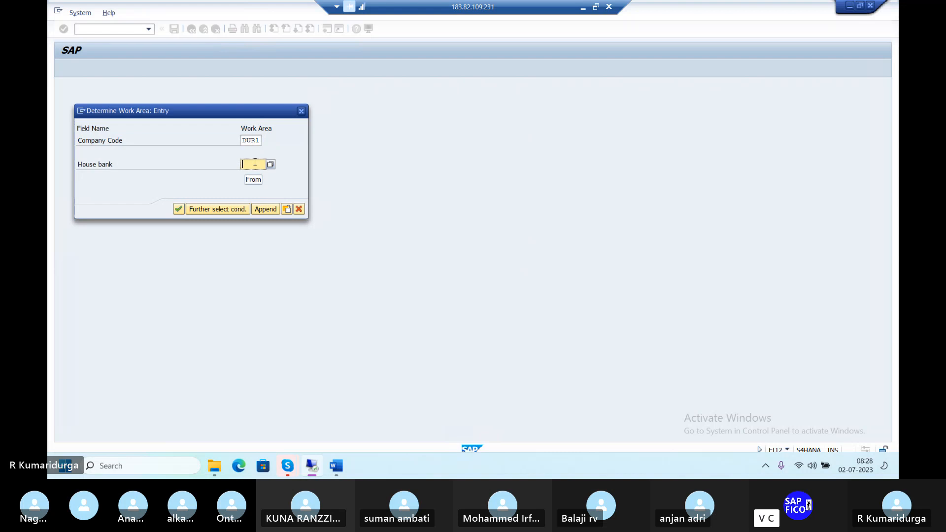
text(DU)
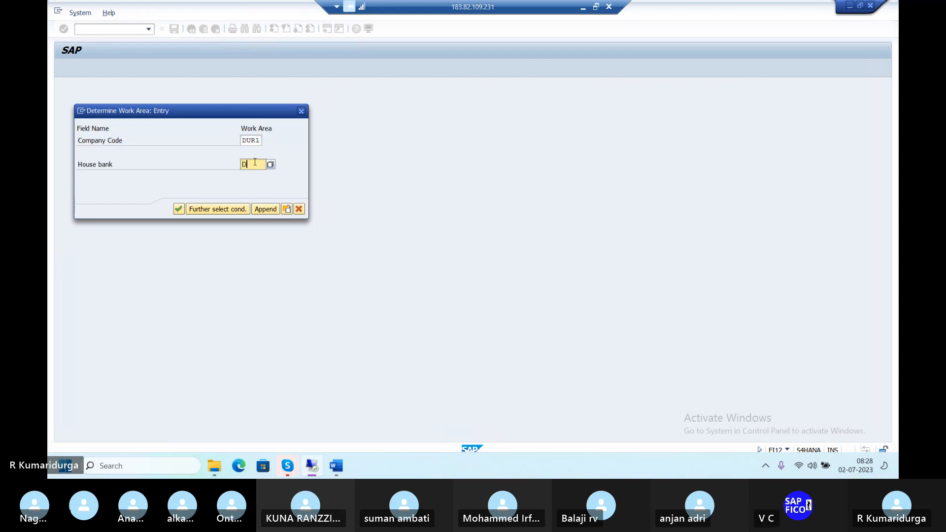
key(BackSpace)
key(BackSpace)
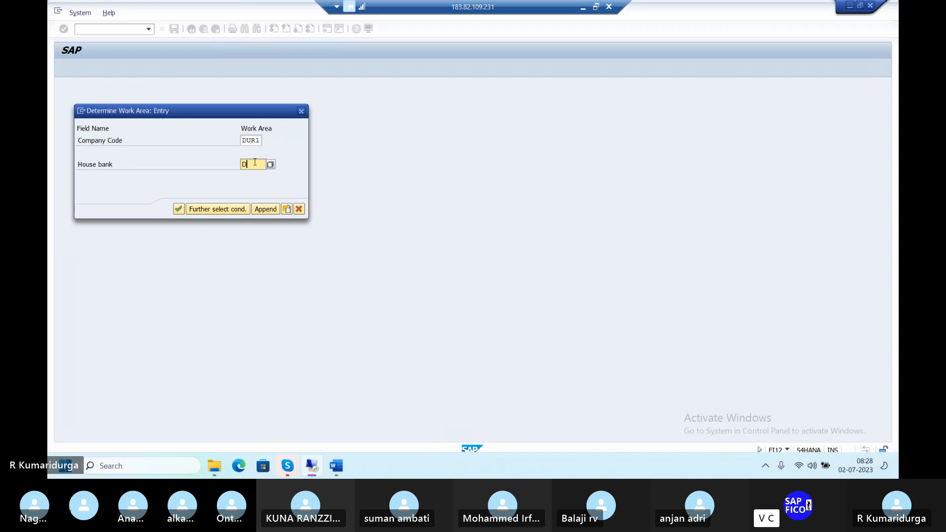
text(CNR)
key(BackSpace)
key(BackSpace)
key(BackSpace)
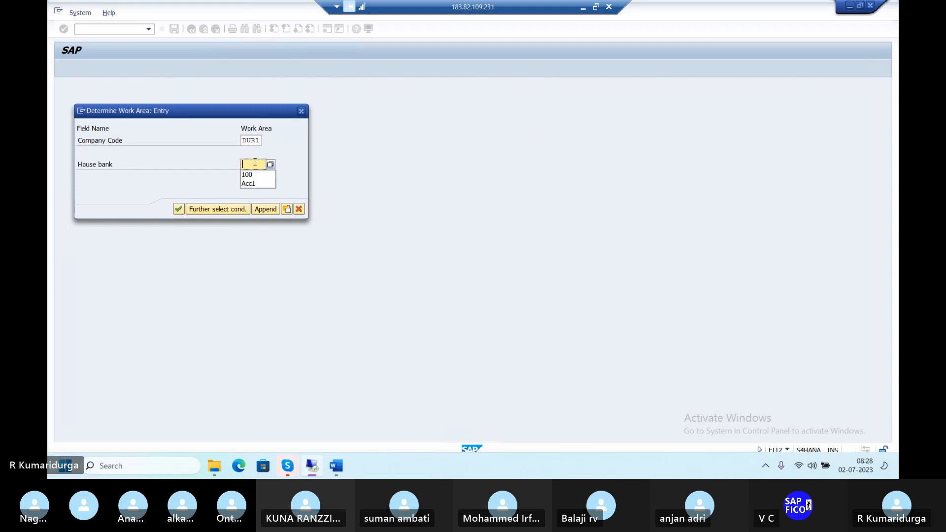
text(CANR)
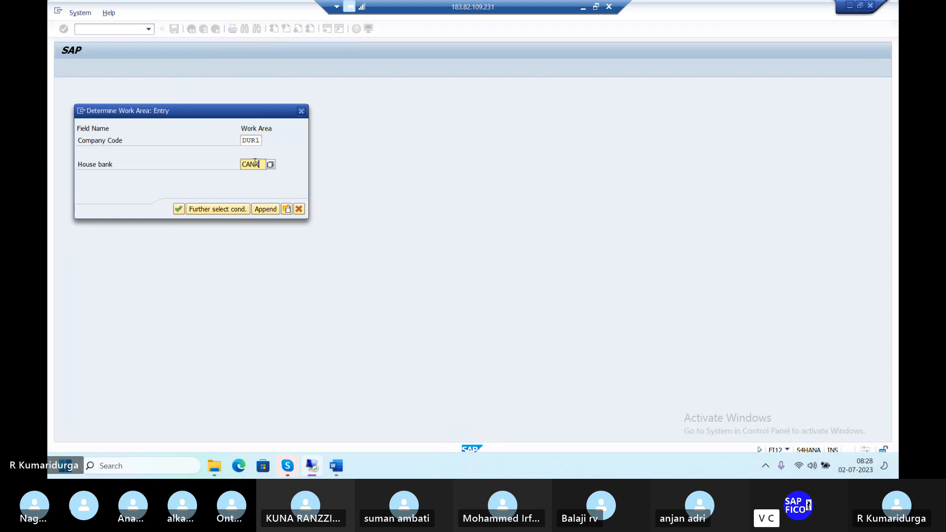
text(1)
key(BackSpace)
key(BackSpace)
key(BackSpace)
key(BackSpace)
key(BackSpace)
click(301, 111)
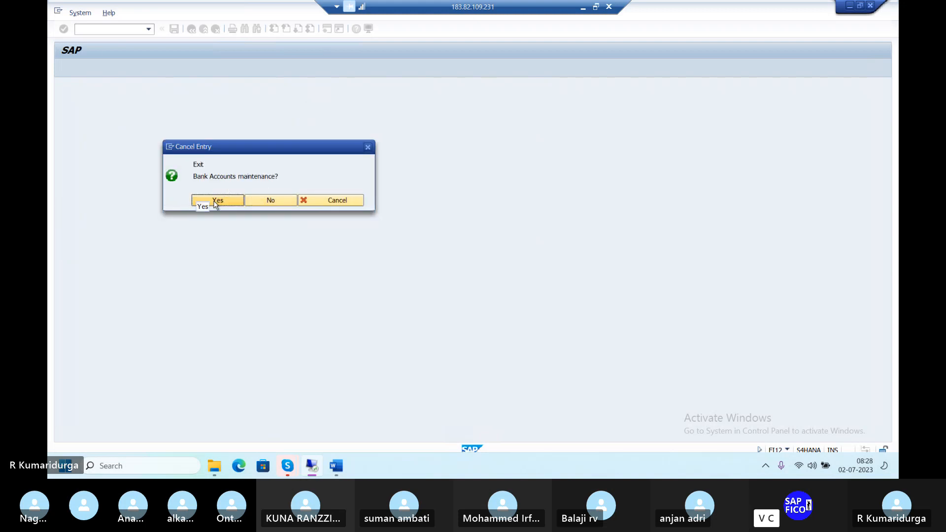
click(270, 200)
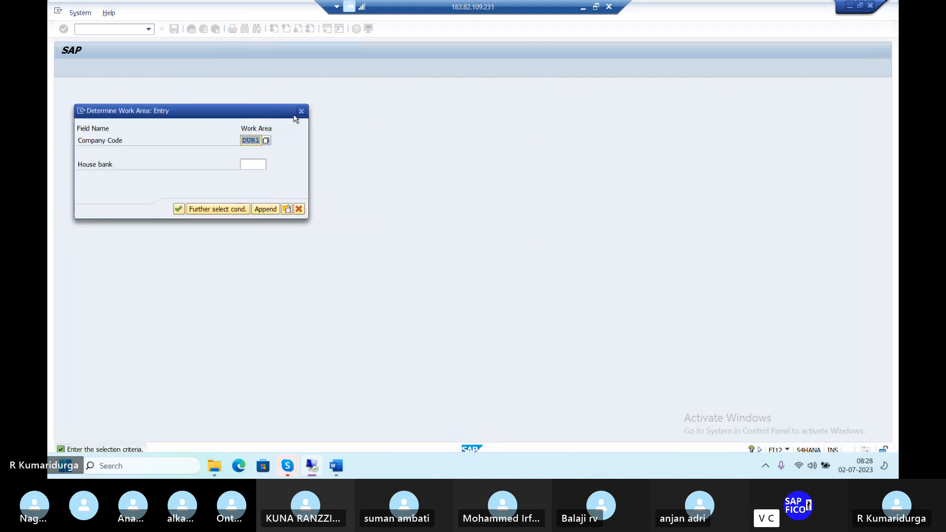
click(302, 111)
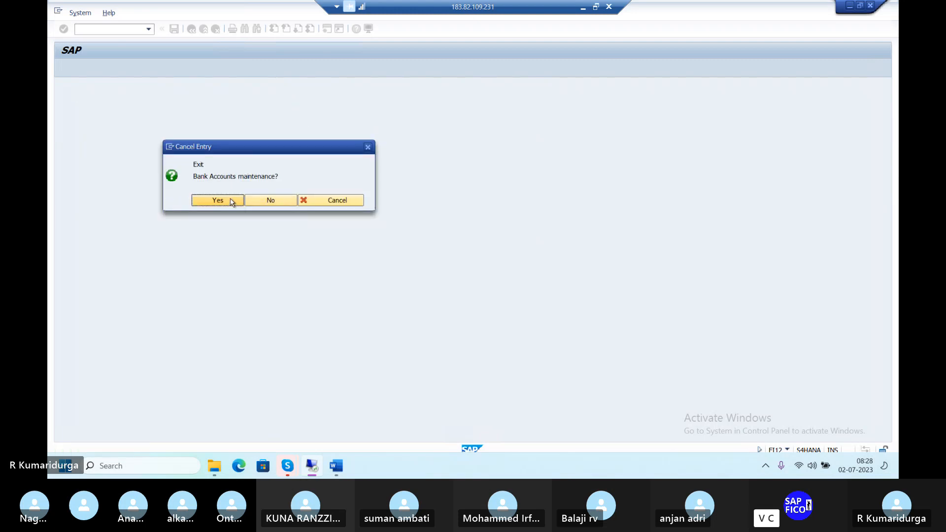
click(232, 202)
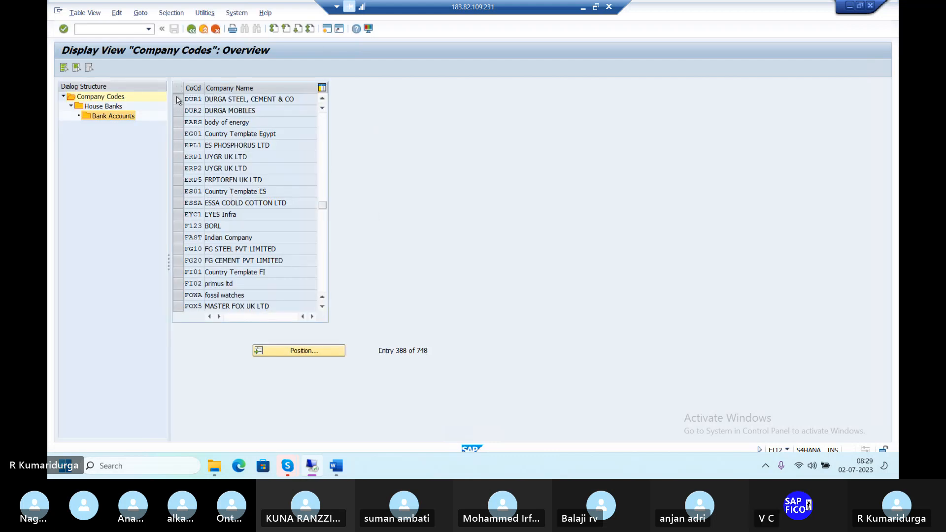
Open DUR1's house banks, select CANR (CANARA BANK, DUR12345), and open its bank accounts.
click(178, 100)
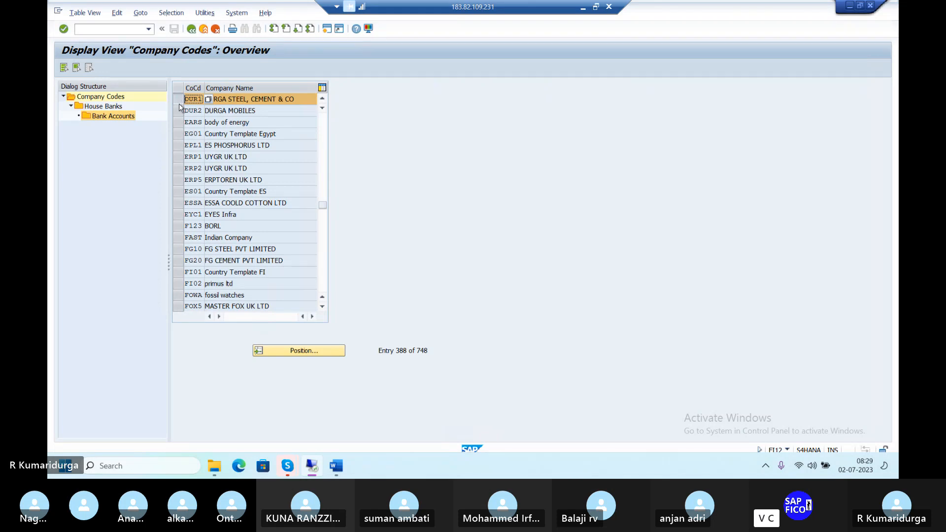
double_click(117, 109)
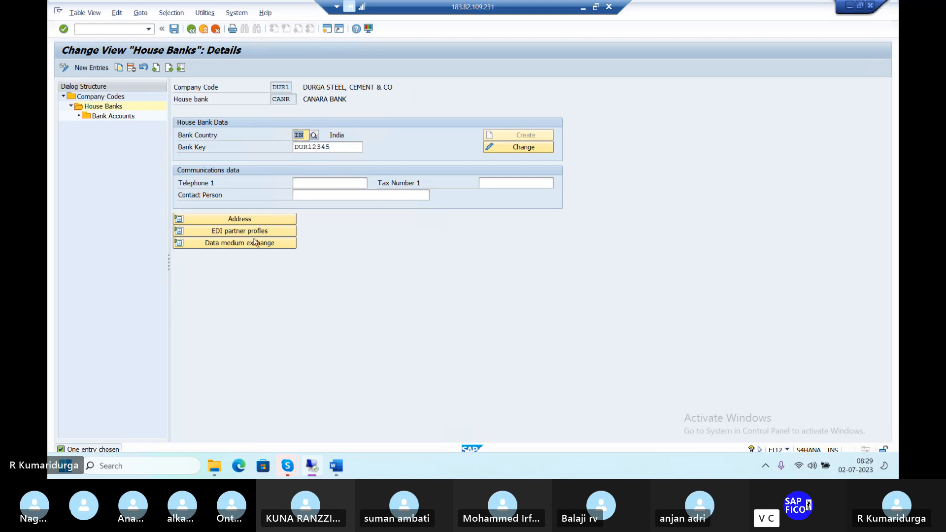
click(192, 29)
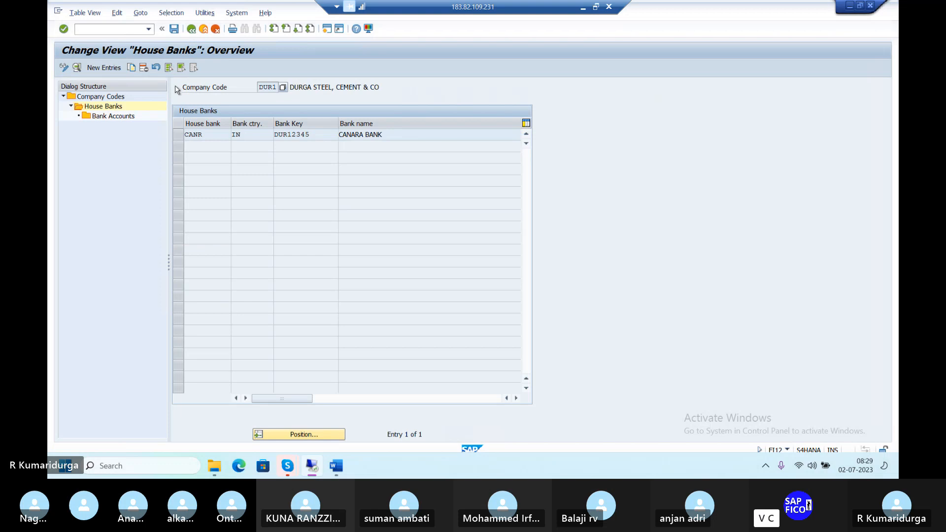
click(191, 30)
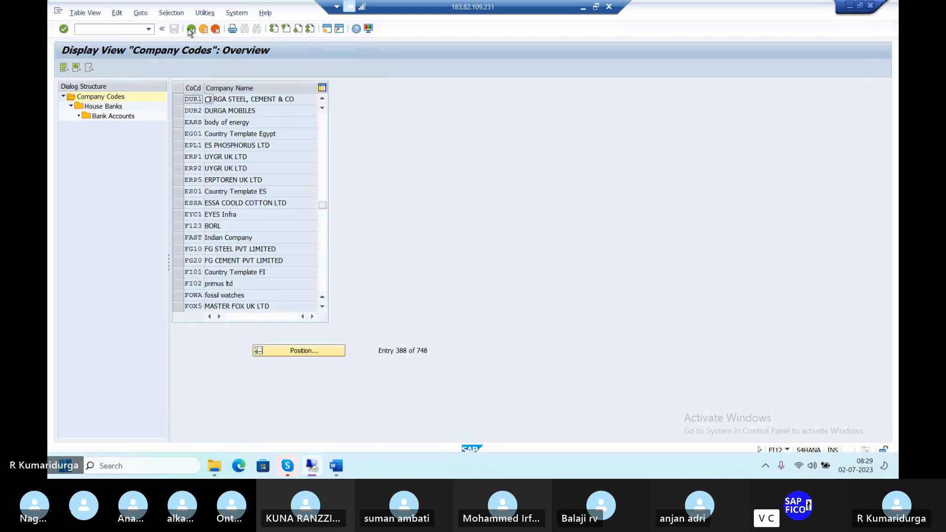
click(178, 100)
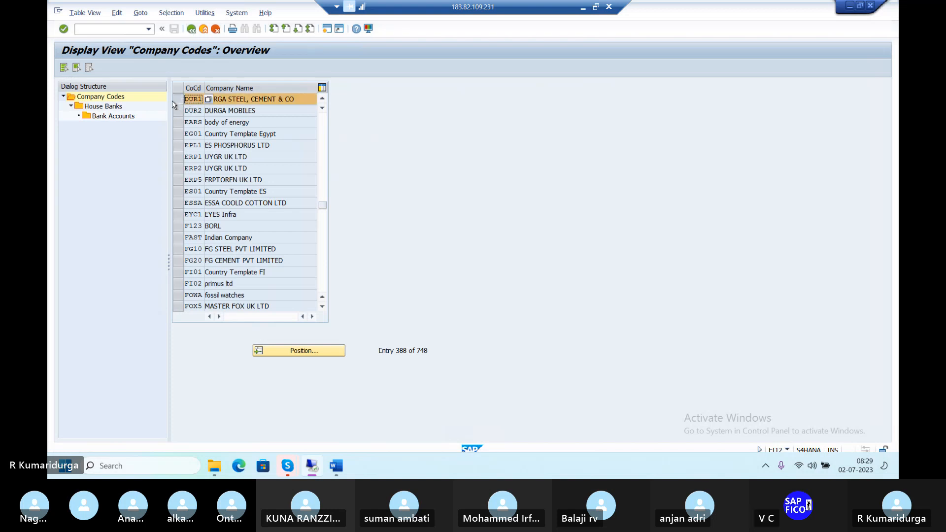
double_click(104, 106)
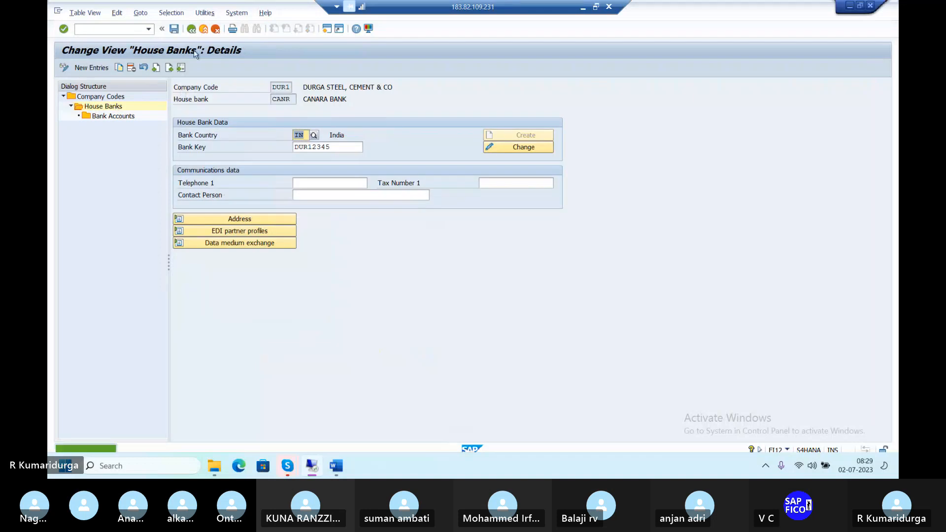
click(191, 28)
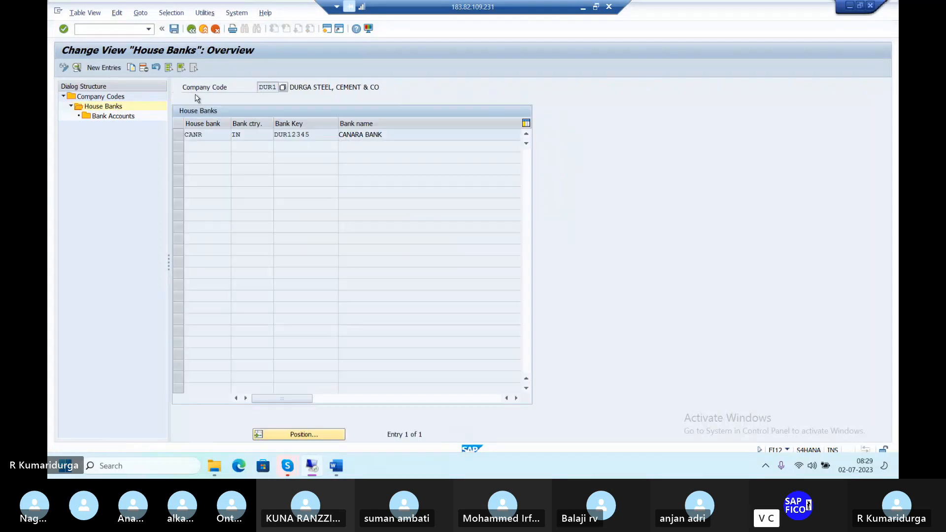
click(178, 137)
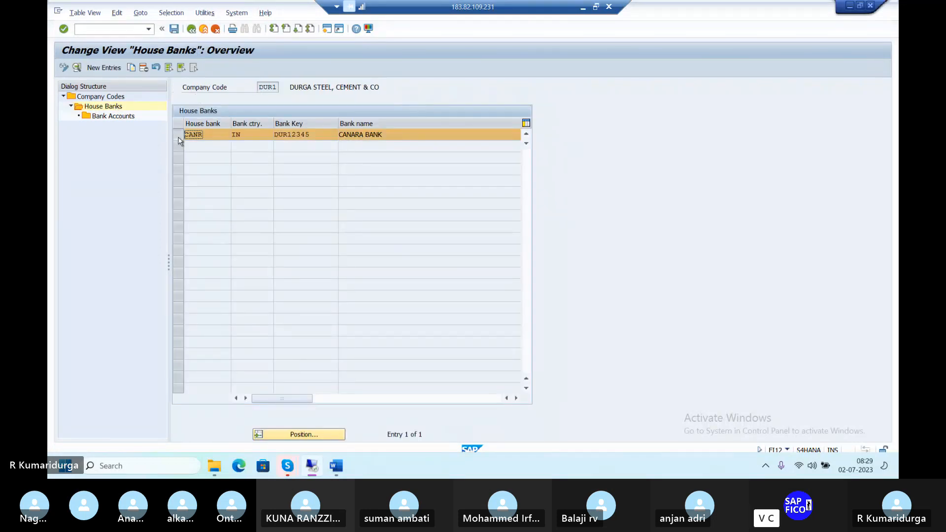
double_click(122, 117)
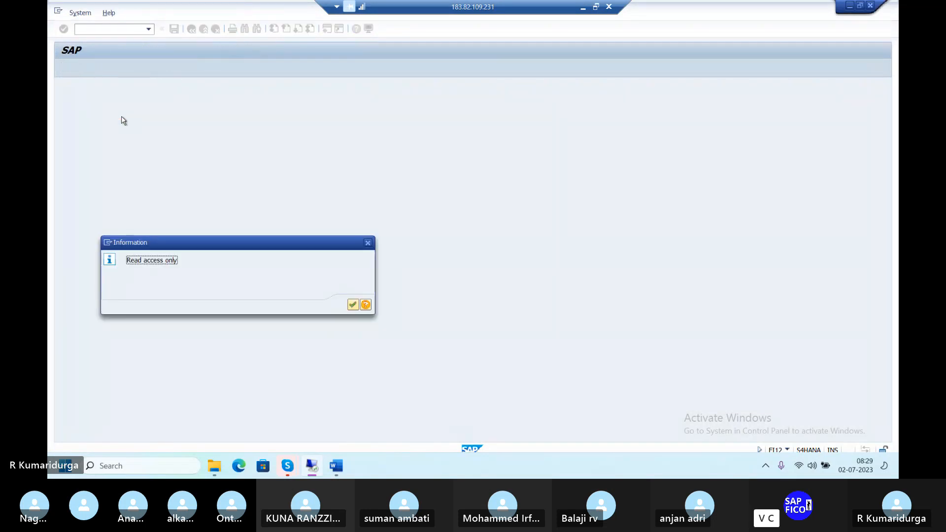
Acknowledge the read-only notice, review account CANR1 (G/L 200100), then back out to Maintain Payment Program.
click(353, 305)
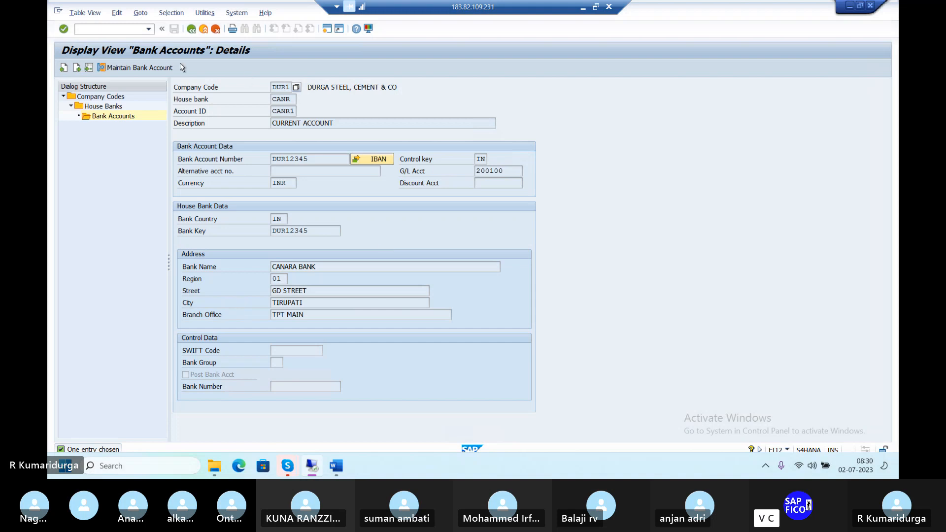
click(192, 30)
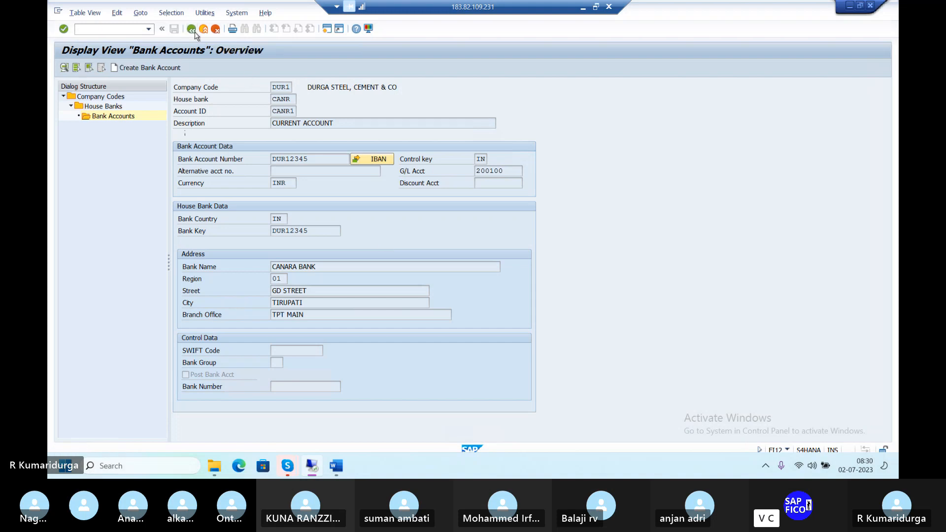
click(193, 30)
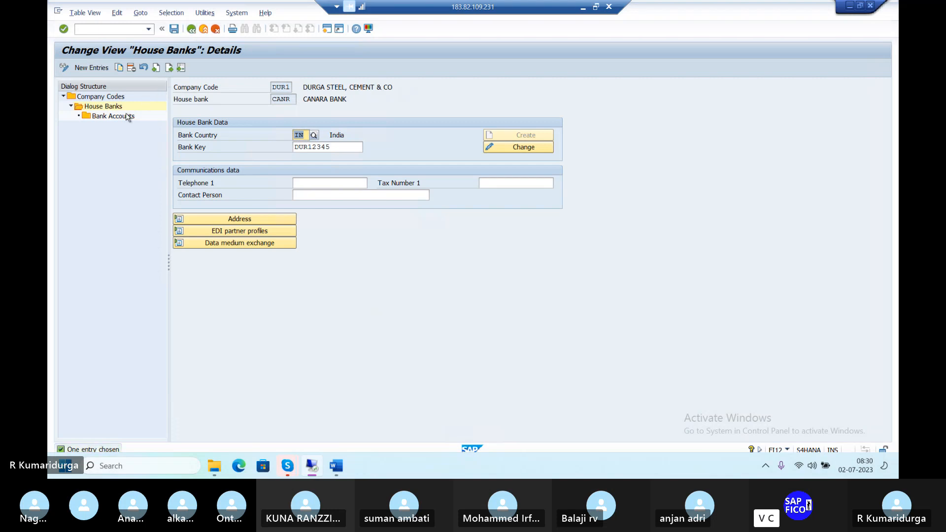
click(192, 30)
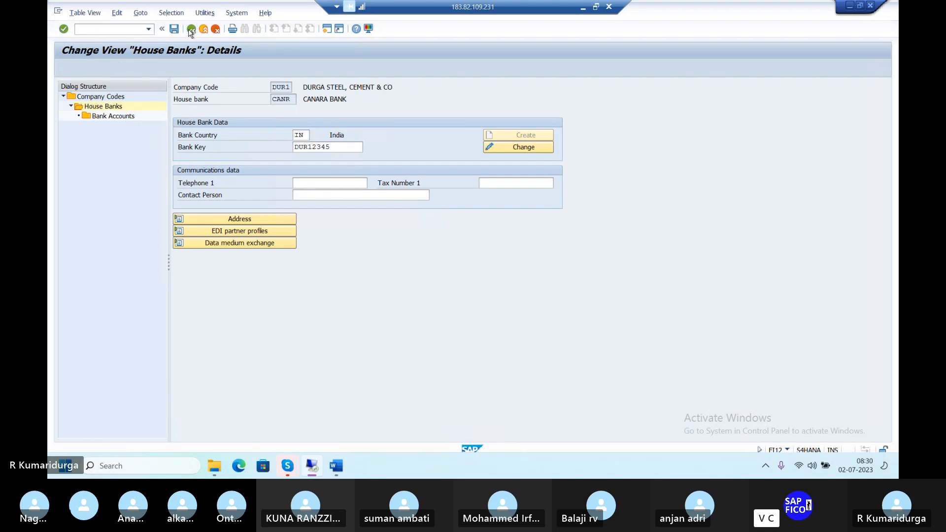
click(191, 30)
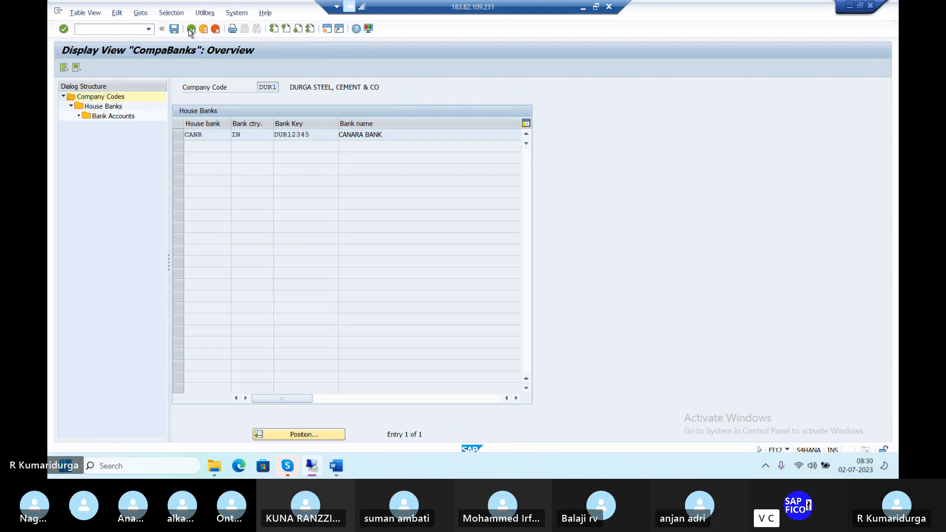
click(192, 30)
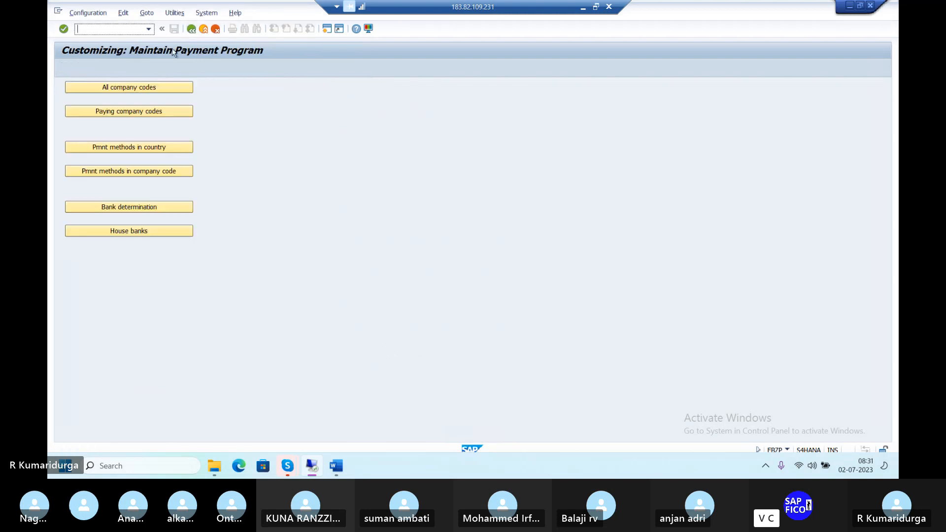
Open Bank Determination, position the list at 9999, and select paying company code DUR1.
click(138, 209)
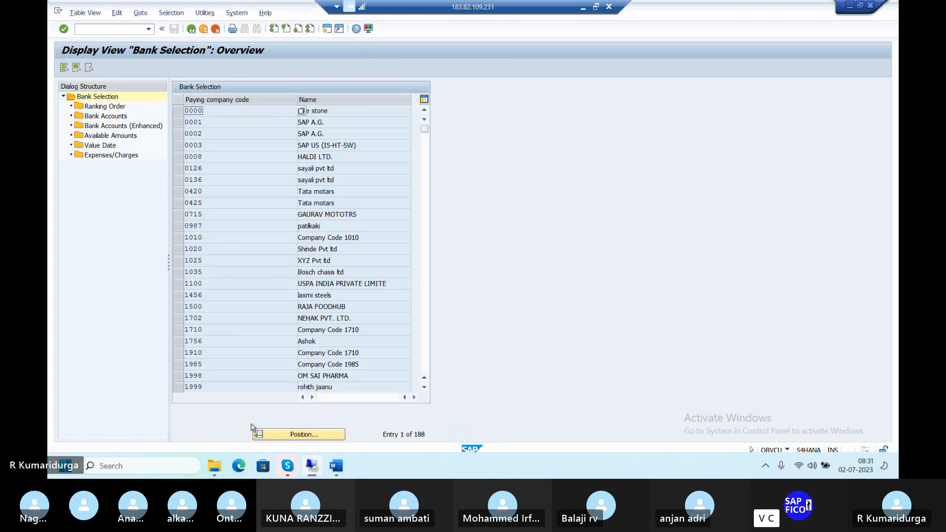
click(298, 434)
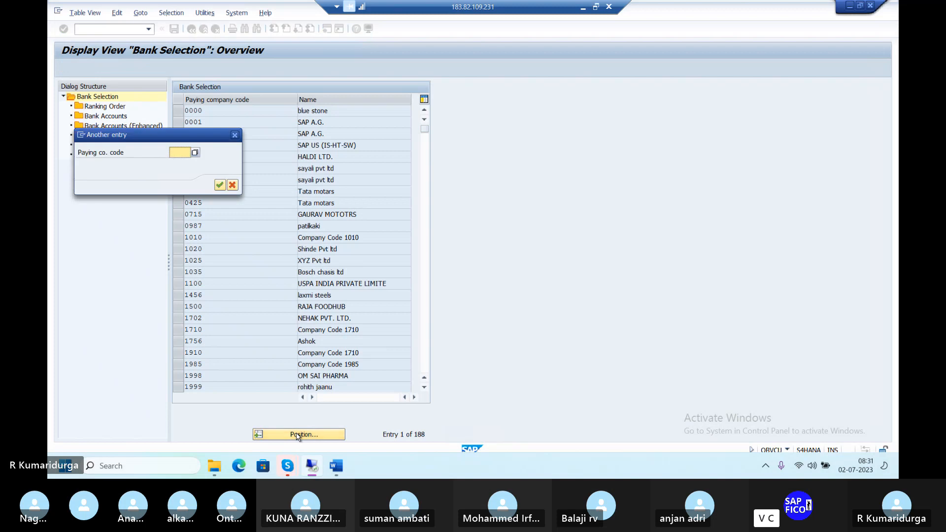
text(9999)
key(Return)
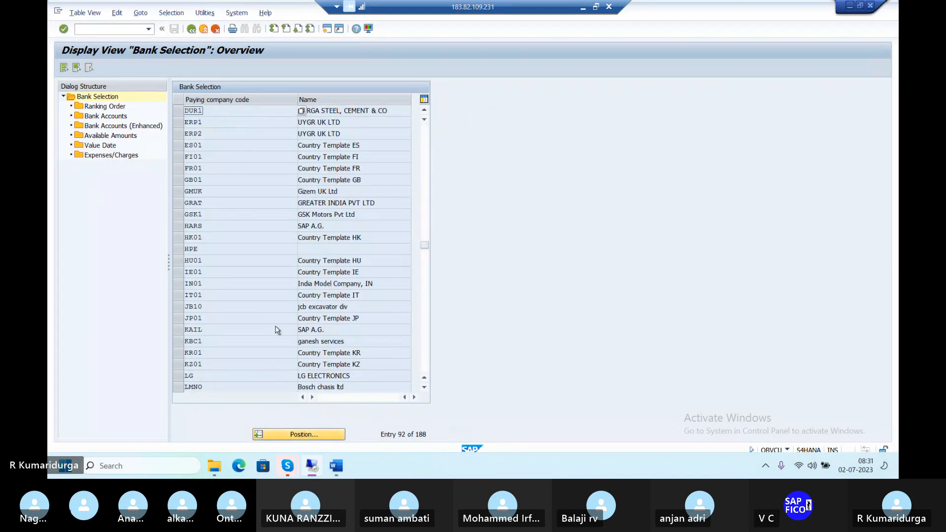
click(179, 110)
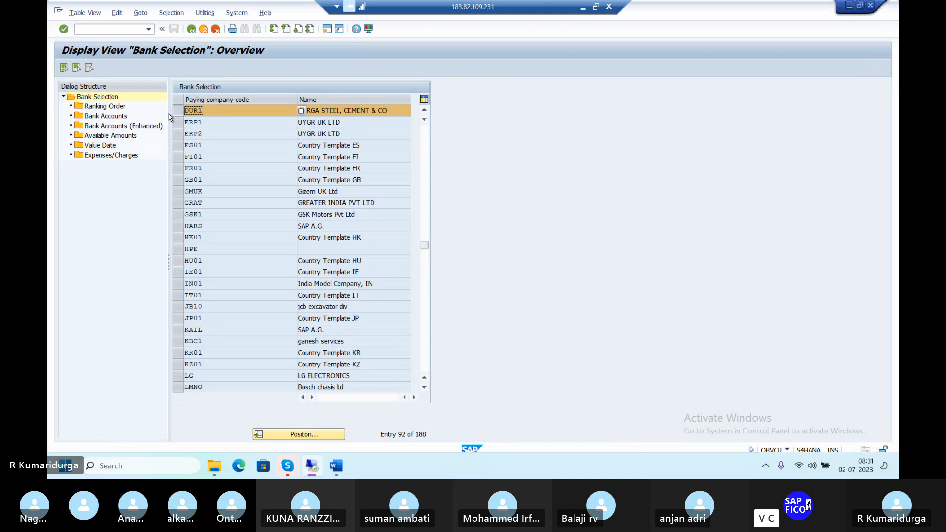
Start a new DUR1 ranking order entry with the checks payment method chosen from the list.
double_click(115, 107)
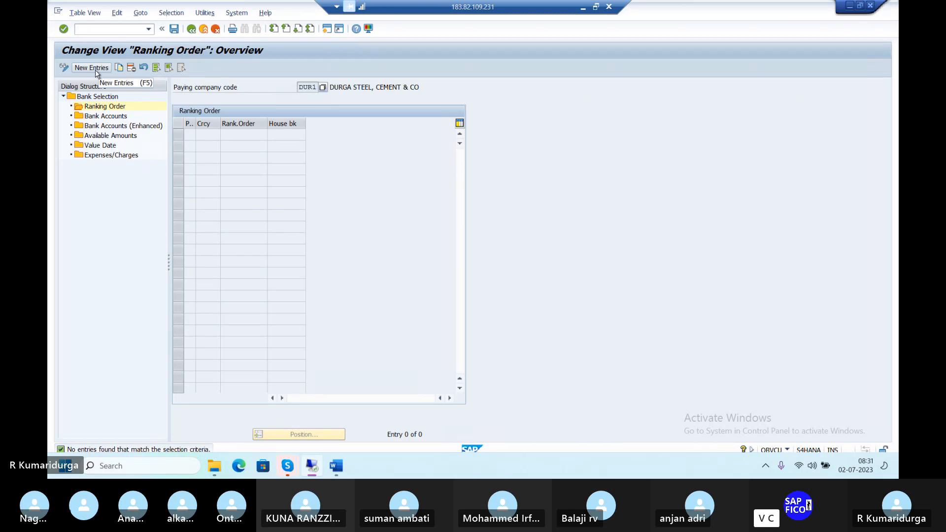
click(92, 68)
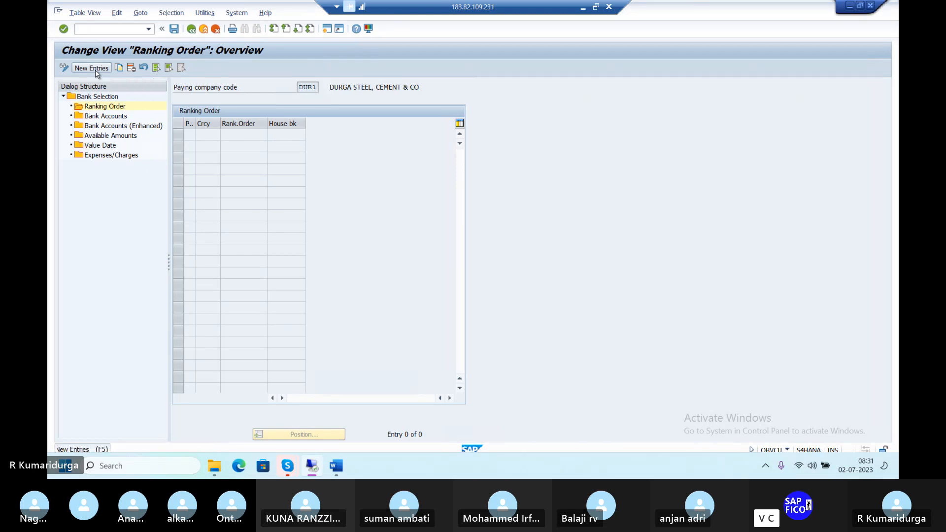
click(200, 135)
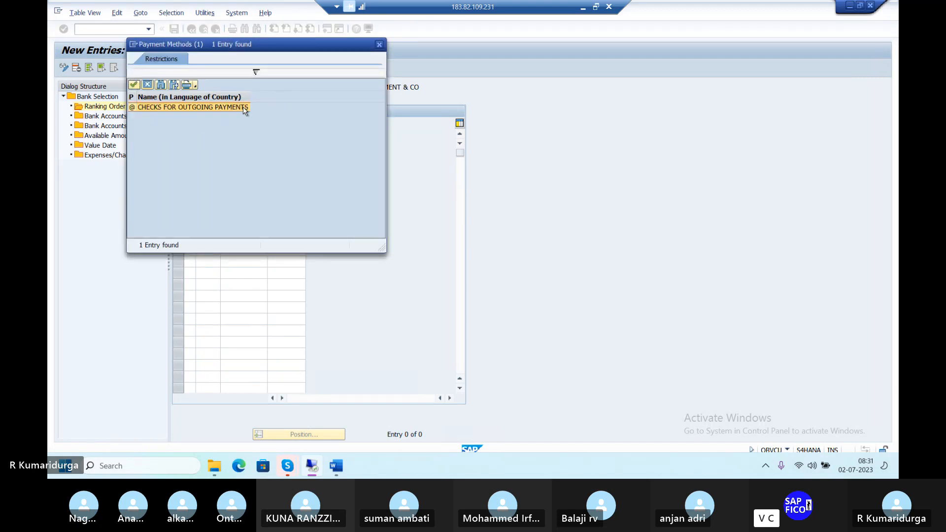
double_click(247, 107)
Fill in currency INR, rank order 1 and house bank CANR for the entry.
click(214, 136)
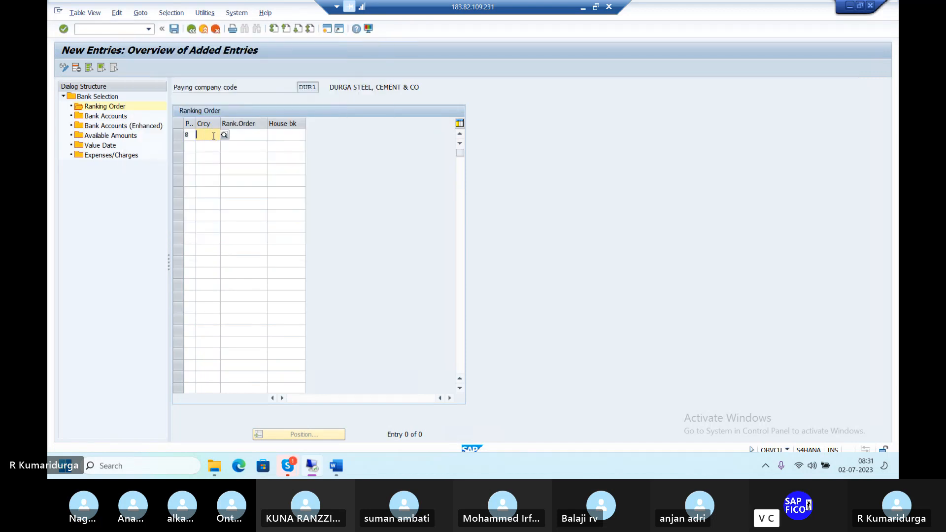
text(INR)
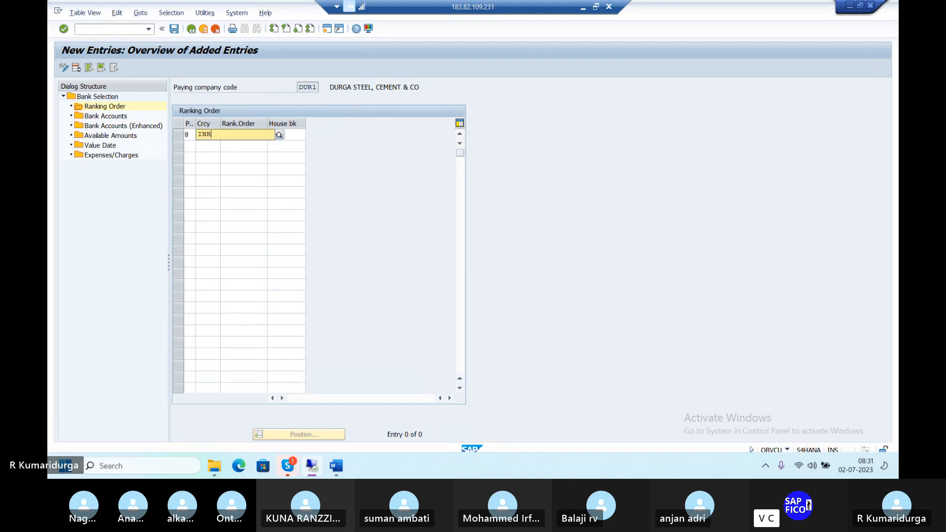
key(Tab)
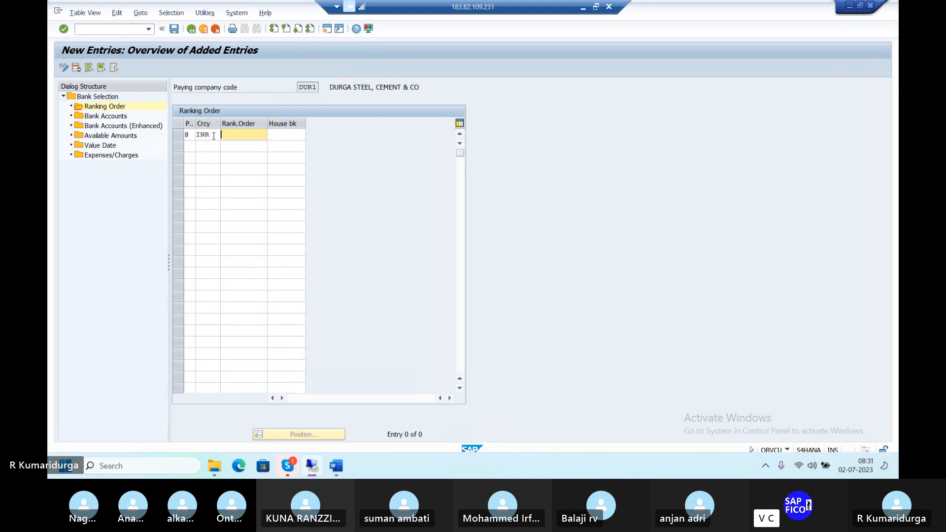
text(1)
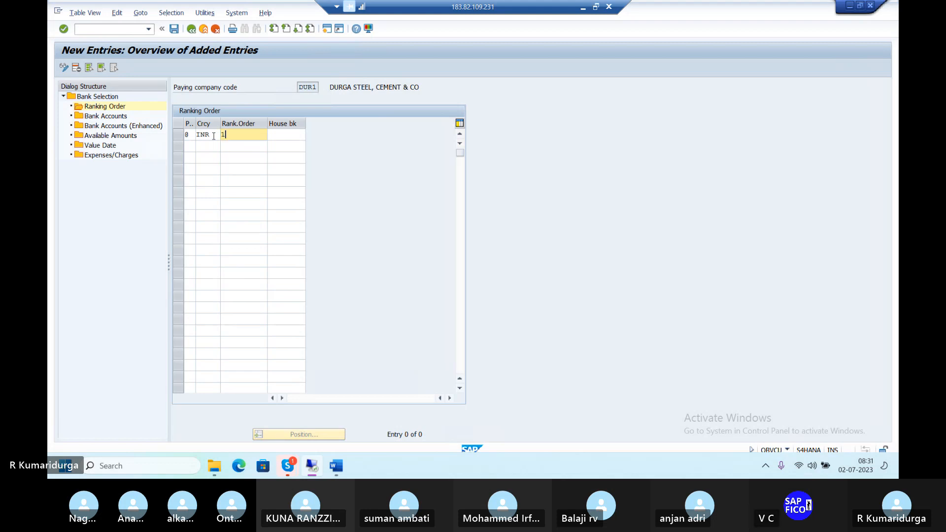
key(BackSpace)
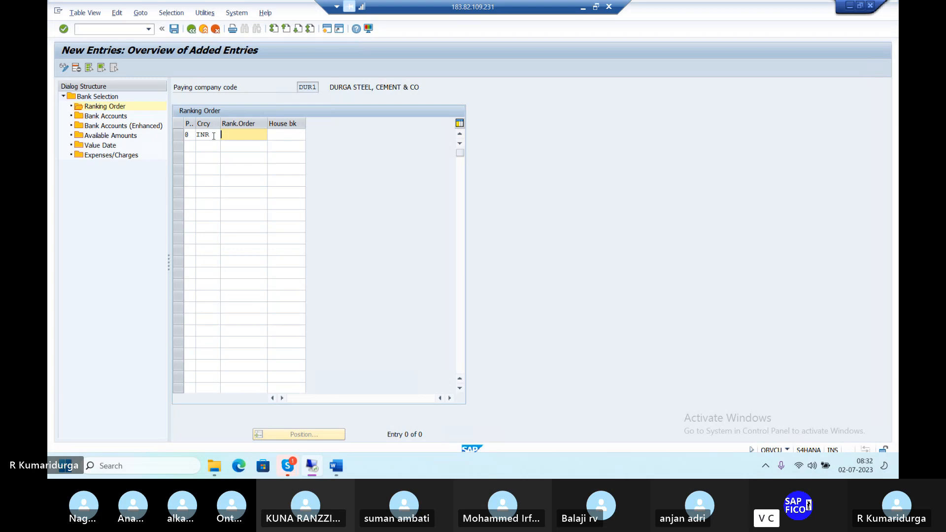
text(1)
key(Tab)
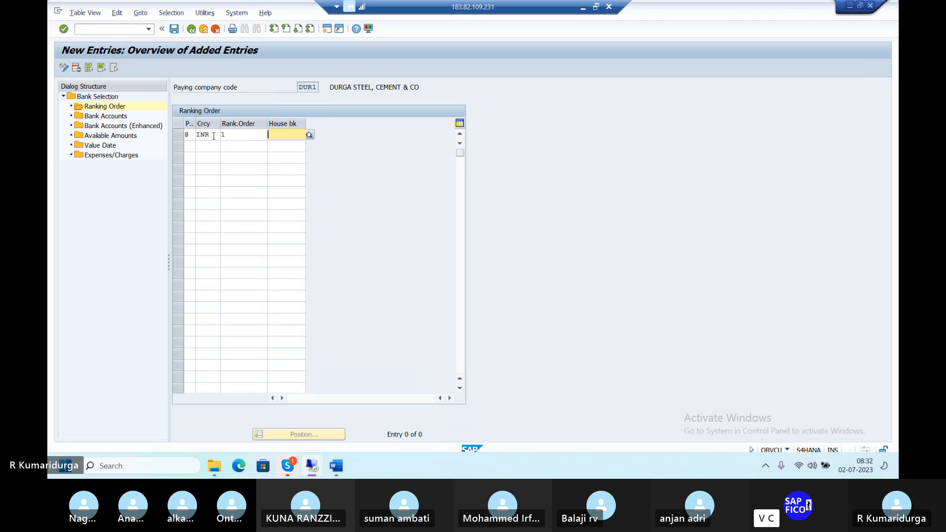
text(C)
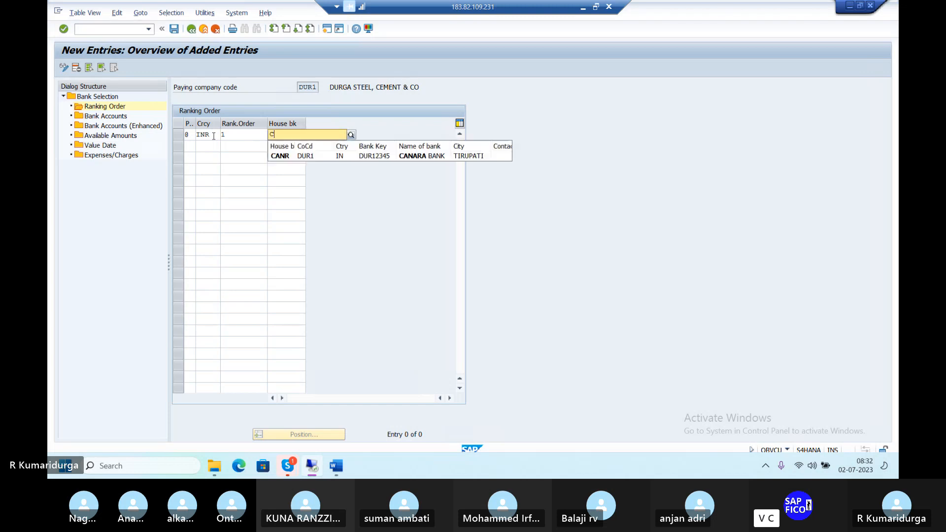
key(Down)
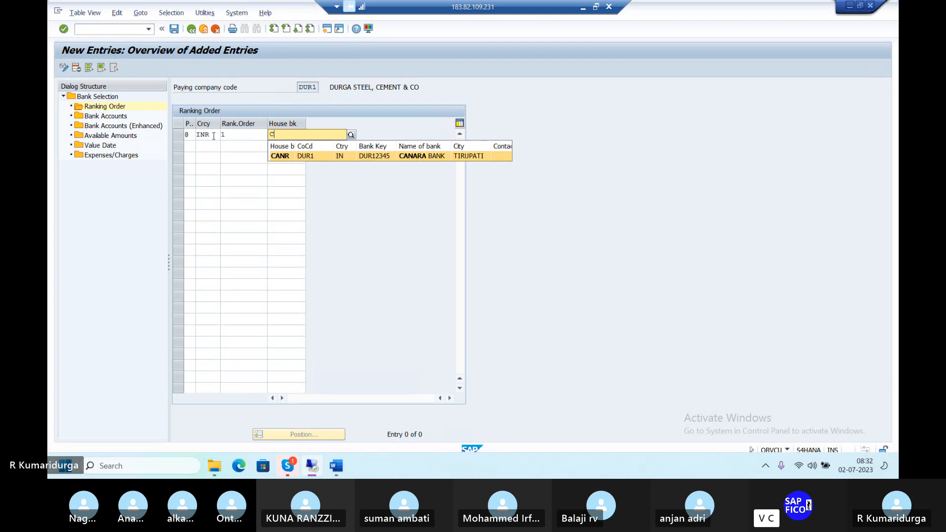
key(Return)
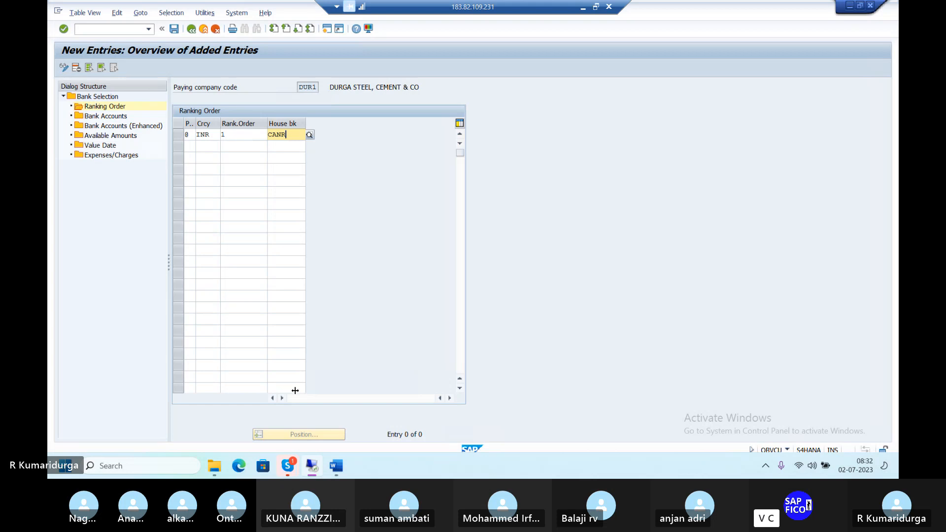
Save the ranking order entry and confirm the customizing request.
mouse_move(290, 465)
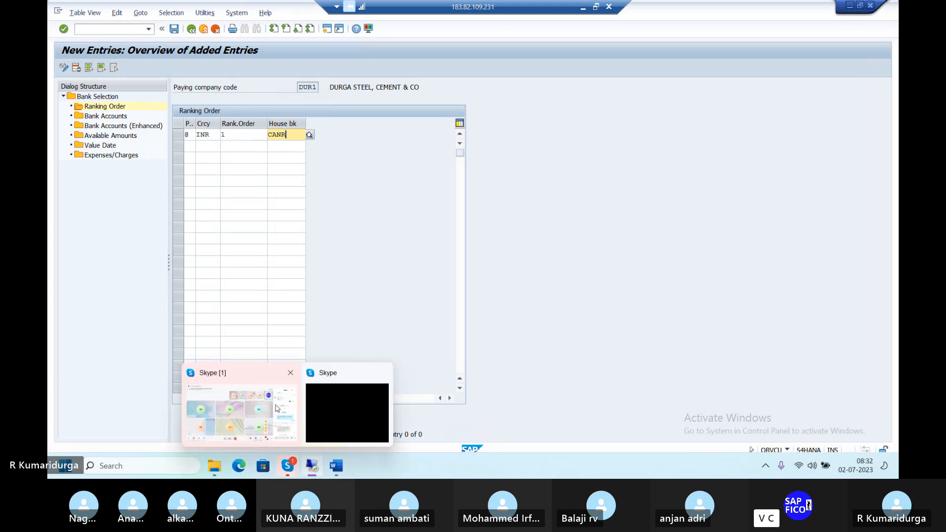
mouse_move(277, 408)
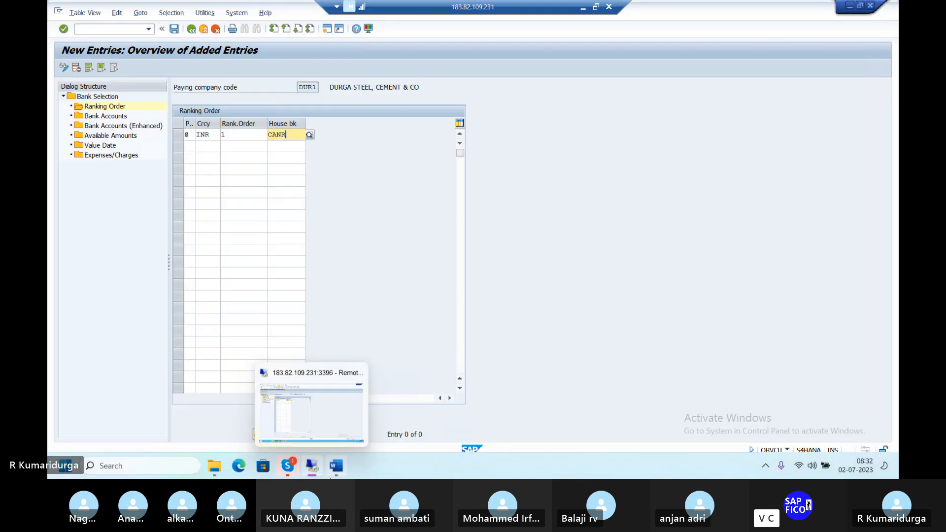
click(174, 30)
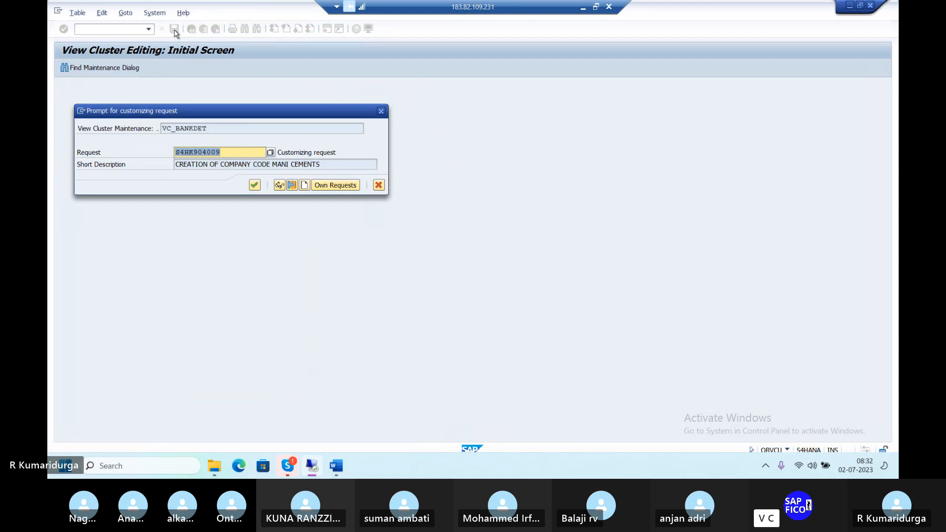
key(Return)
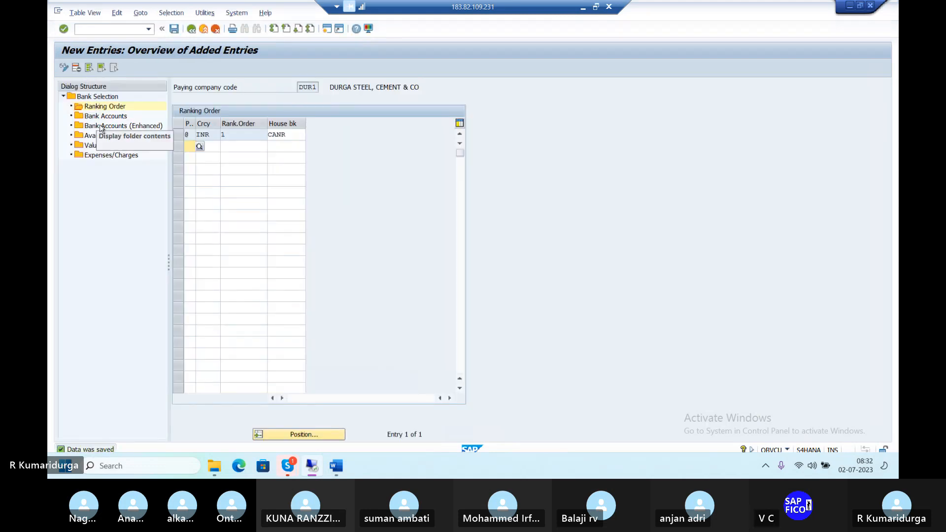
Open the DUR1 Bank Accounts table and start a new entry.
click(191, 29)
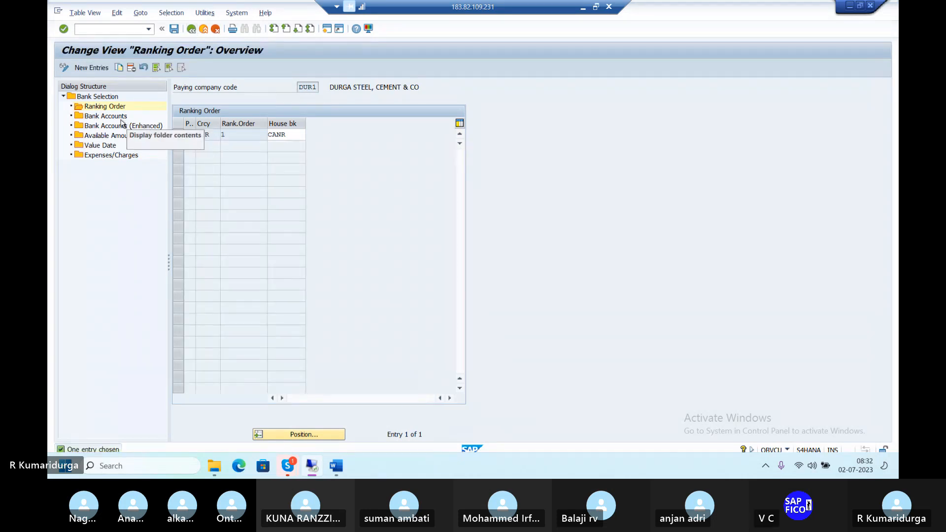
click(121, 120)
double_click(121, 118)
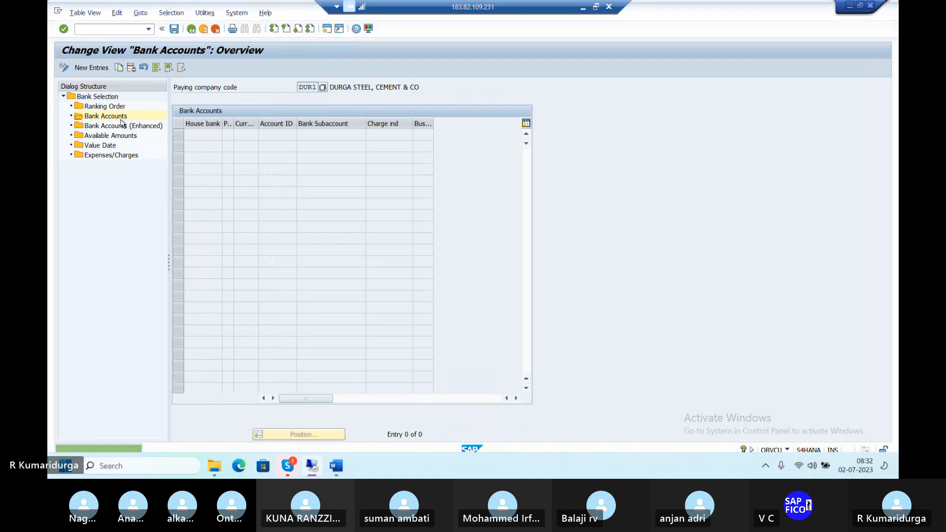
click(83, 69)
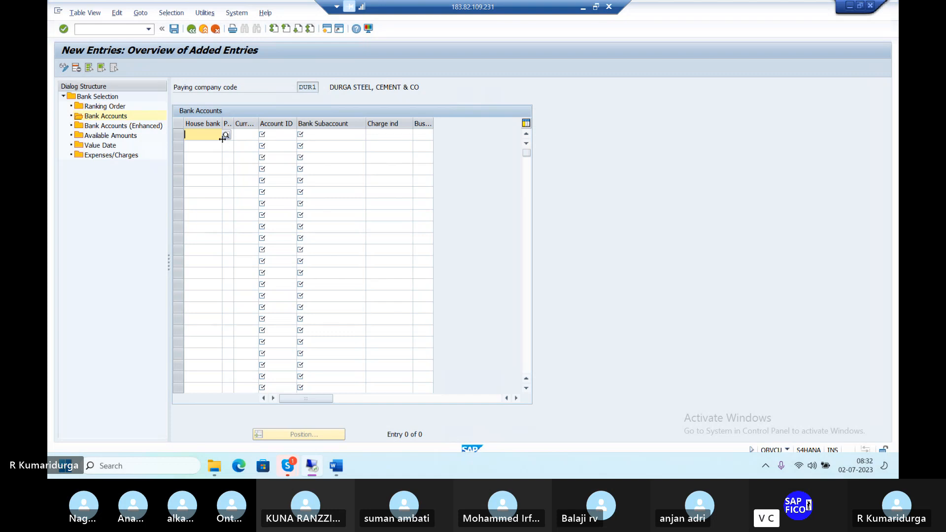
Enter house bank CANR and payment method @ in the new bank account entry.
text(C)
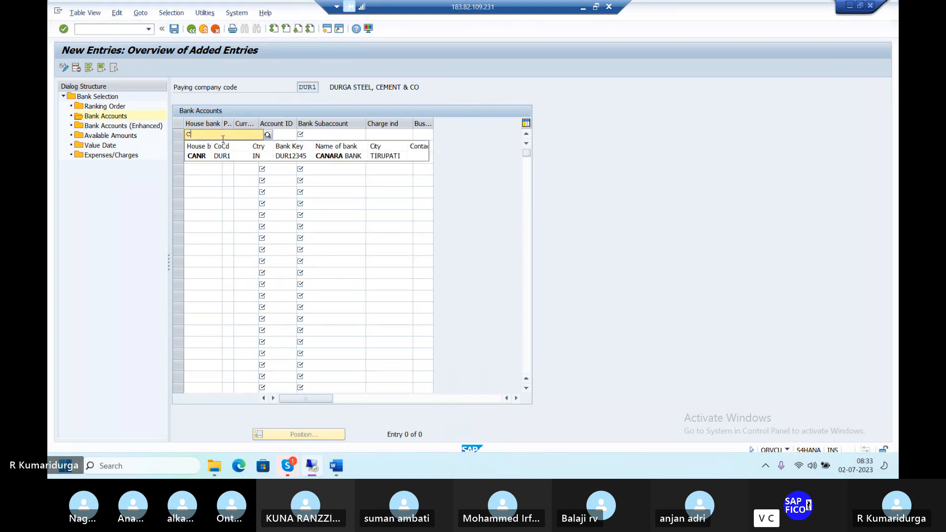
key(Down)
key(Return)
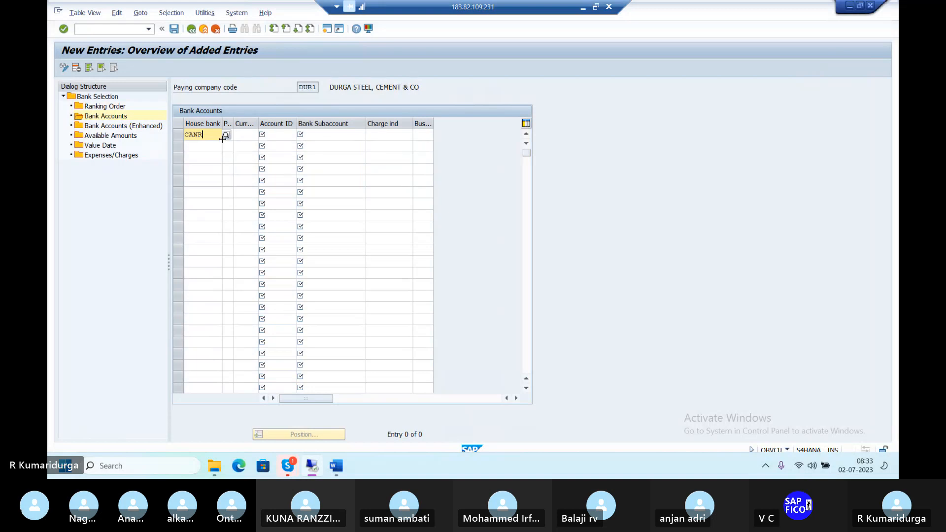
key(Tab)
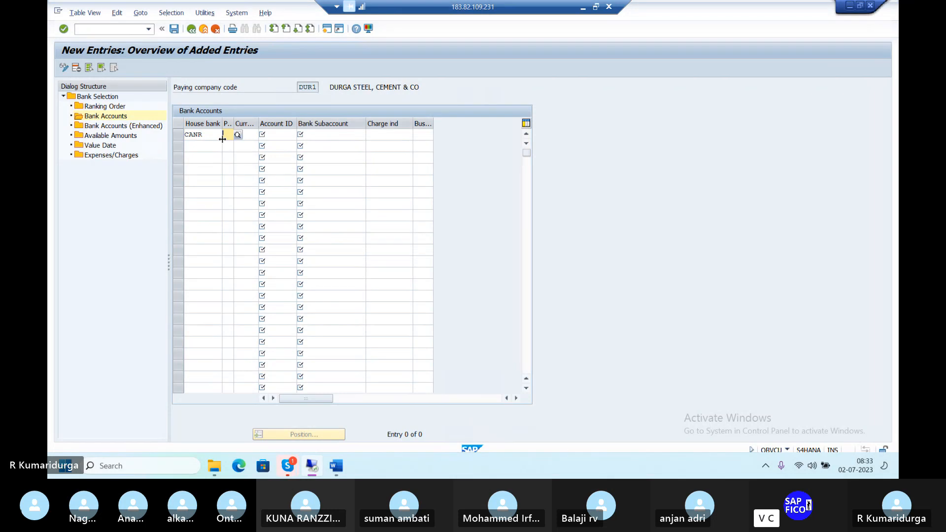
text(C)
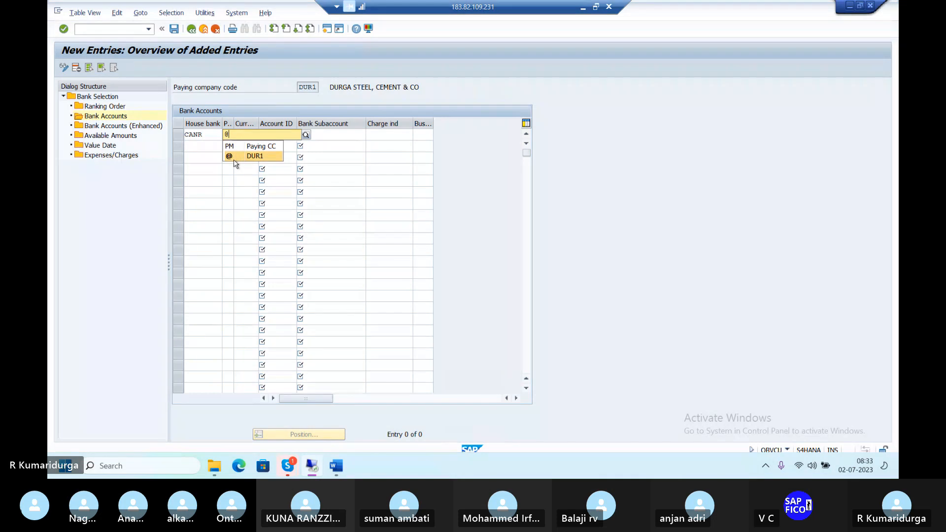
click(237, 156)
key(Tab)
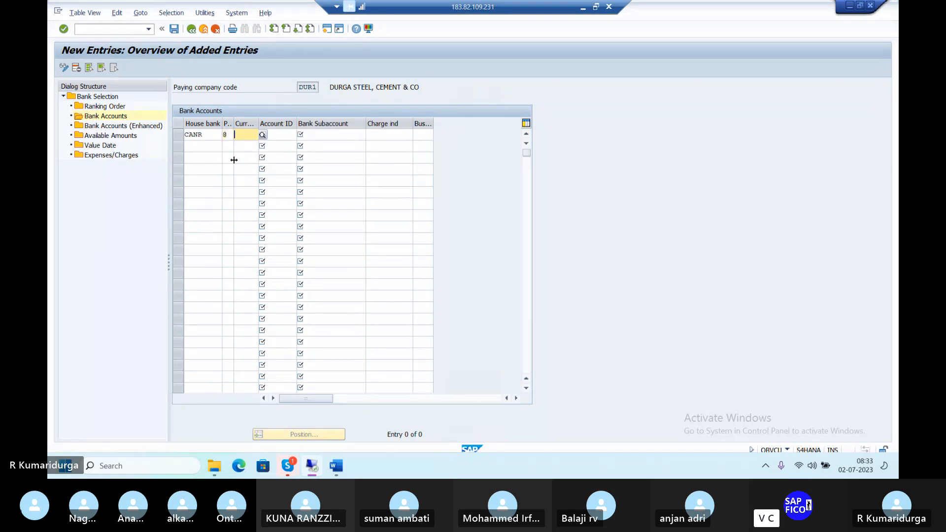
Set currency INR and account ID CANR1 for the entry.
text(INR)
key(Tab)
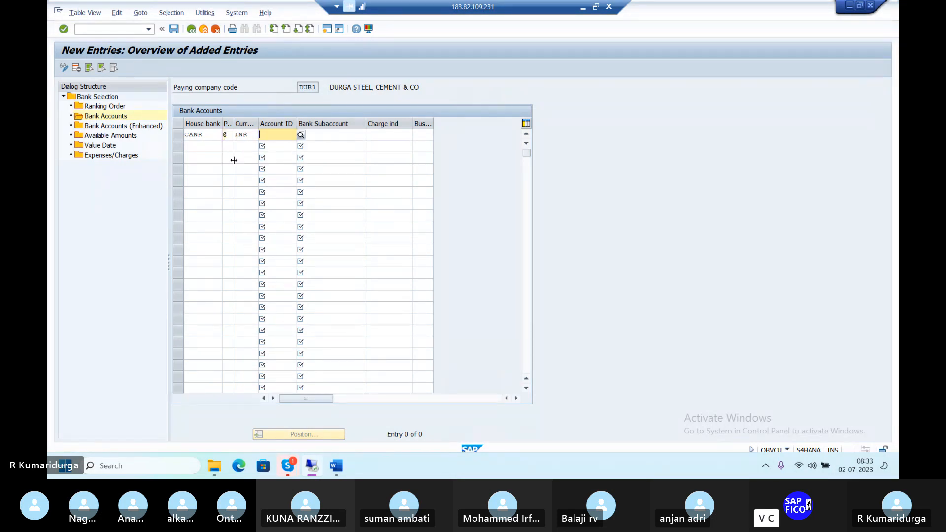
text(C)
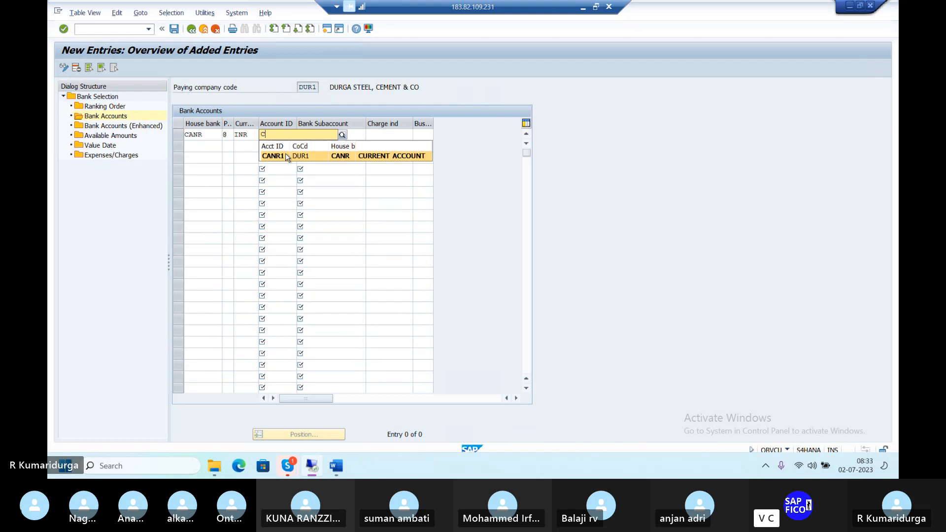
click(287, 156)
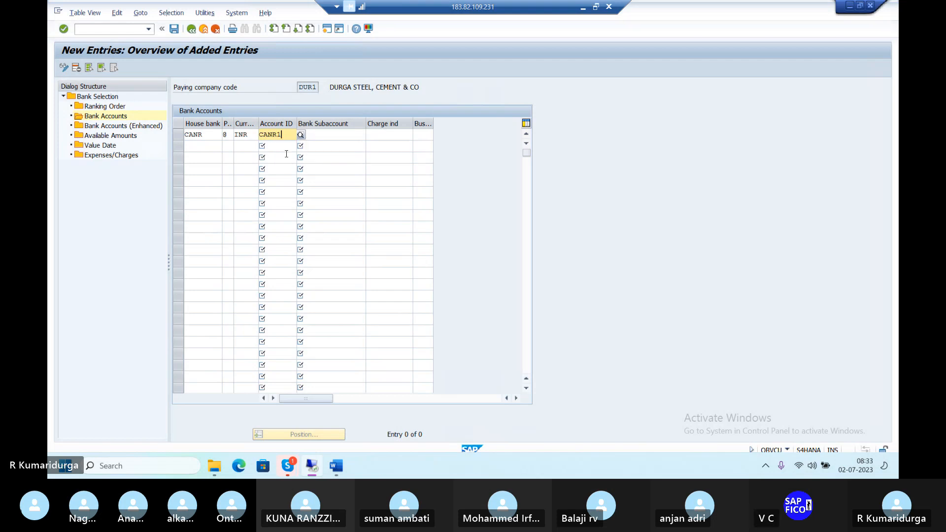
key(Tab)
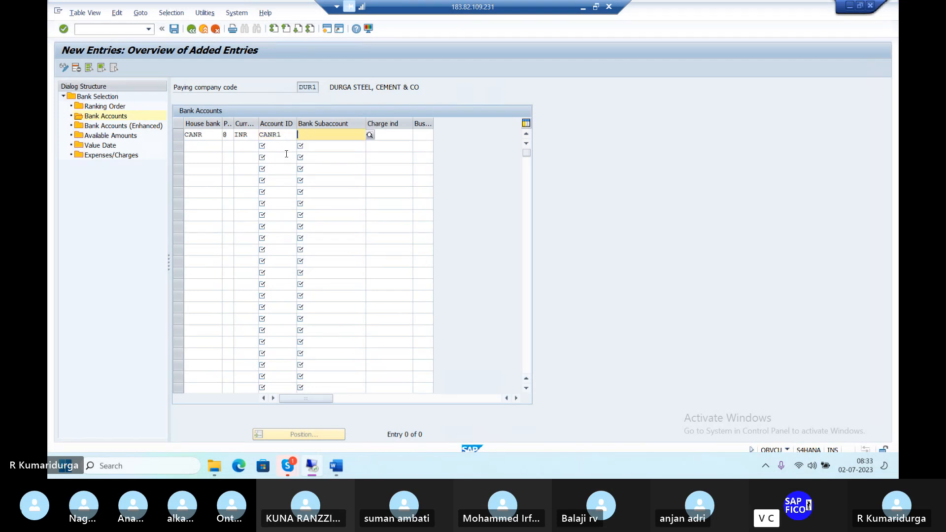
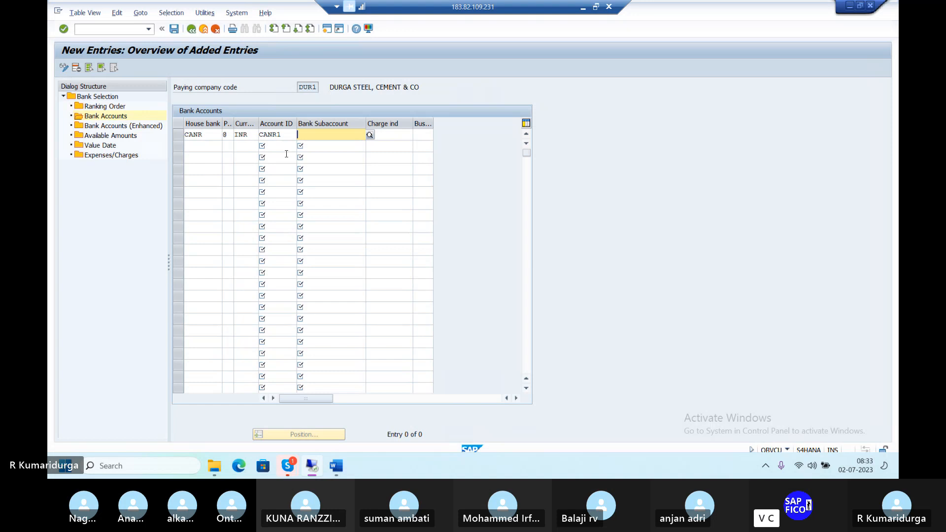
Pick G/L account 200100 (ICICI BANK ACCOUNT) as CANR1's subaccount, save, then open Bank Accounts (Enhanced).
click(370, 135)
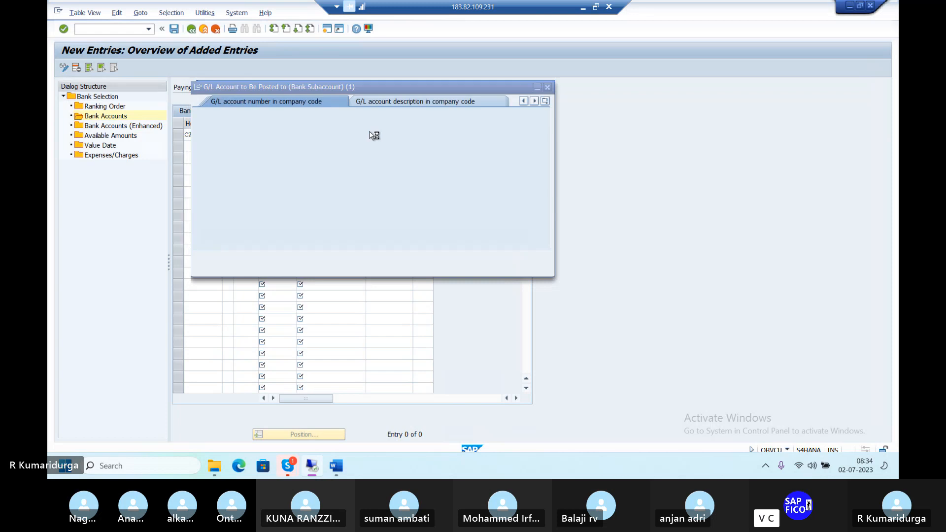
key(Return)
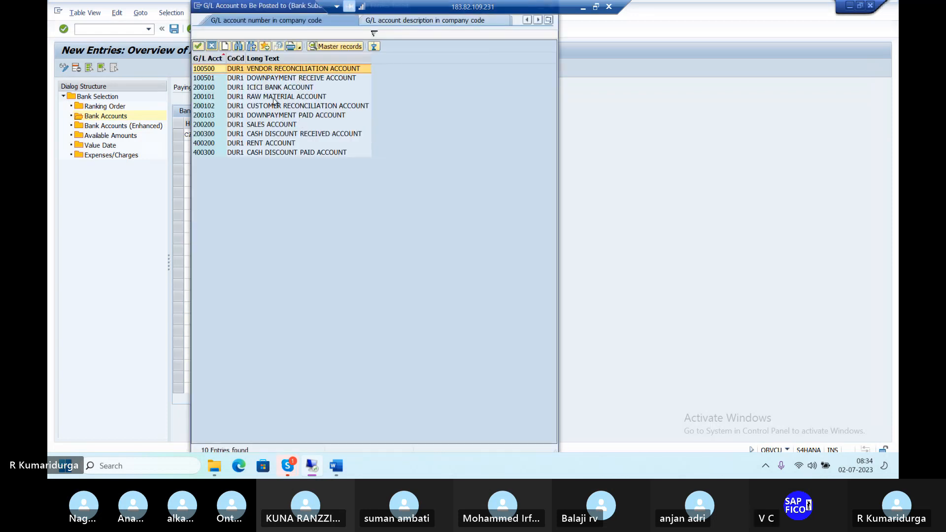
double_click(286, 90)
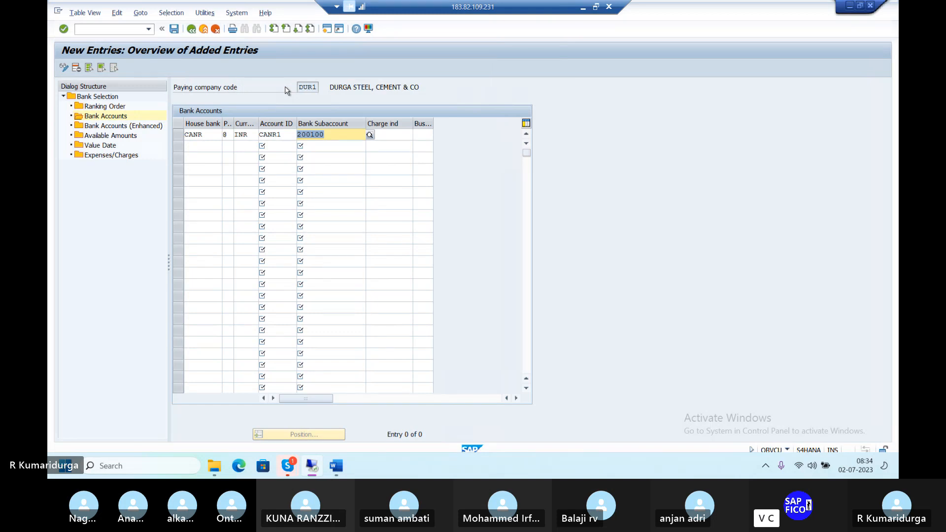
key(Return)
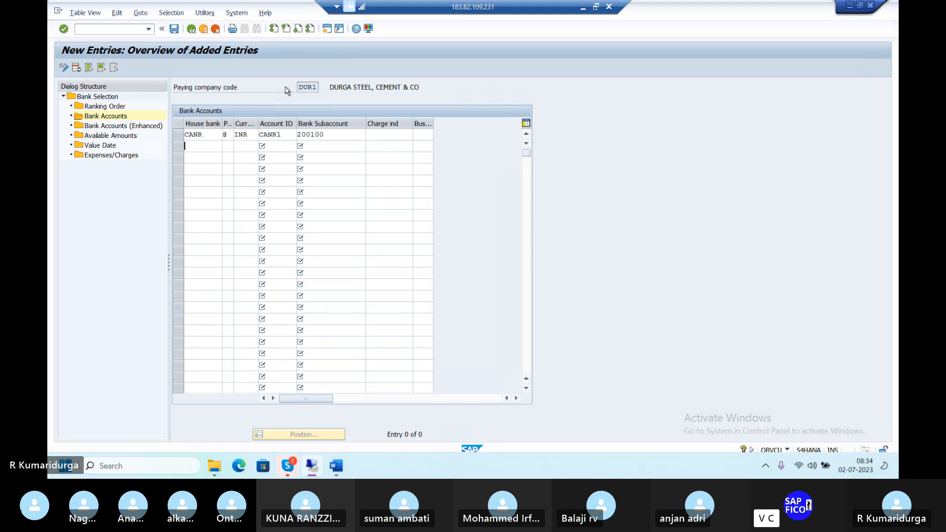
click(174, 30)
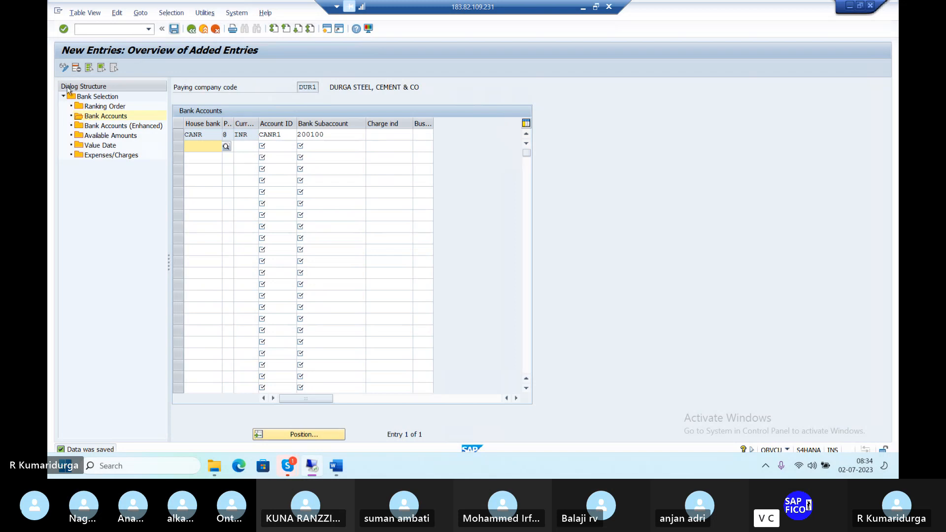
click(98, 127)
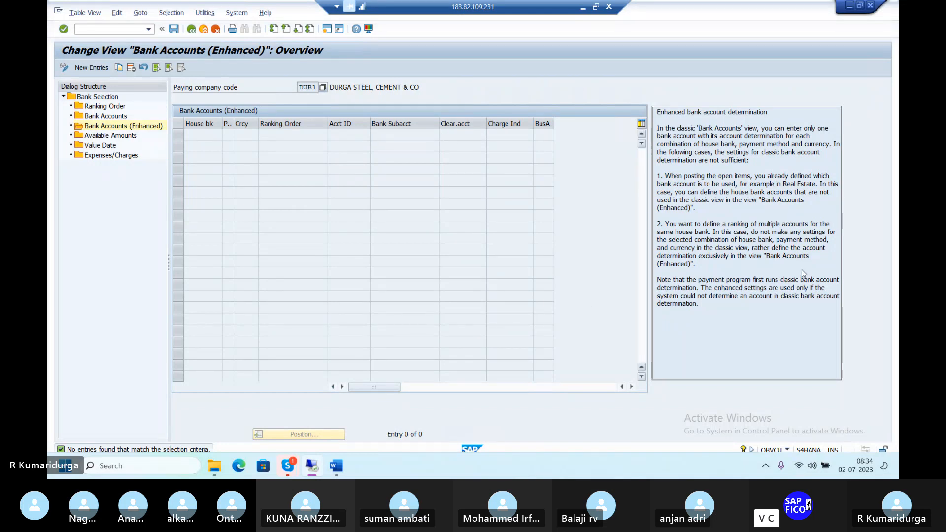
Review the Bank Accounts (Enhanced) help text and start a new entry for DUR1.
drag(794, 256, 772, 70)
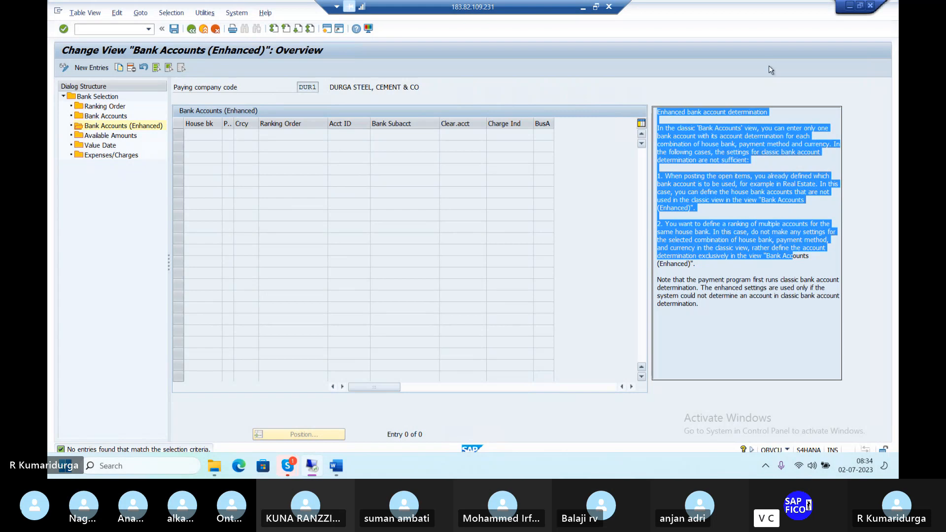
click(779, 114)
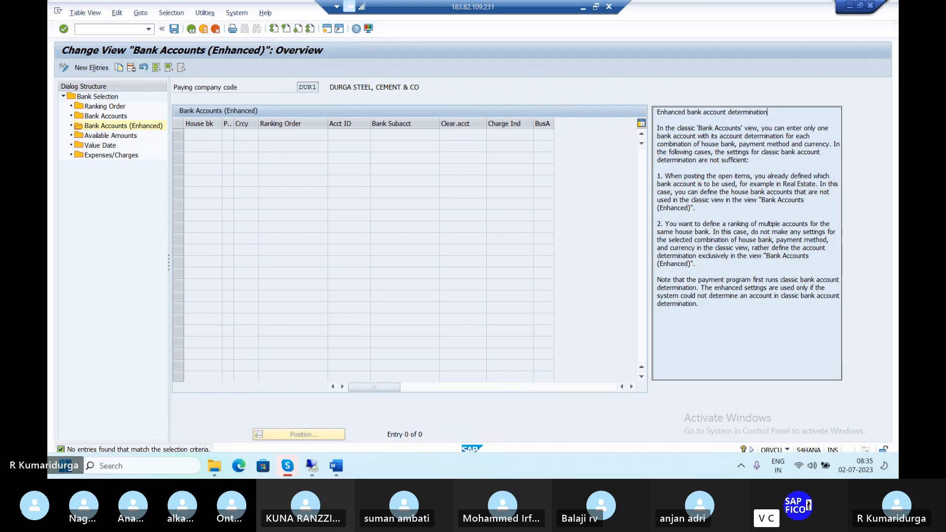
click(92, 68)
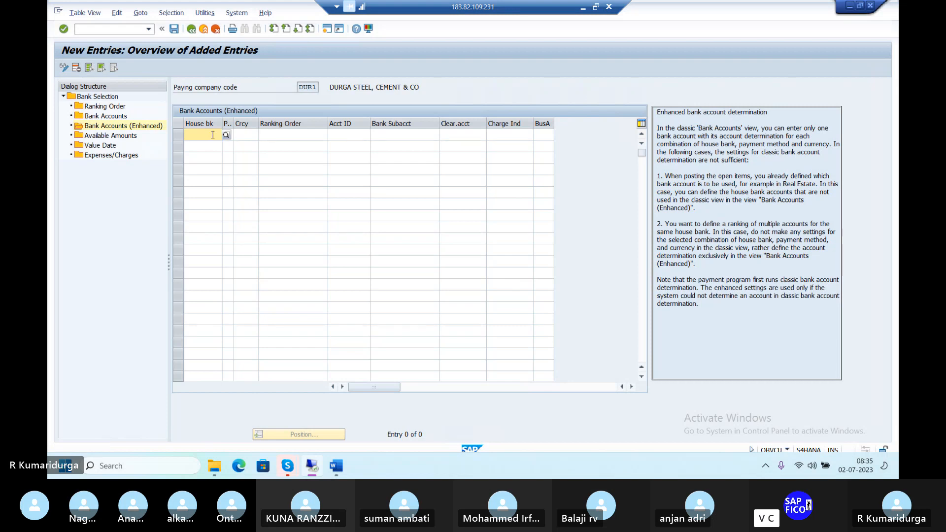
Fill the row with house bank CANR, payment method @, currency INR, ranking 1 and account CANR1.
text(C)
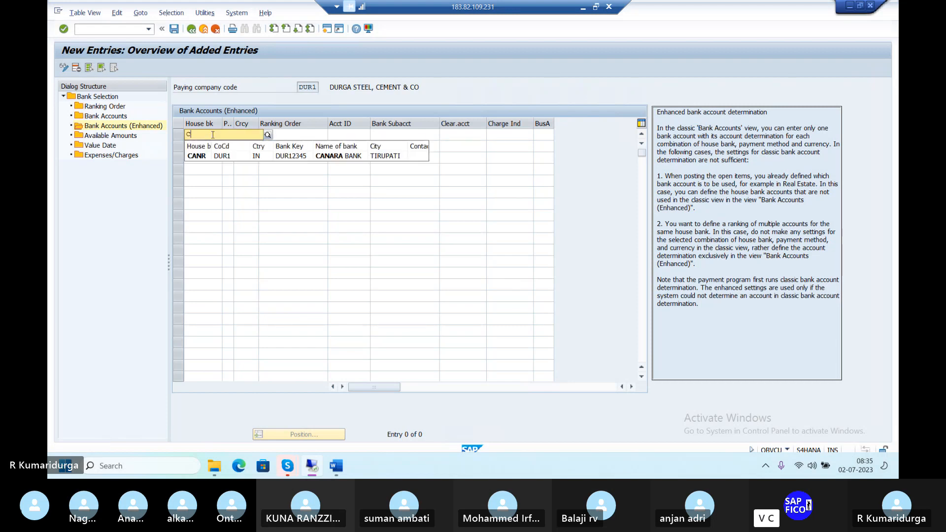
key(Return)
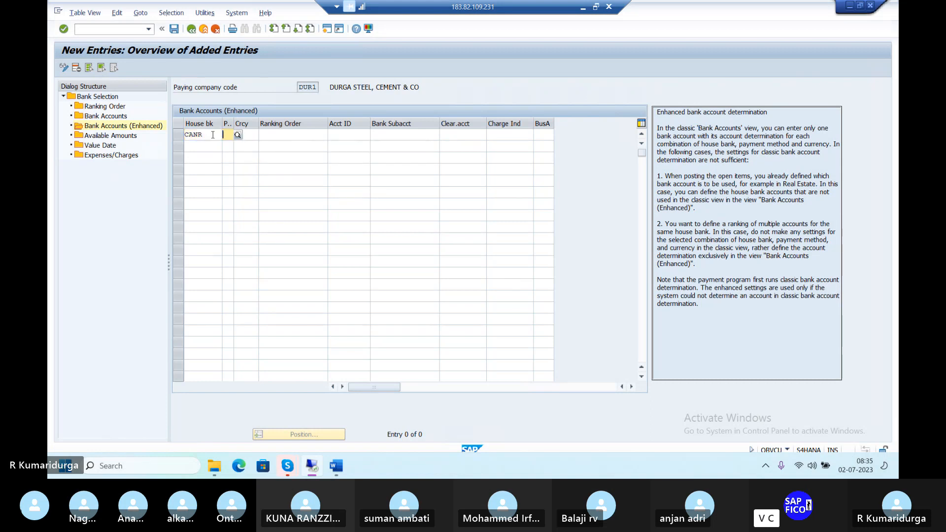
text(@)
key(Tab)
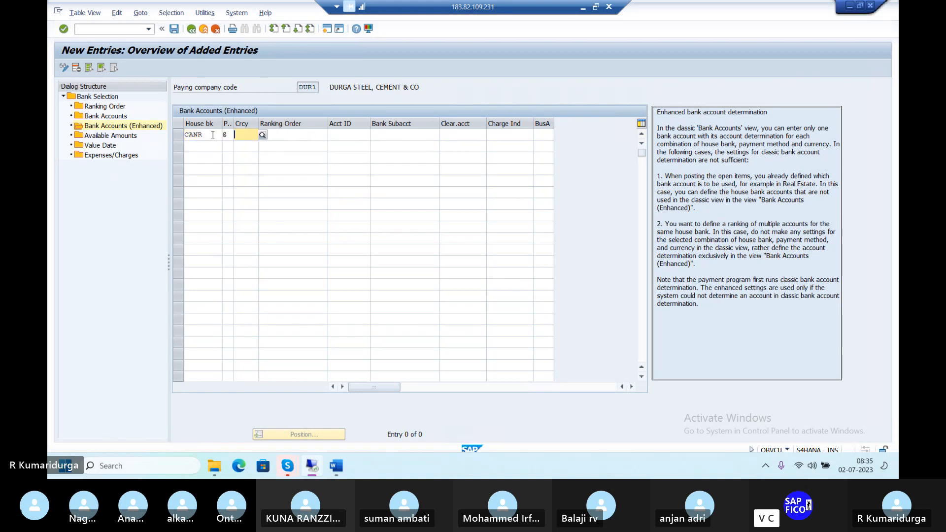
text(INR)
key(Tab)
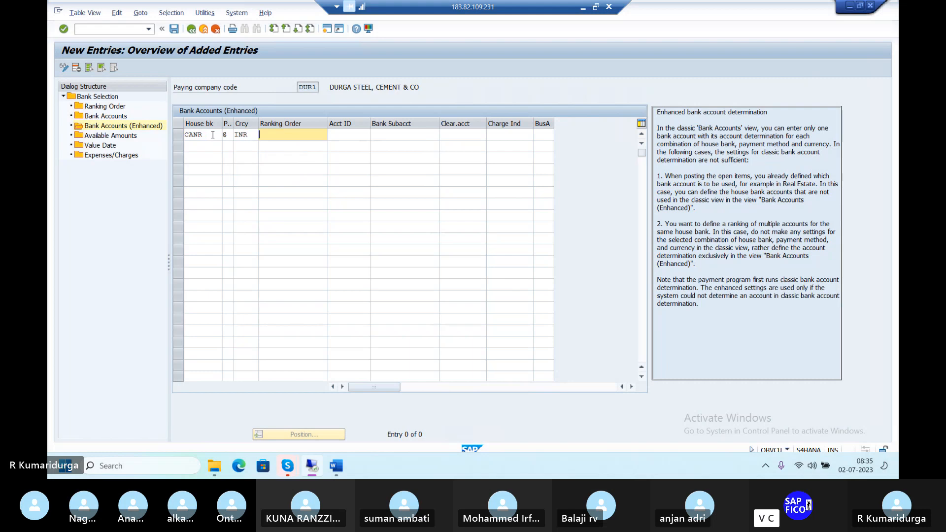
text(1)
key(Tab)
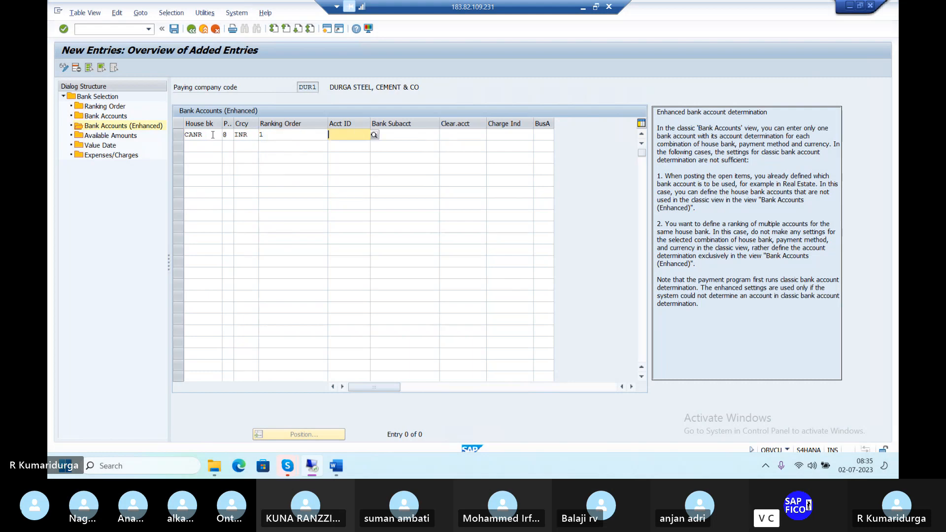
text(CANR1)
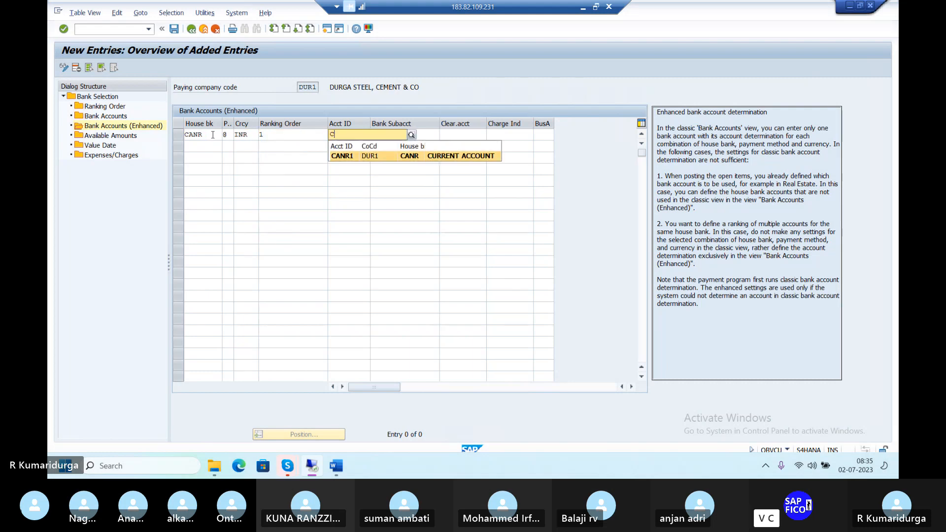
key(Tab)
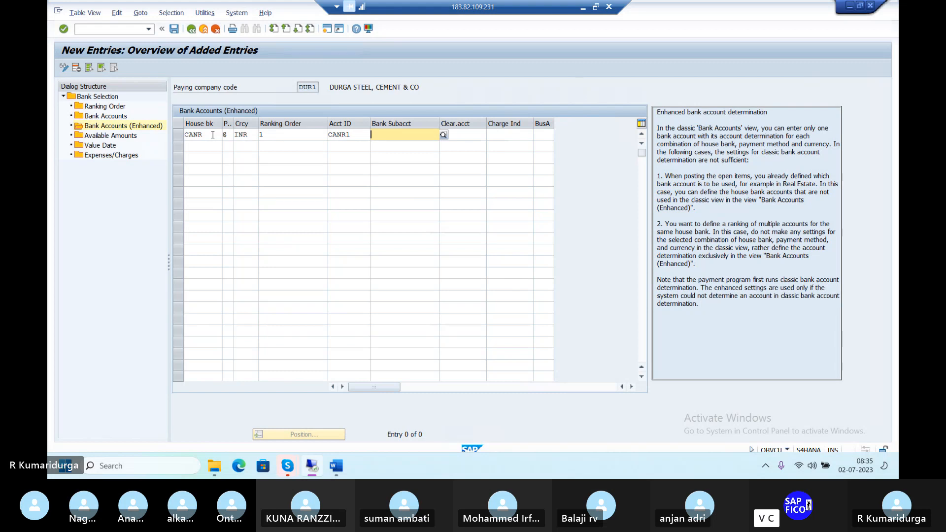
Set bank subaccount 200100, leave the clearing account empty, and save the row.
text(2)
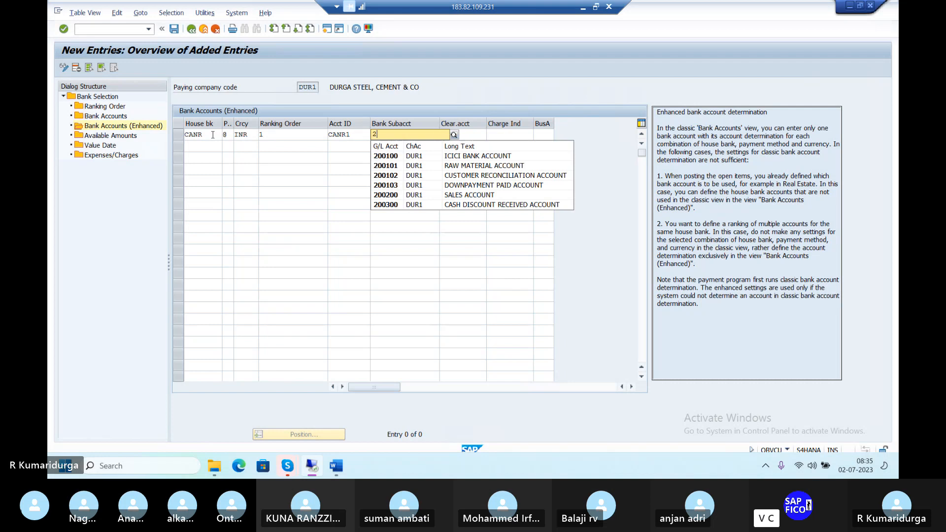
click(387, 157)
key(Tab)
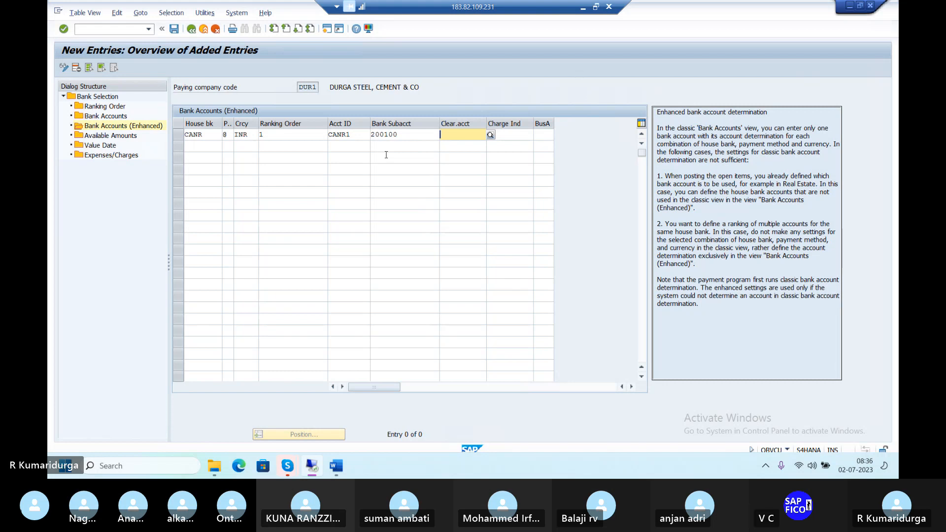
click(490, 135)
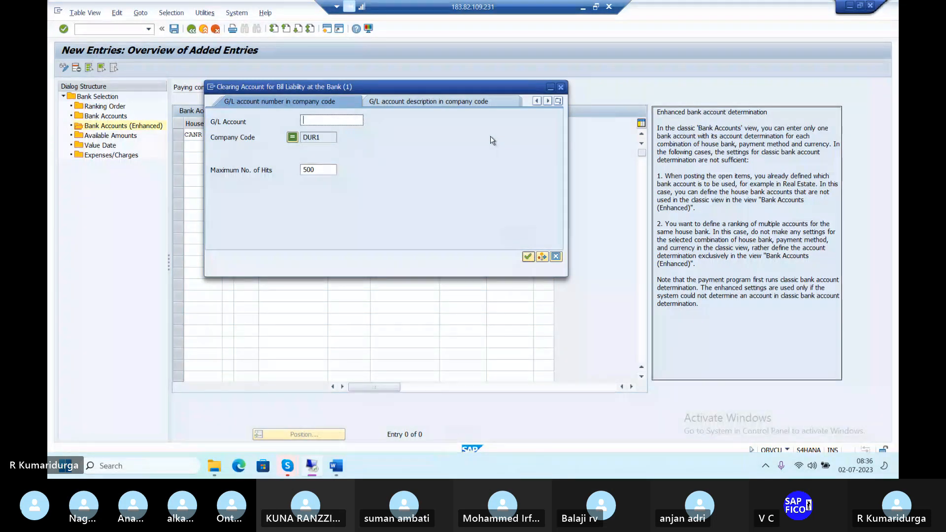
key(Escape)
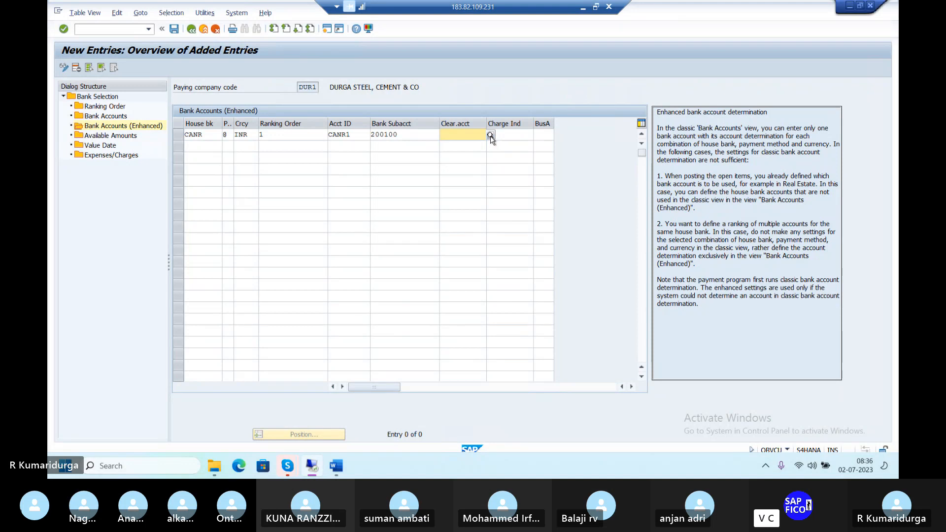
key(Return)
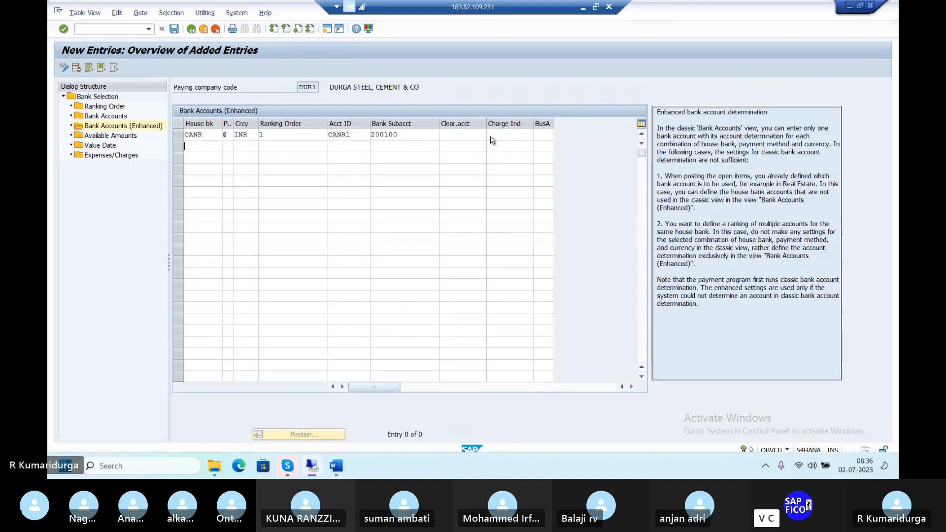
click(174, 29)
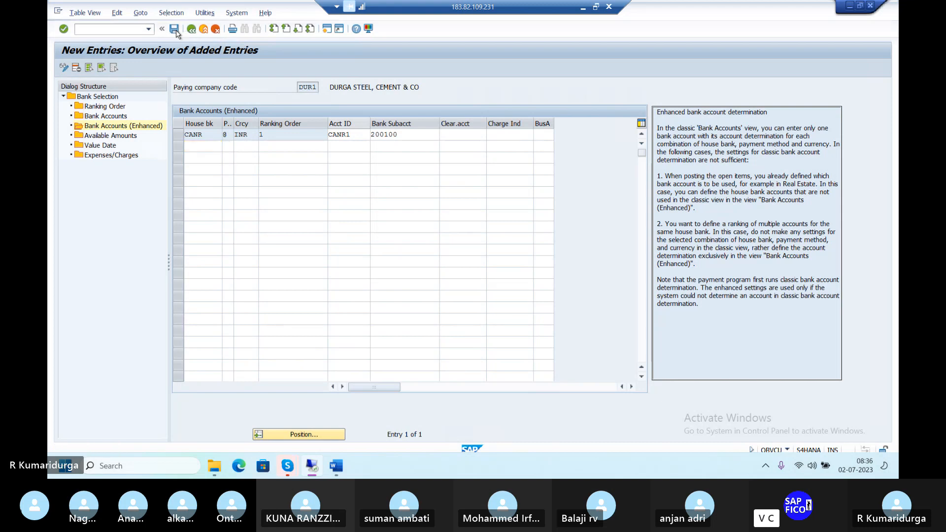
Add an Available Amounts row for CANR/CANR1 with 999 days and currency INR.
double_click(92, 136)
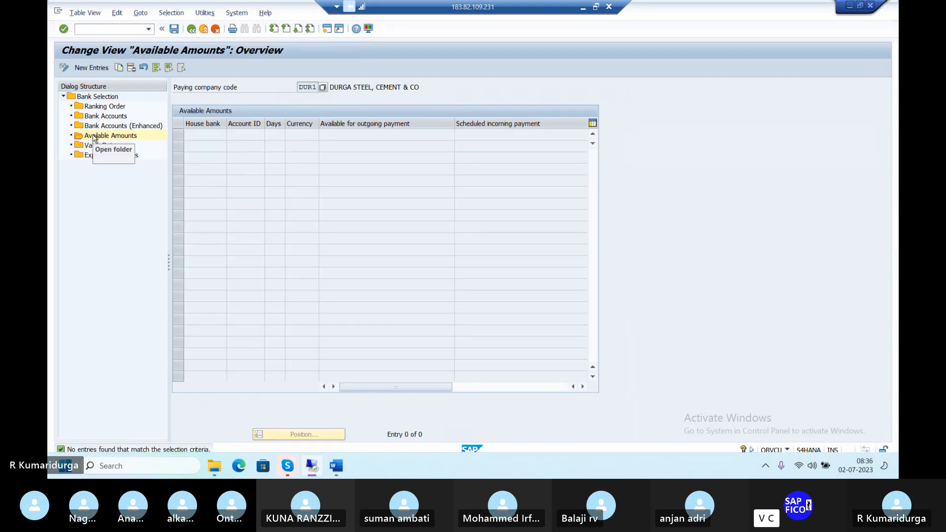
click(96, 68)
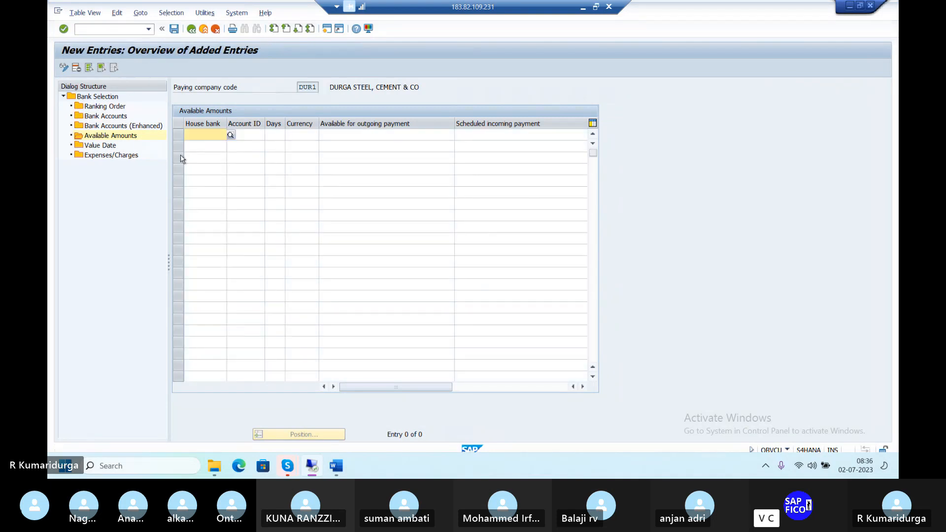
text(C)
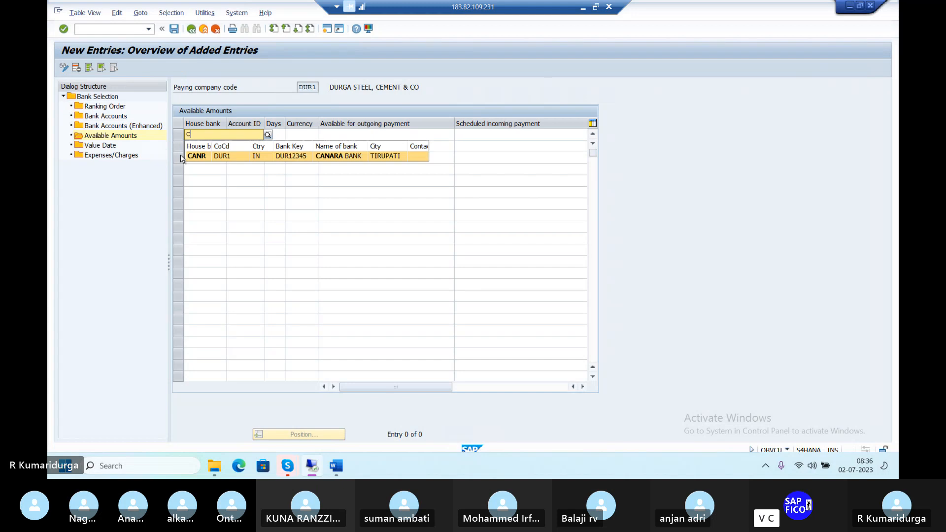
key(Tab)
text(C)
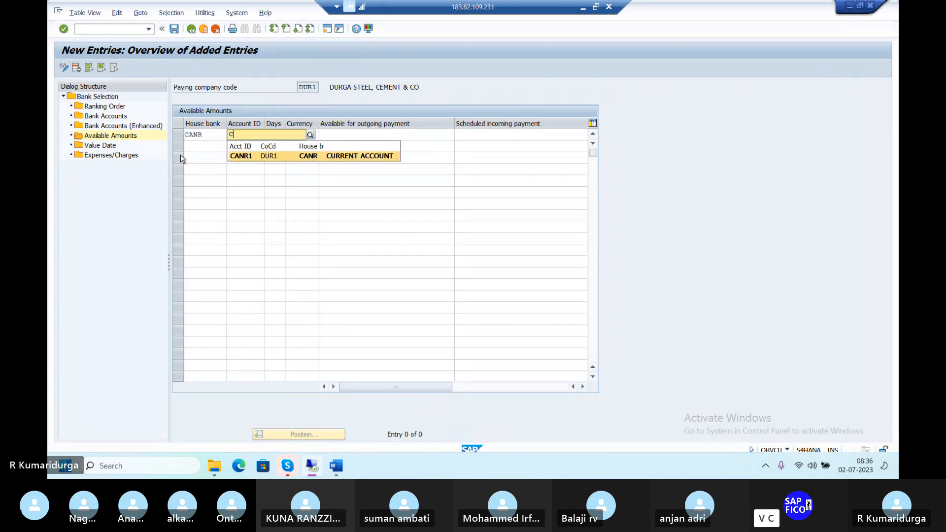
key(Return)
key(Tab)
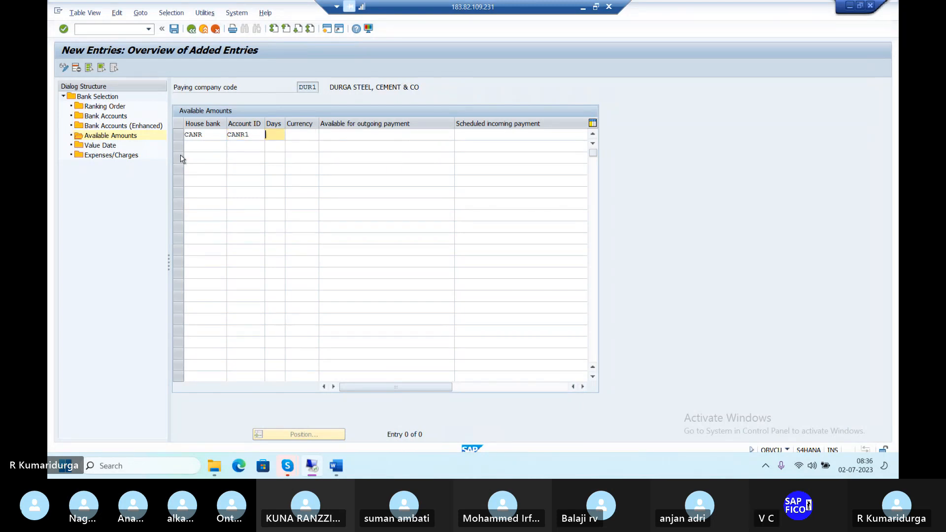
text(999)
key(Tab)
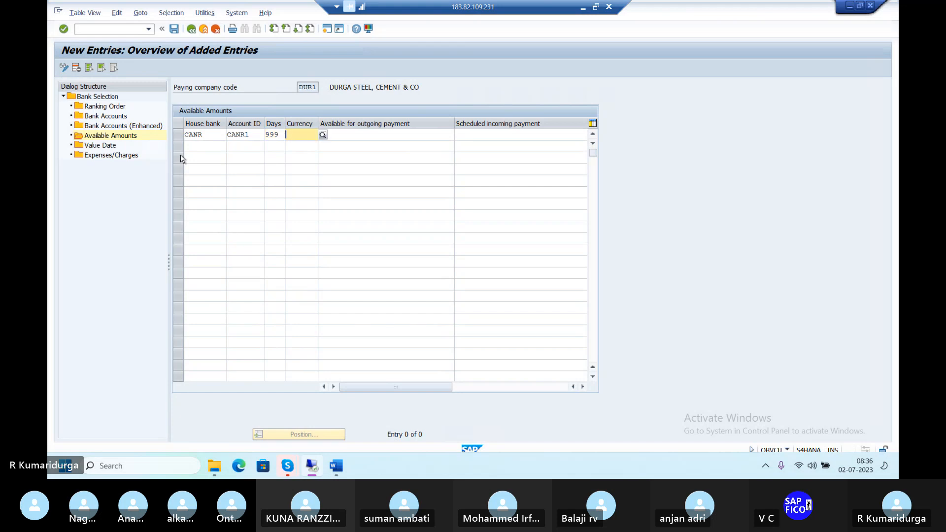
text(INR)
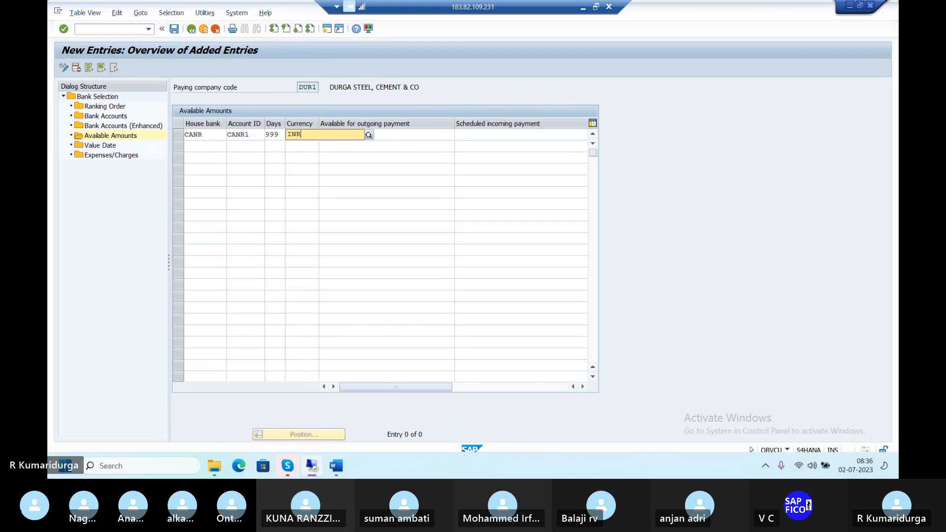
key(Tab)
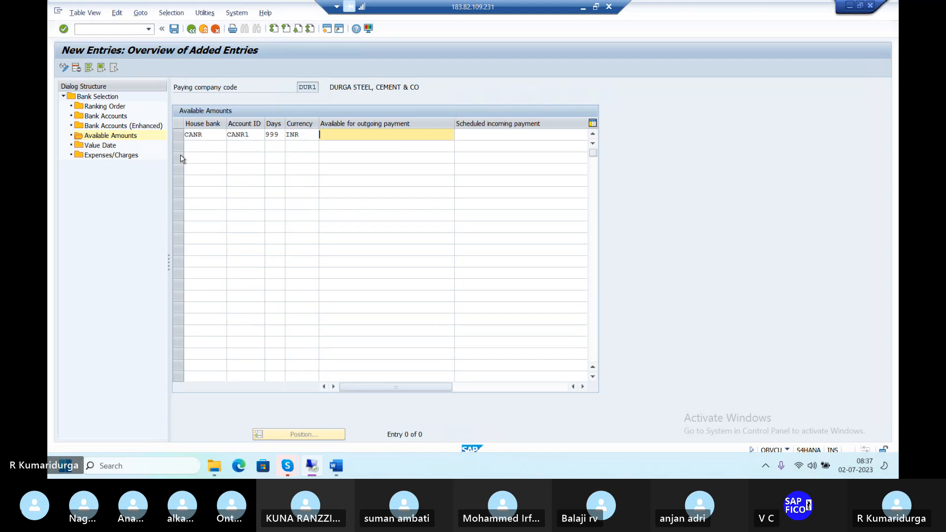
Enter 999999999 as the amount available for outgoing payment.
text(999)
key(BackSpace)
key(BackSpace)
key(BackSpace)
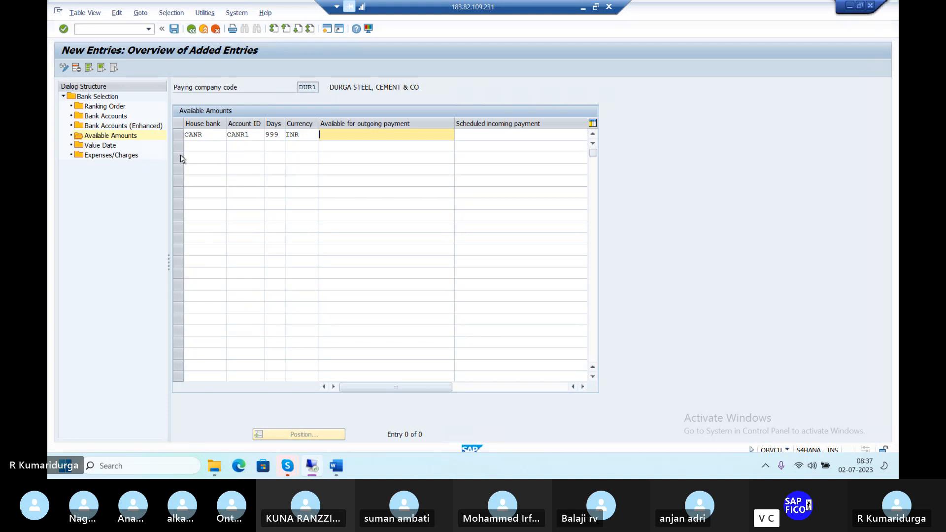
text(9)
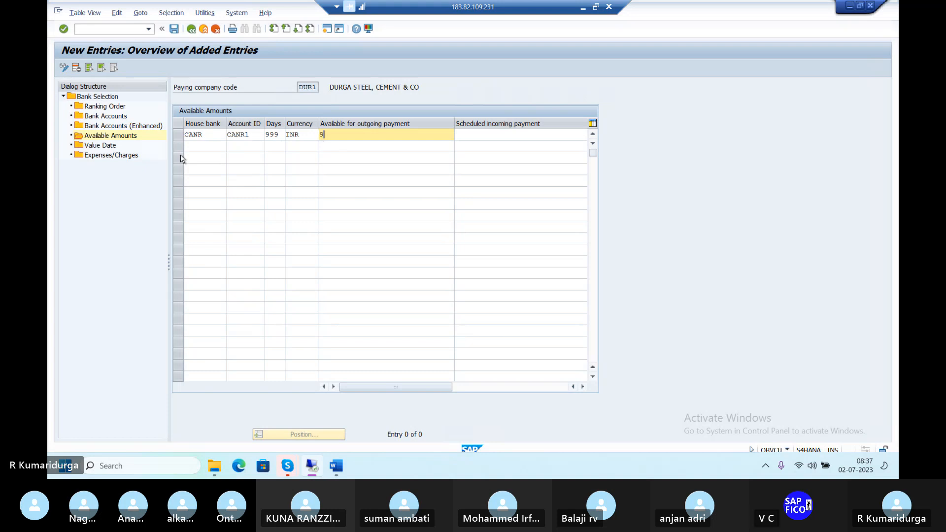
text(99999999)
key(Tab)
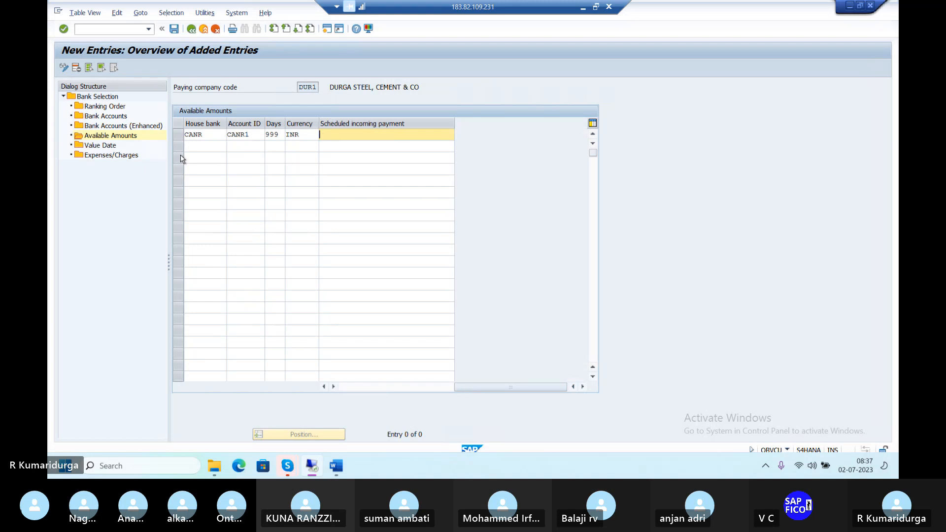
Enter 99999999 as the scheduled incoming payment and save the CANR/CANR1 available amounts row.
click(325, 388)
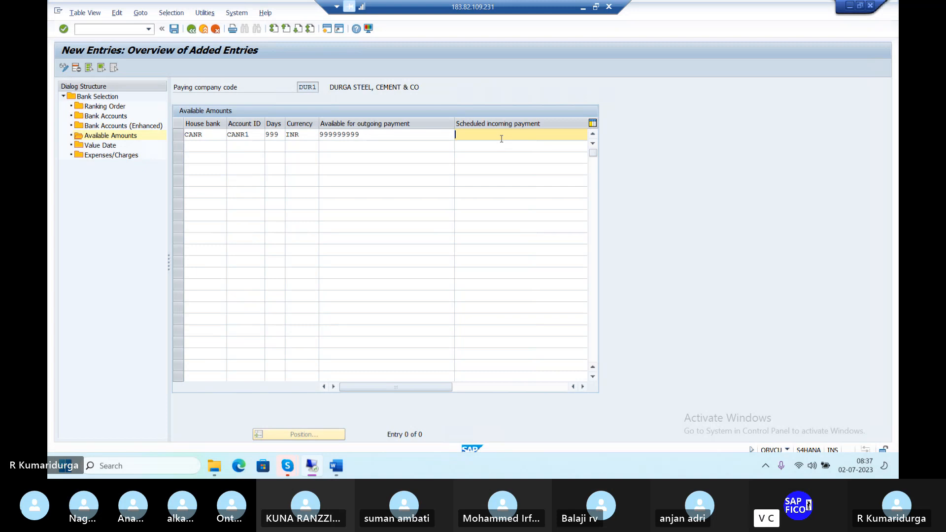
text(9)
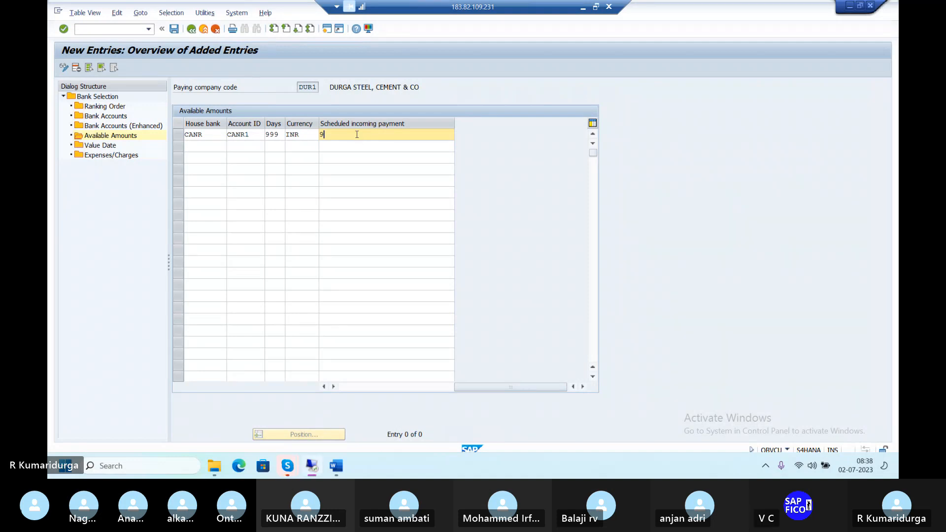
text(9999999)
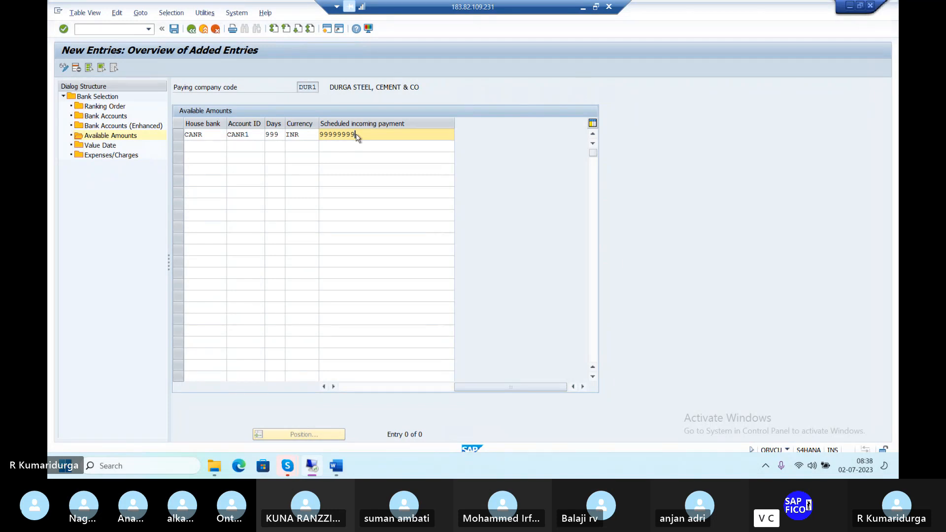
key(Return)
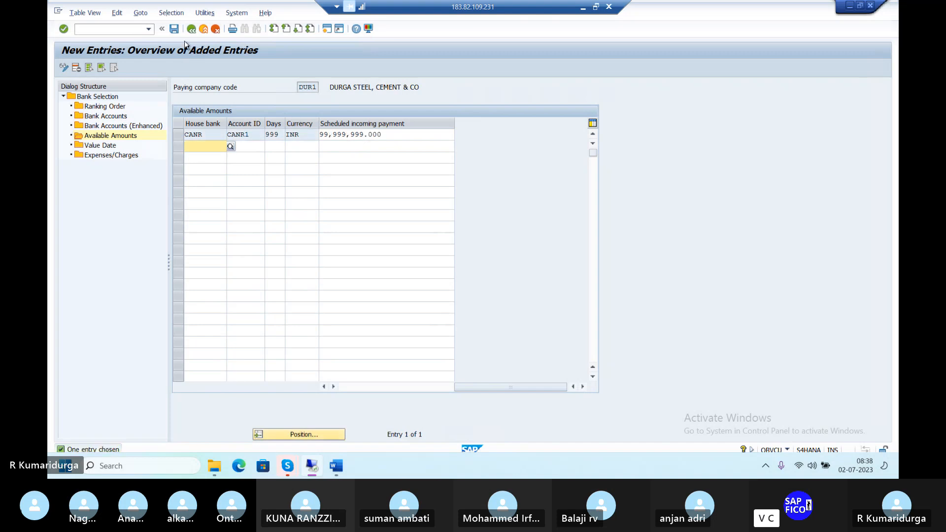
click(162, 29)
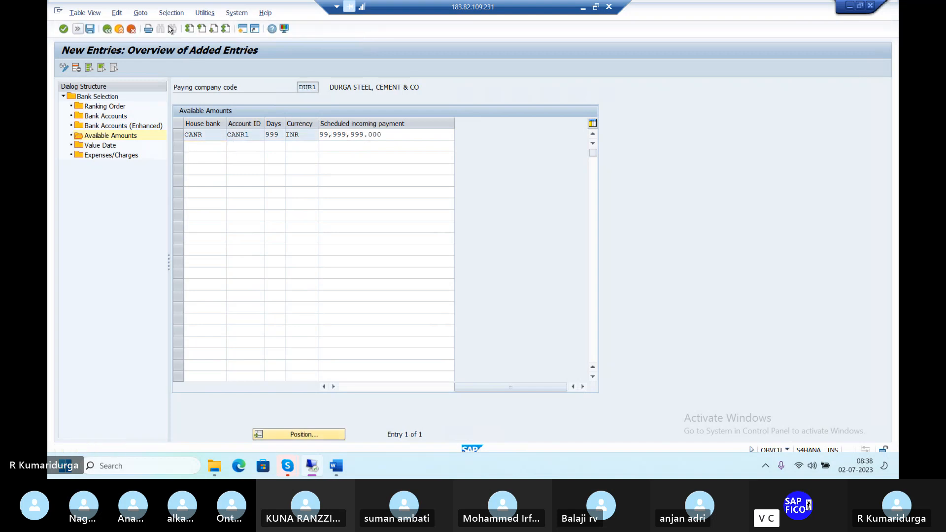
click(78, 31)
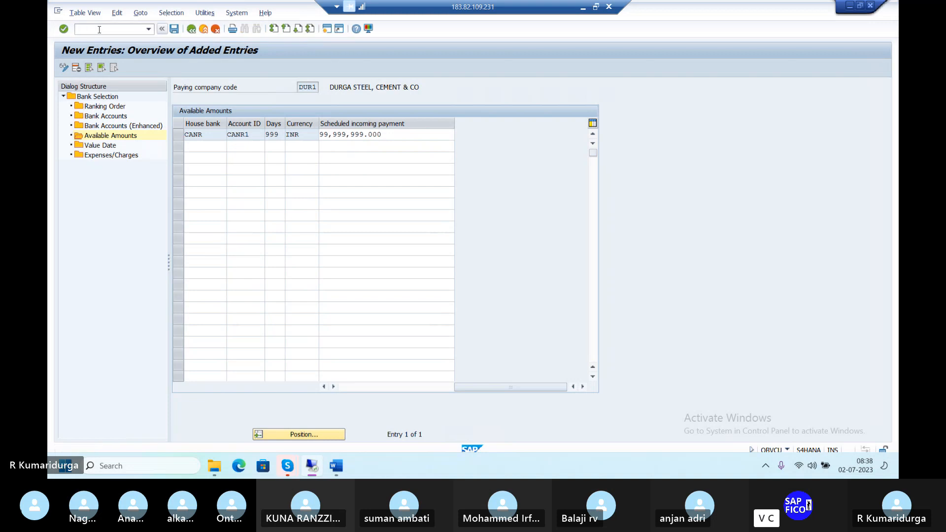
click(178, 31)
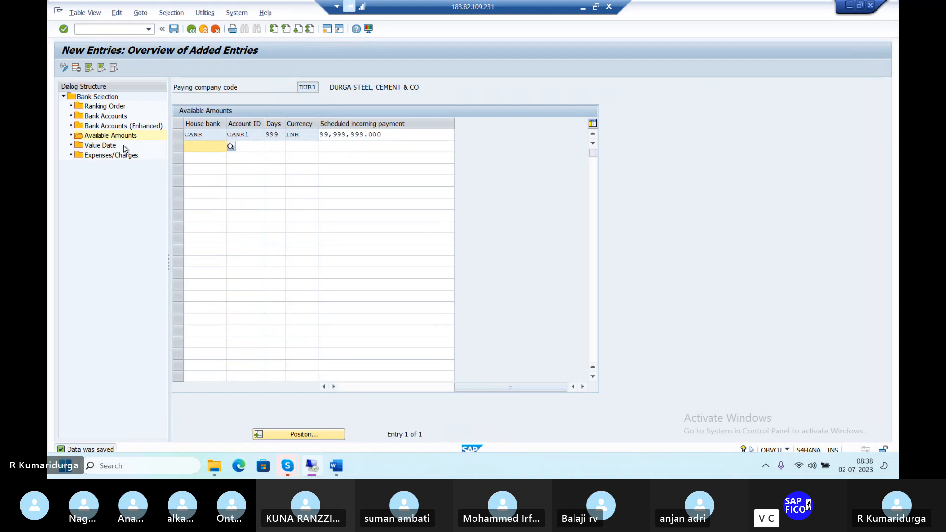
click(345, 389)
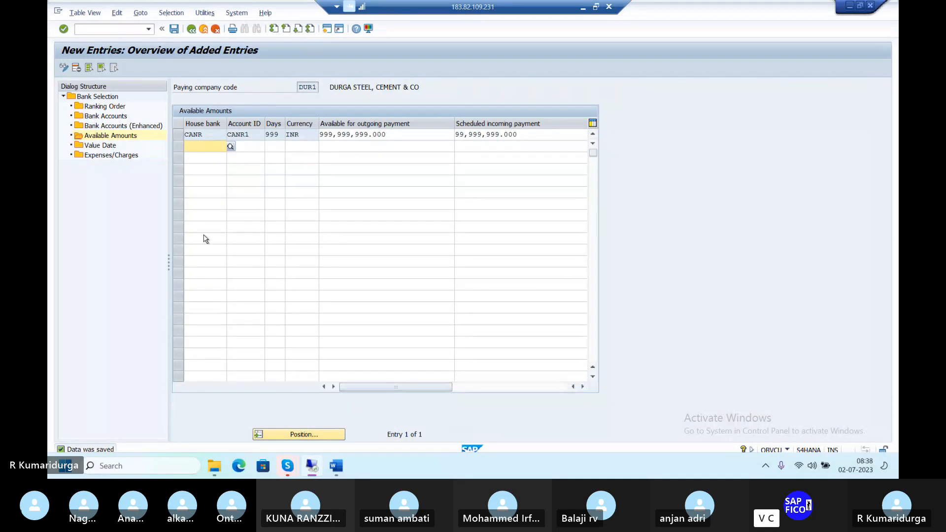
click(94, 150)
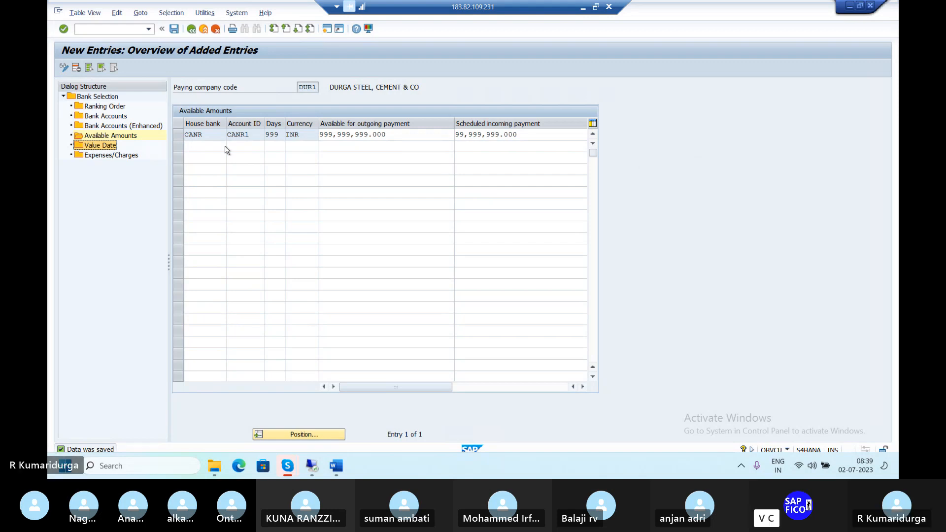
Confirm Value Date has no entries, exit with /n, and enter transaction /NOBA7.
double_click(101, 147)
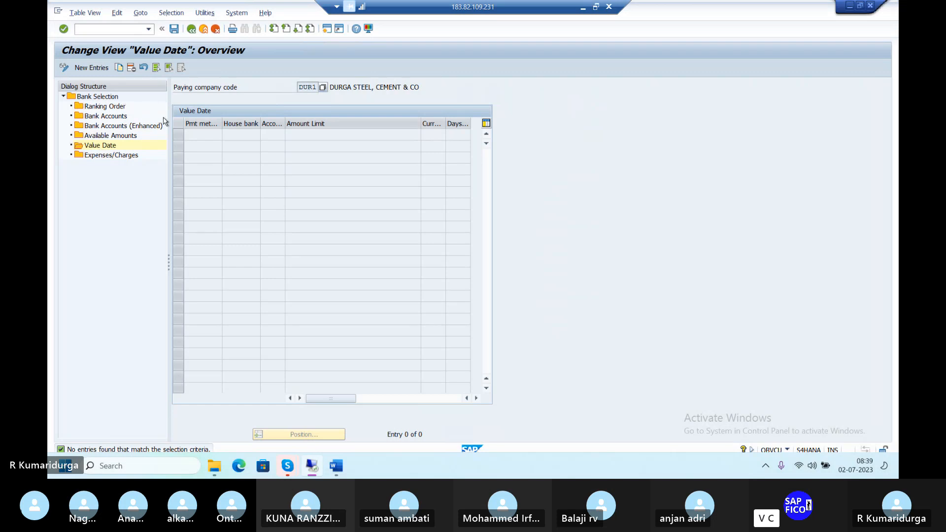
click(117, 31)
text(/n)
key(Return)
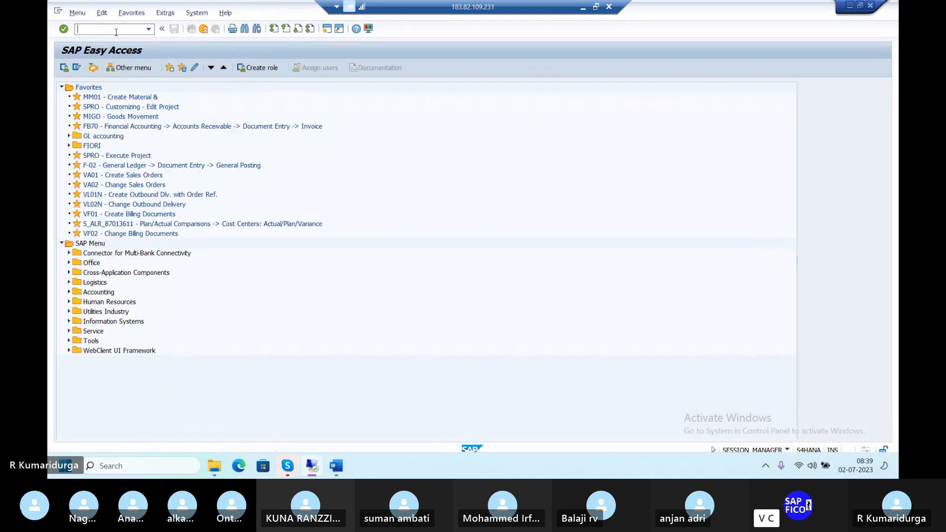
text(/NOBA7)
Open the OBA7 Document Types list and position it on document type ZP.
key(Return)
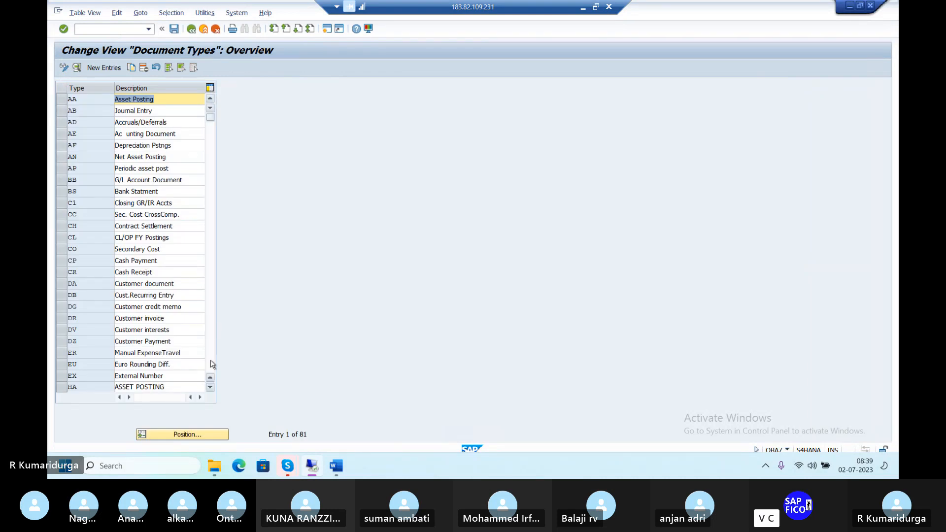
click(210, 389)
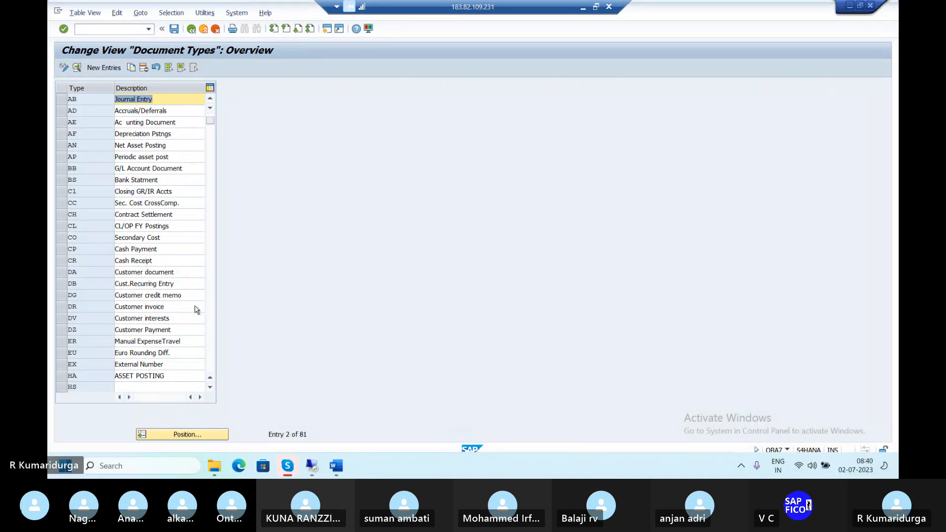
click(209, 388)
click(209, 388)
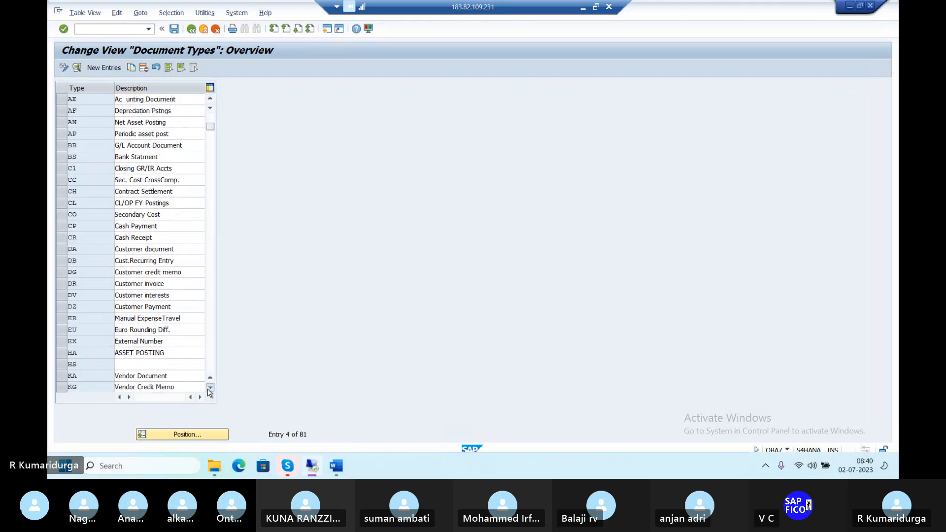
click(209, 388)
click(209, 388)
click(209, 388)
click(209, 388)
click(210, 388)
click(209, 388)
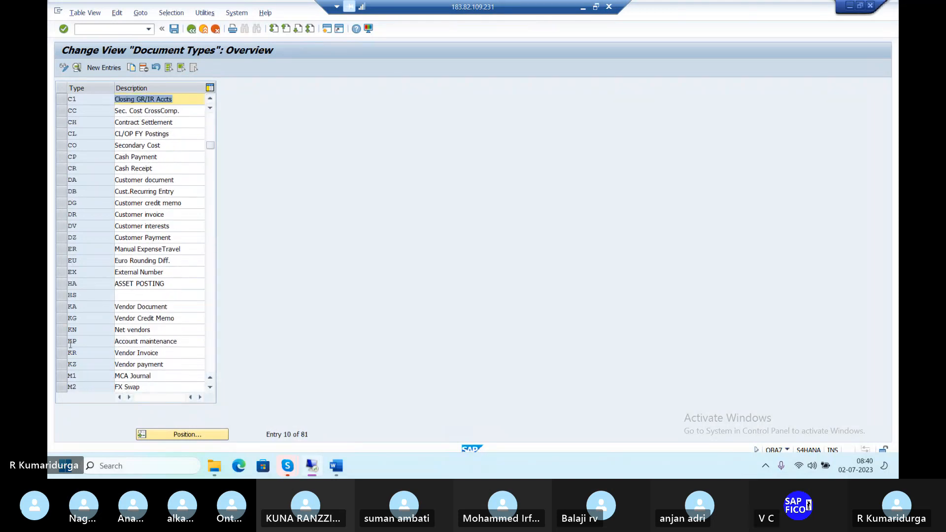
click(159, 435)
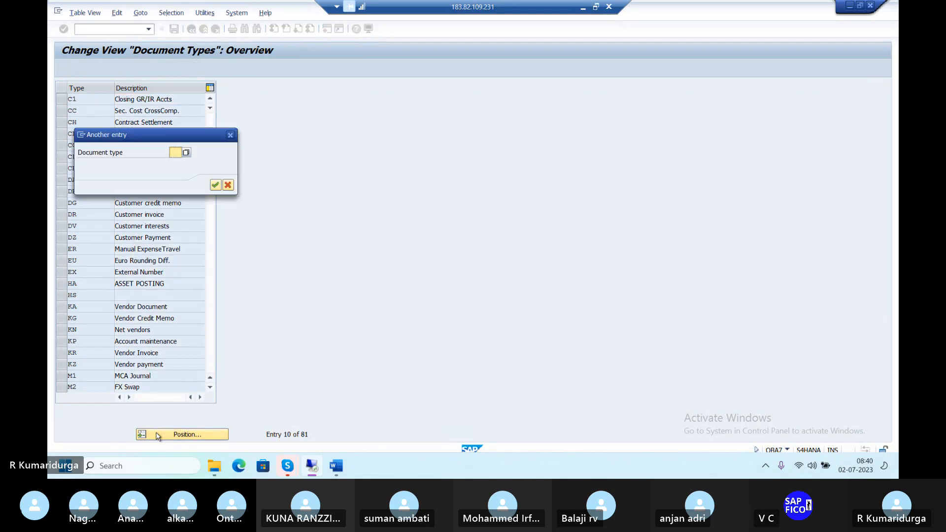
text(zp)
key(Return)
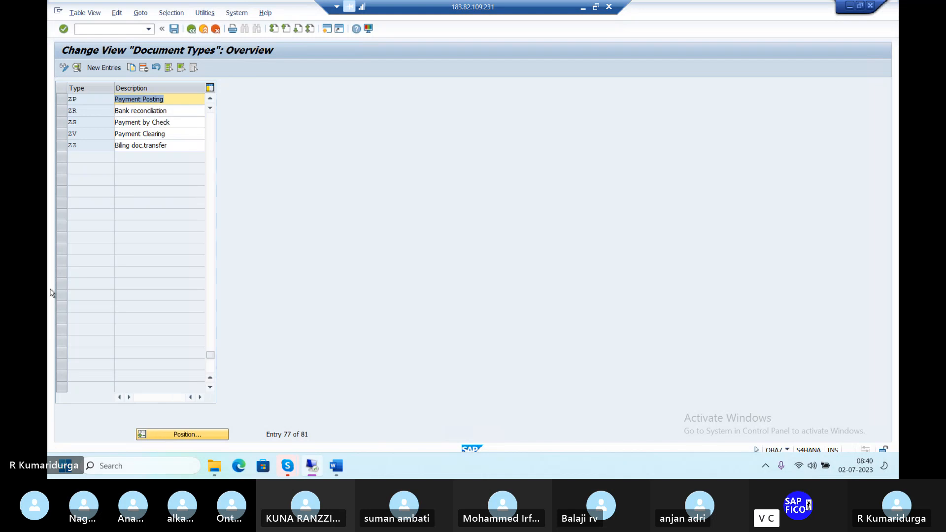
Open ZP's accounting document number ranges for company code DUR1 in change mode.
double_click(79, 100)
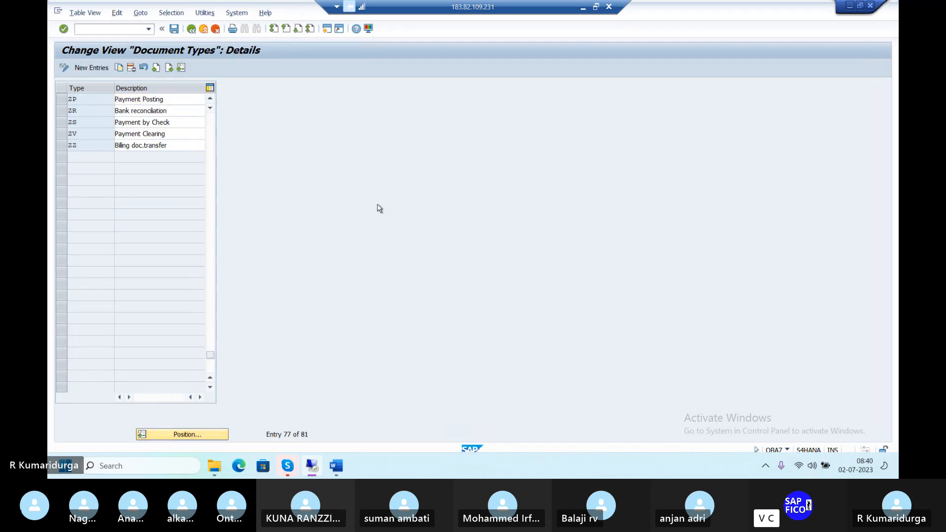
click(320, 125)
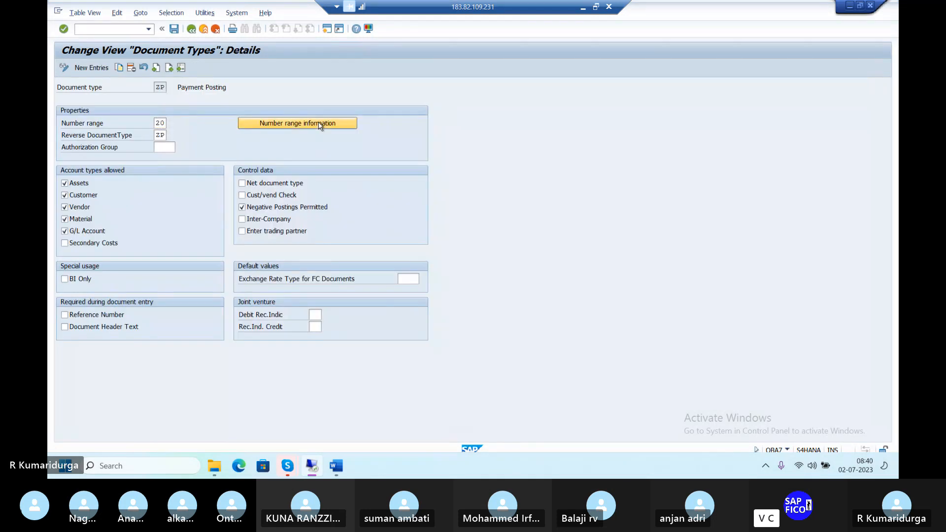
text(DUR1)
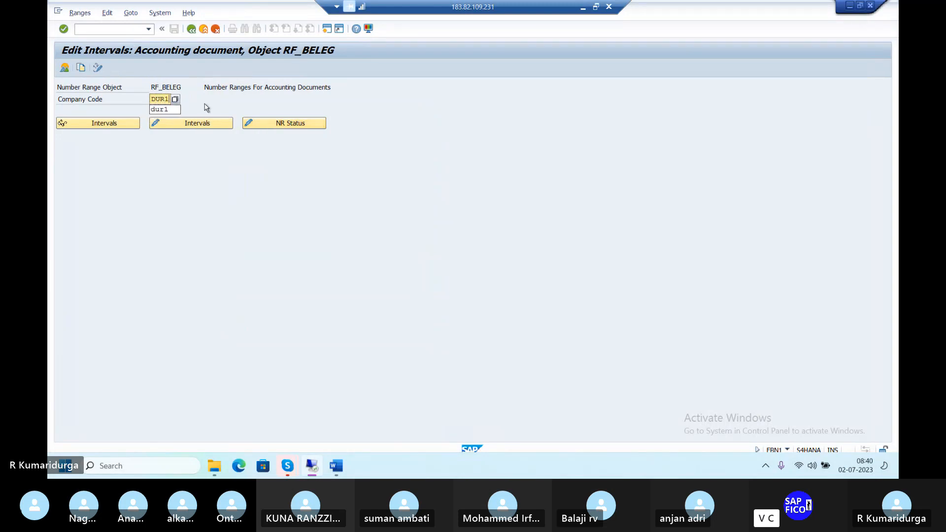
click(201, 124)
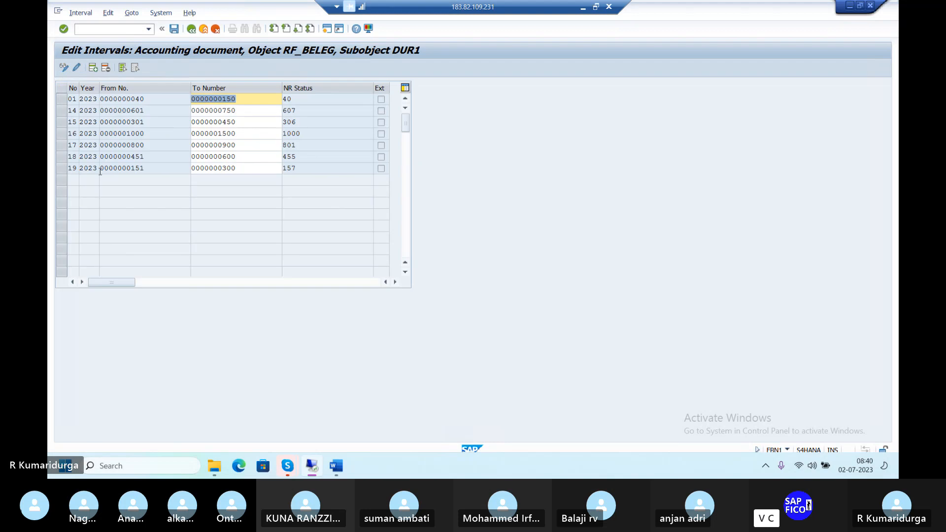
Insert interval 20 for 2023 from 1600 to 1800, save it, and return to ZP.
click(92, 69)
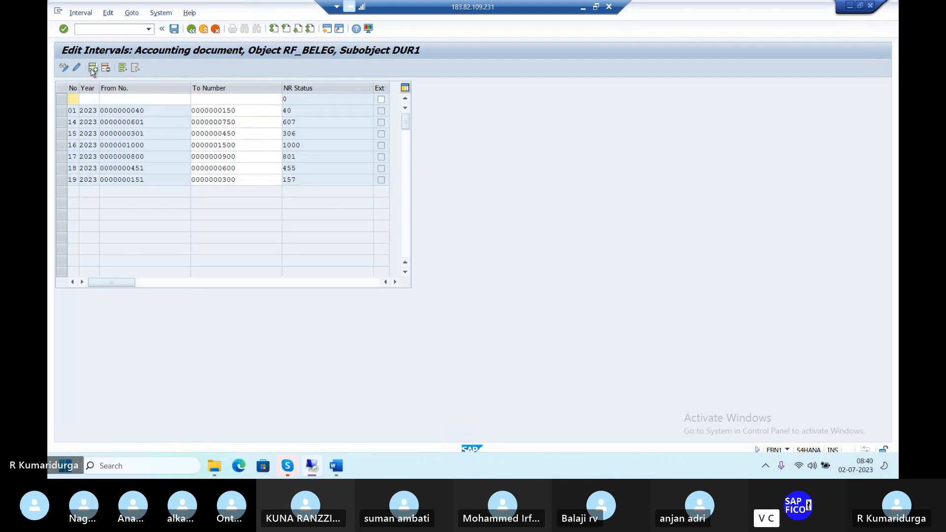
text(20)
text(2023)
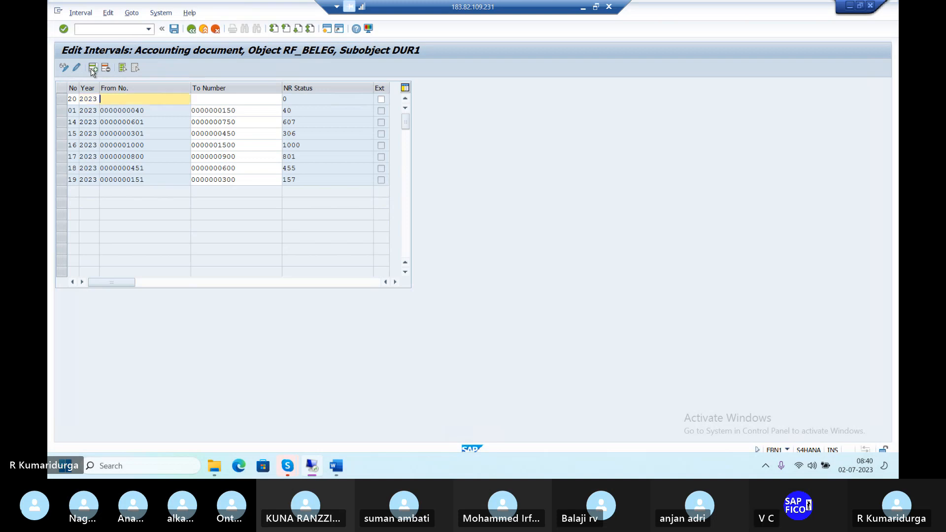
text(1600)
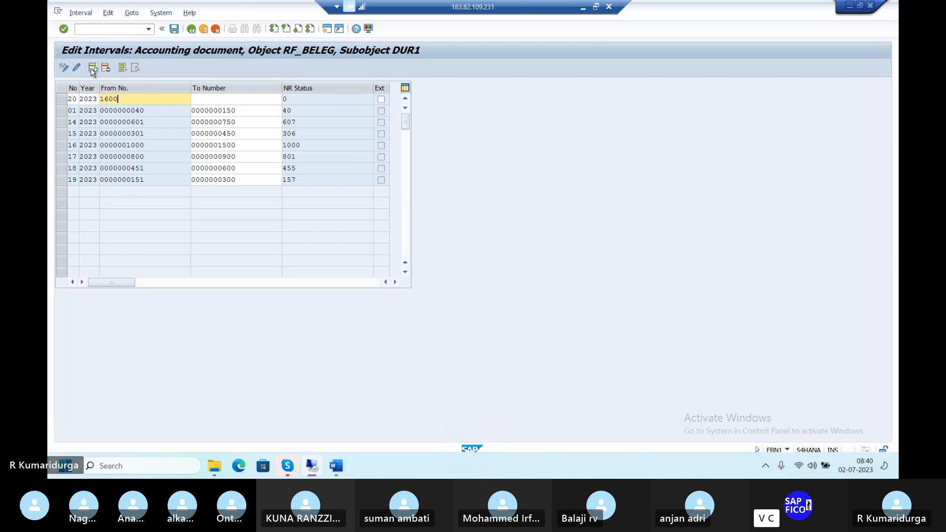
key(Tab)
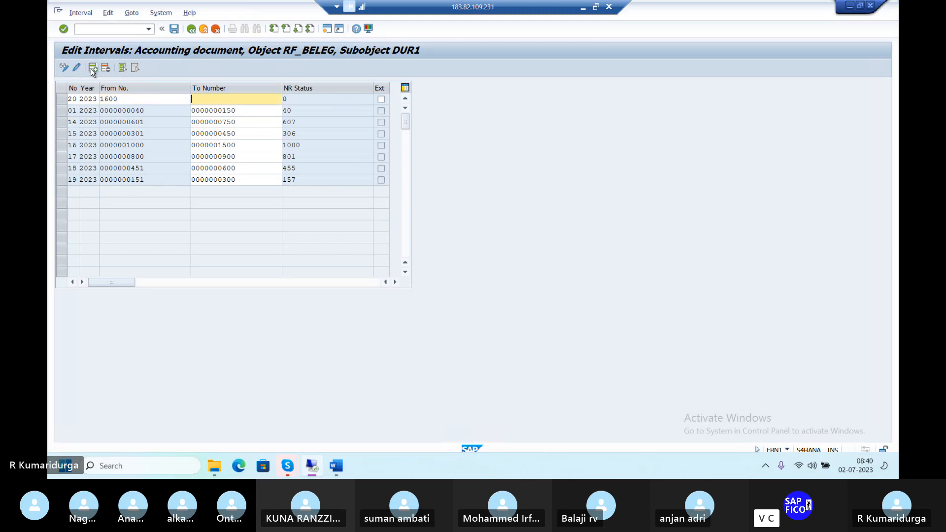
text(1800)
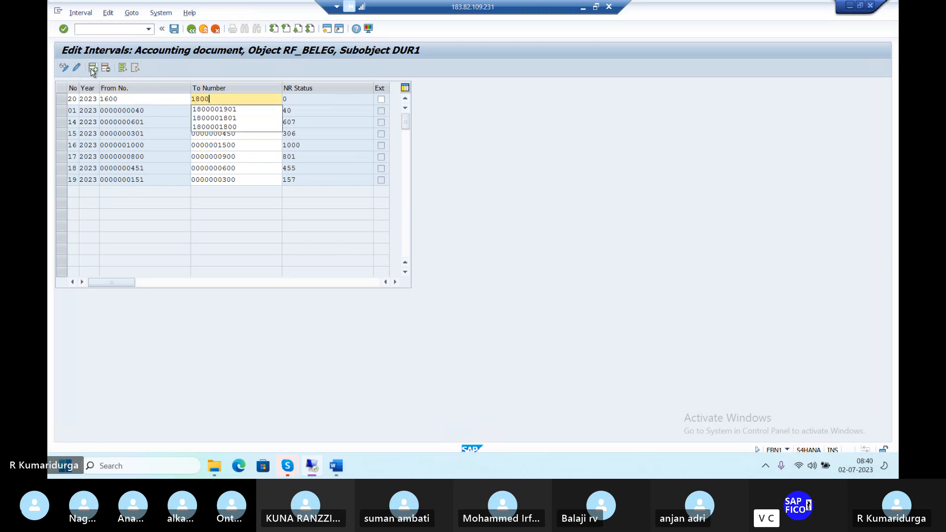
key(Return)
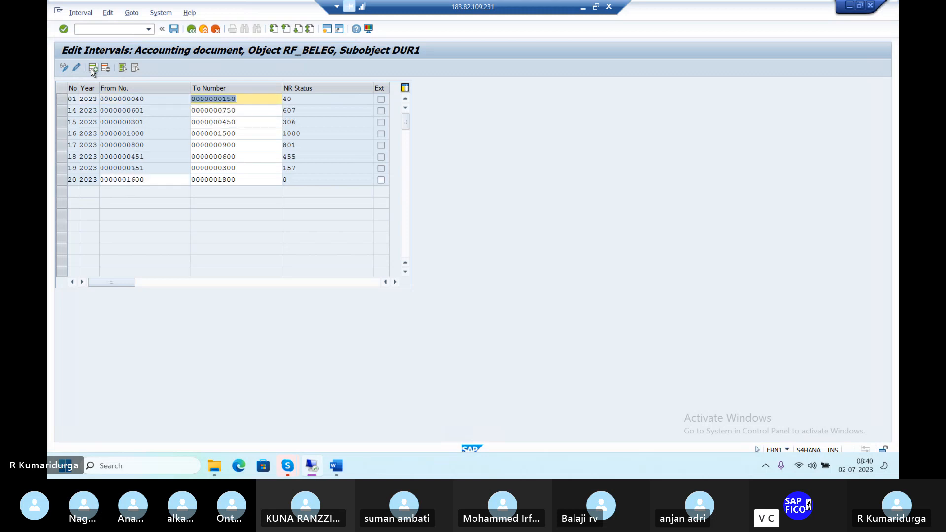
click(174, 29)
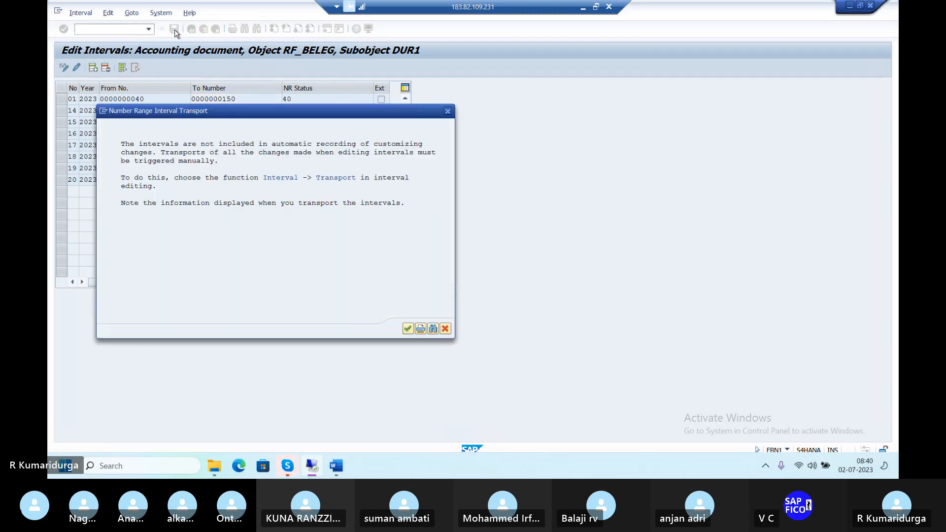
key(Return)
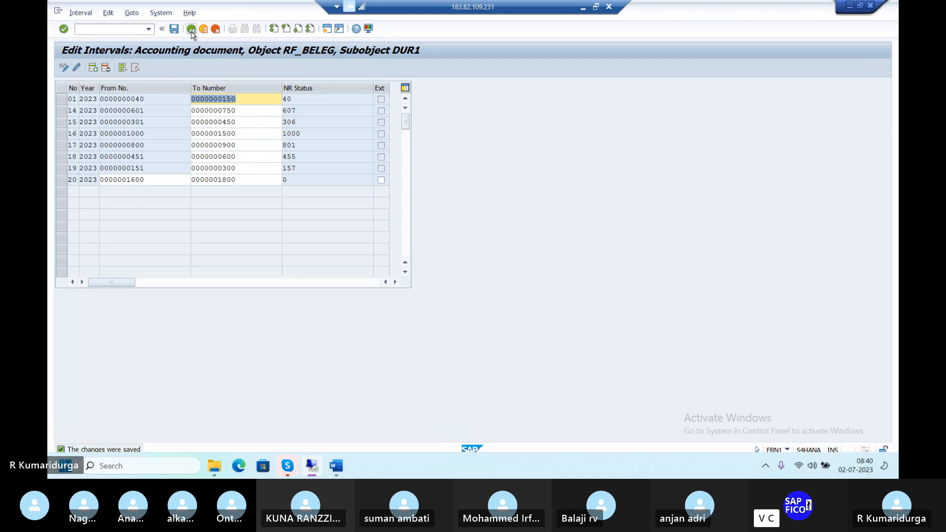
click(192, 30)
click(192, 30)
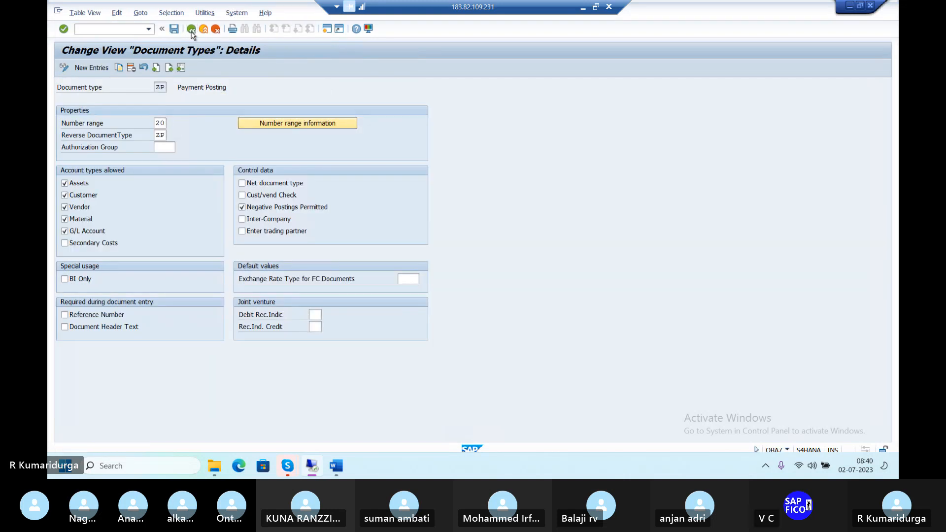
Compare the ZV and ZP details, then change ZV's number range from 20 to 21 and save.
click(191, 30)
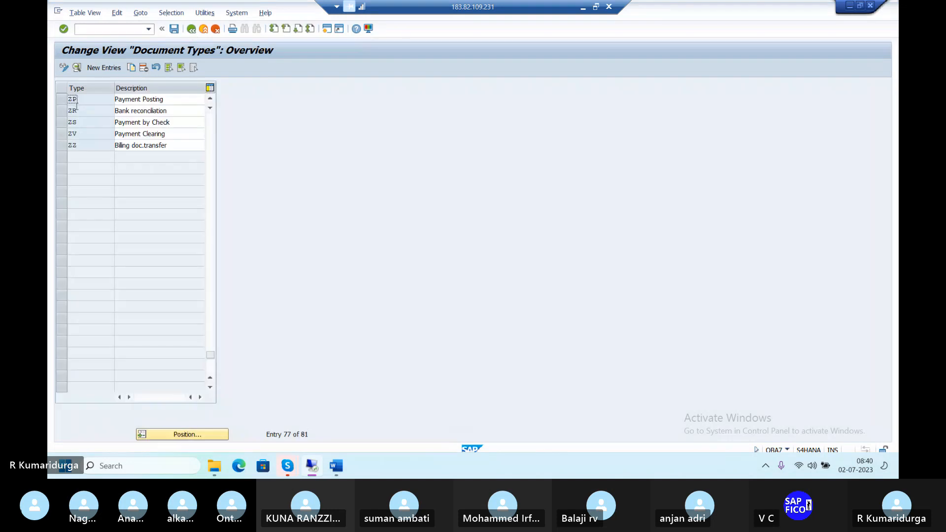
double_click(73, 133)
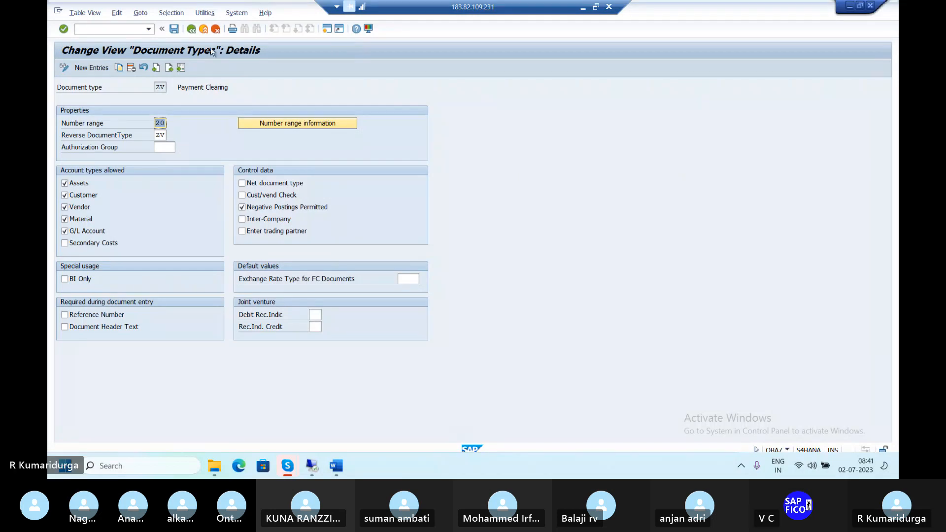
click(192, 29)
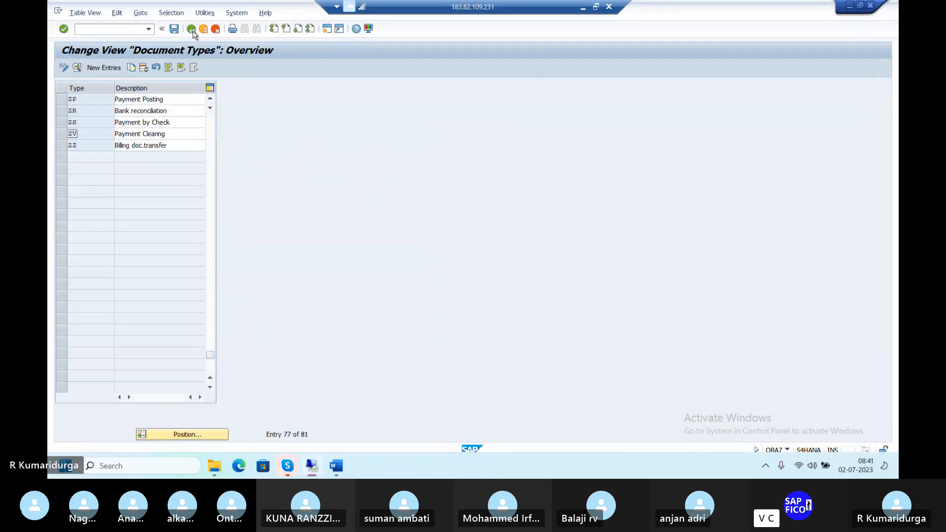
double_click(119, 98)
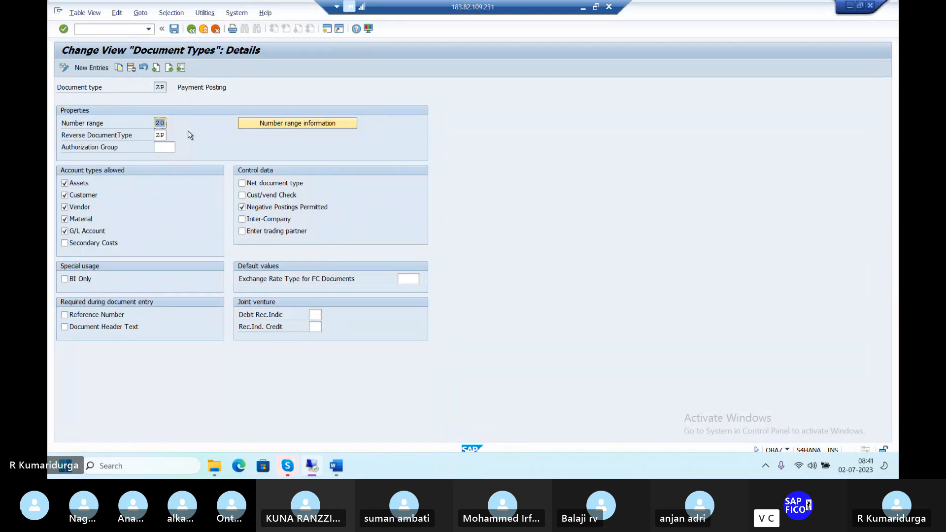
click(191, 30)
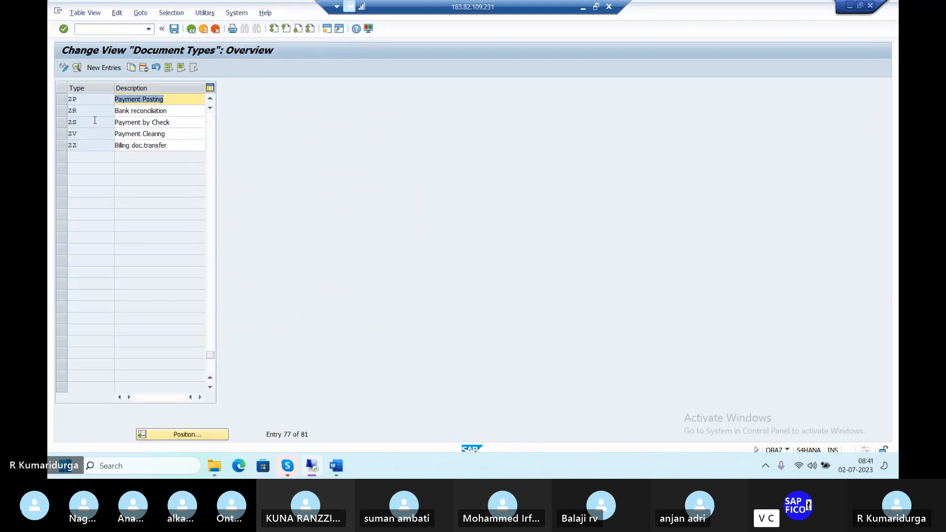
double_click(128, 134)
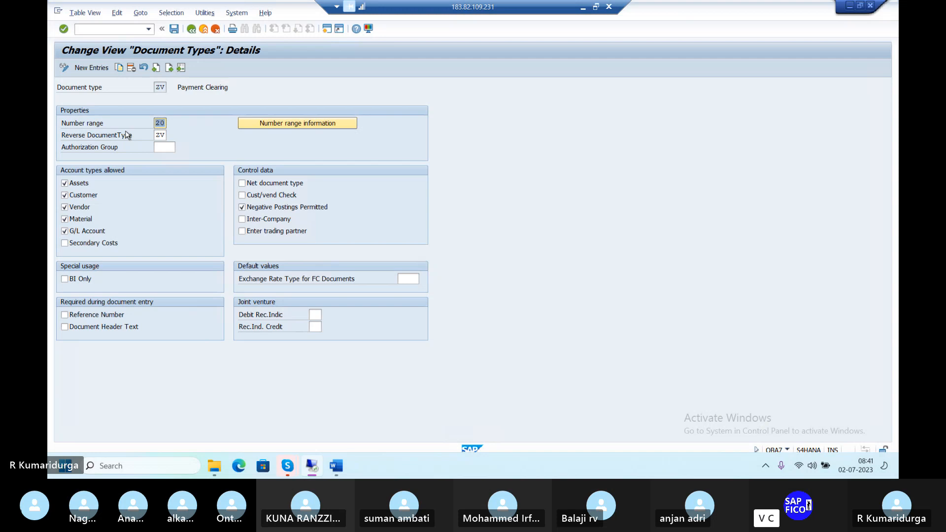
text(21)
click(174, 30)
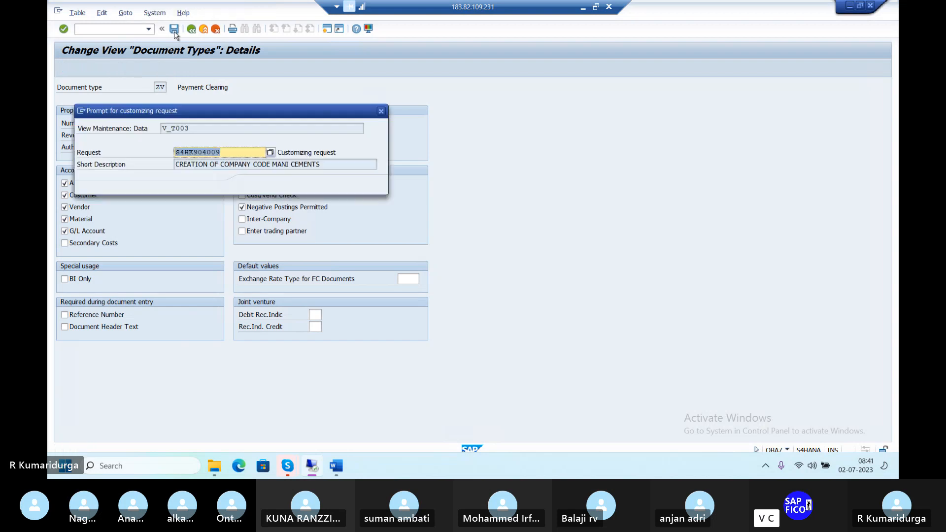
click(255, 187)
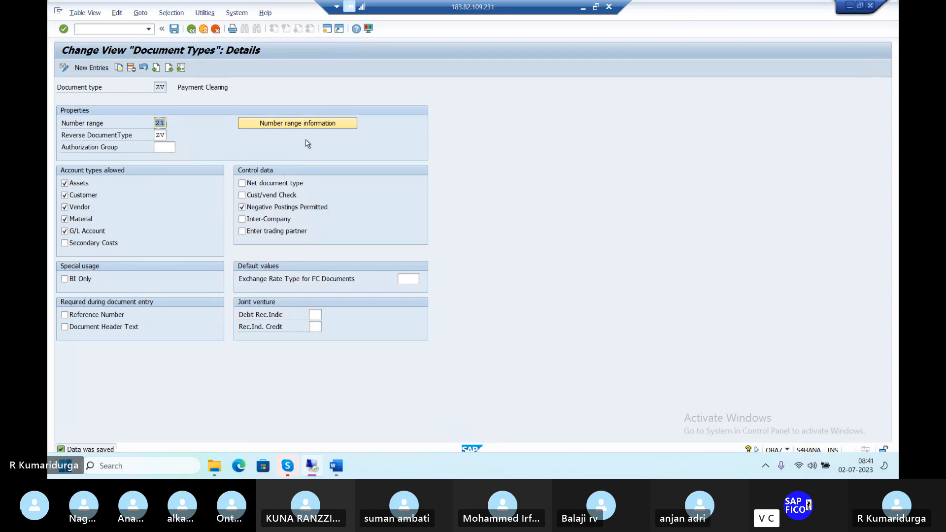
Open DUR1's accounting document number range intervals in change mode and insert a new line.
click(315, 127)
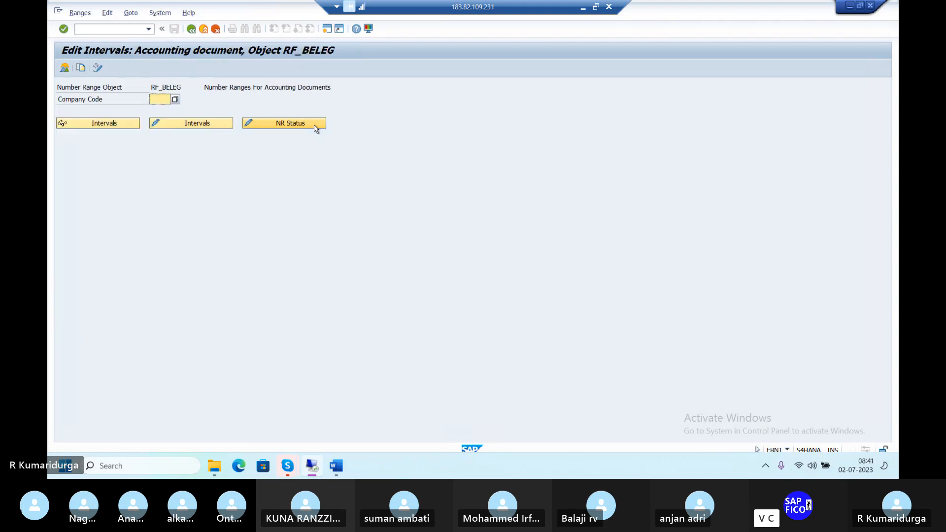
text(DUR1)
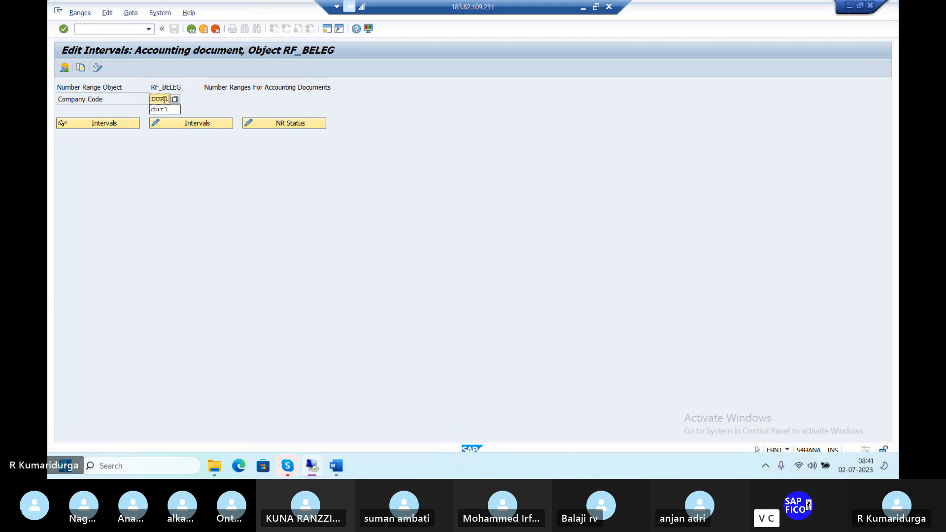
click(185, 123)
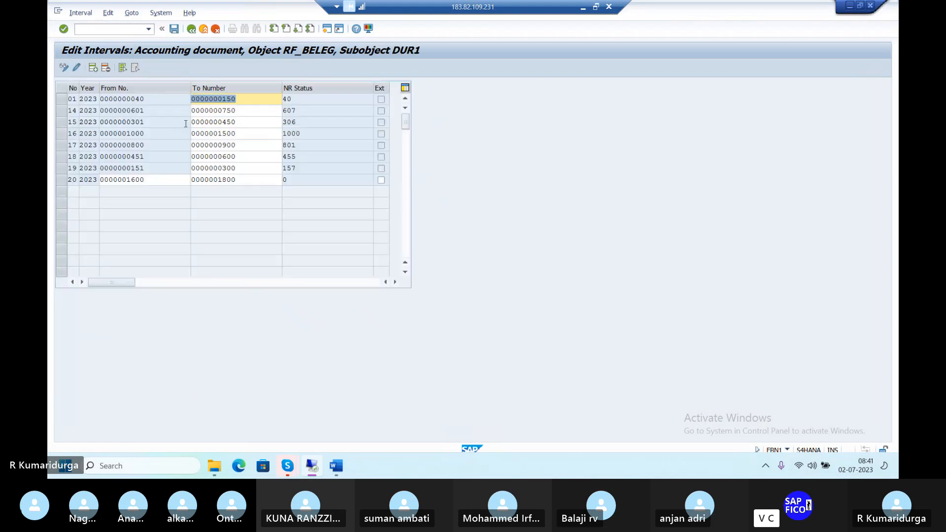
click(93, 69)
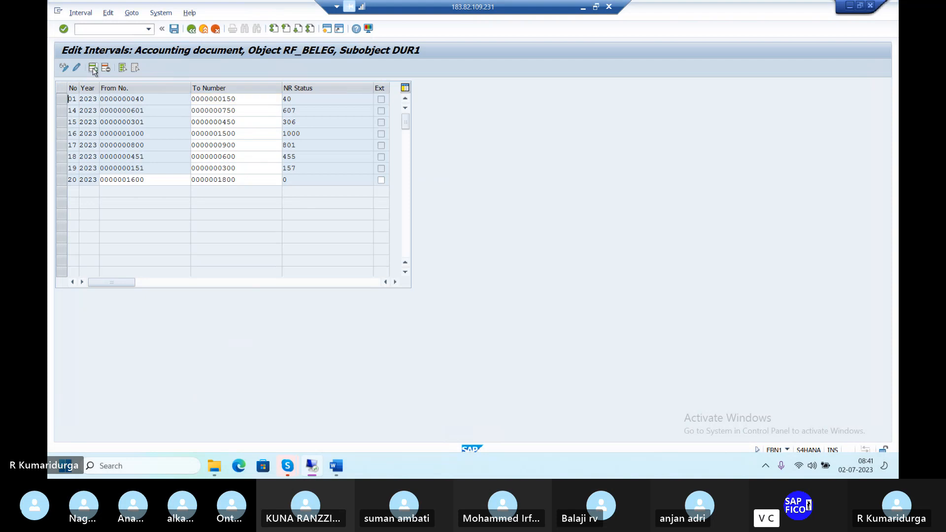
Define interval 21 for 2023 from 1801 to 2000, save it, and return to ZV.
text(21)
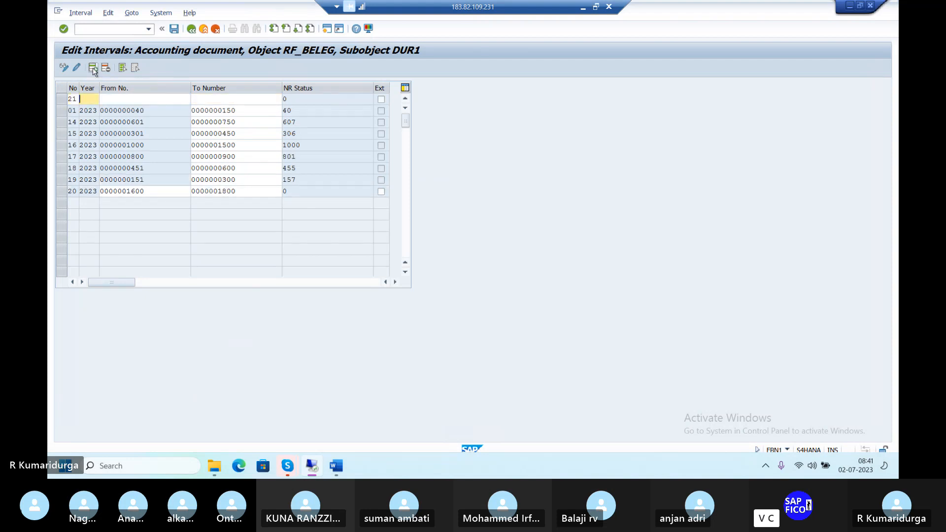
text(2023)
key(Tab)
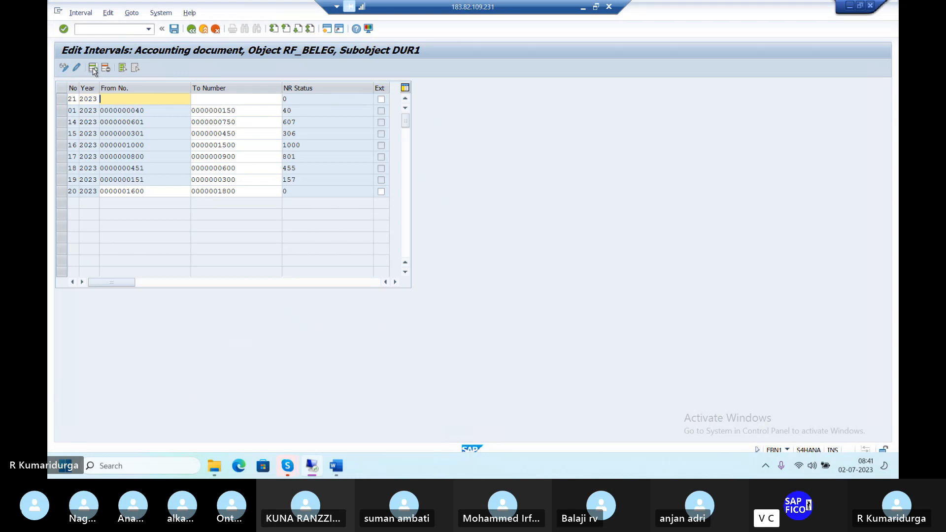
text(1801)
key(Tab)
text(200)
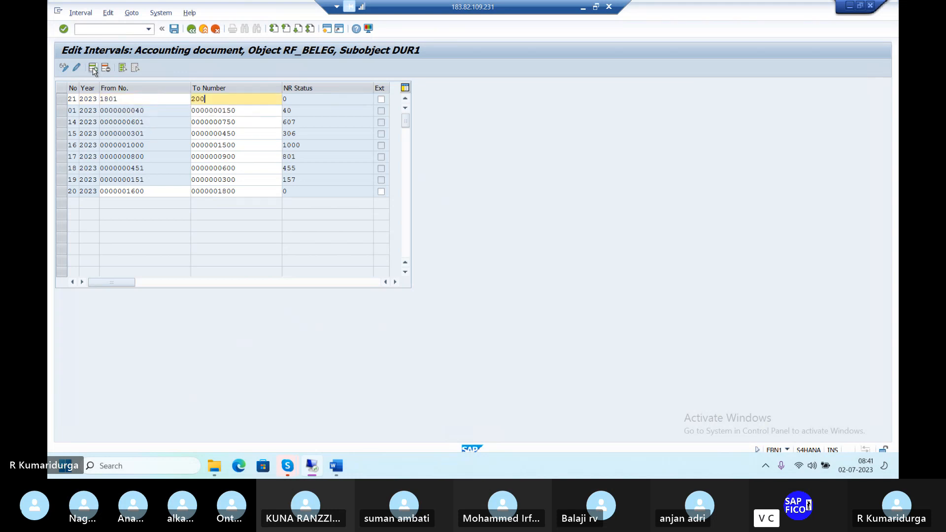
text(0)
key(Return)
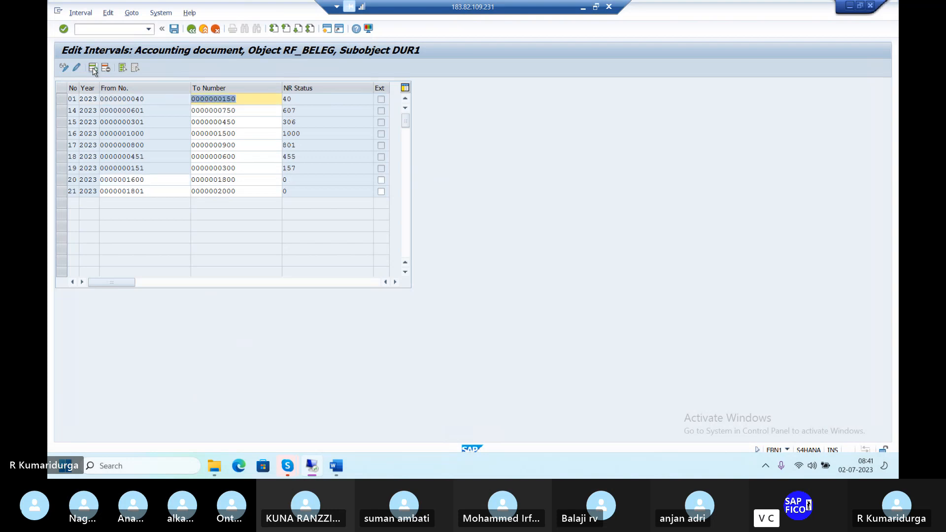
click(174, 30)
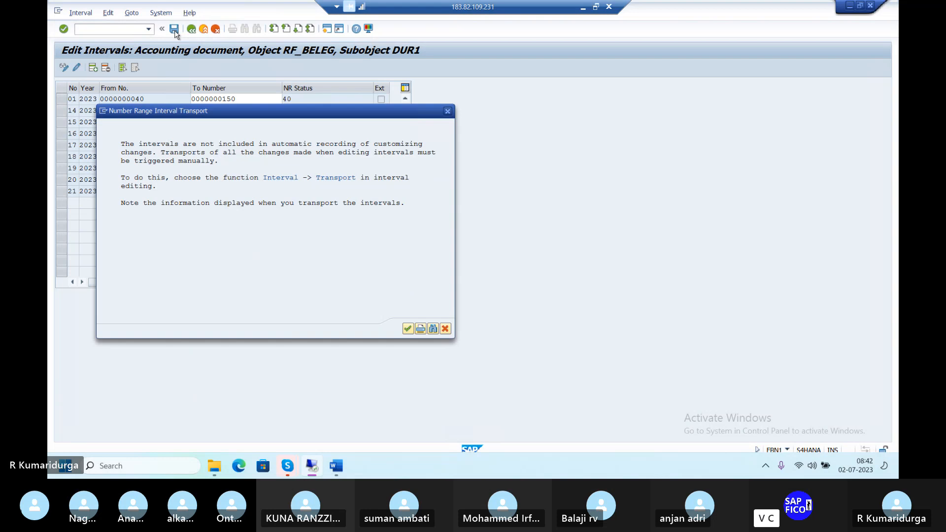
key(Return)
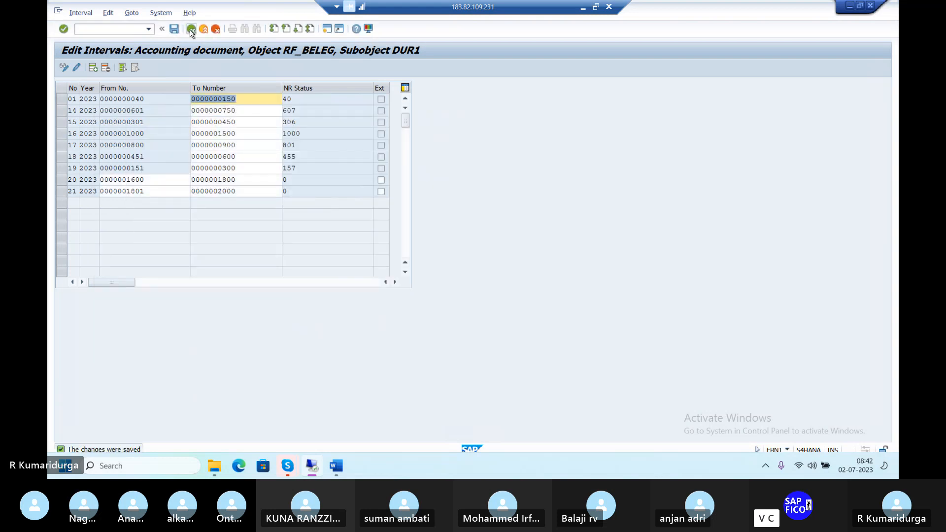
click(191, 29)
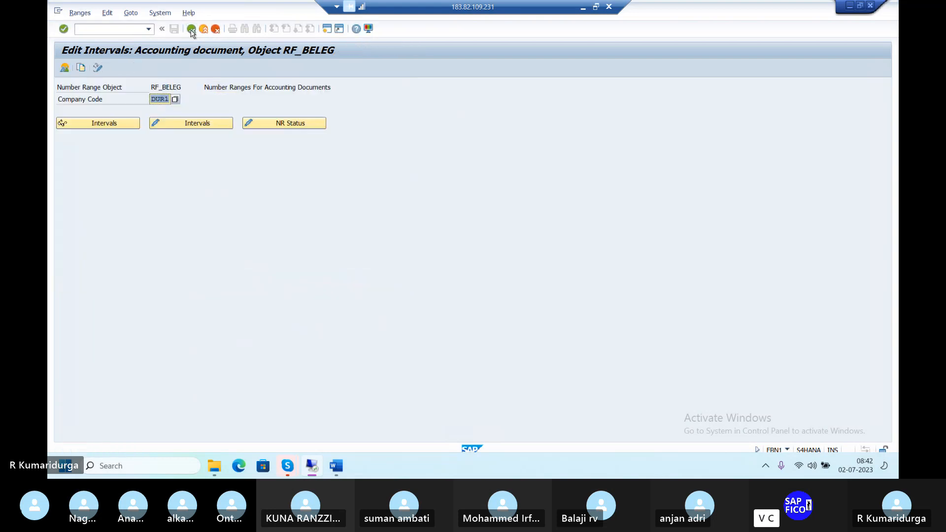
click(192, 30)
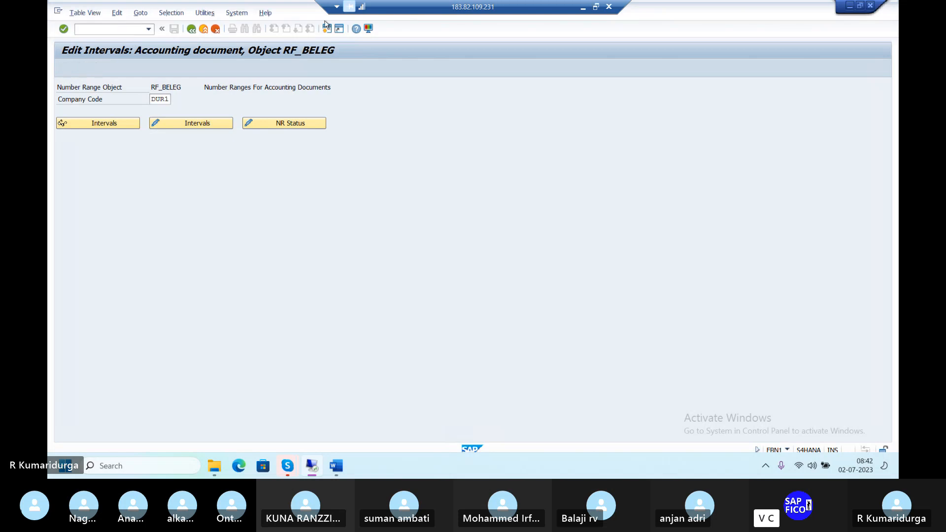
Run /NFS00 to edit G/L accounts centrally for company code DUR1.
click(122, 29)
text(/NFS00)
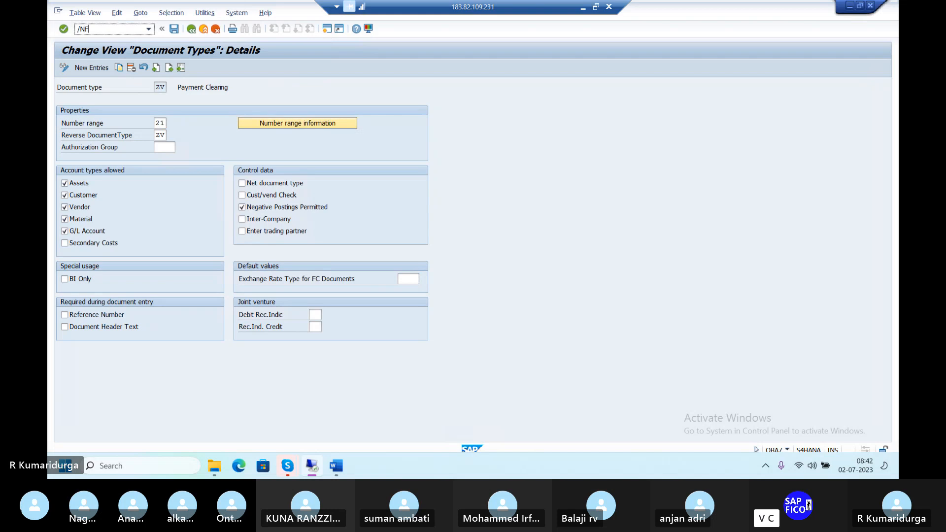
key(Return)
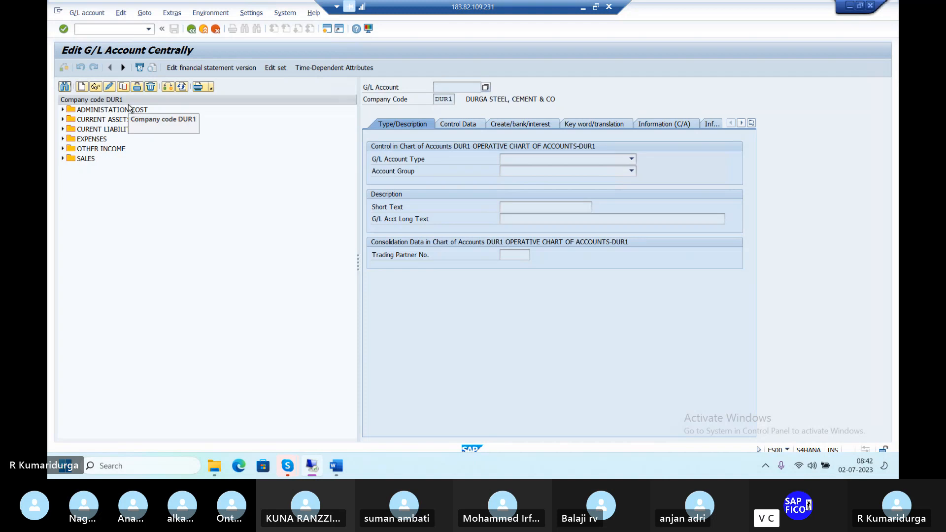
Open G/L account 200100 under CURRENT ASSETS in change mode and rework its short text.
click(62, 120)
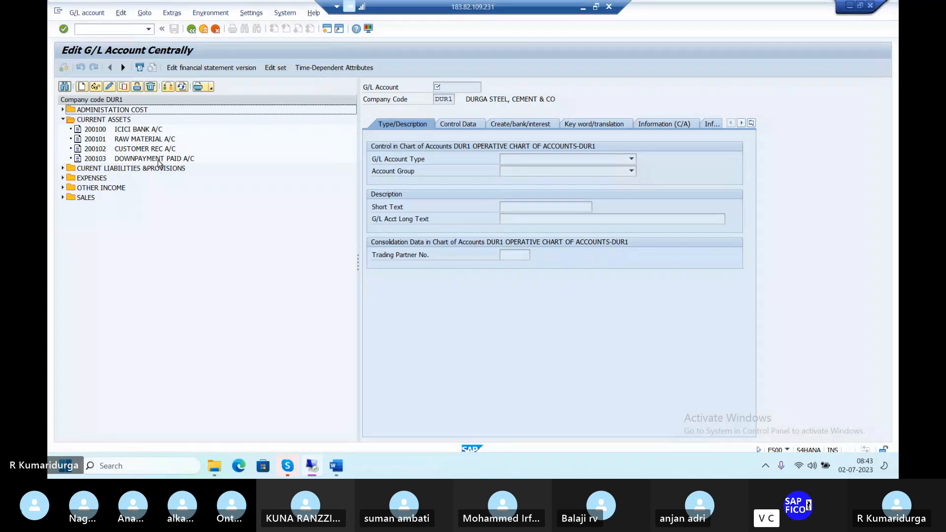
double_click(147, 130)
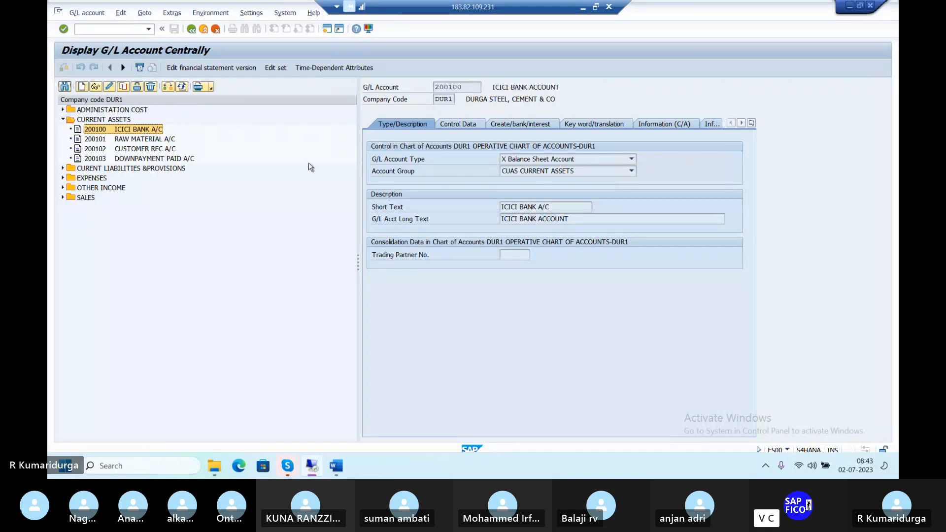
click(109, 86)
click(521, 207)
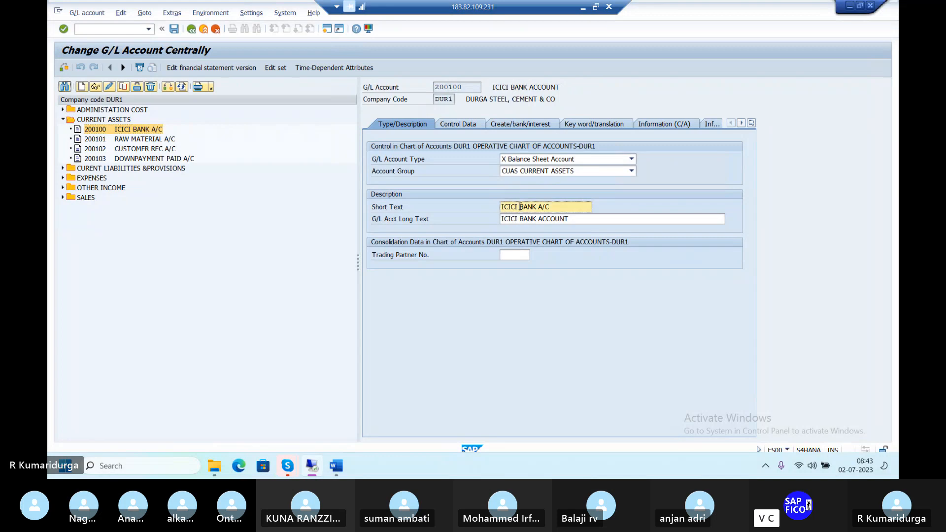
key(BackSpace)
key(BackSpace)
key(BackSpace)
key(BackSpace)
key(BackSpace)
key(BackSpace)
text(CANA)
key(BackSpace)
key(BackSpace)
key(BackSpace)
key(BackSpace)
text(ICICI)
key(Return)
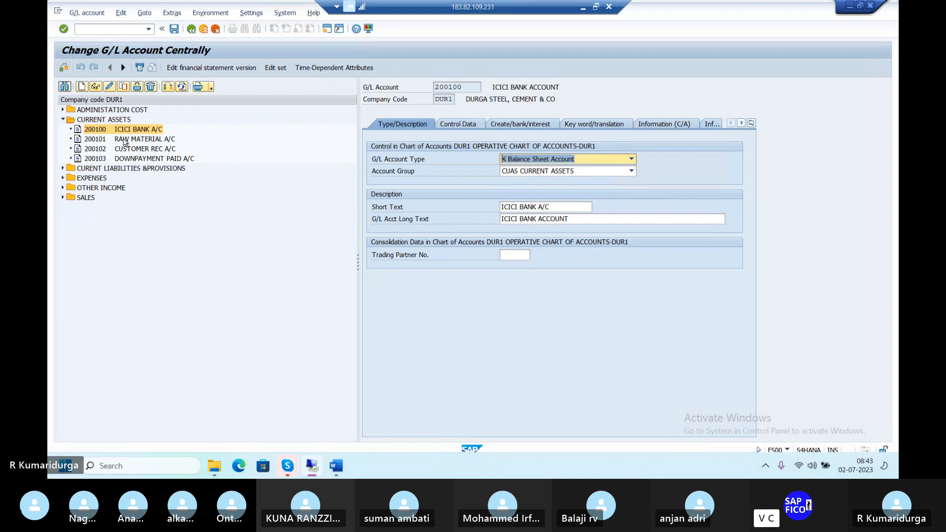
Set house bank CANR and account ID CANR1, then save past the warnings.
click(510, 125)
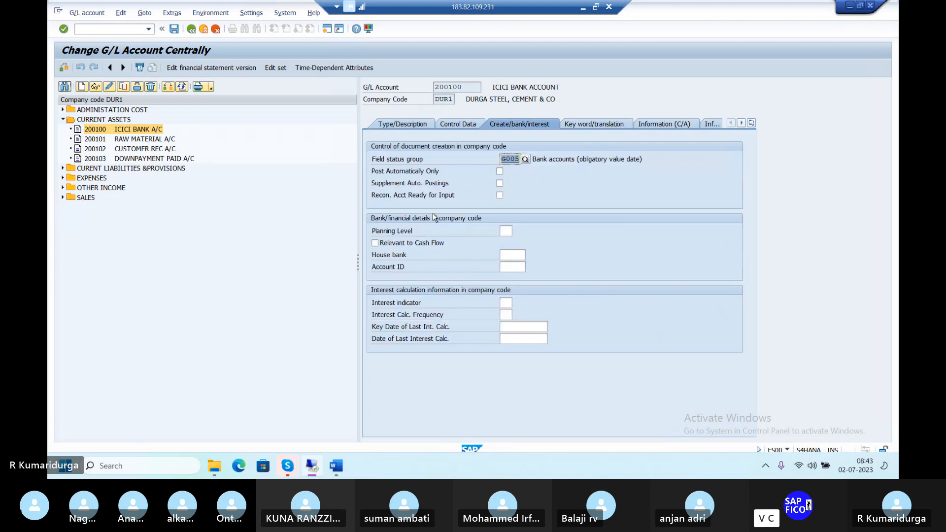
click(519, 254)
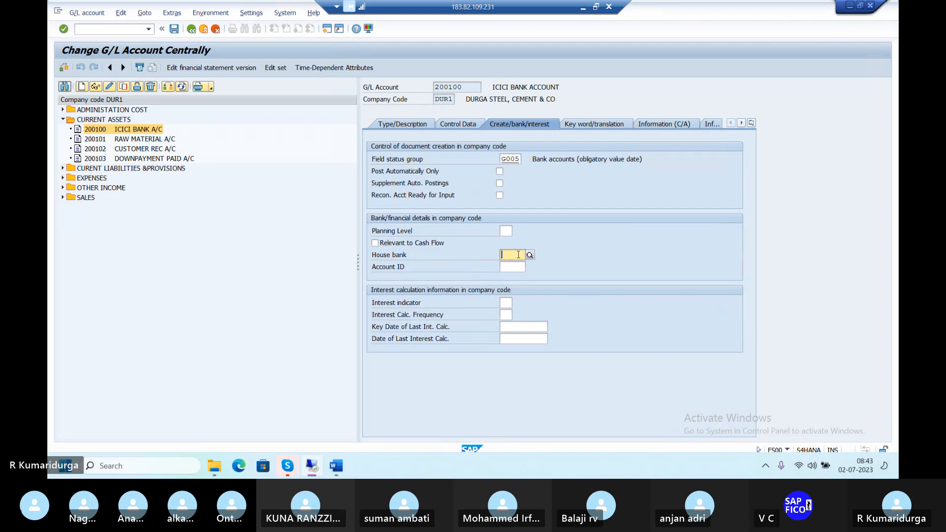
text(c)
key(Down)
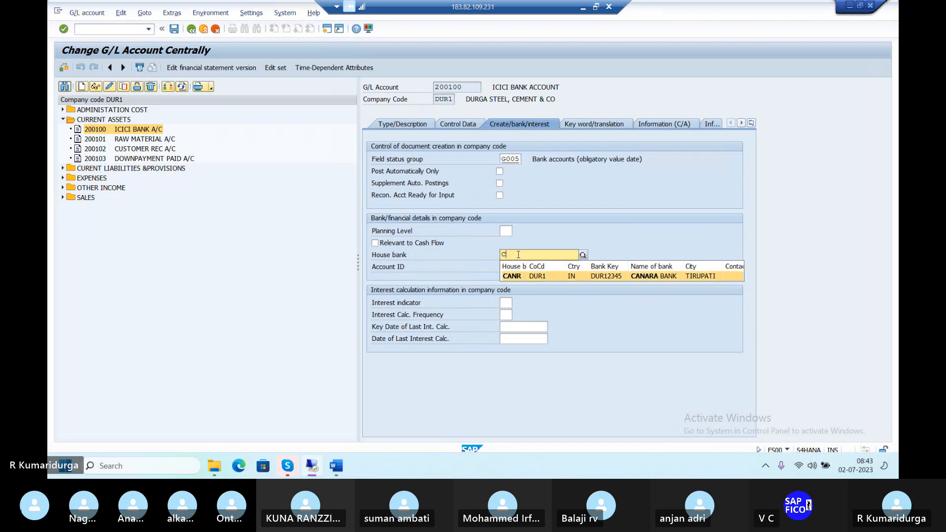
key(Return)
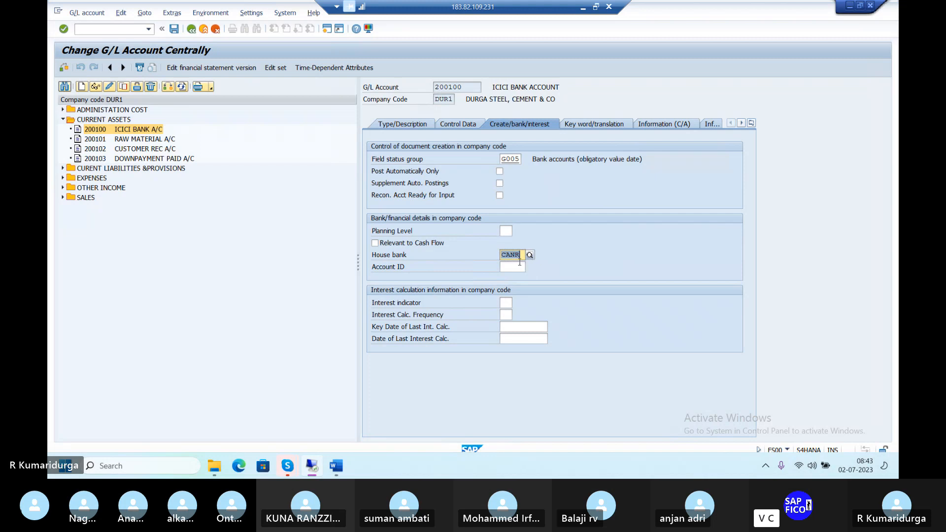
click(519, 264)
text(c)
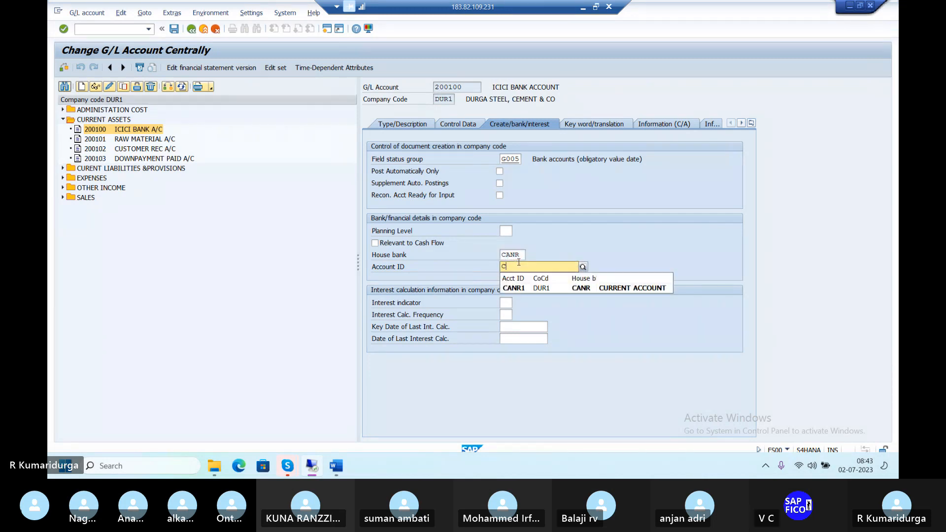
key(Down)
key(Return)
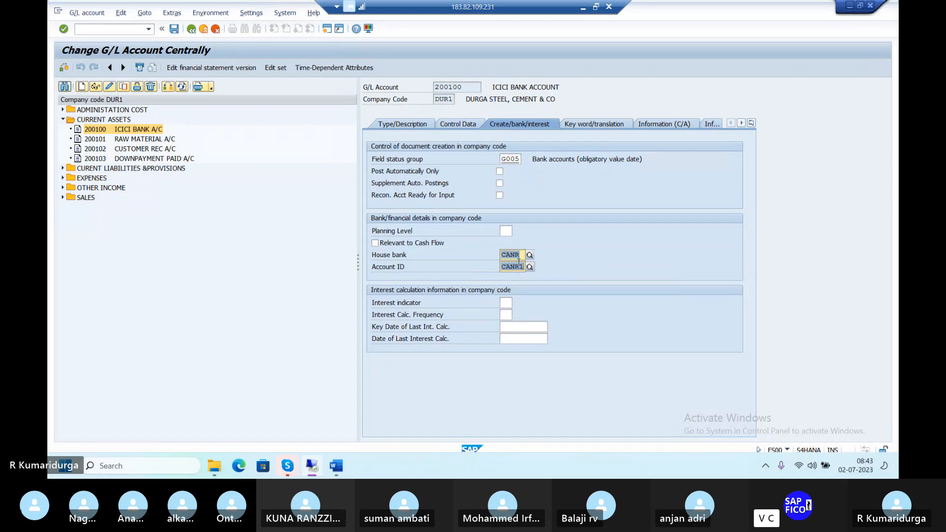
key(Return)
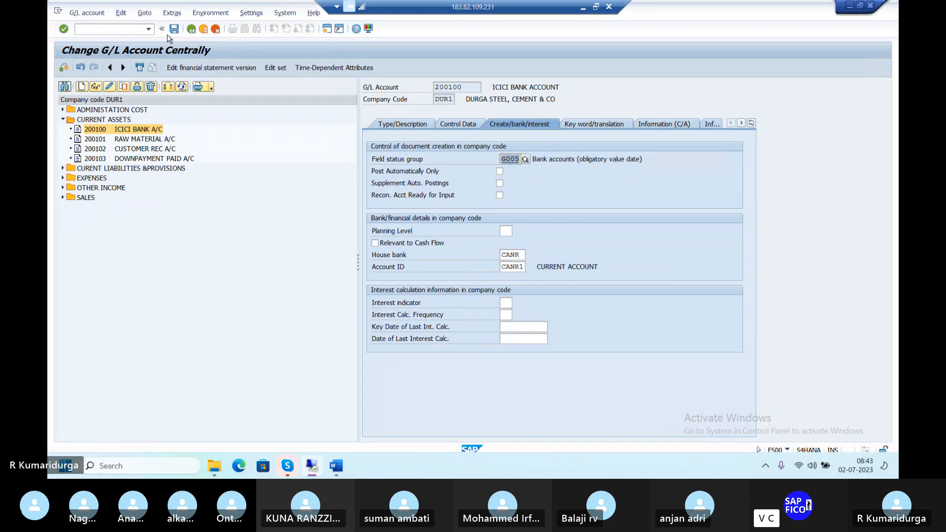
click(175, 30)
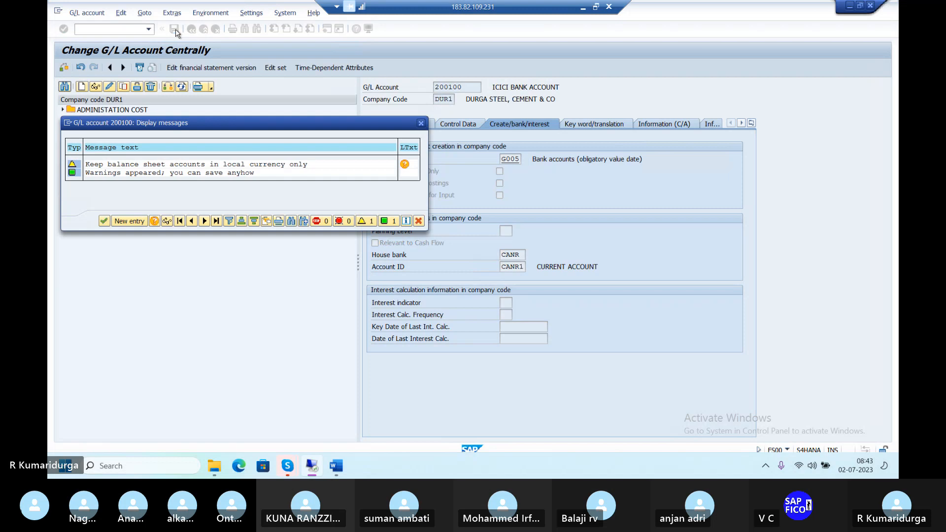
key(Return)
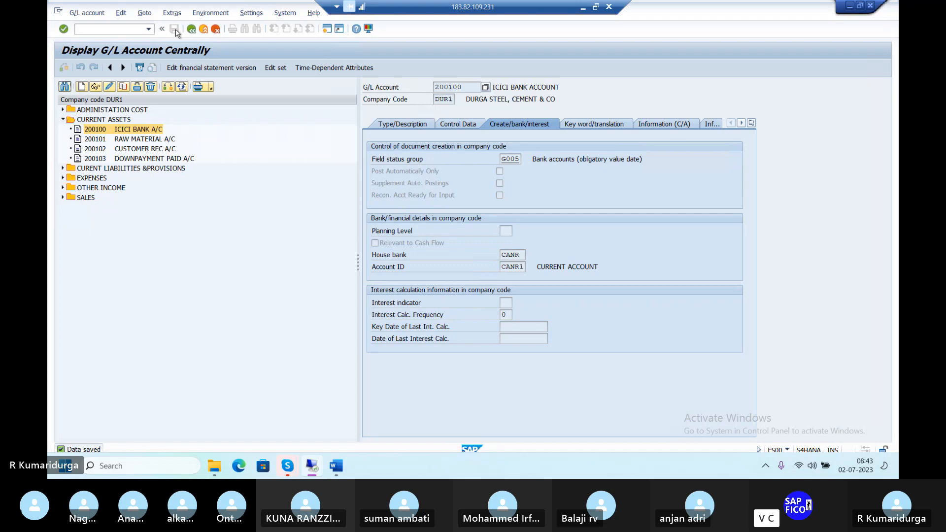
Return to the main menu, run /NXK and create the partner as an Organization.
click(130, 28)
text(/n)
key(Return)
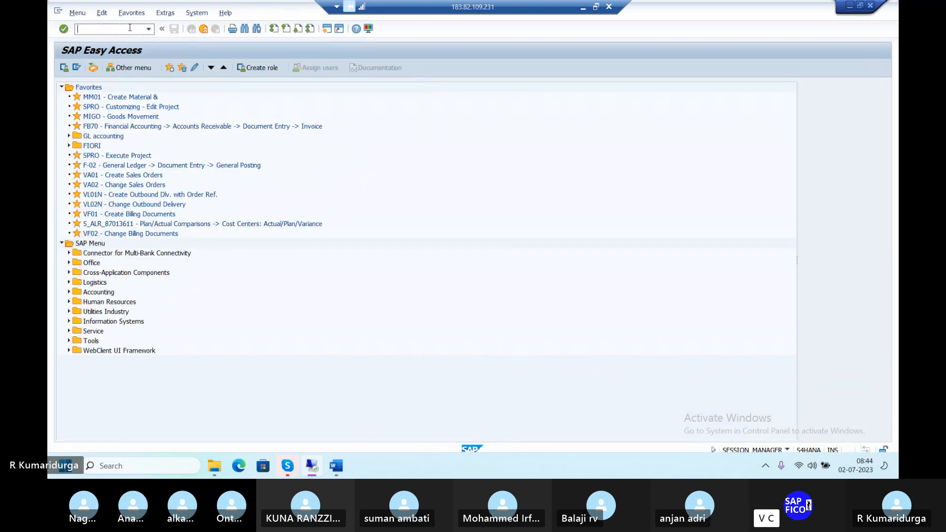
text(/NXK01)
key(Return)
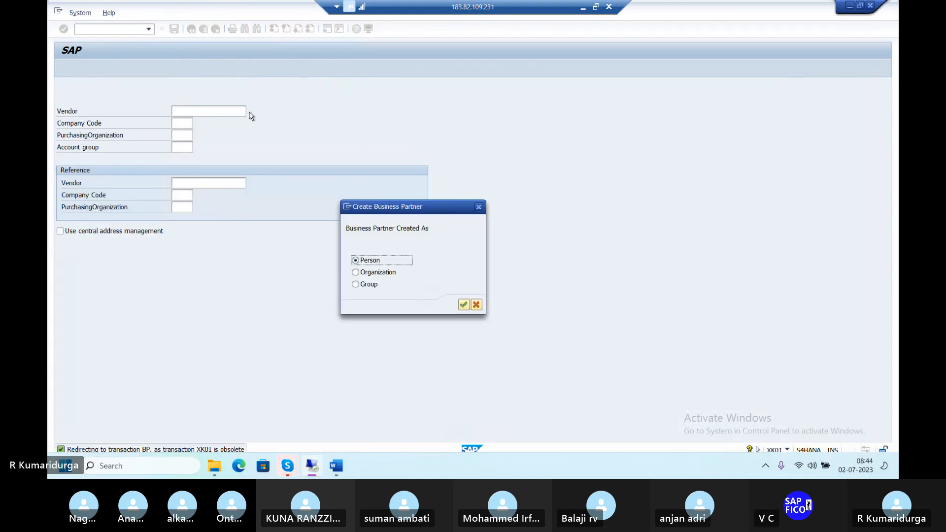
click(355, 272)
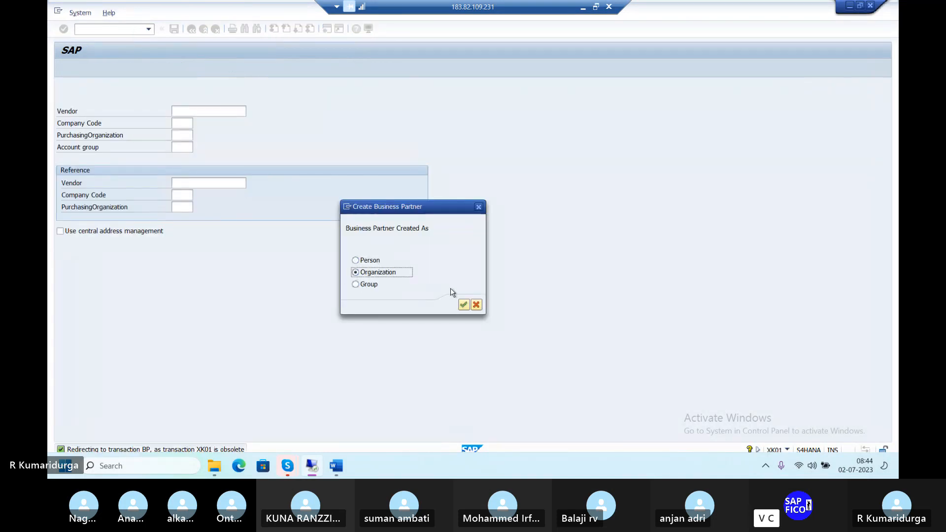
click(463, 305)
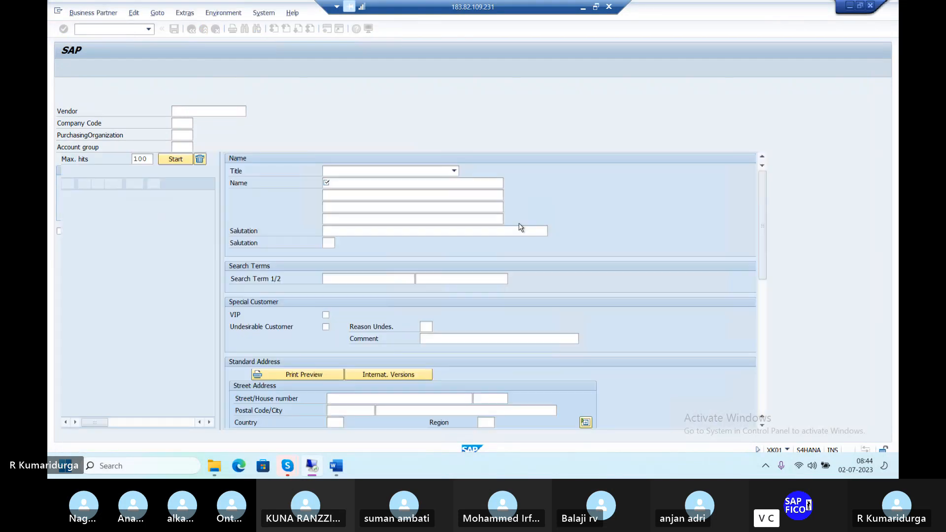
Choose grouping DBPV domestic vendor DUR1 and role FLVN00 for the new partner.
click(560, 89)
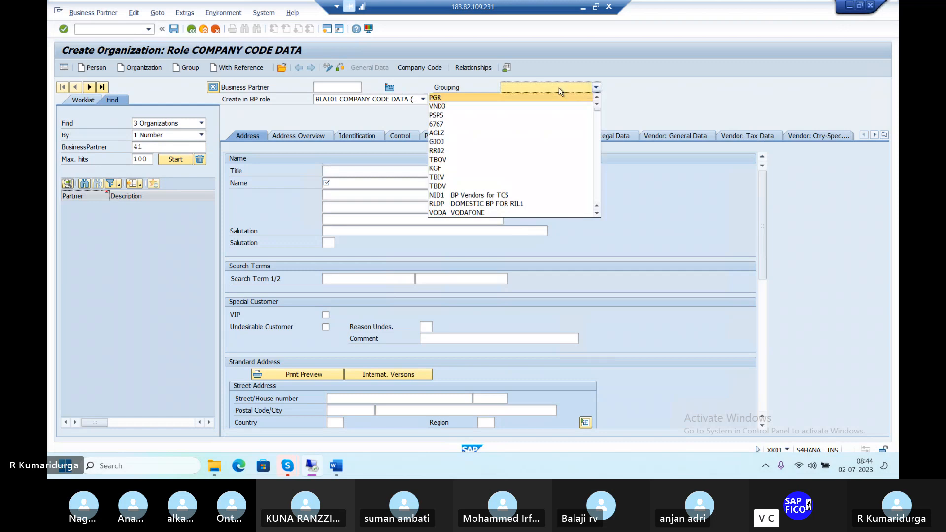
key(d)
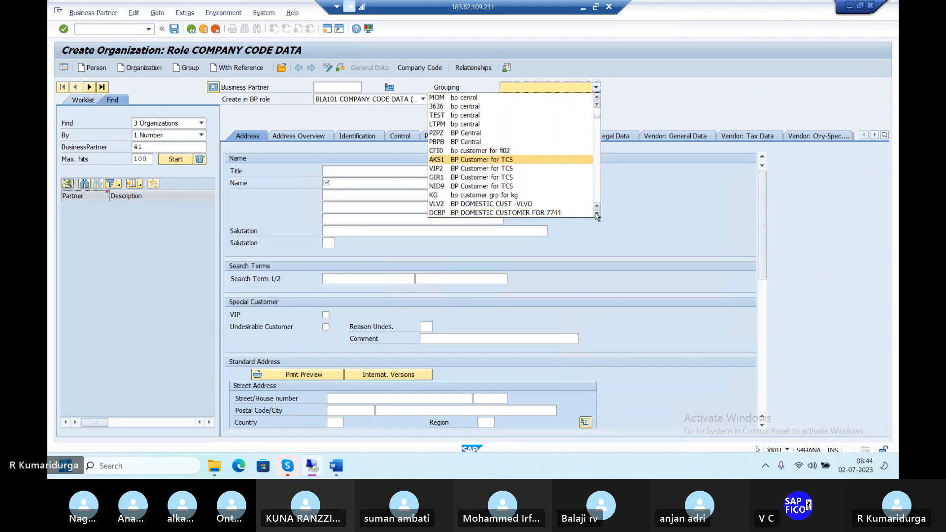
scroll(596, 218, down, 8)
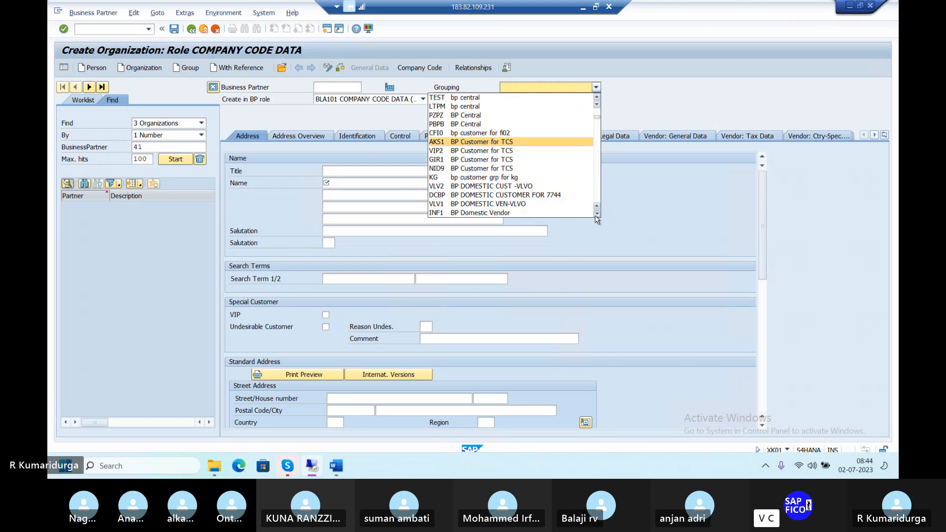
scroll(597, 217, down, 1)
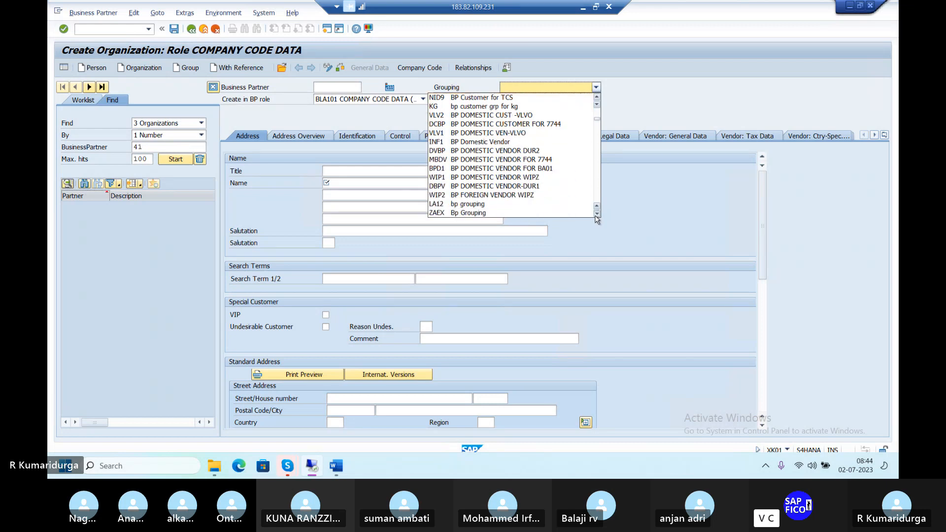
click(526, 187)
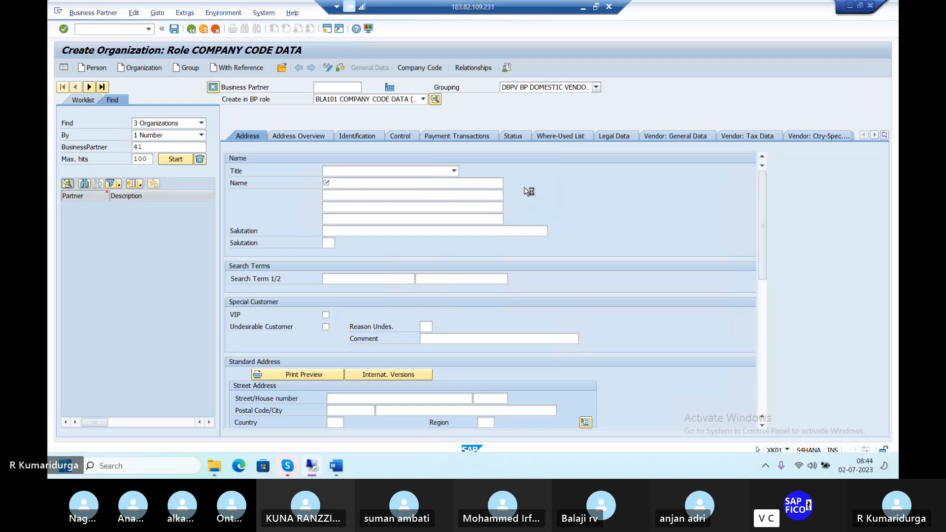
click(423, 100)
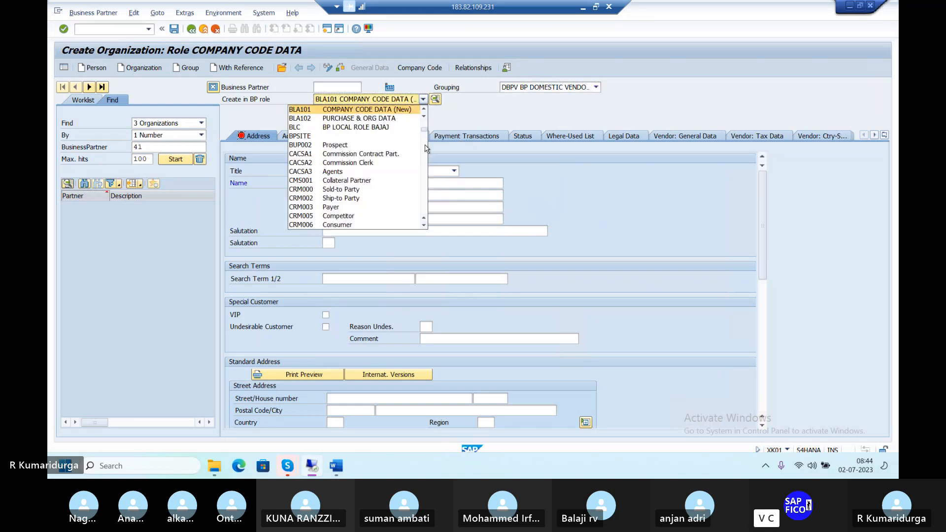
key(f)
key(Down)
key(Down)
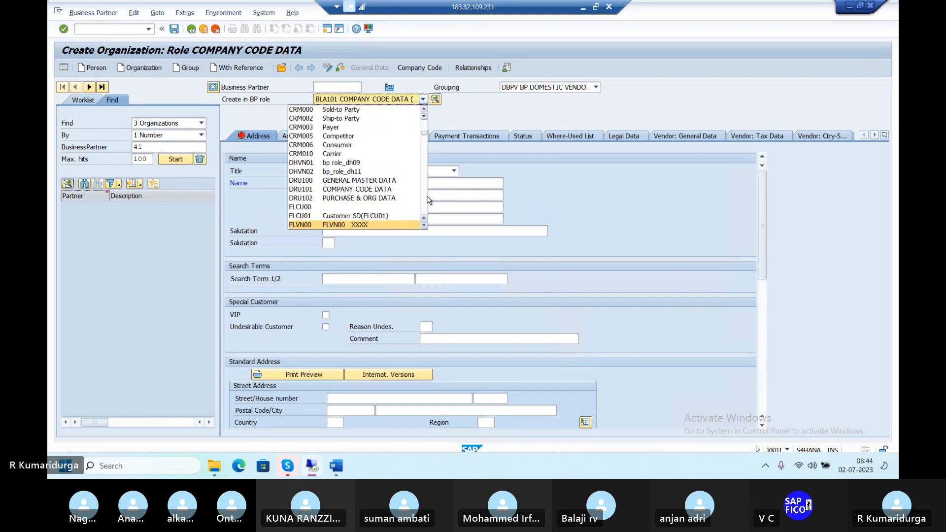
scroll(383, 227, down, 1)
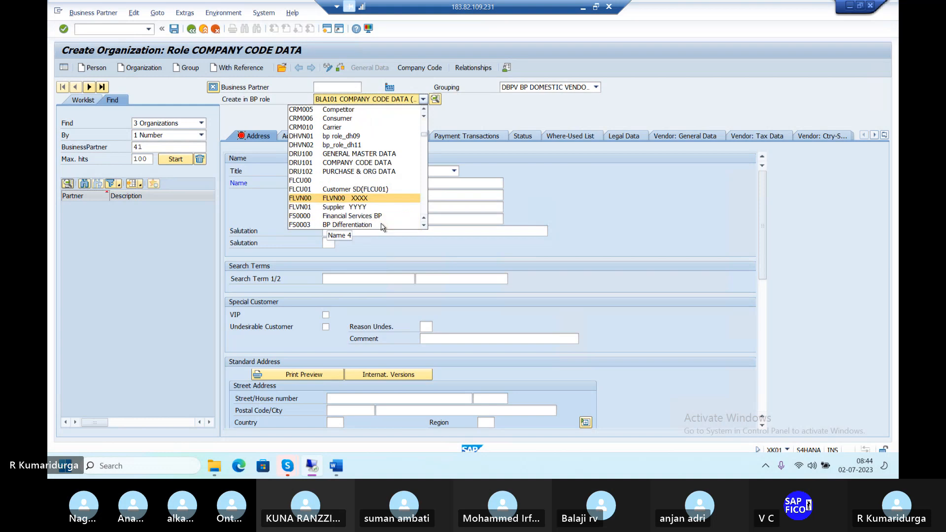
click(344, 199)
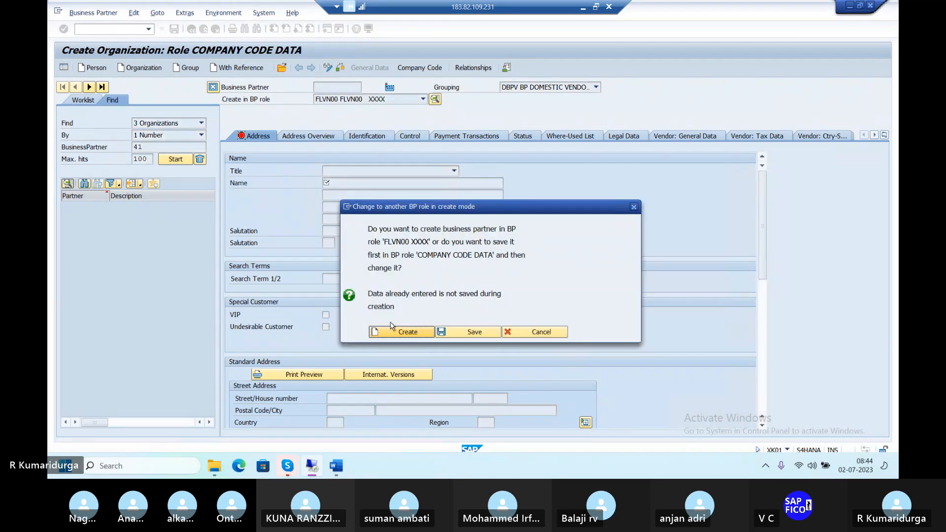
Create in role FLVN00 with title 0003 Company and name SWATHI CEMENTS & STEELS.
click(387, 336)
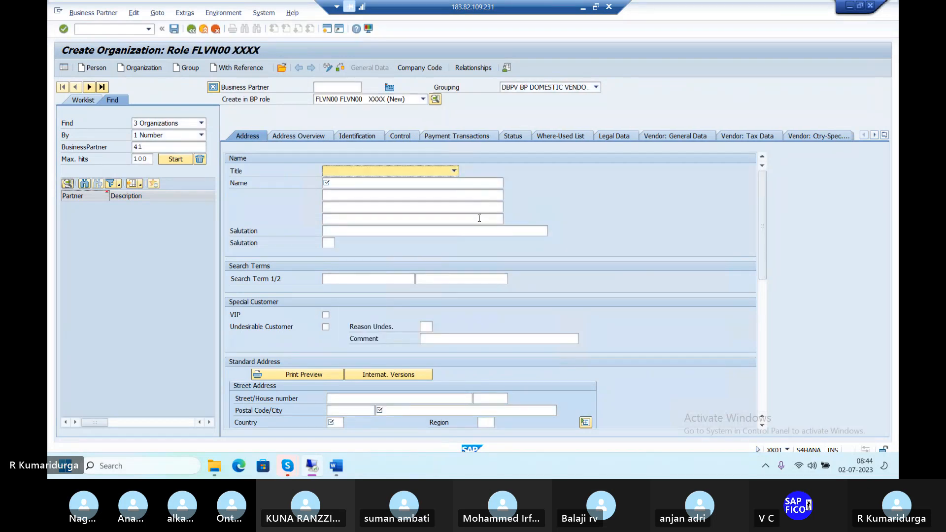
click(454, 171)
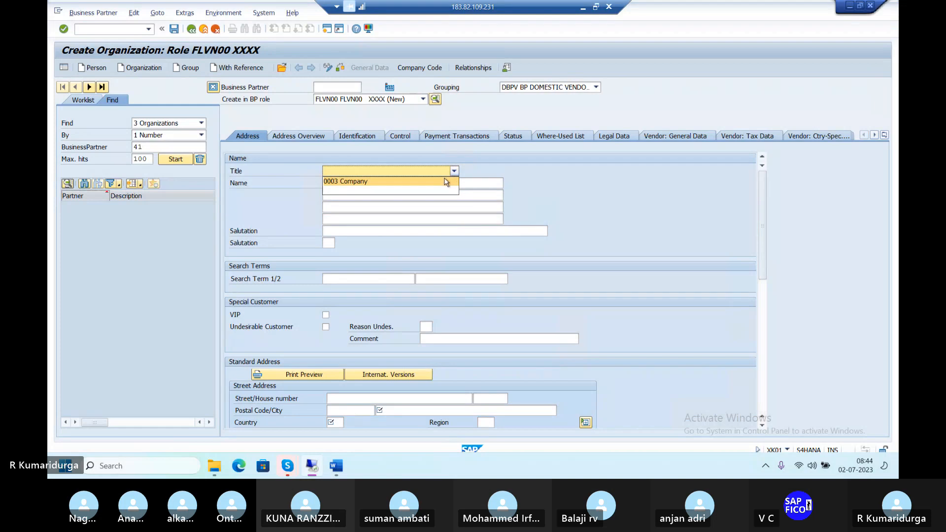
click(446, 182)
click(416, 186)
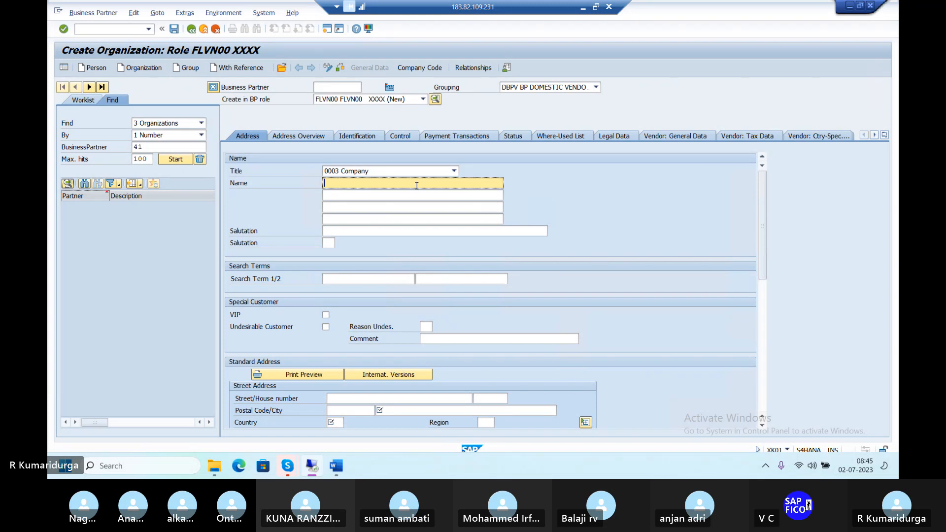
text(SWATHI)
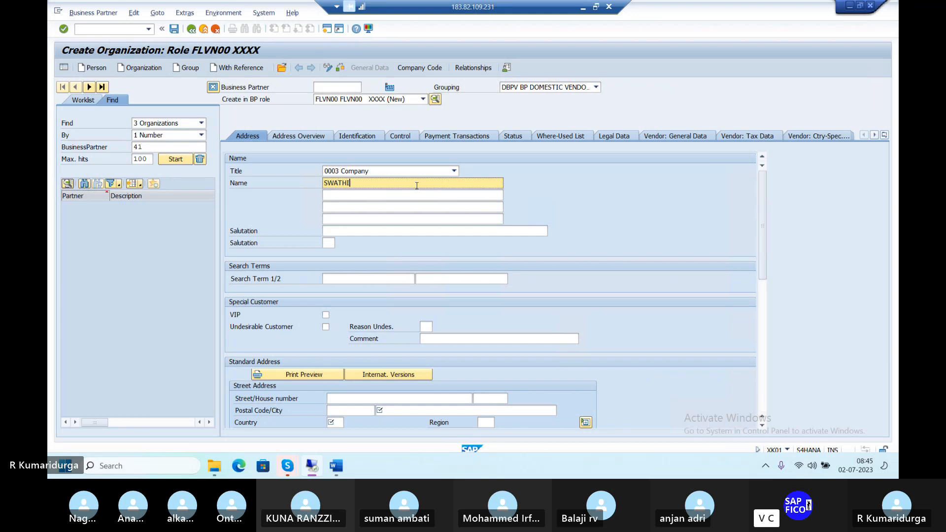
text( CEMENTS & STEELS)
click(350, 279)
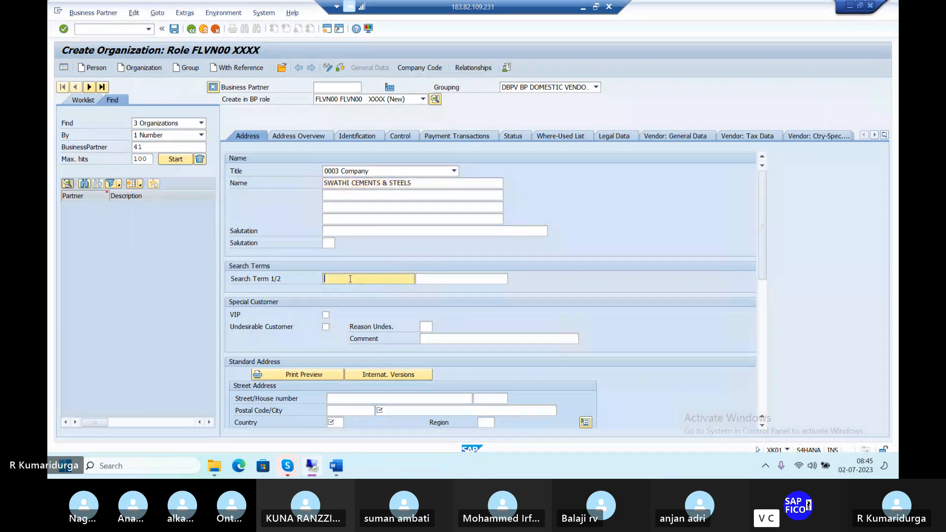
text(SWATHI)
click(359, 399)
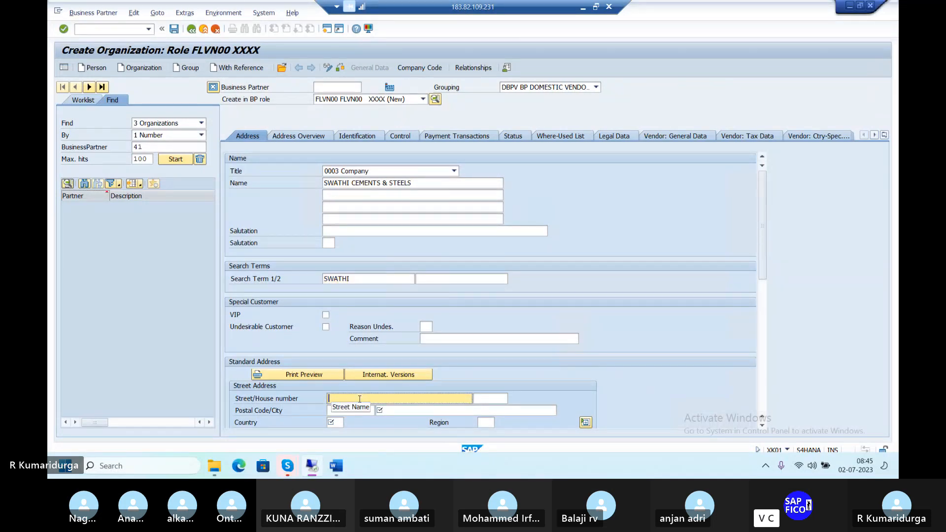
text(AMR STREET)
key(Tab)
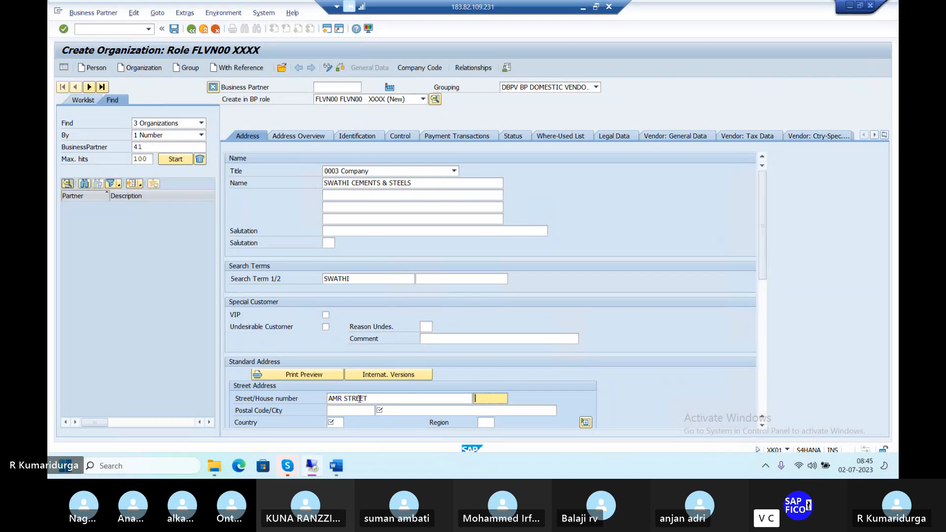
text(9/85)
key(Tab)
text(5)
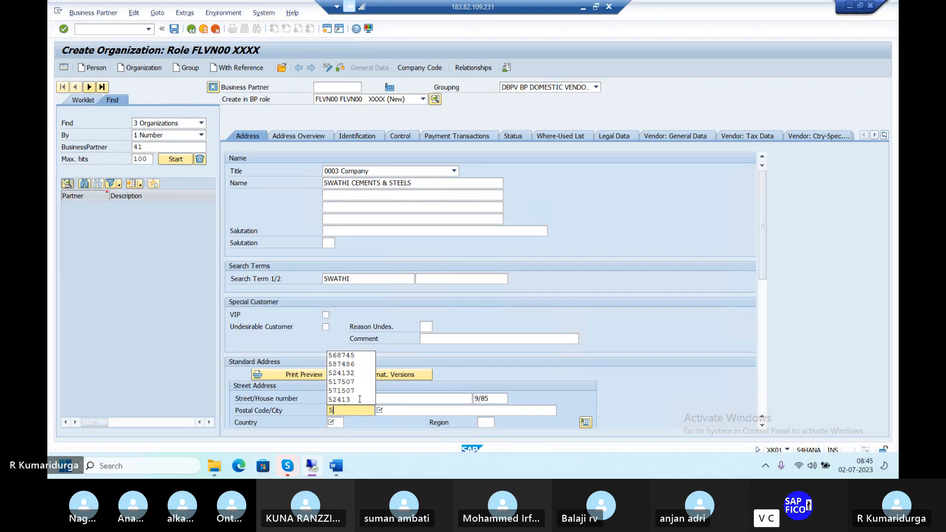
text(17507)
key(Tab)
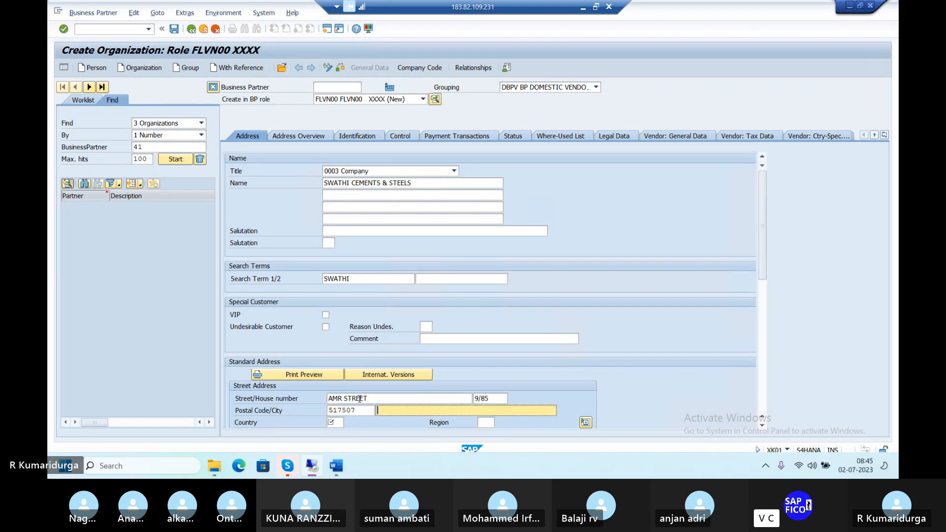
text(TIRUP)
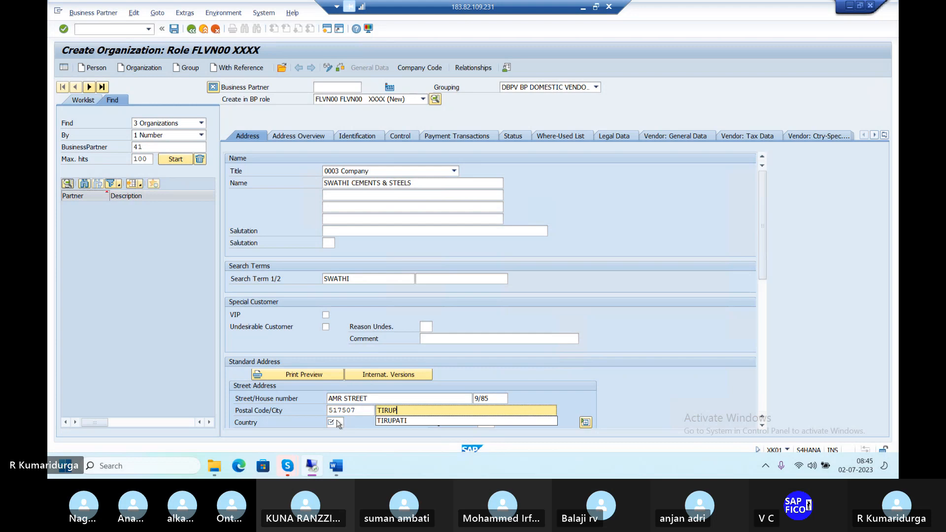
click(388, 422)
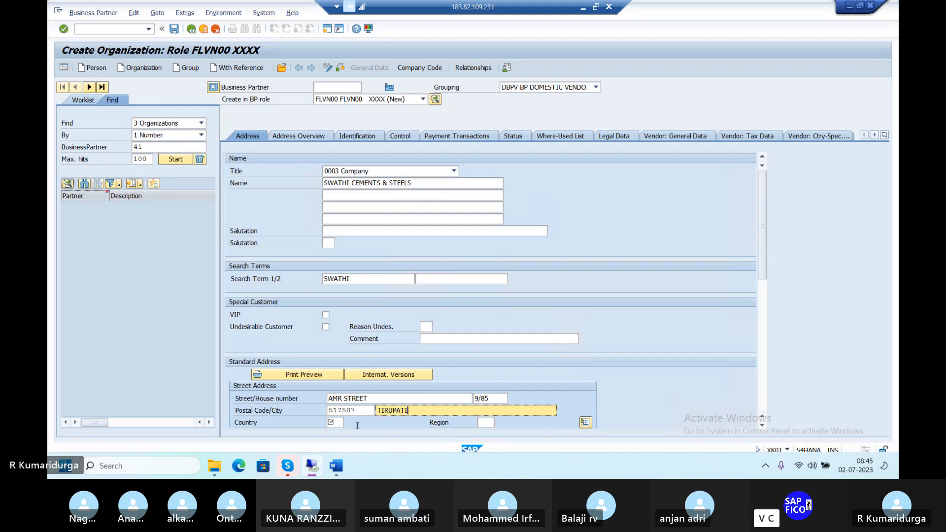
click(339, 420)
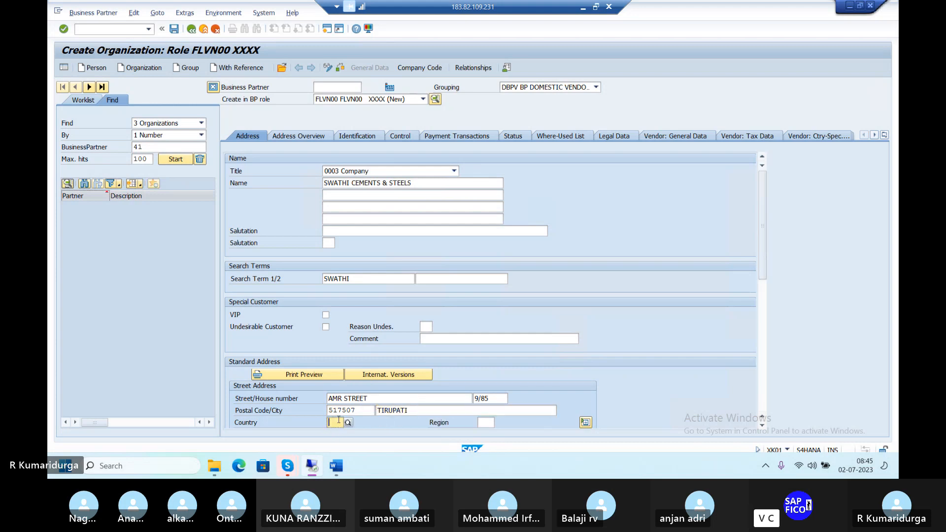
text(IN)
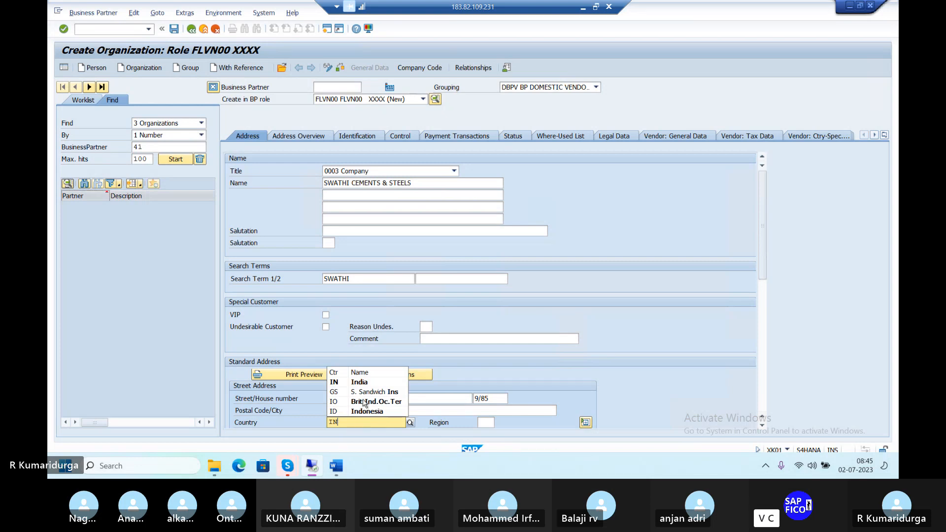
click(378, 383)
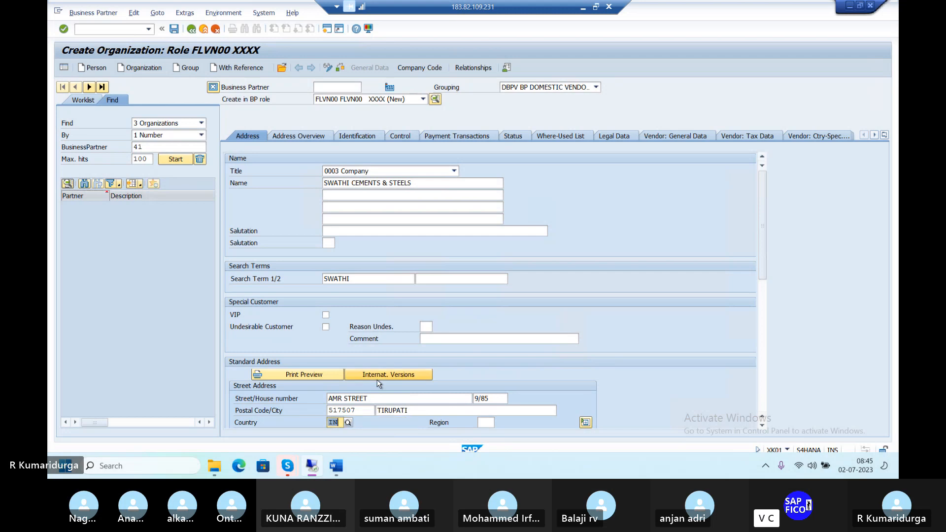
click(489, 422)
text(01)
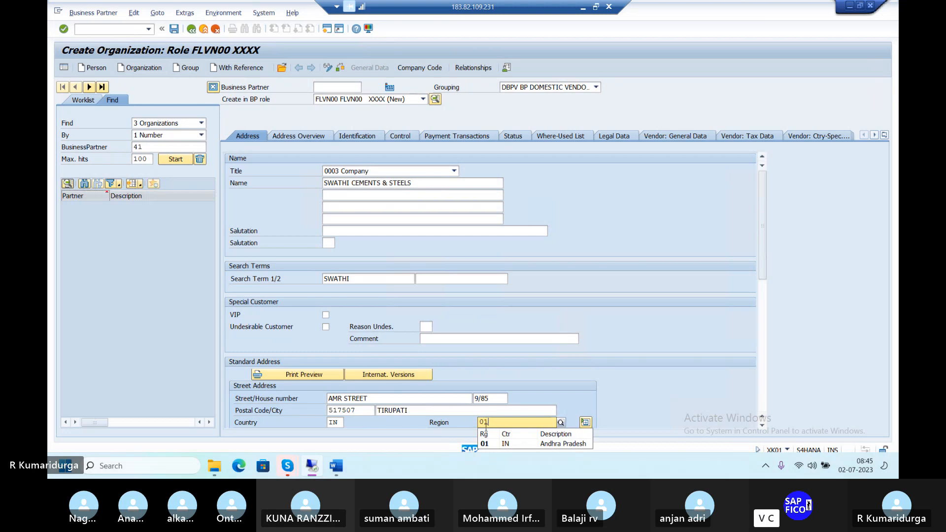
key(Return)
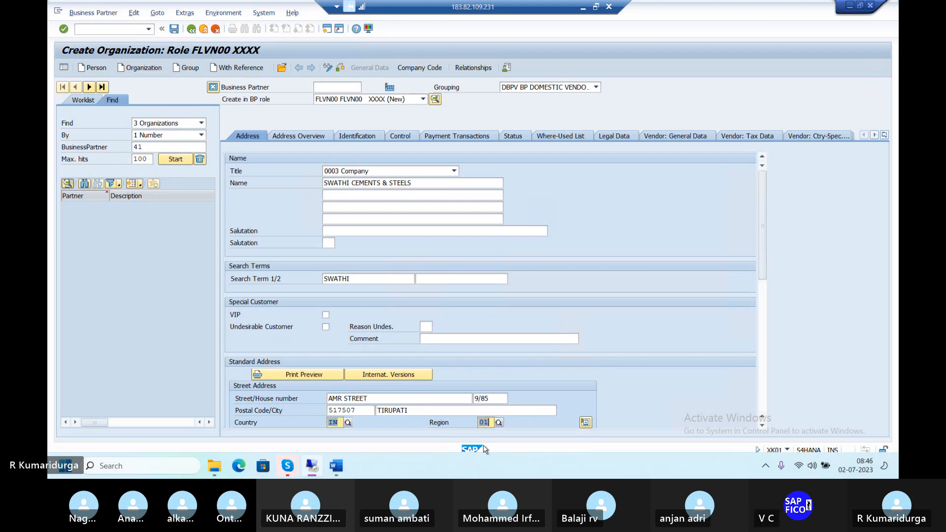
Set communication language English and PO box TPT with postal code 517507.
scroll(488, 296, down, 5)
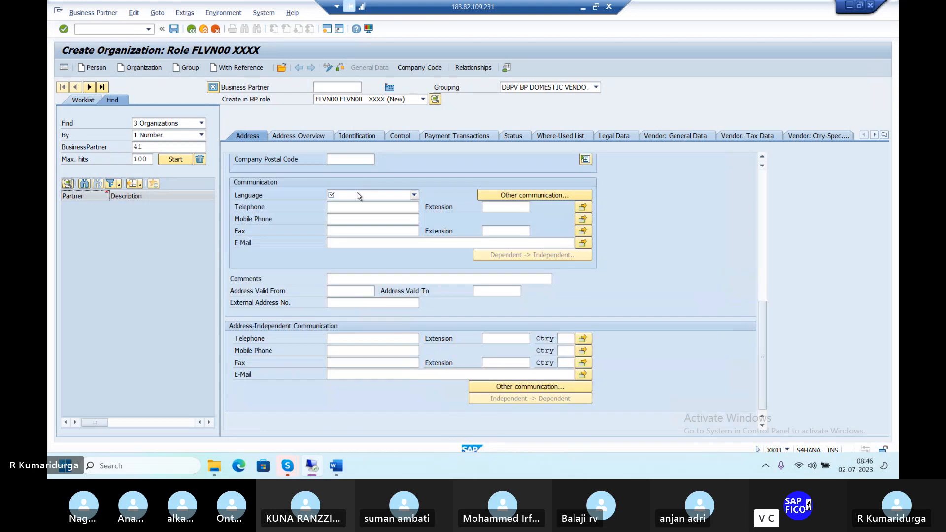
click(365, 195)
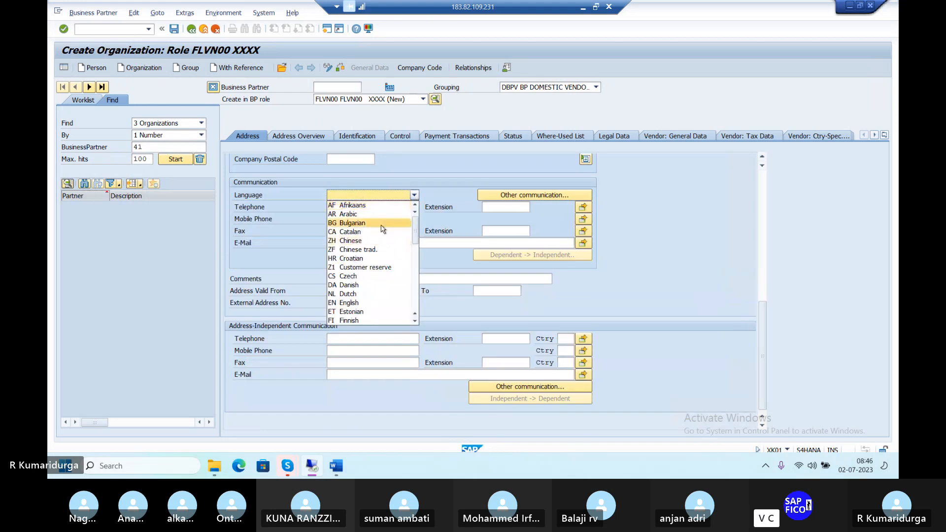
click(344, 303)
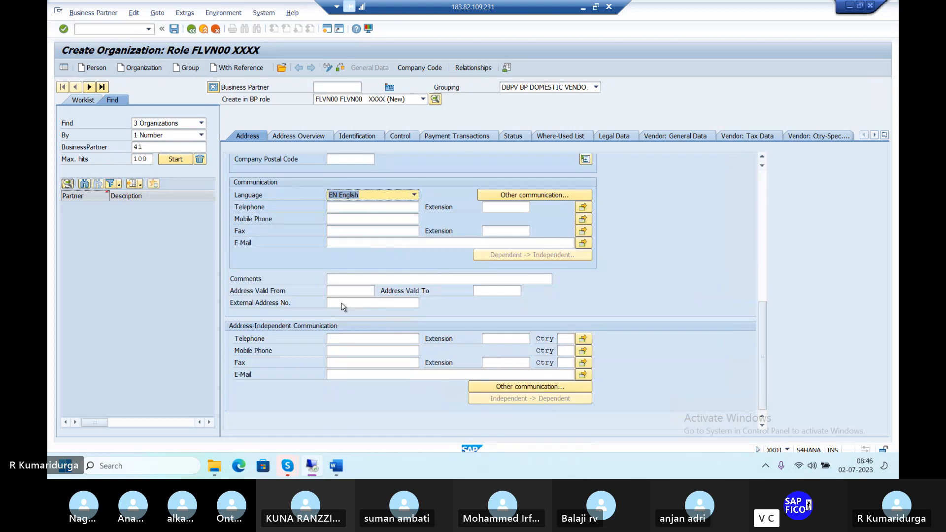
click(343, 303)
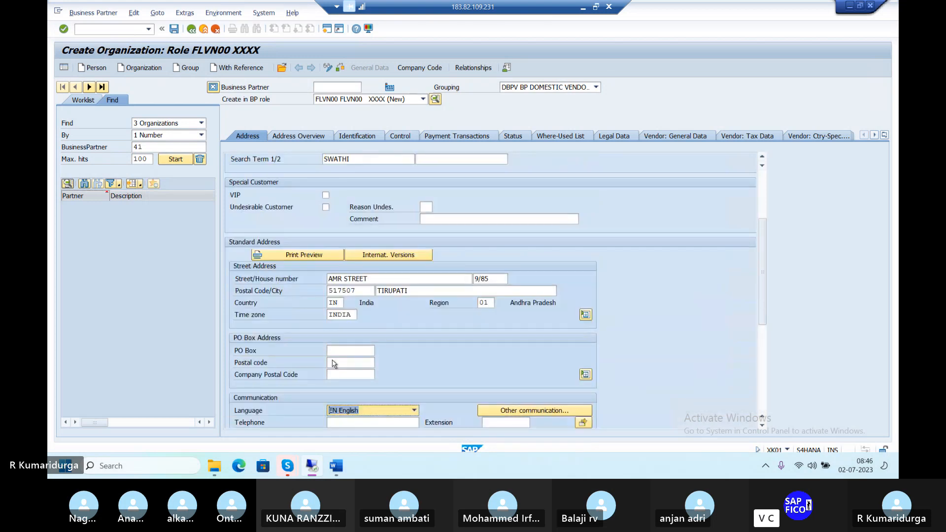
click(366, 349)
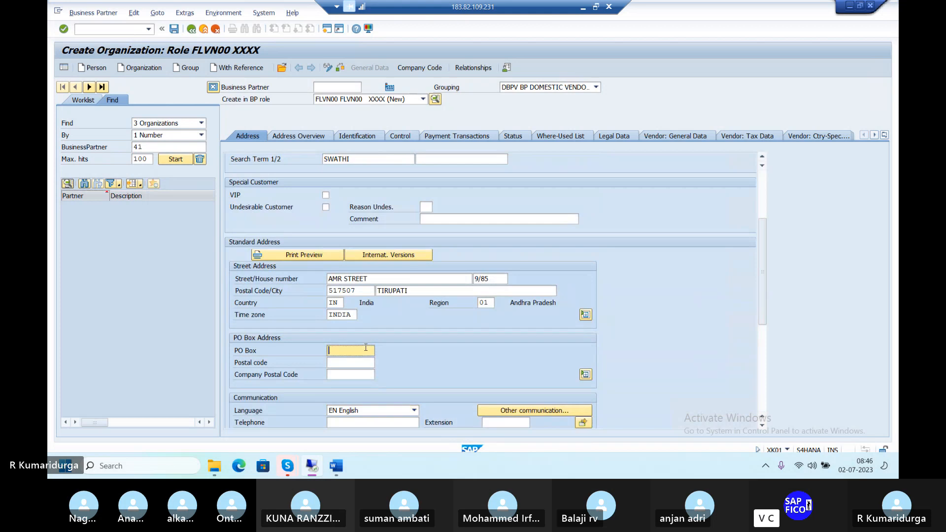
text(TPT)
key(Tab)
text(5175)
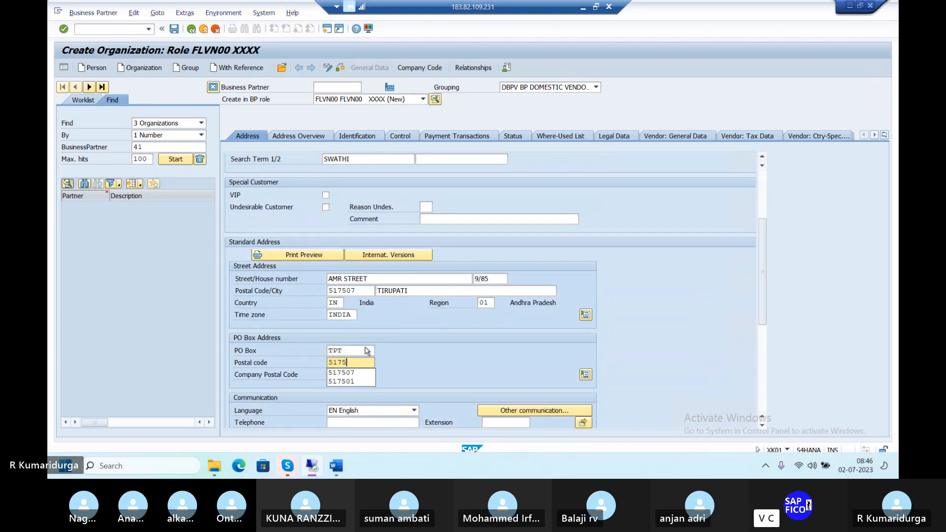
text(07)
key(Return)
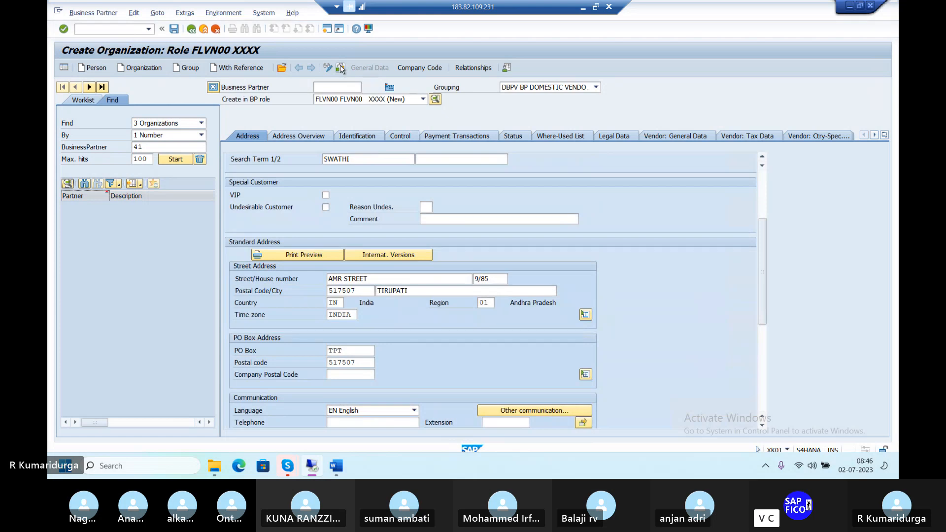
Add company code DUR1 with reconciliation account 100500 and sort key 001.
click(420, 68)
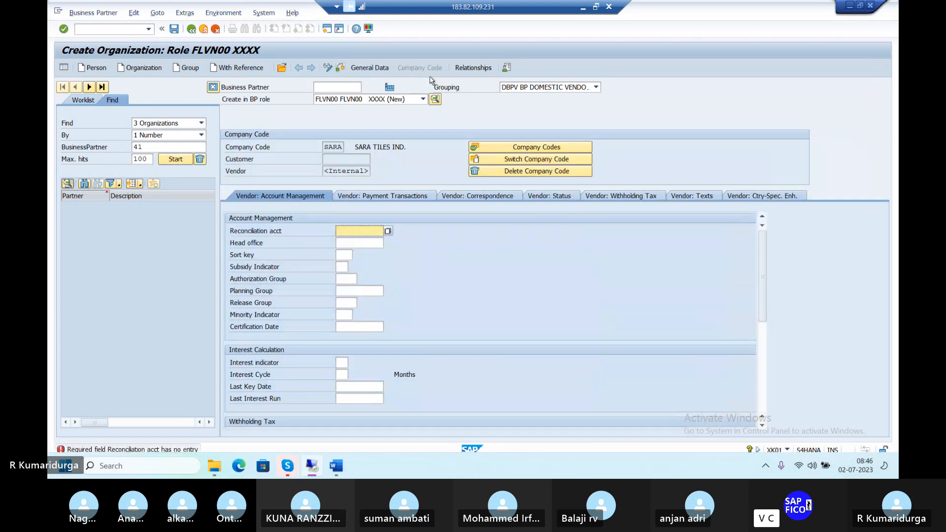
click(498, 147)
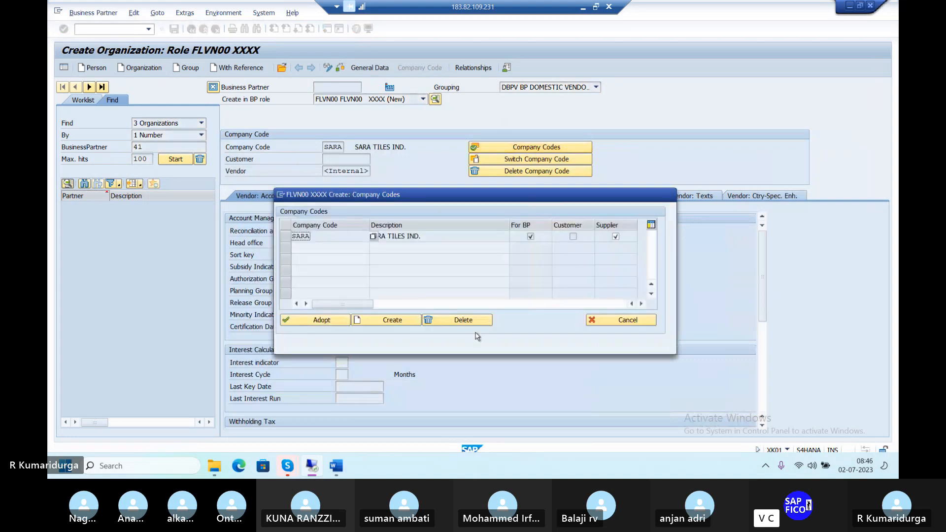
click(406, 323)
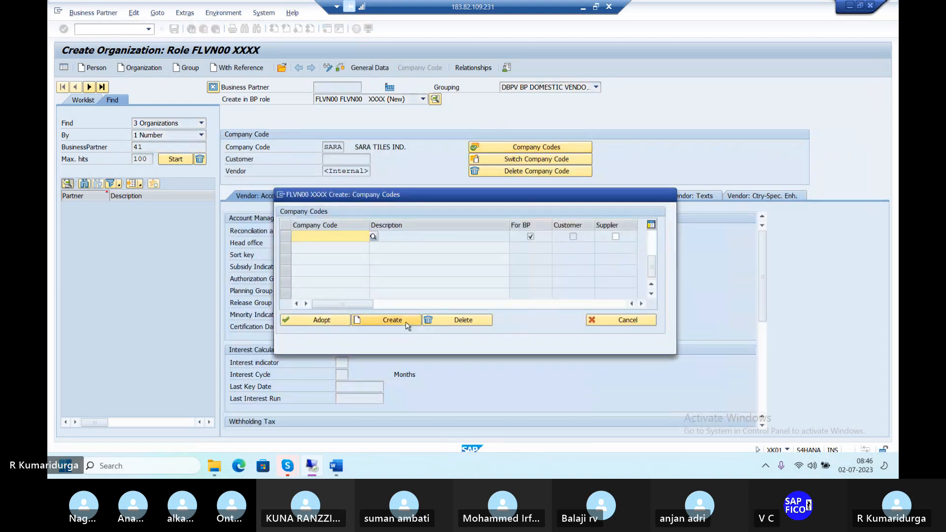
text(DUR1)
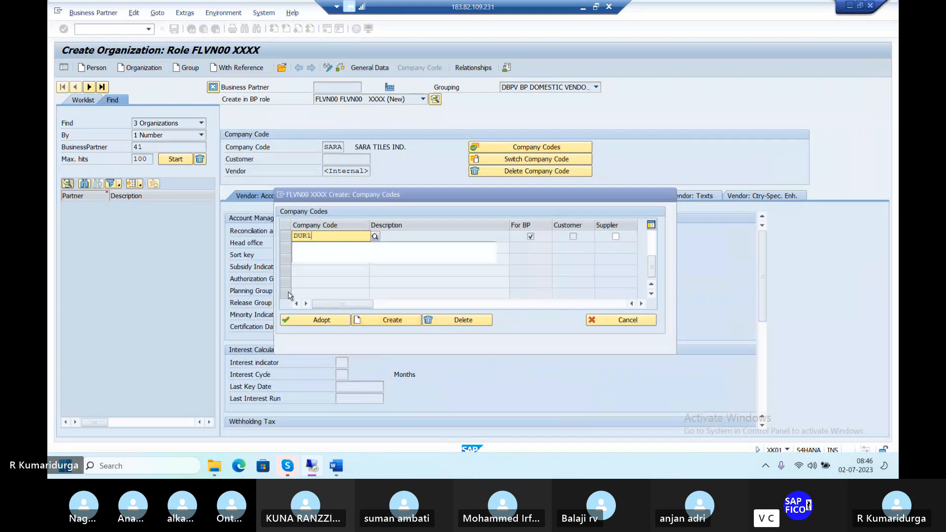
key(Return)
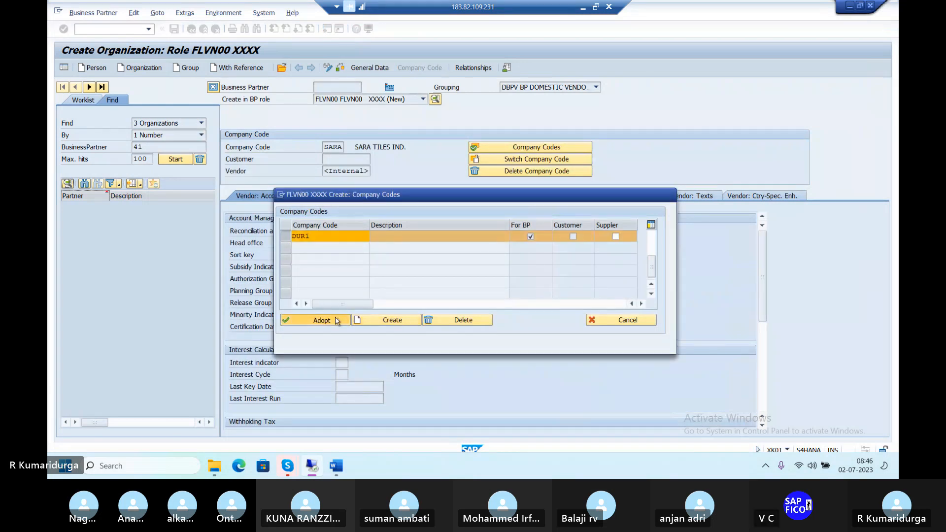
click(318, 320)
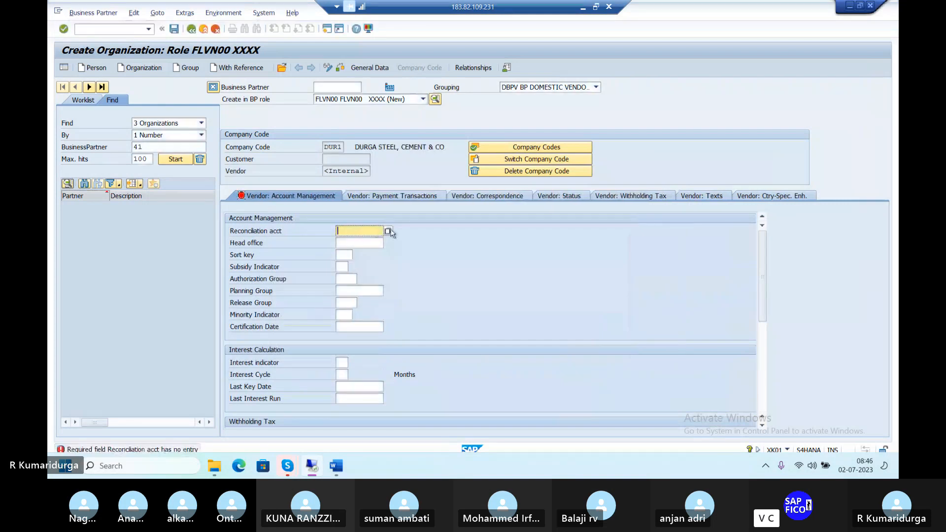
click(388, 232)
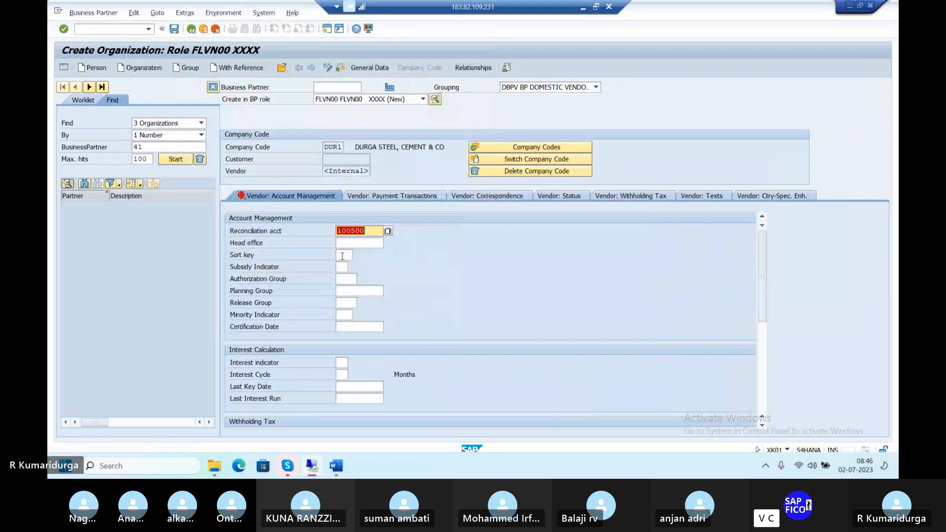
click(342, 256)
text(001)
key(Return)
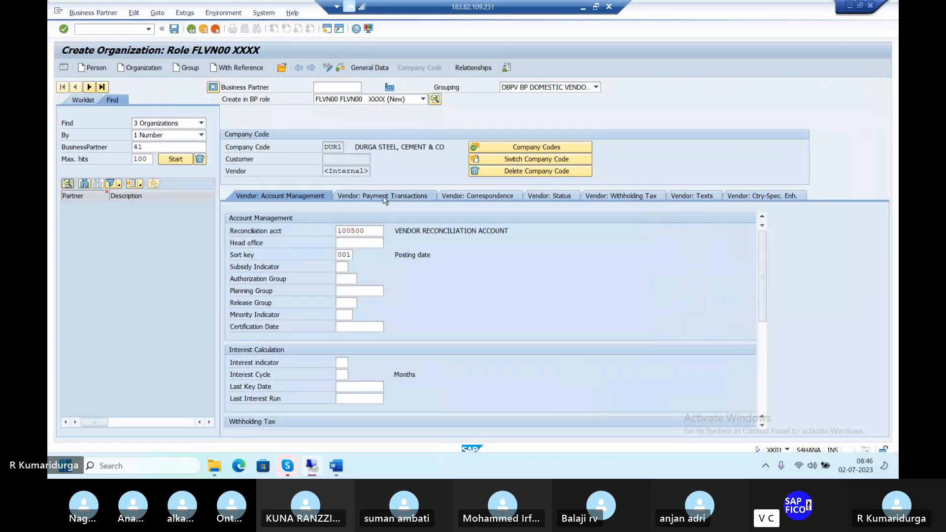
Enter payment terms 0001 and tolerance group TGVE.
click(381, 196)
text(000)
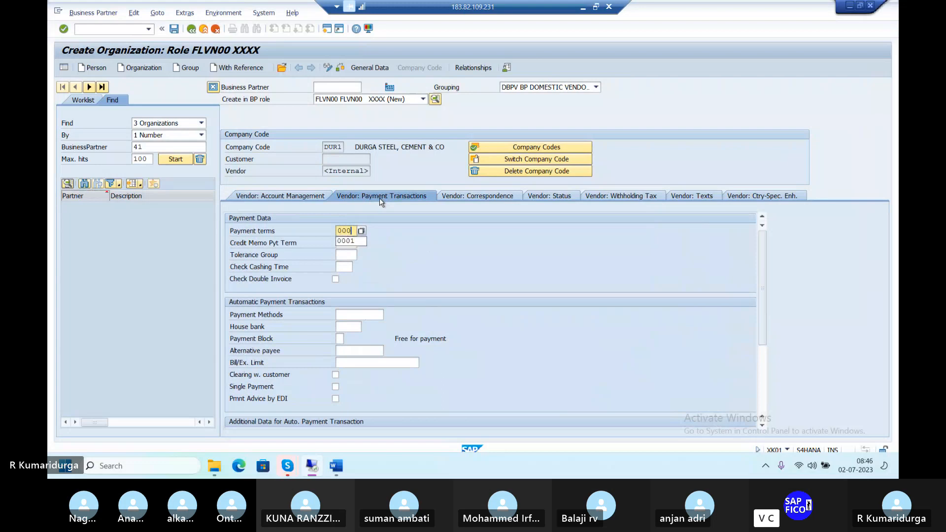
text(1)
click(351, 254)
text(T)
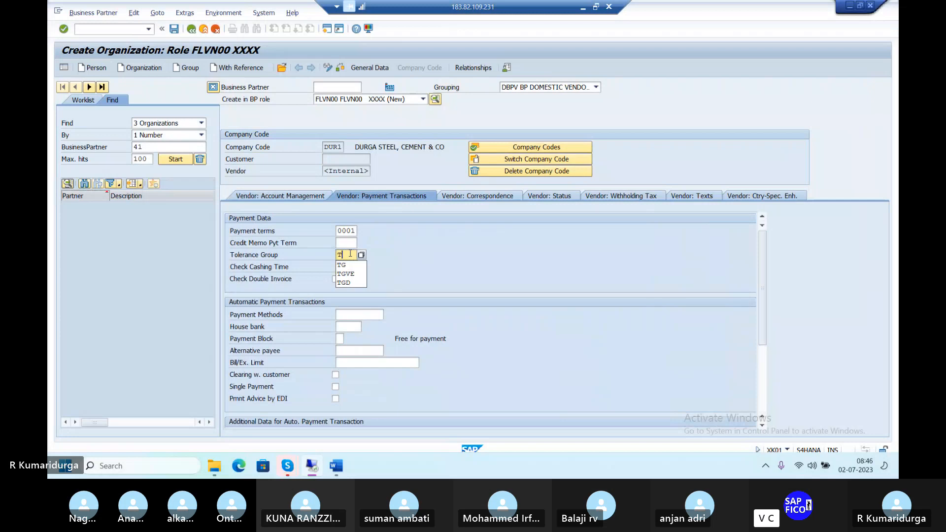
text(F)
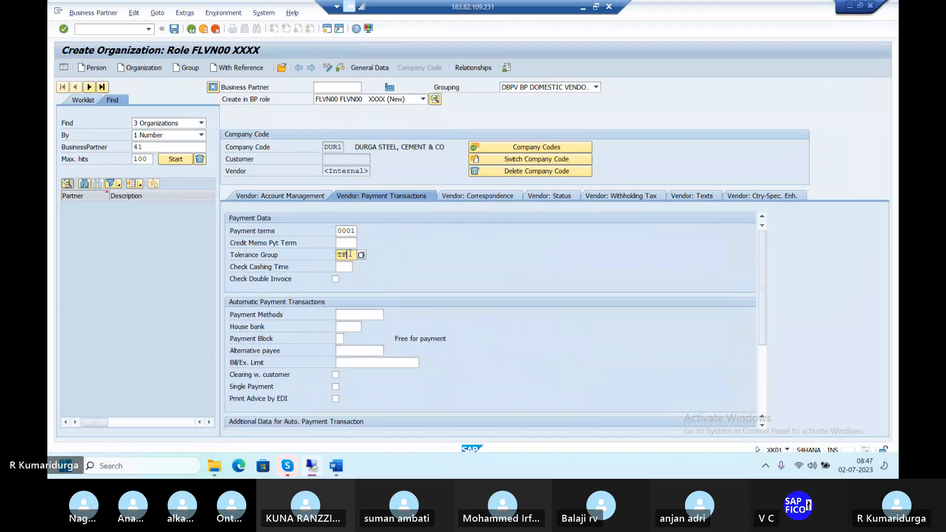
key(BackSpace)
text(G)
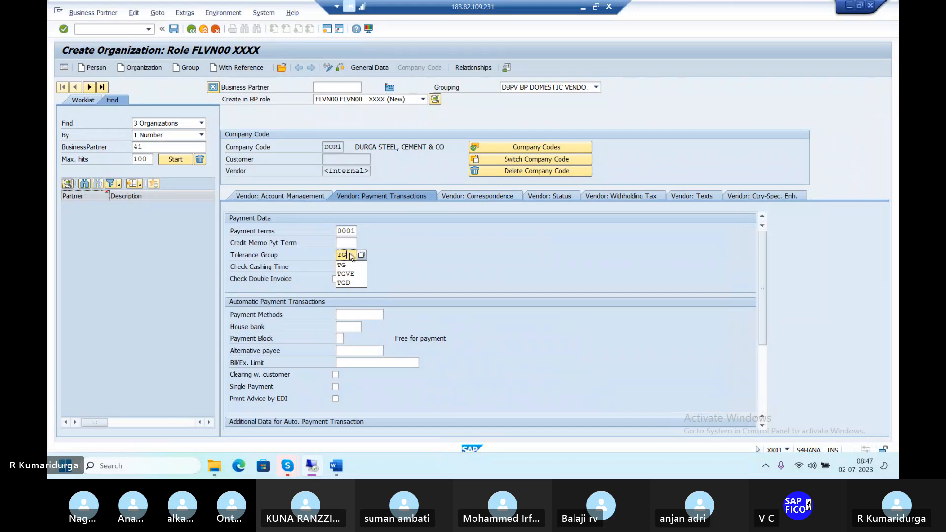
text(VE)
key(Return)
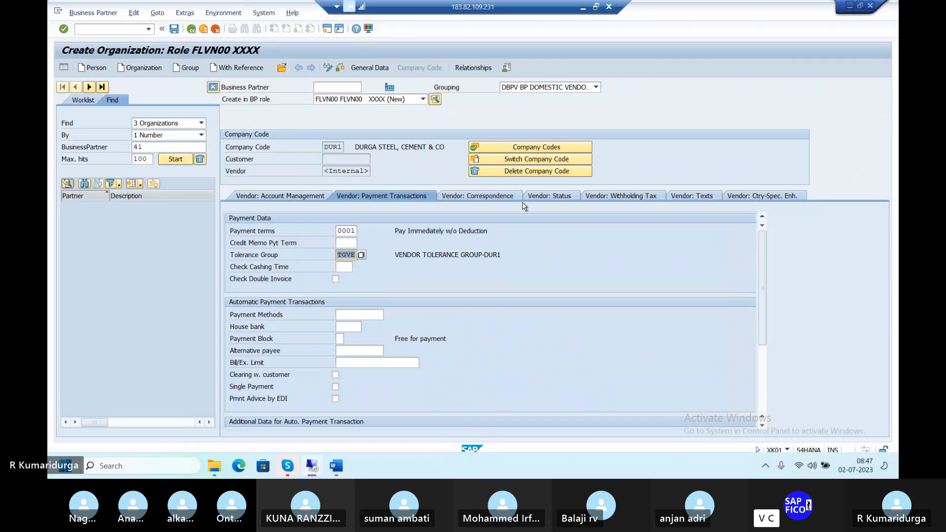
Attempt payment method and house bank entries, then clear the wrong payment method.
click(366, 314)
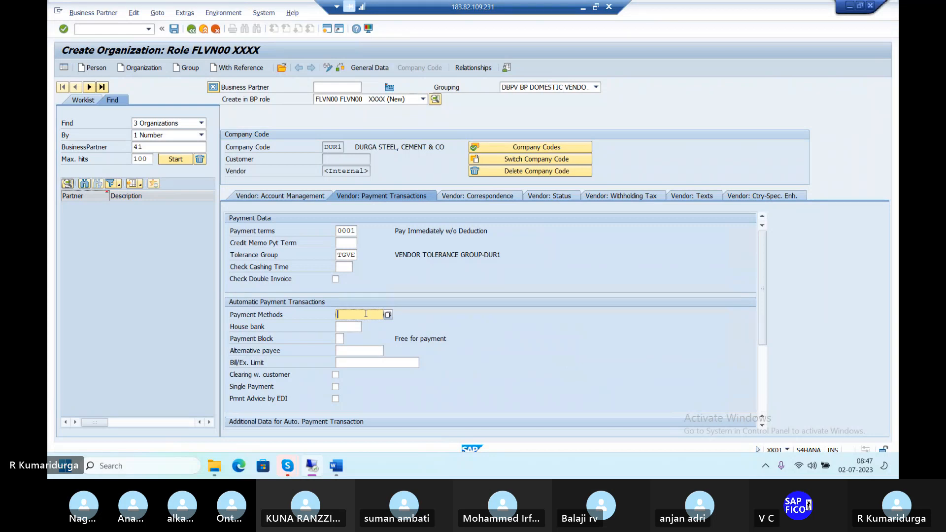
text(c)
click(354, 327)
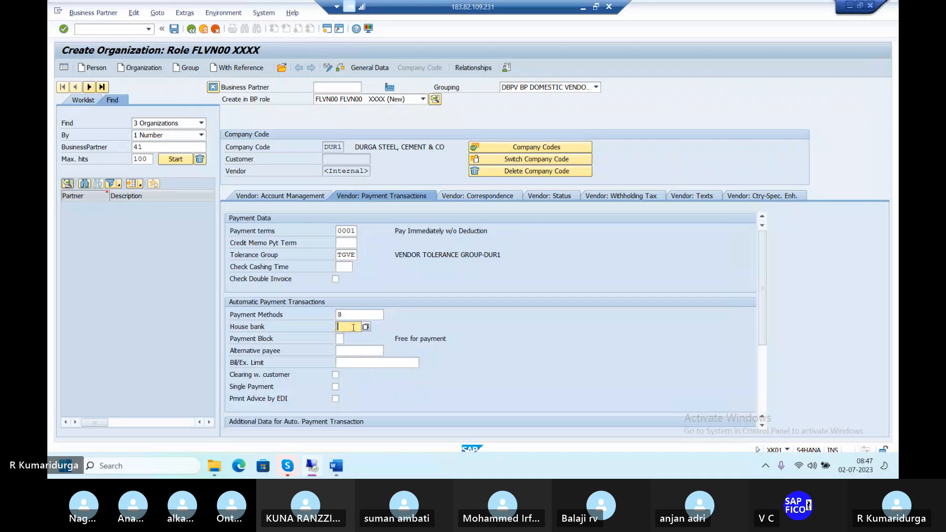
text(c)
click(351, 314)
key(BackSpace)
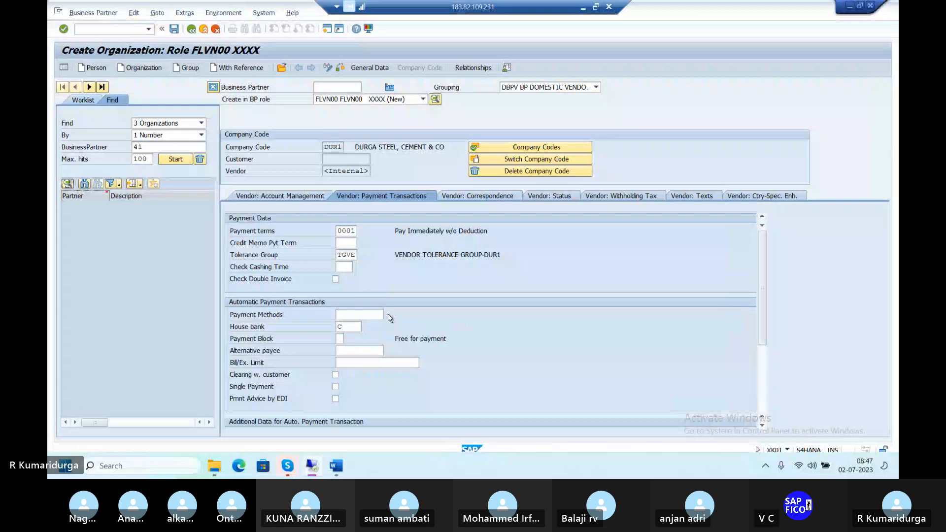
Pick checks for outgoing payments as payment method and CANR as house bank.
click(388, 315)
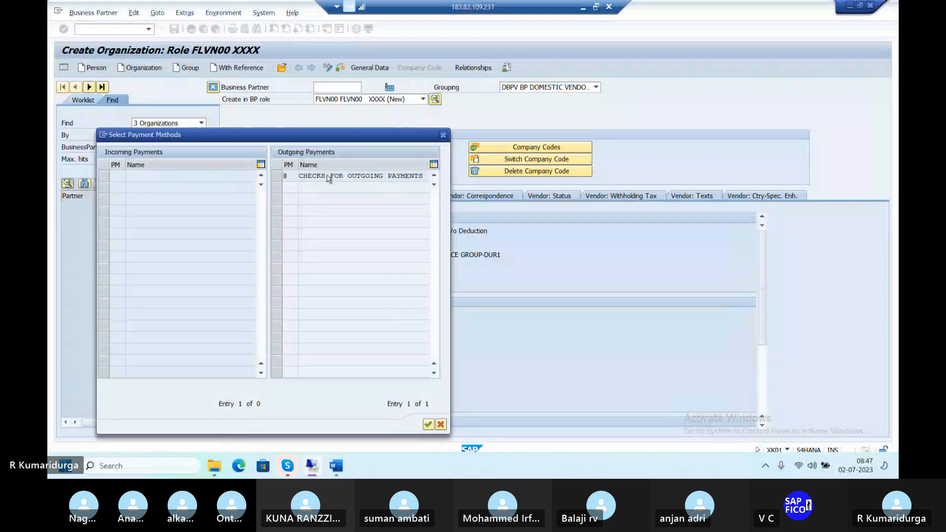
click(286, 176)
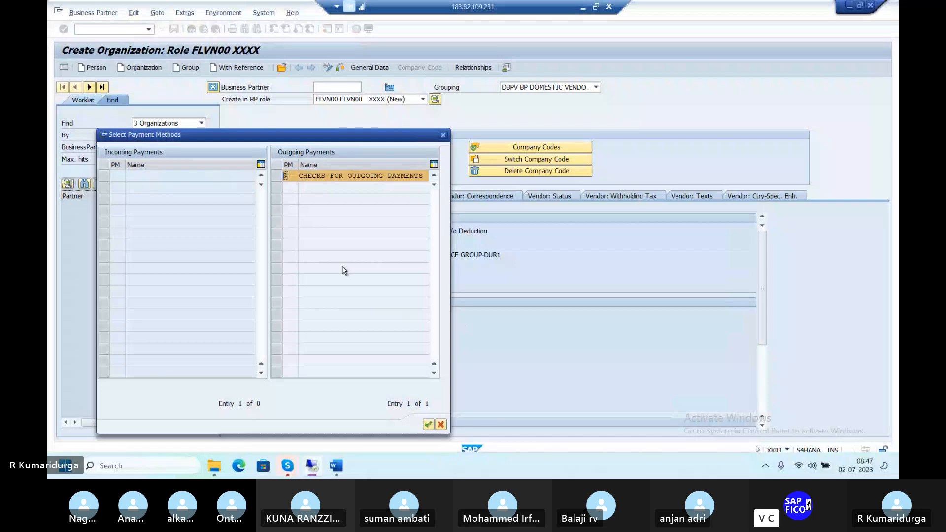
click(427, 424)
click(349, 327)
text(C)
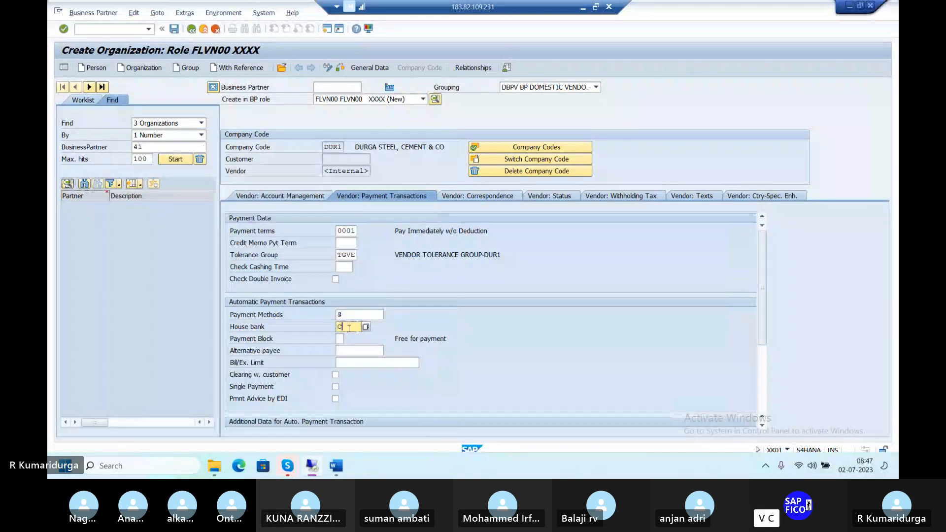
text(A)
click(368, 327)
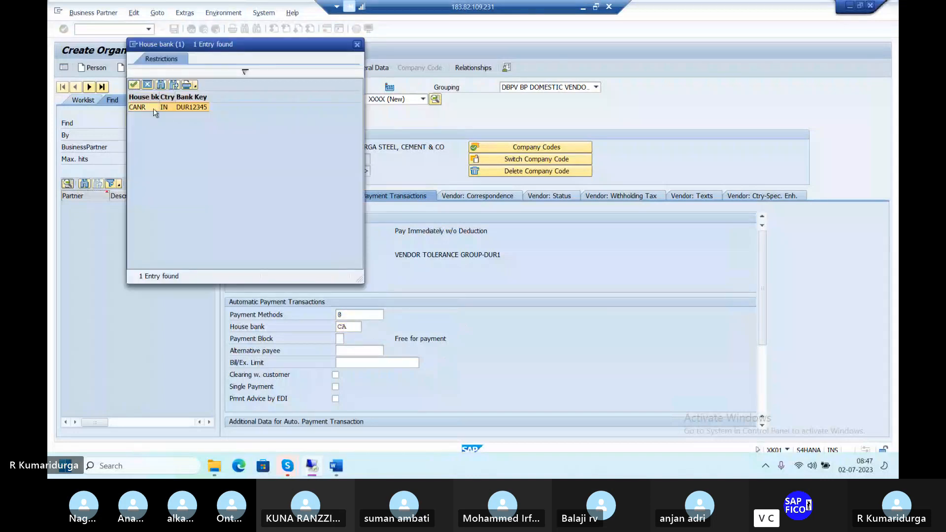
double_click(156, 113)
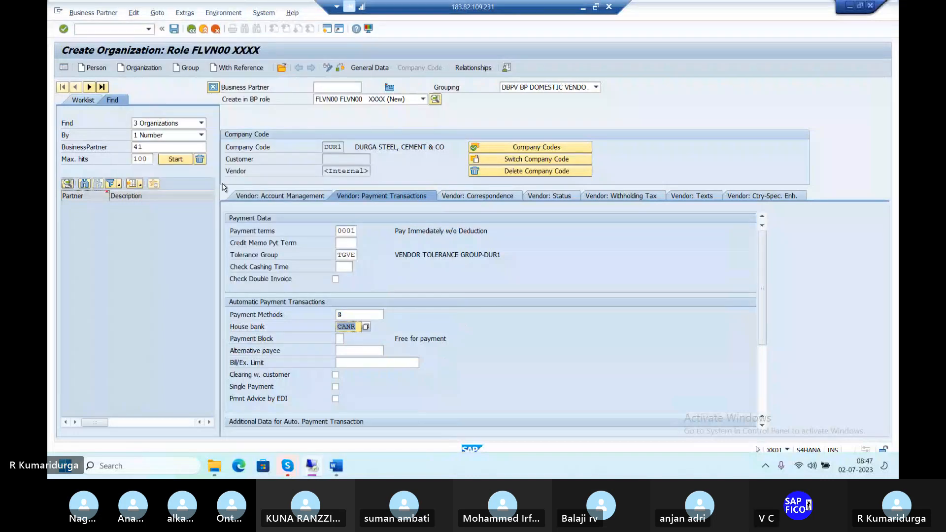
click(358, 350)
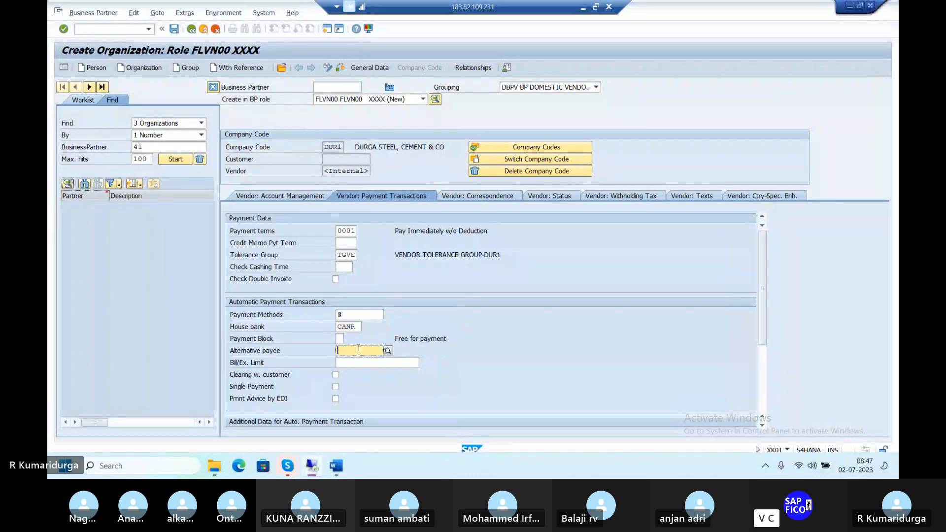
key(Return)
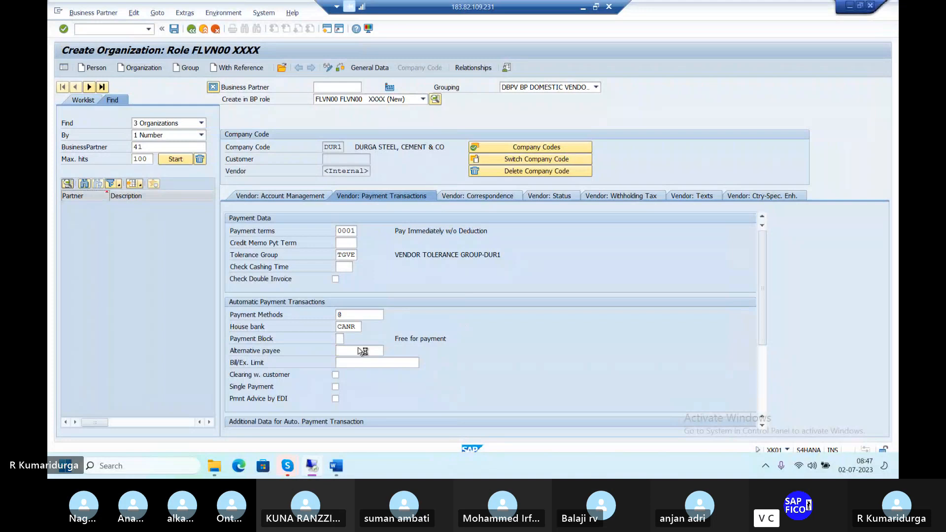
Check the SWATHI CEMENTS & STEELS partner for errors and save it.
click(340, 69)
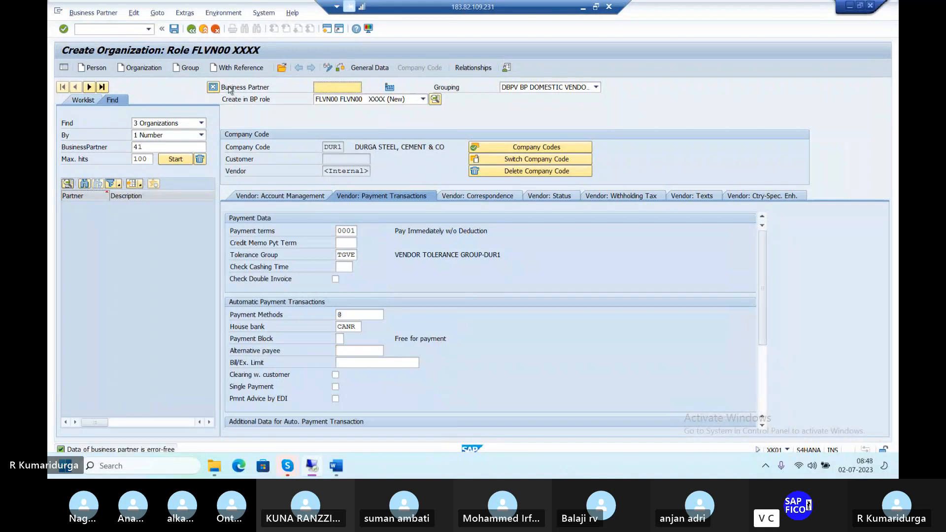
click(174, 29)
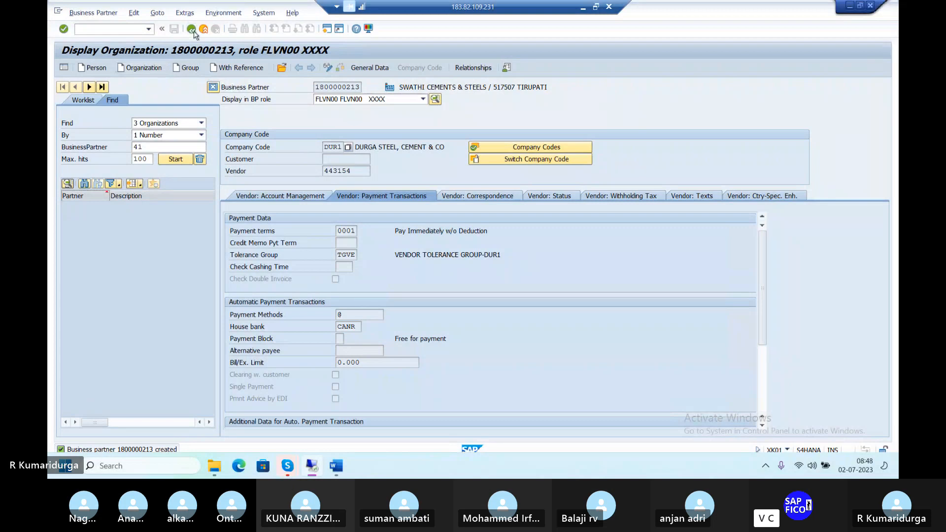
Go back to the main menu, run /NXK01 and choose an Organization partner.
click(192, 29)
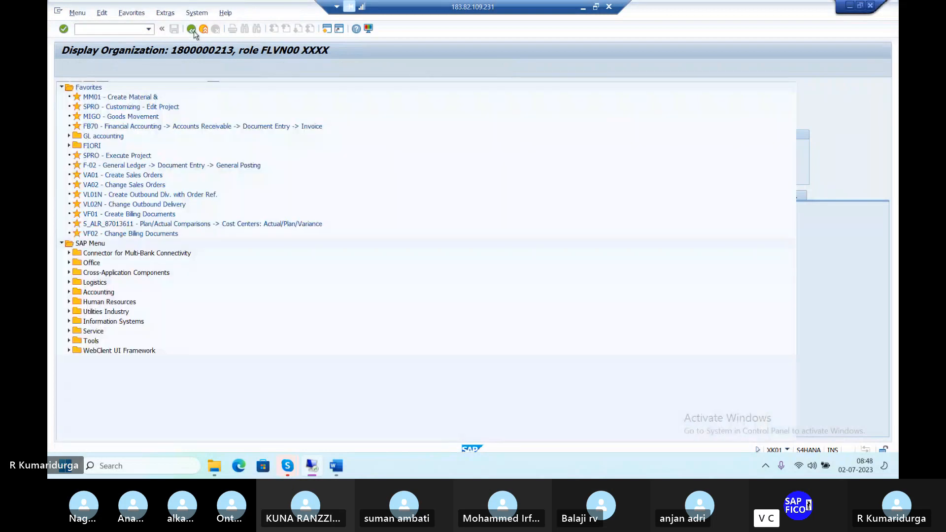
click(107, 29)
text(/NX)
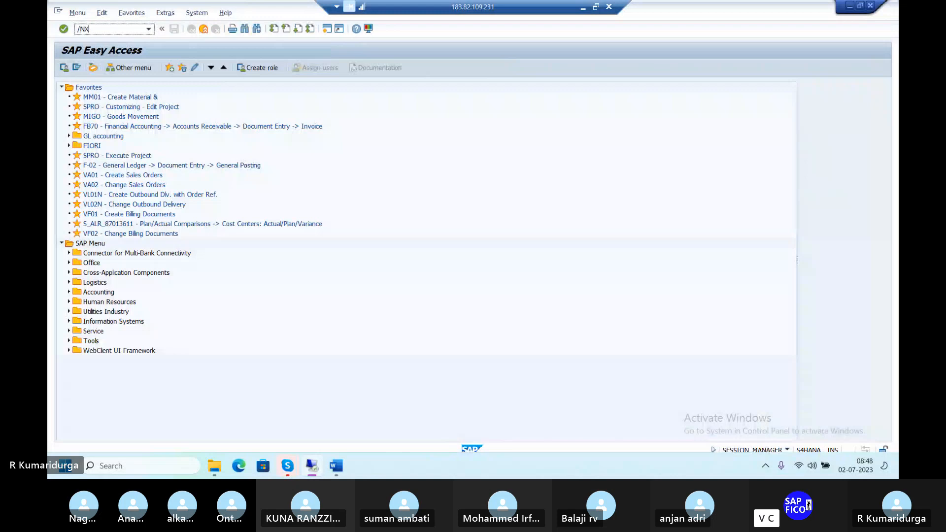
text(K01)
key(Return)
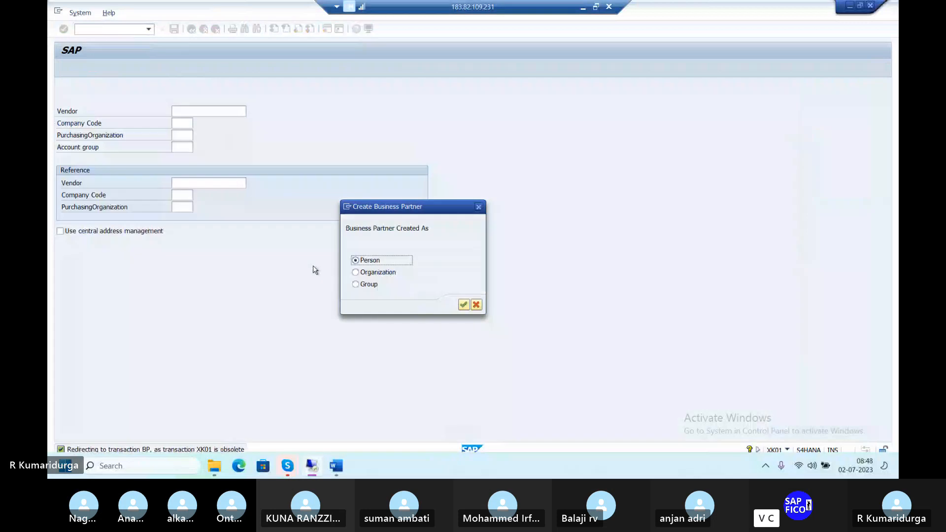
click(356, 272)
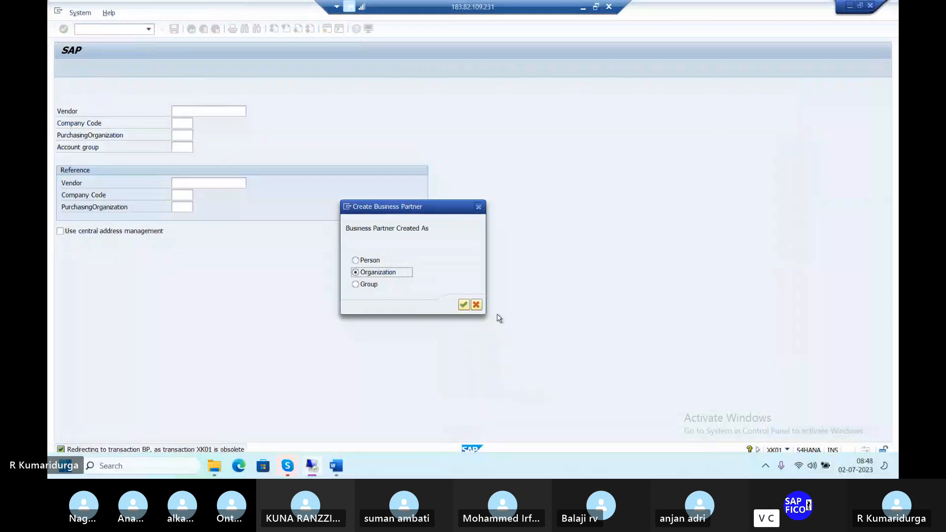
click(464, 305)
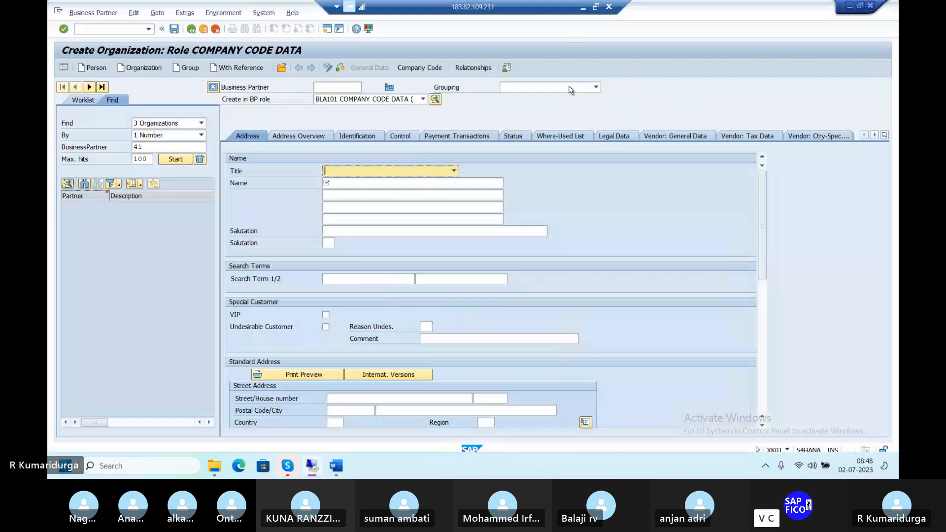
Set the partner grouping to DBPV BP Domestic Vendor for DUR1.
click(570, 89)
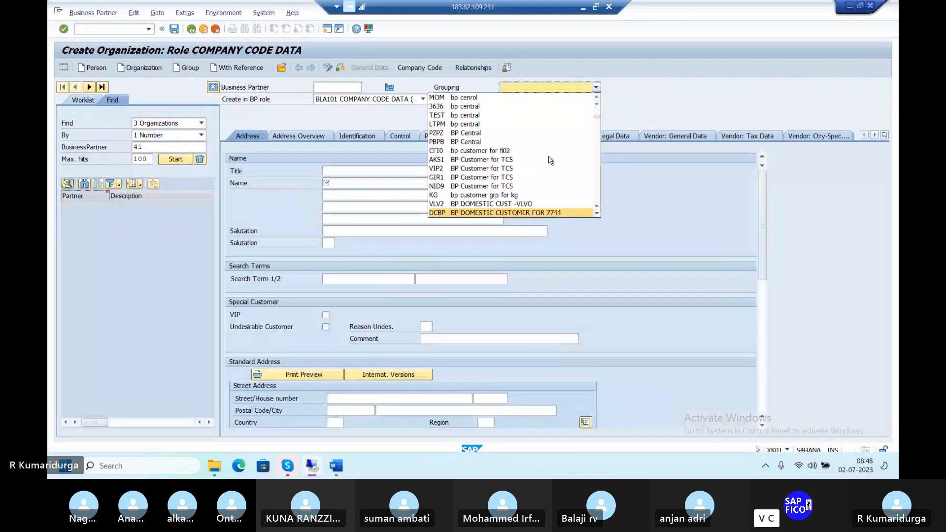
scroll(551, 161, down, 5)
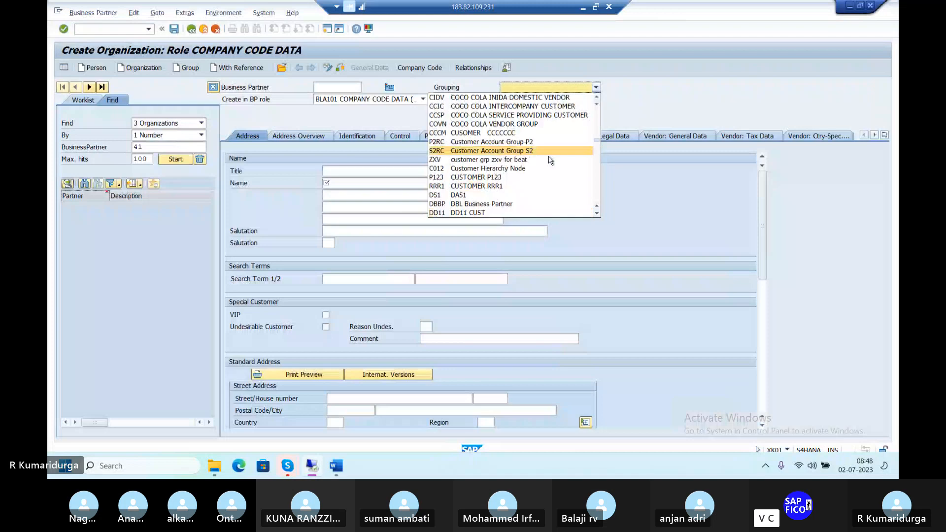
scroll(550, 160, down, 6)
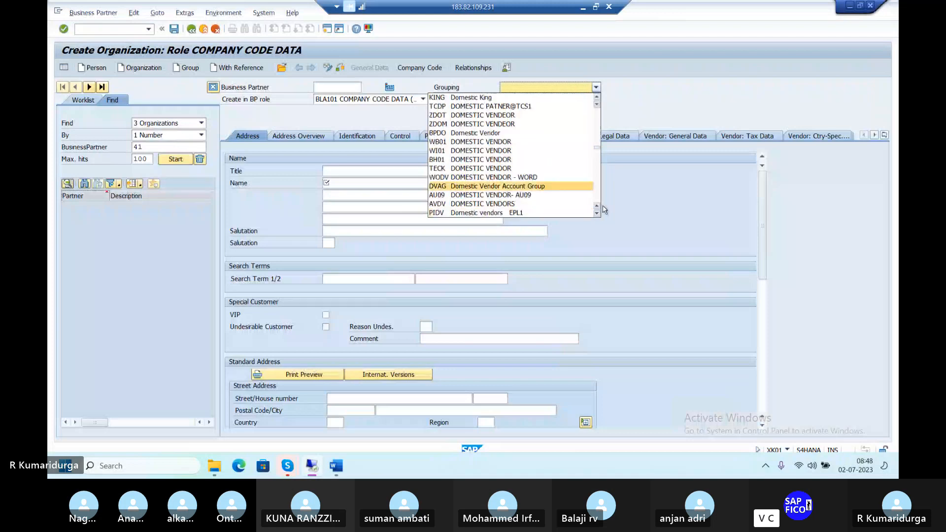
click(598, 99)
click(598, 99)
click(598, 99)
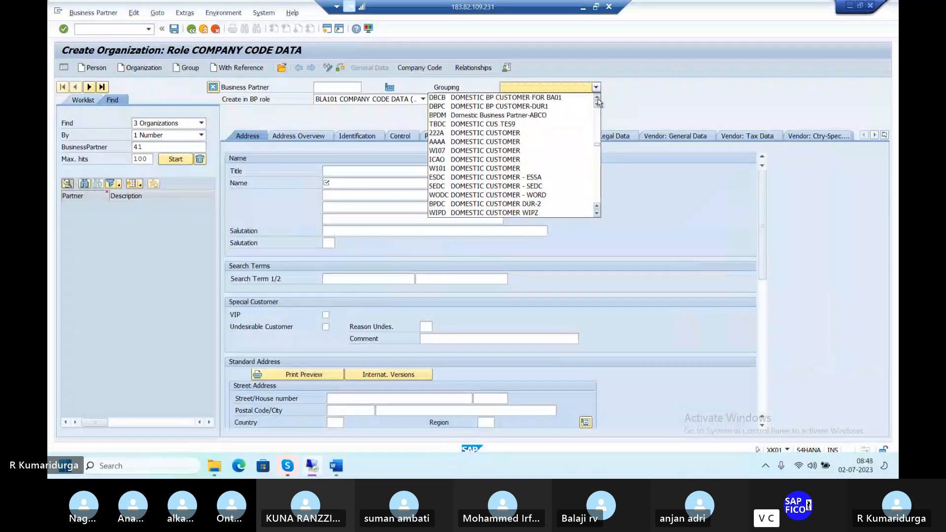
click(598, 99)
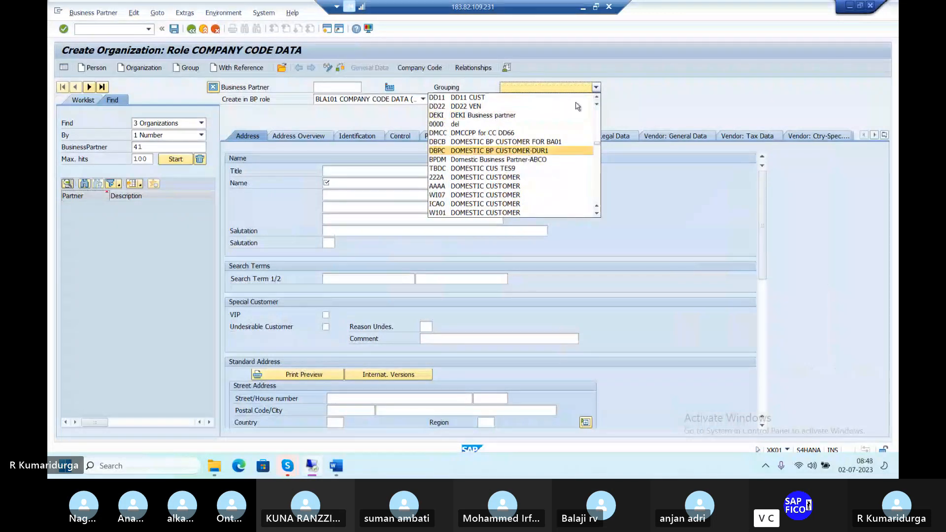
click(598, 99)
click(598, 100)
click(598, 100)
click(598, 99)
click(598, 100)
click(598, 99)
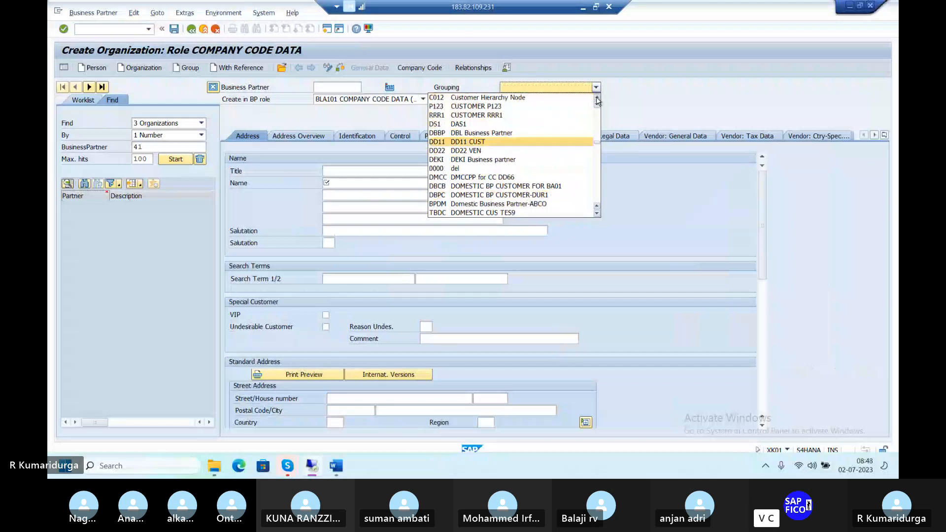
click(597, 100)
click(597, 99)
click(598, 99)
click(598, 100)
click(598, 100)
click(598, 100)
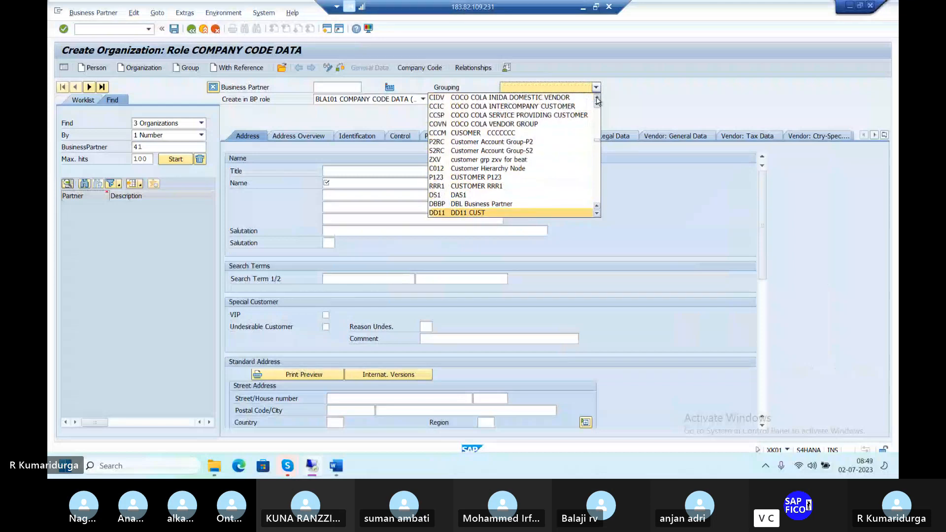
click(598, 99)
click(598, 100)
click(598, 100)
click(597, 99)
click(598, 100)
click(598, 100)
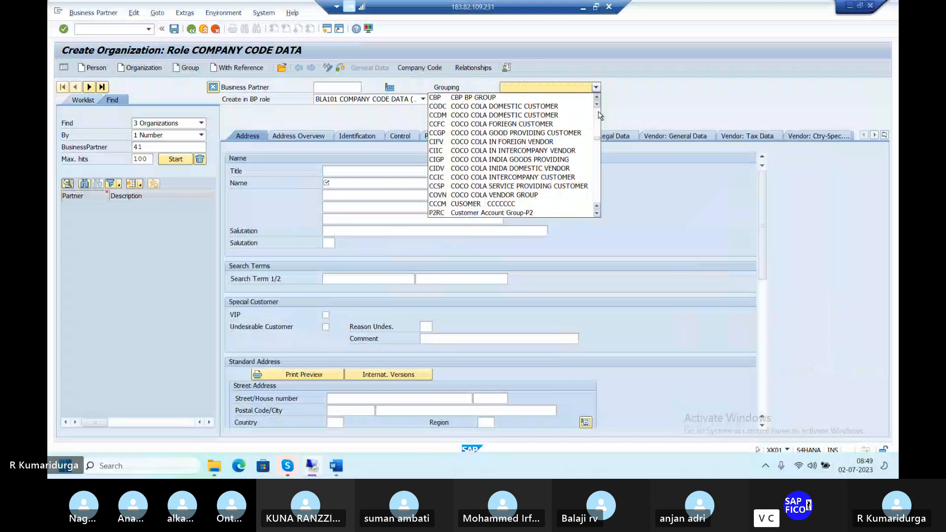
click(599, 116)
click(599, 120)
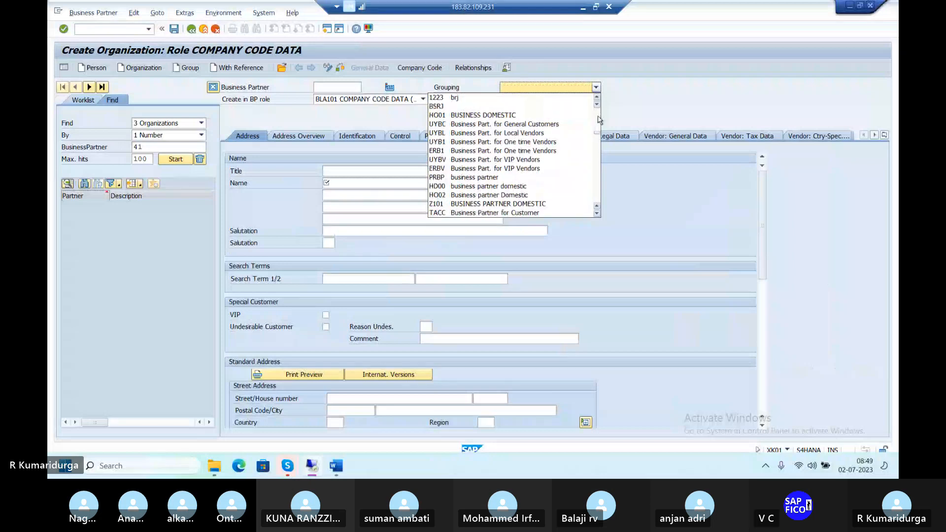
click(599, 120)
click(599, 120)
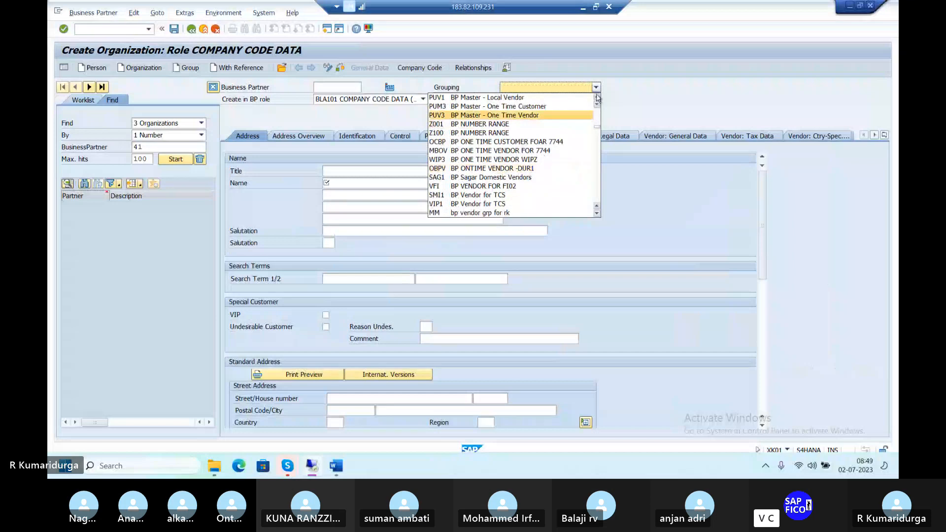
scroll(597, 98, up, 3)
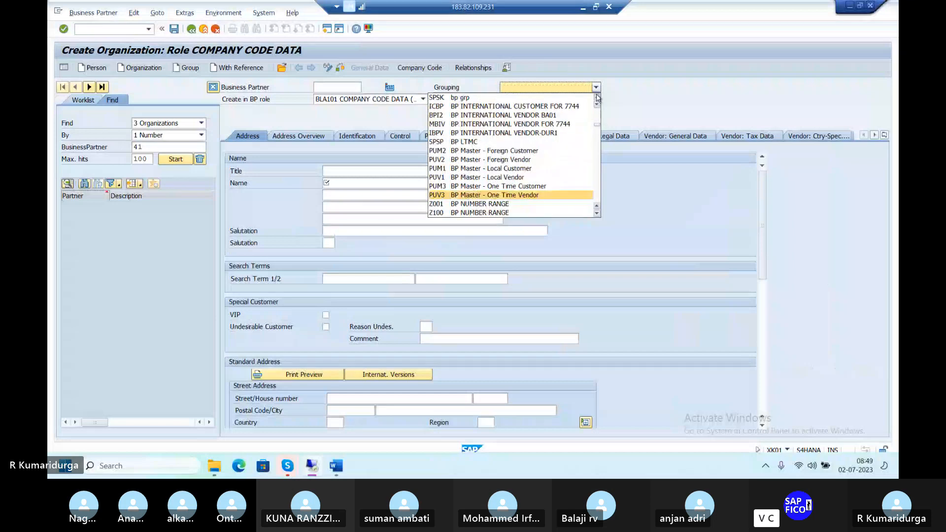
scroll(598, 99, up, 2)
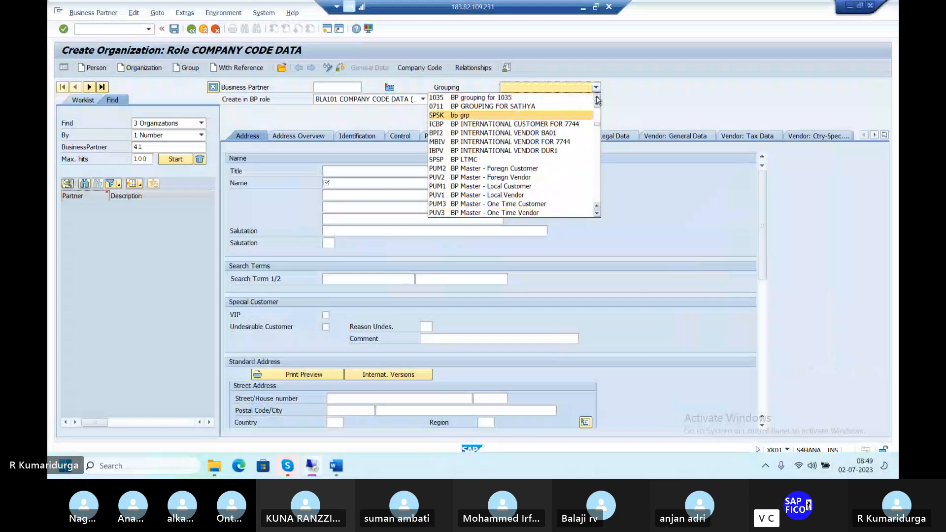
scroll(598, 100, up, 3)
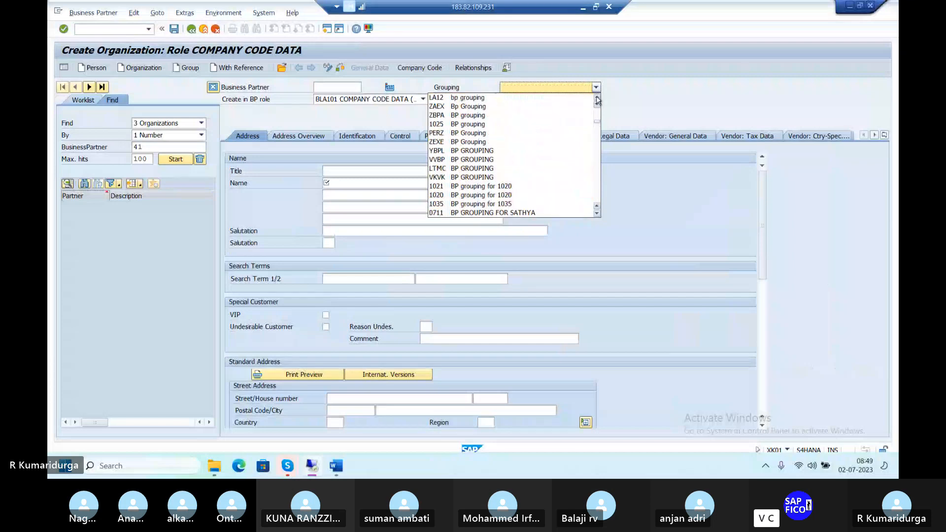
scroll(598, 100, up, 1)
scroll(598, 100, up, 1)
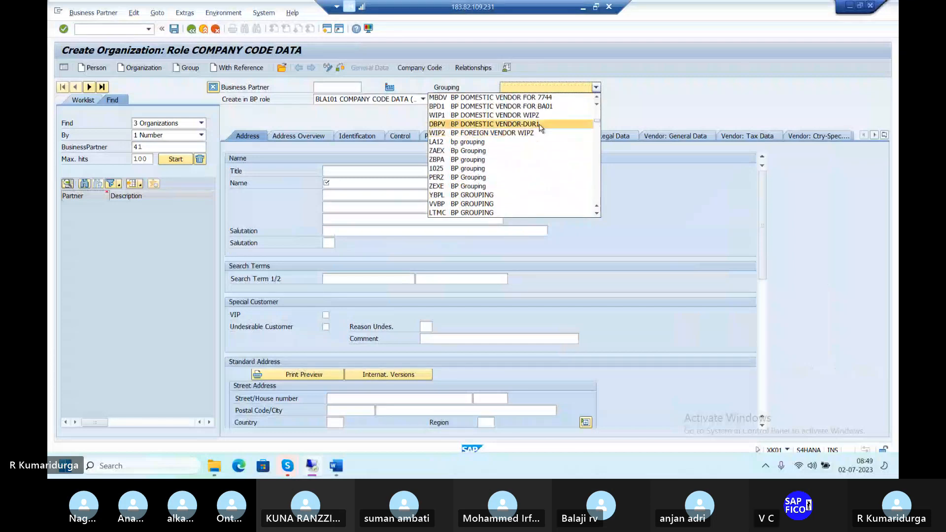
click(528, 125)
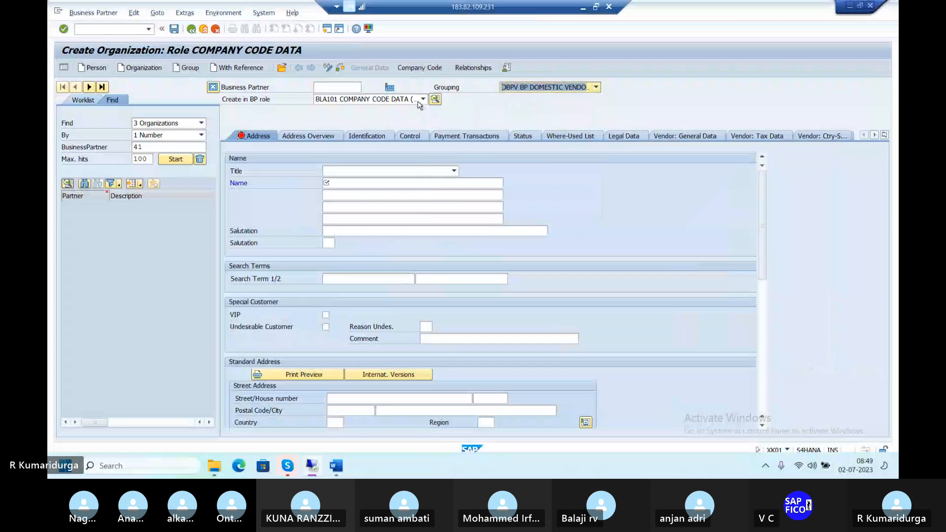
Change the Create in BP role to FLVN00 vendor and create the partner in that role.
click(420, 104)
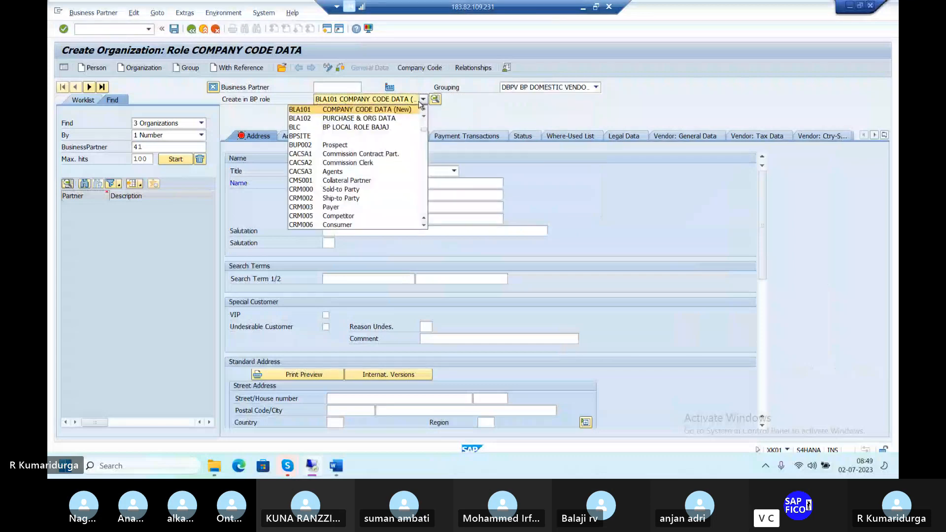
key(f)
key(f)
key(f)
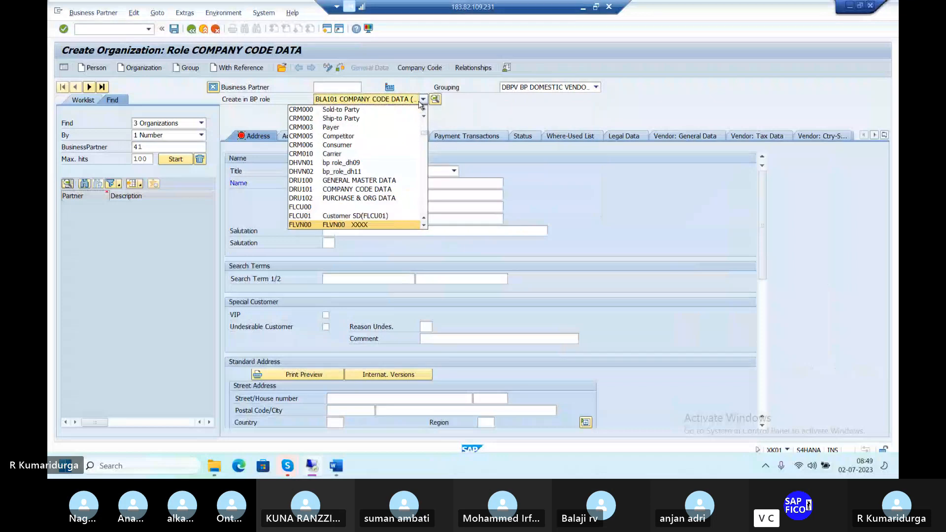
click(341, 226)
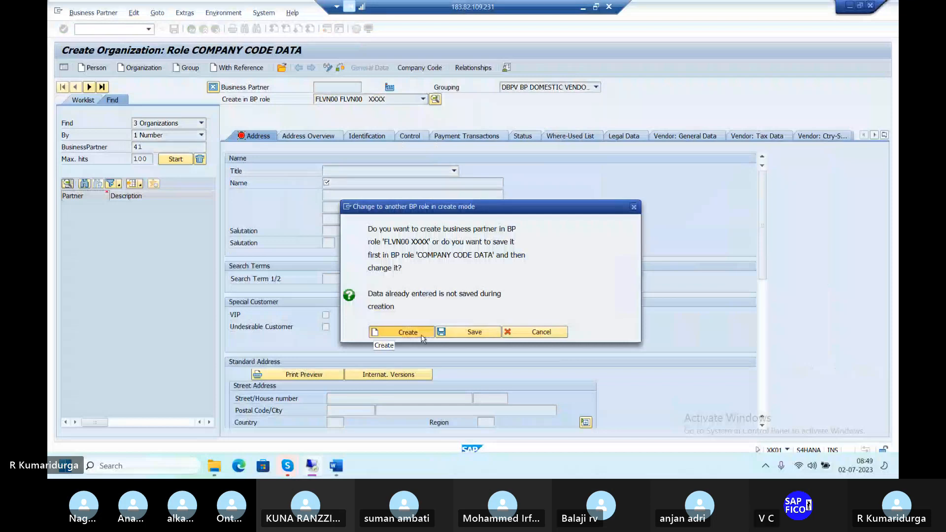
click(423, 337)
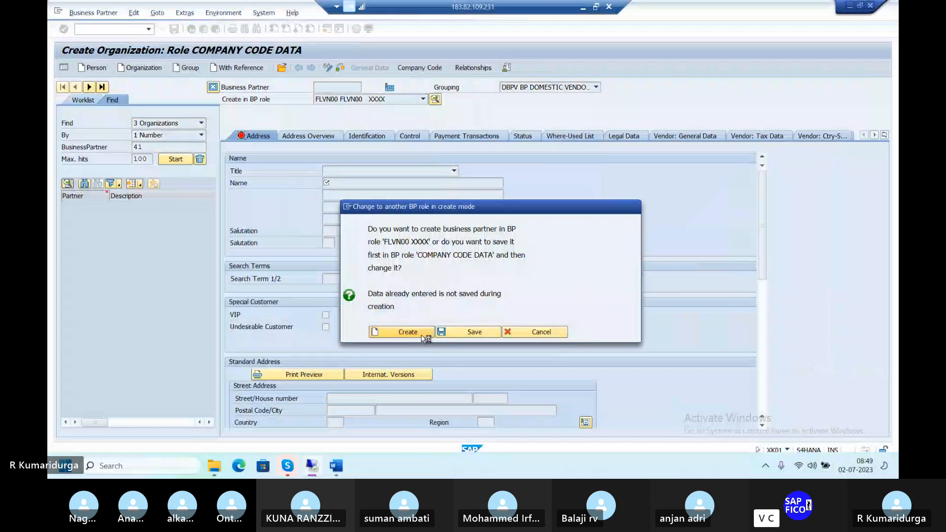
click(453, 171)
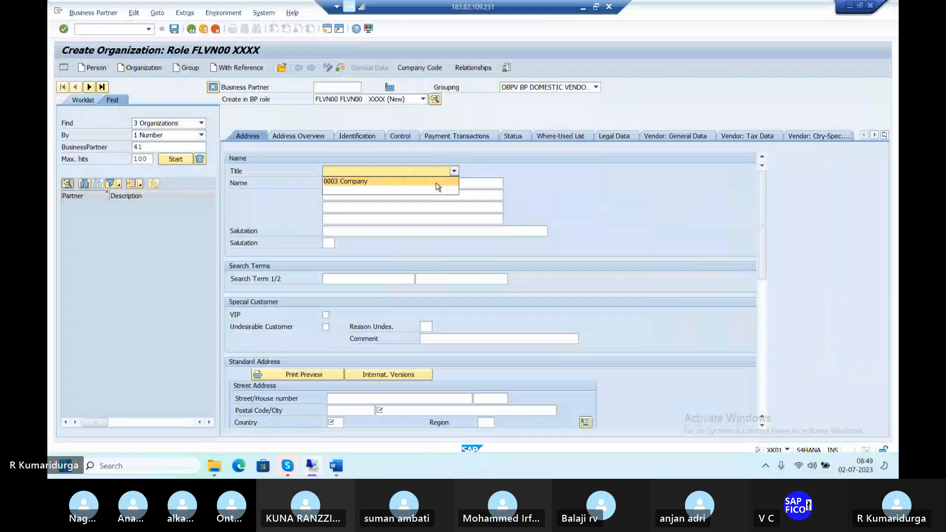
Set title 0003 Company, name SIVASAKTHI CEMENTS and search term SIVASAKTHI.
click(438, 183)
click(429, 183)
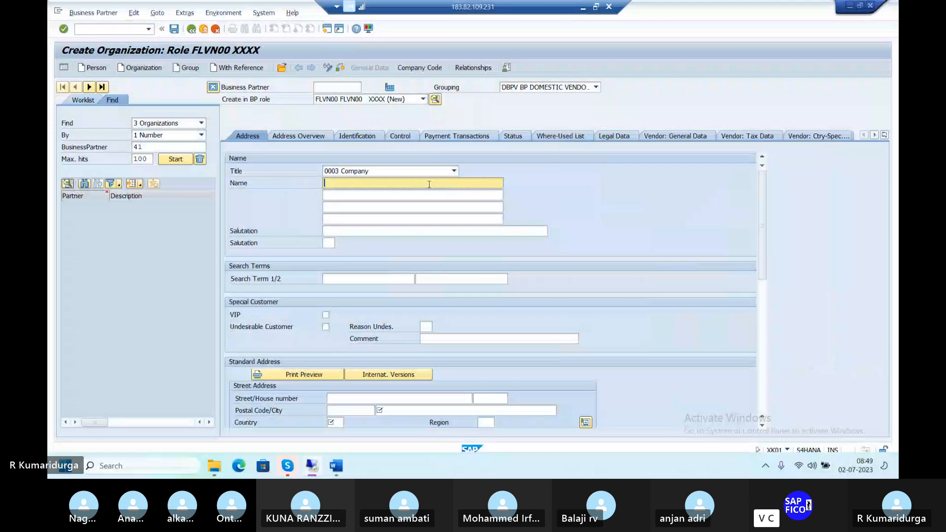
text(SIS)
key(BackSpace)
text(VA S)
key(BackSpace)
key(BackSpace)
text(SAKTHI)
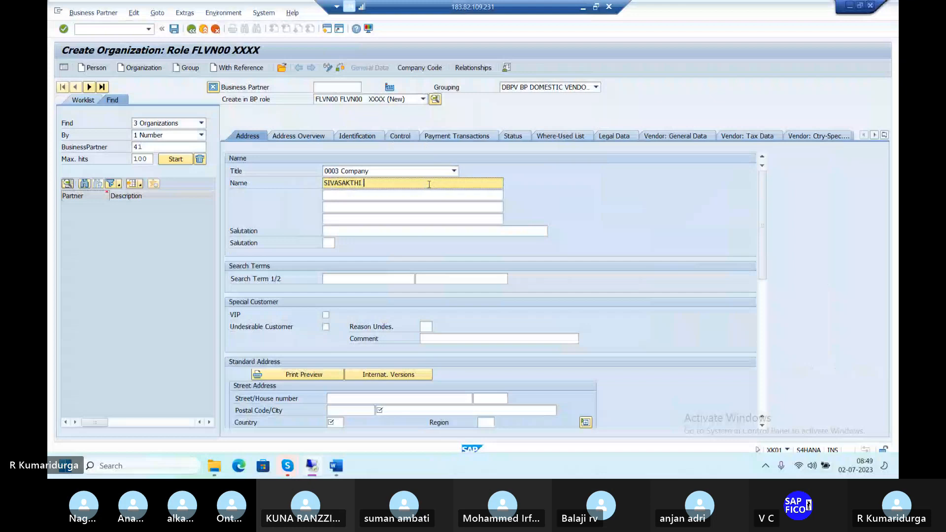
text( CEMENTS)
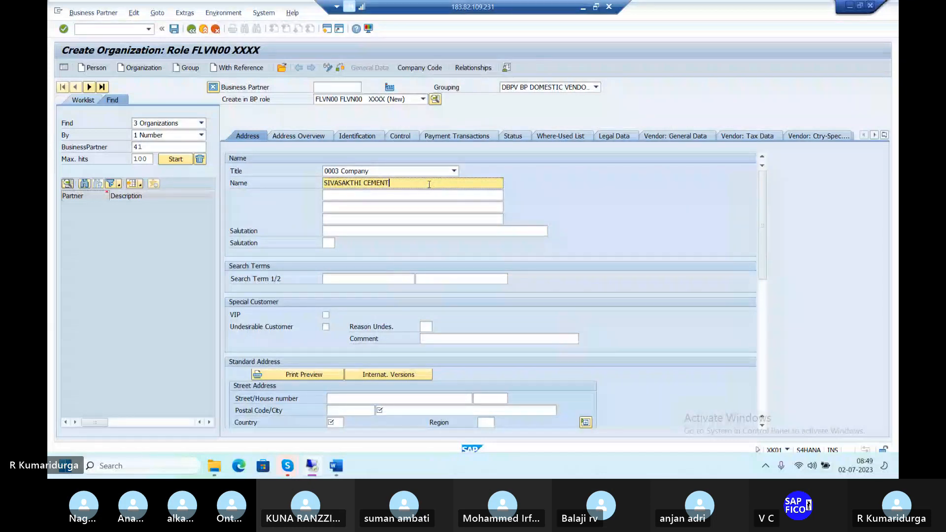
click(383, 280)
text(SIVASAKTHI)
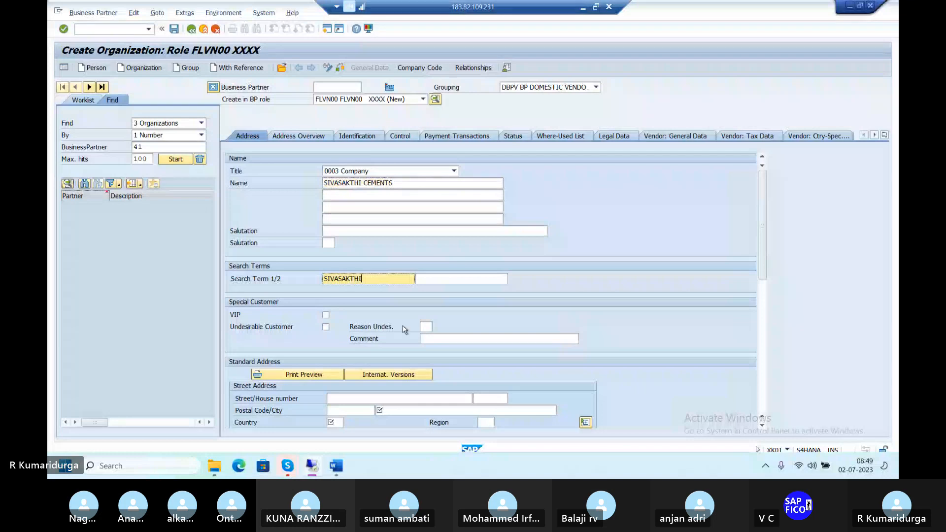
click(365, 399)
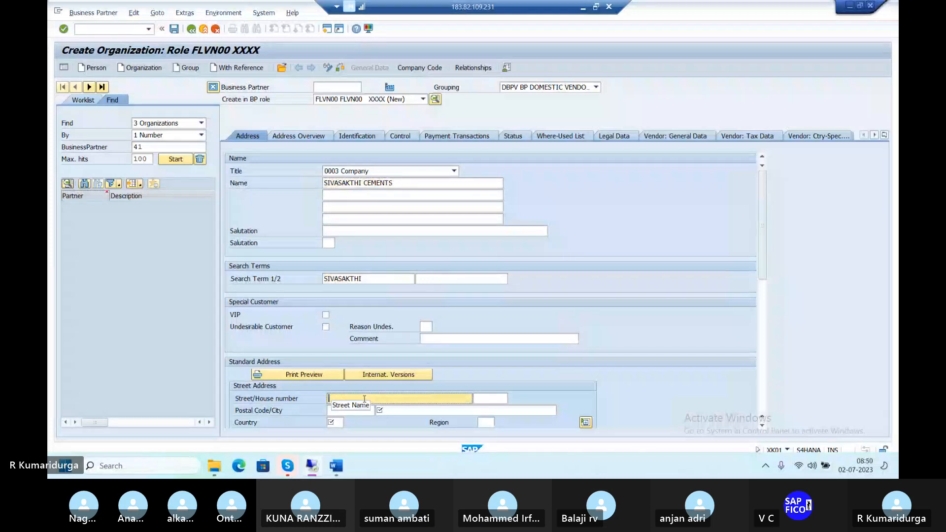
text(MGR STREET)
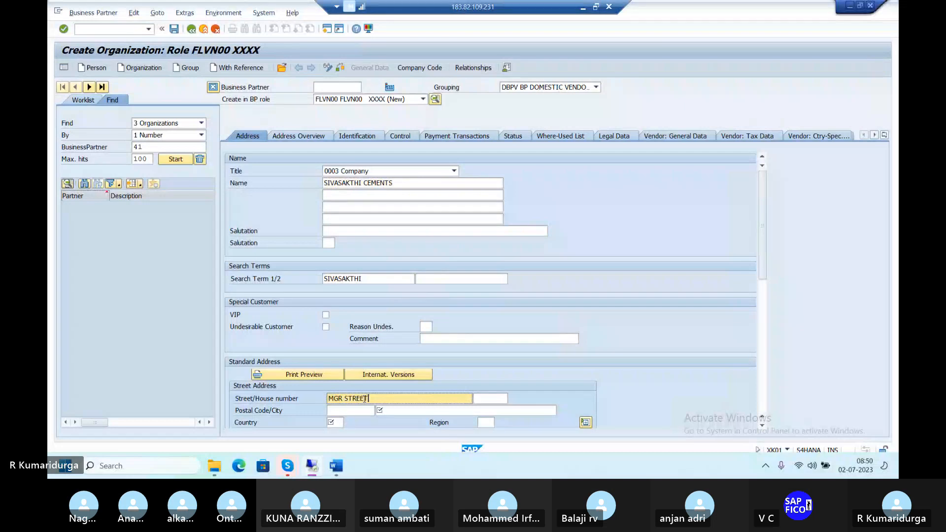
key(Tab)
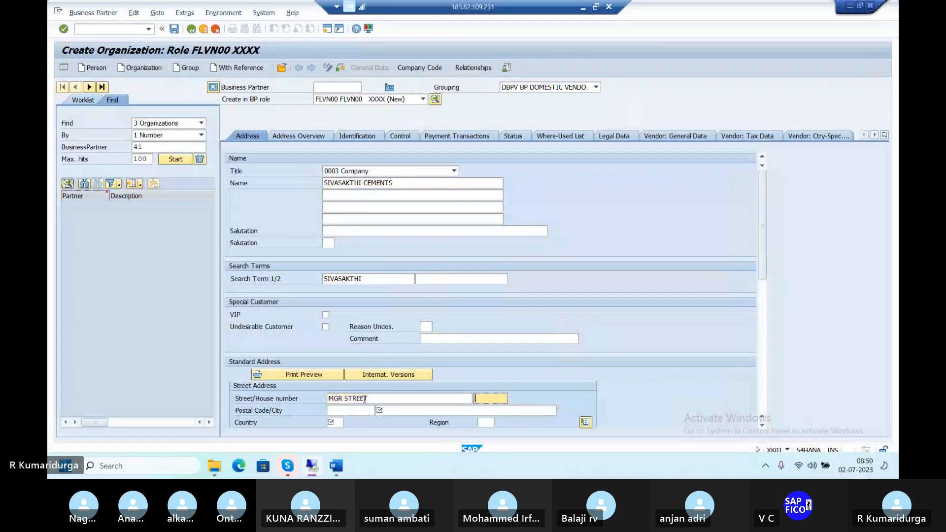
text(68/79)
key(Tab)
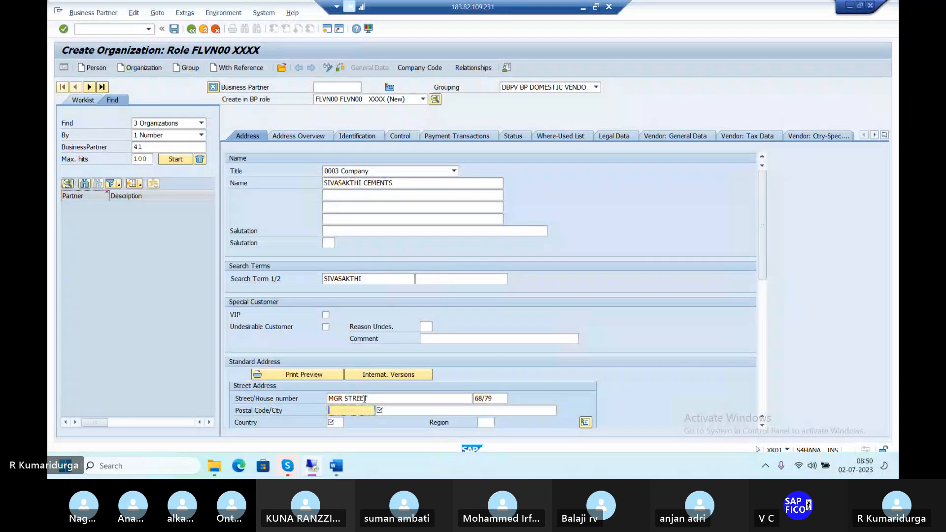
text(569754)
key(Tab)
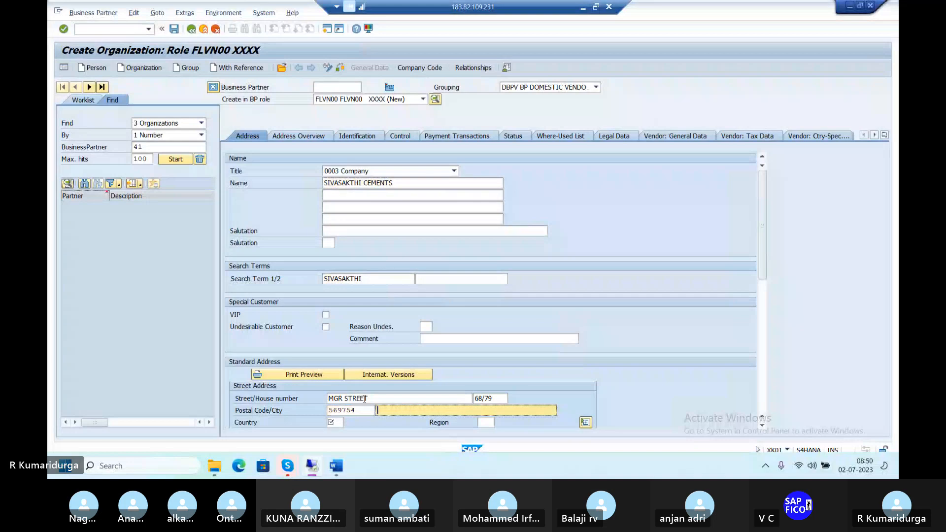
text(CHENNAI)
key(Tab)
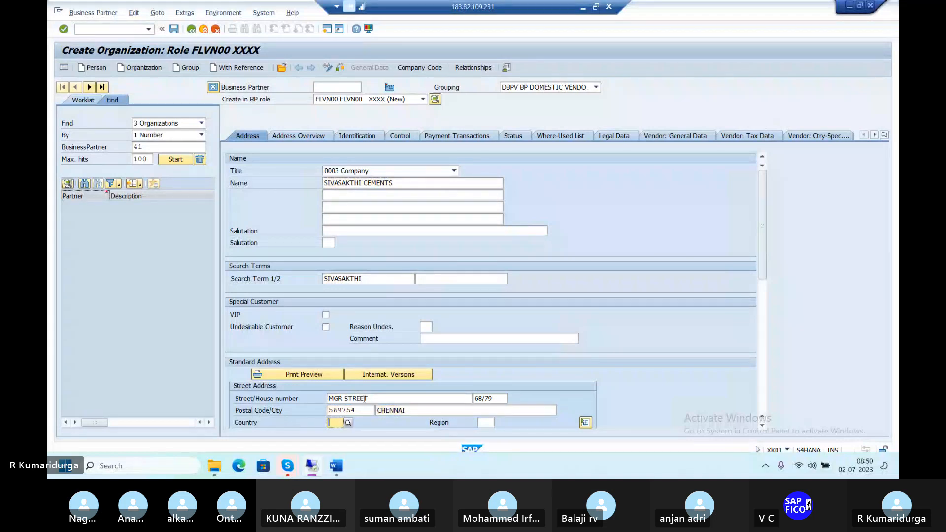
text(IN)
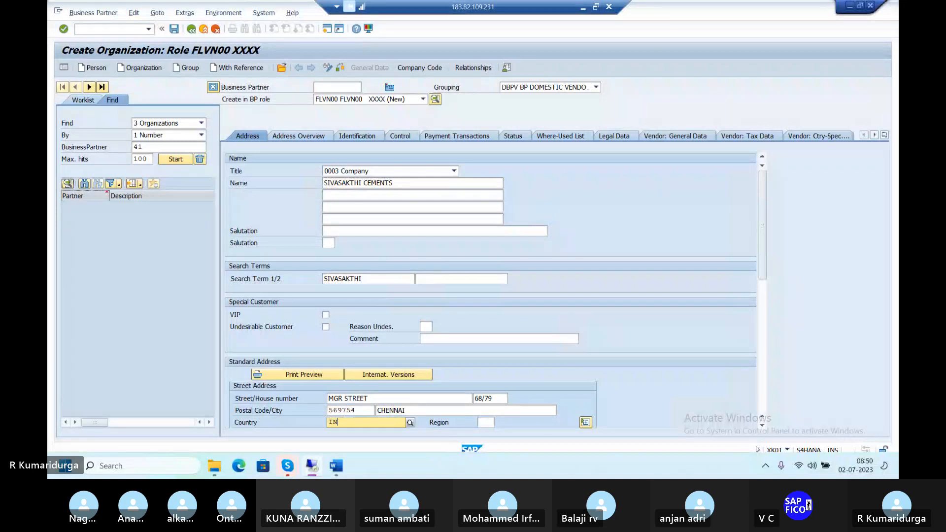
key(Tab)
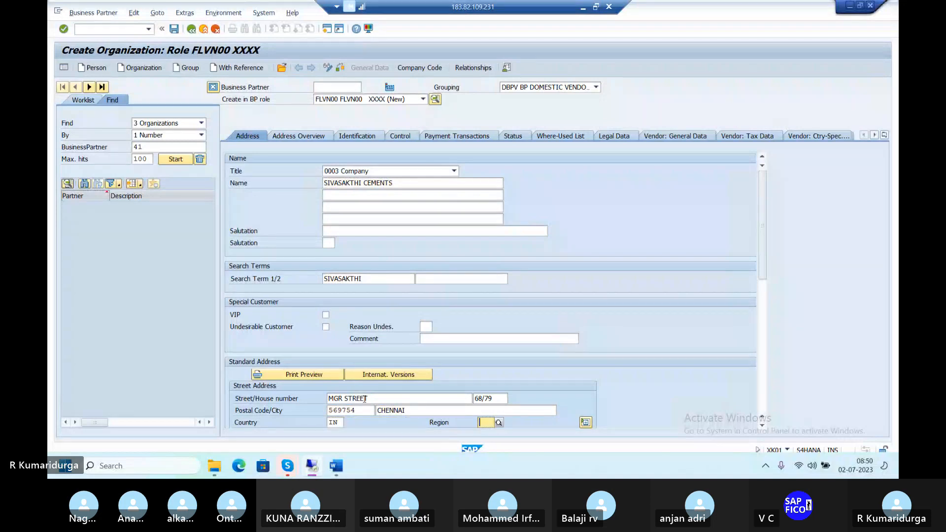
click(499, 422)
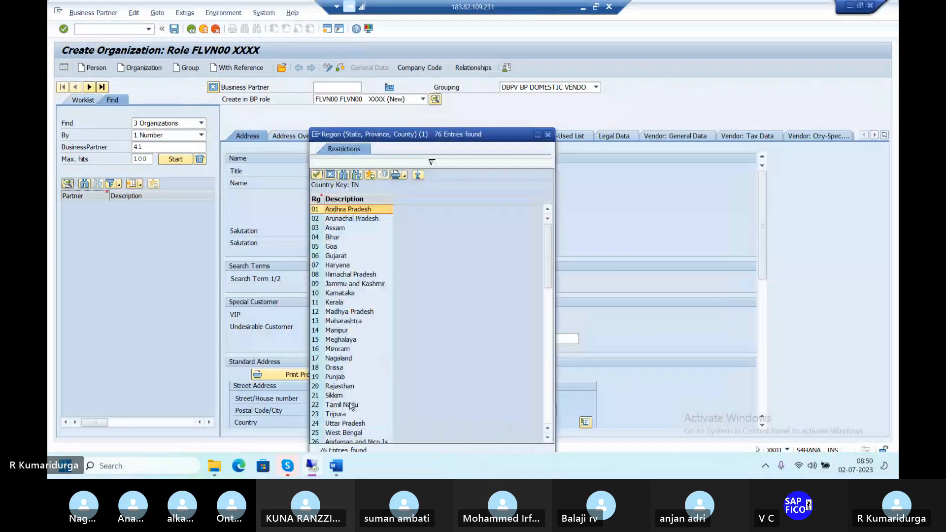
double_click(351, 405)
Fill PO box CHENNAI with postal code 569754 and set language EN.
scroll(350, 403, down, 5)
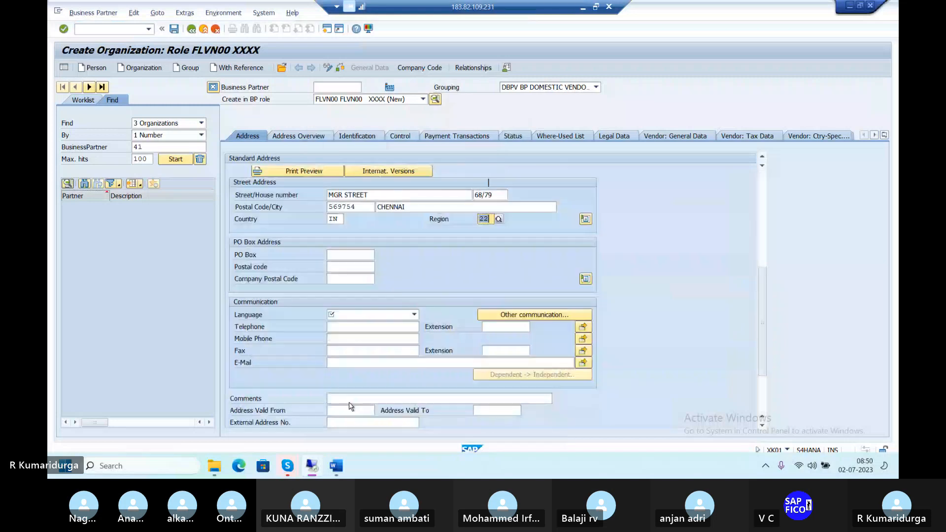
click(358, 217)
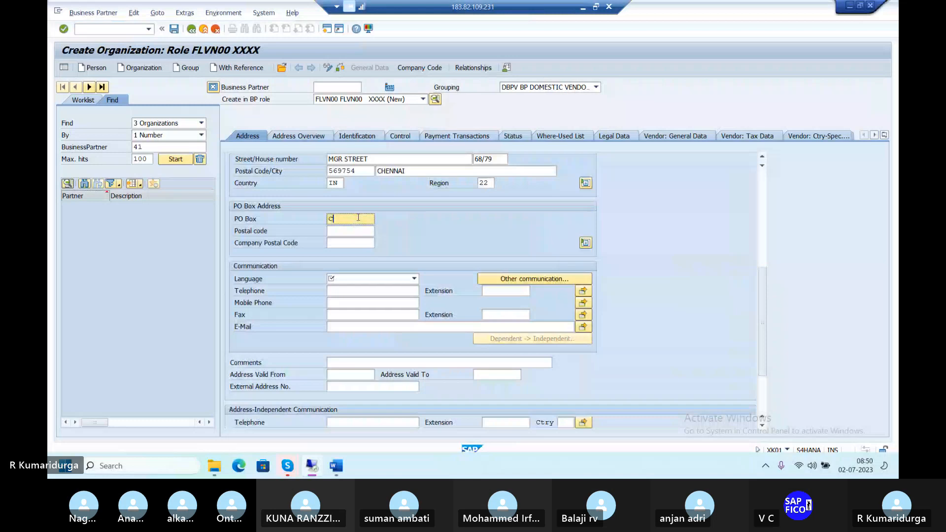
text(HENNAI)
key(Tab)
text(569754)
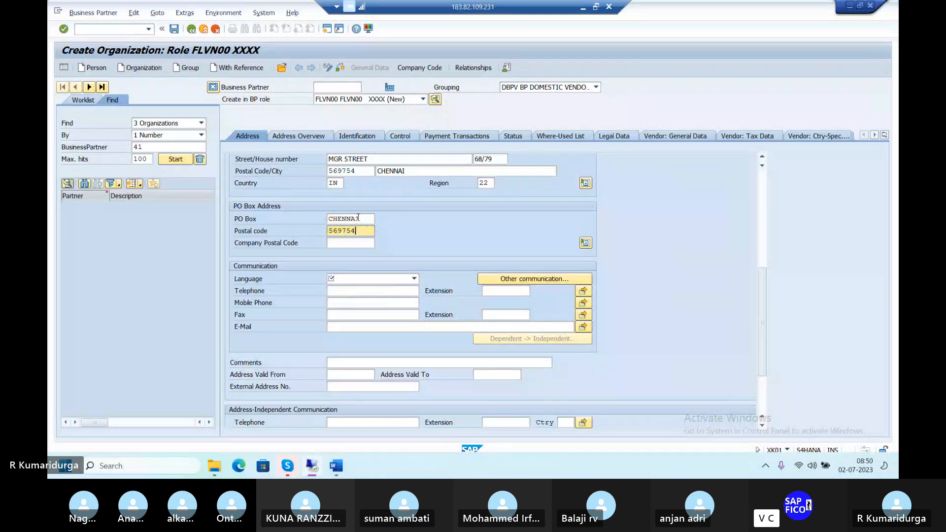
key(Tab)
key(Tab)
key(Tab)
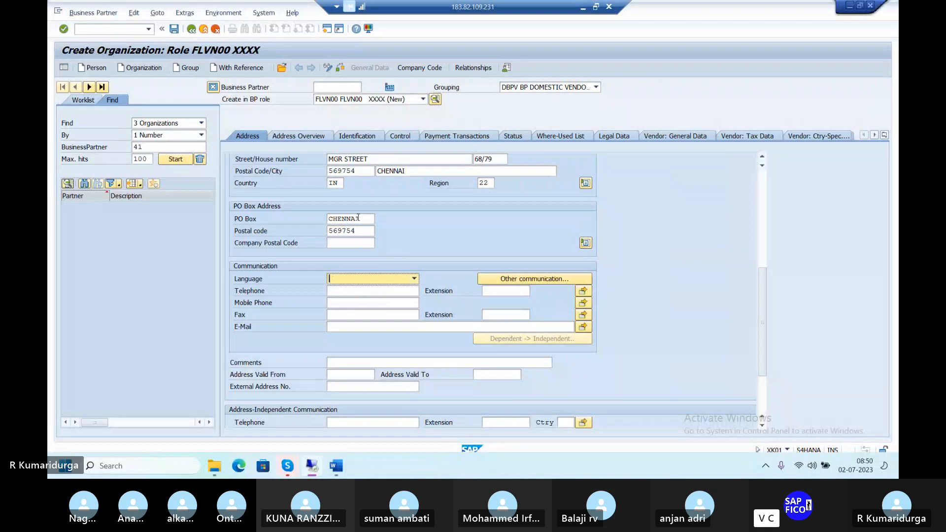
text(EN English)
key(Return)
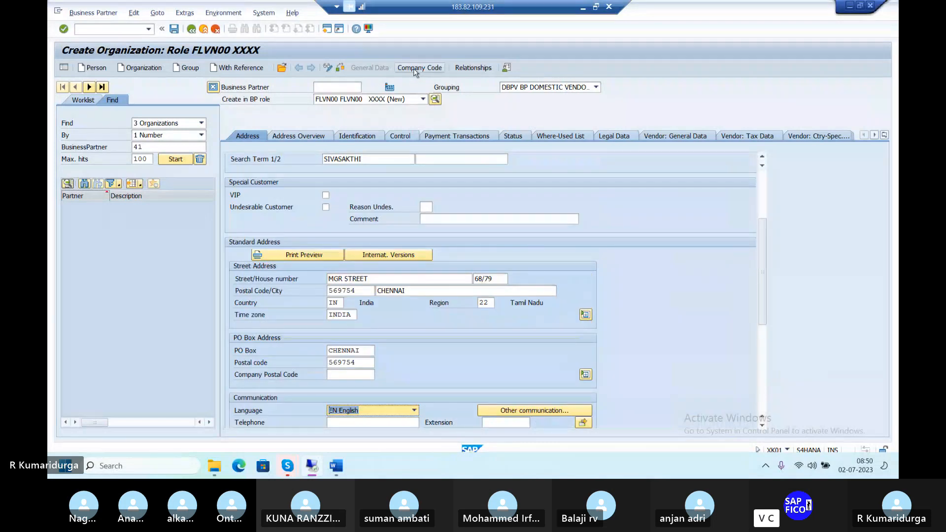
Add company code DUR1 to the vendor's company code data.
click(416, 73)
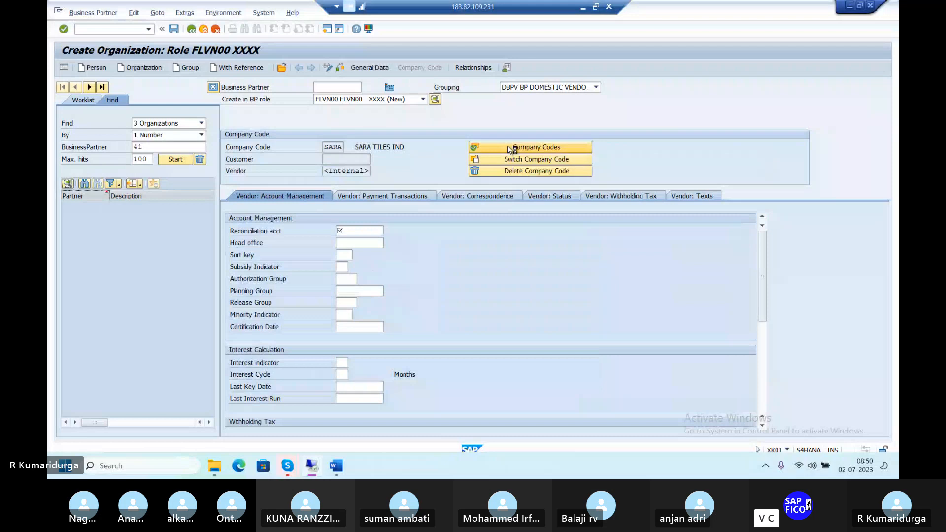
click(510, 148)
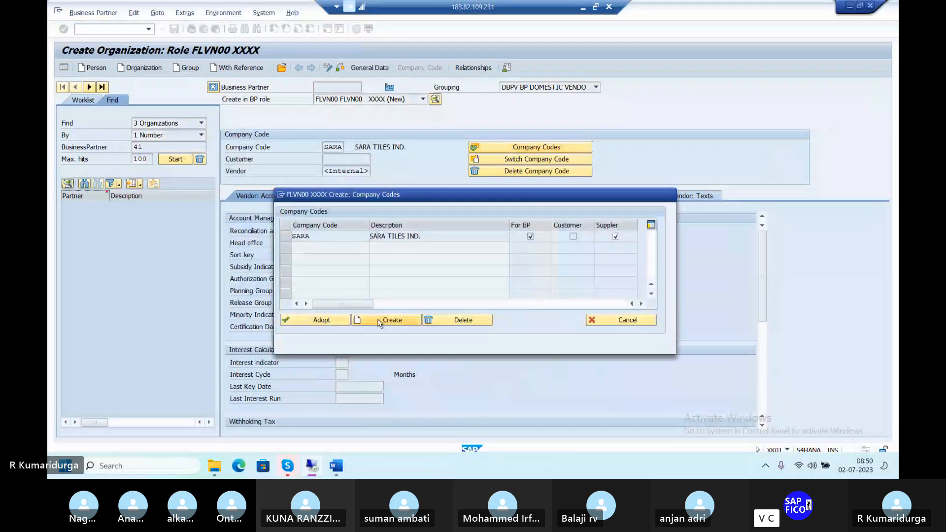
click(379, 320)
text(DUR)
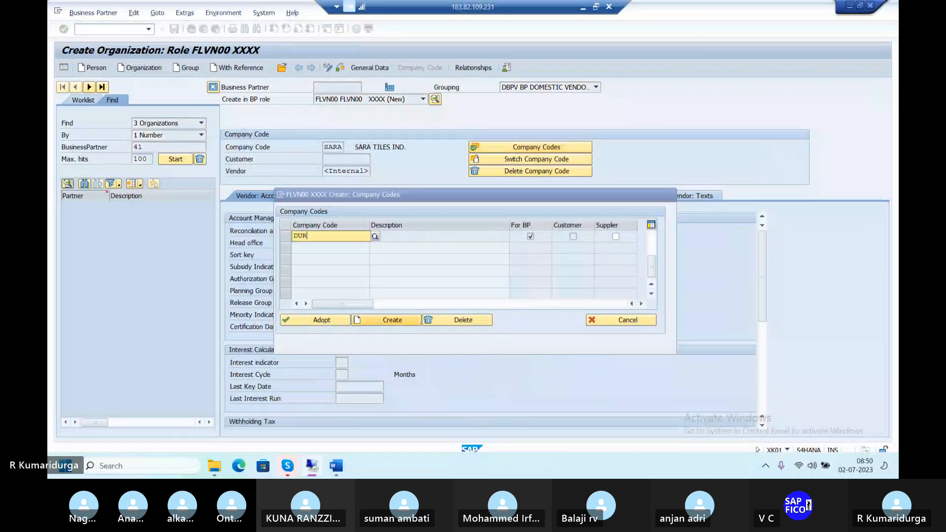
text(1)
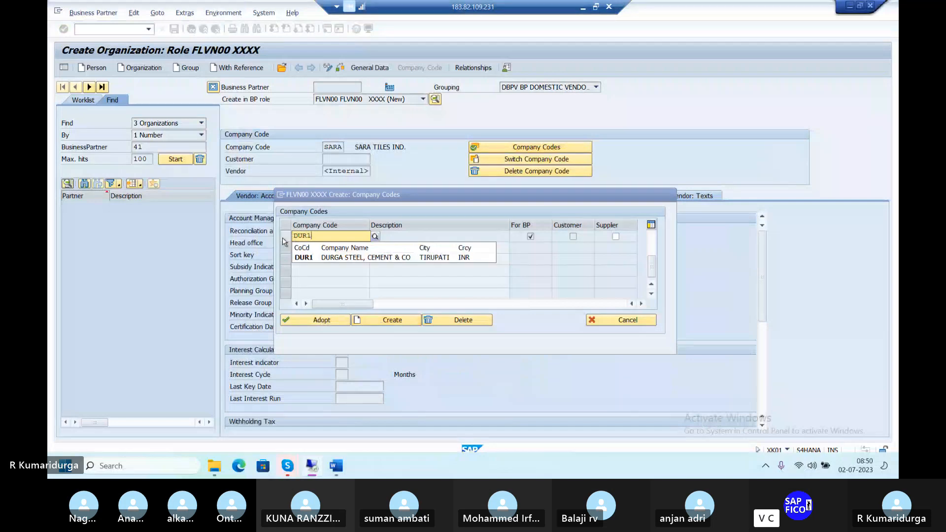
click(321, 324)
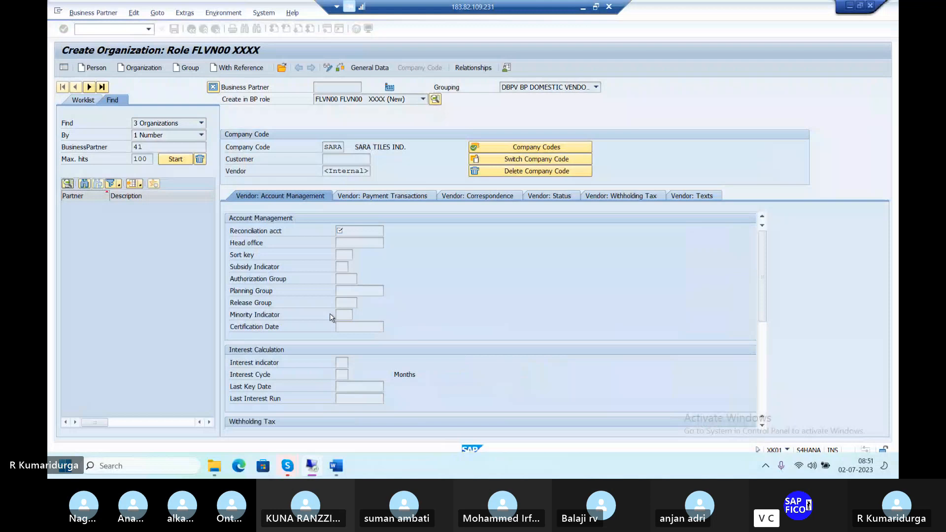
Set reconciliation account 100500 and sort key 001.
click(388, 230)
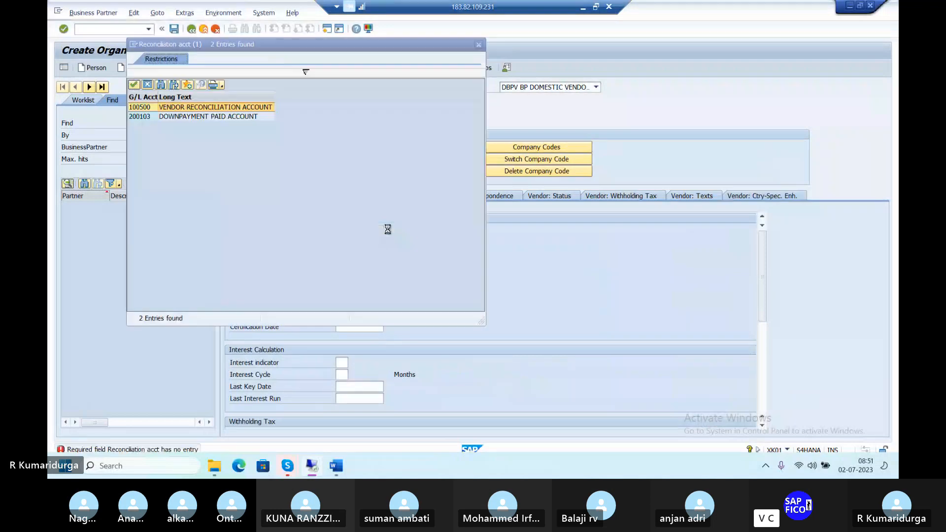
key(Return)
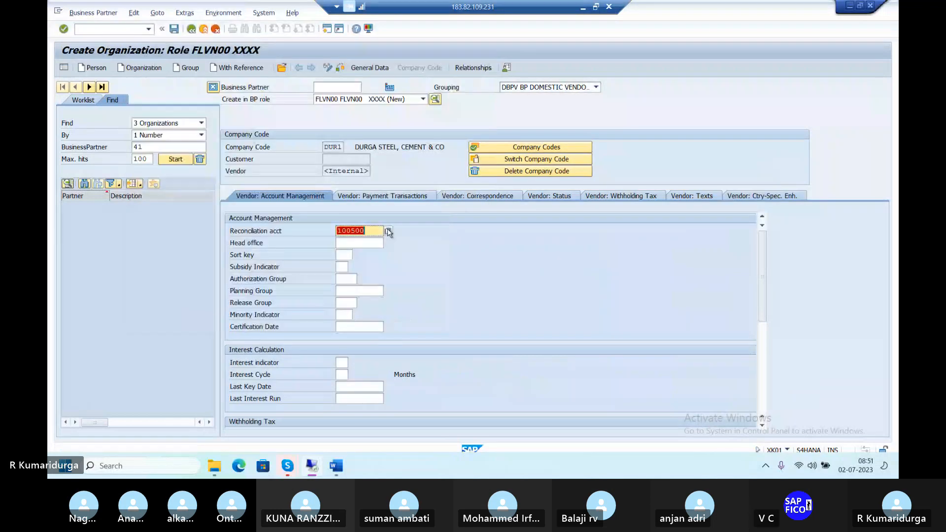
key(Tab)
key(Tab)
text(001)
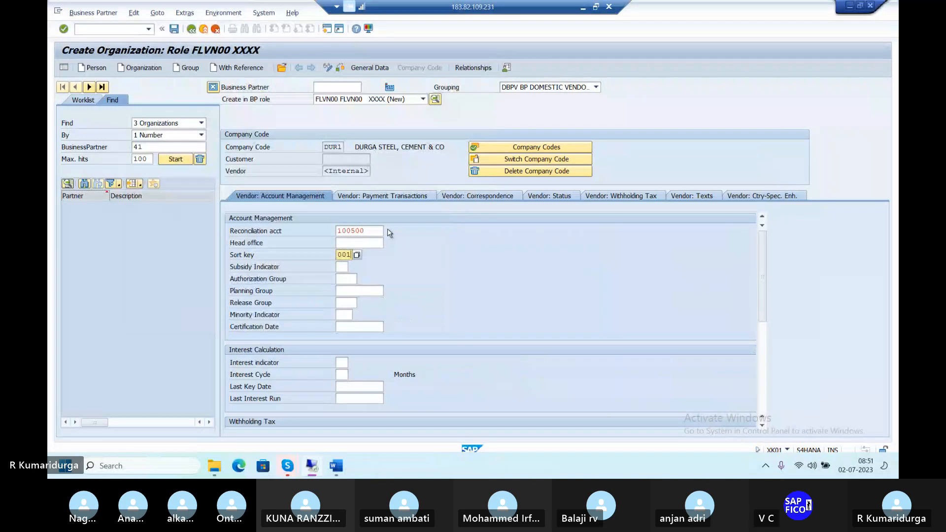
key(Return)
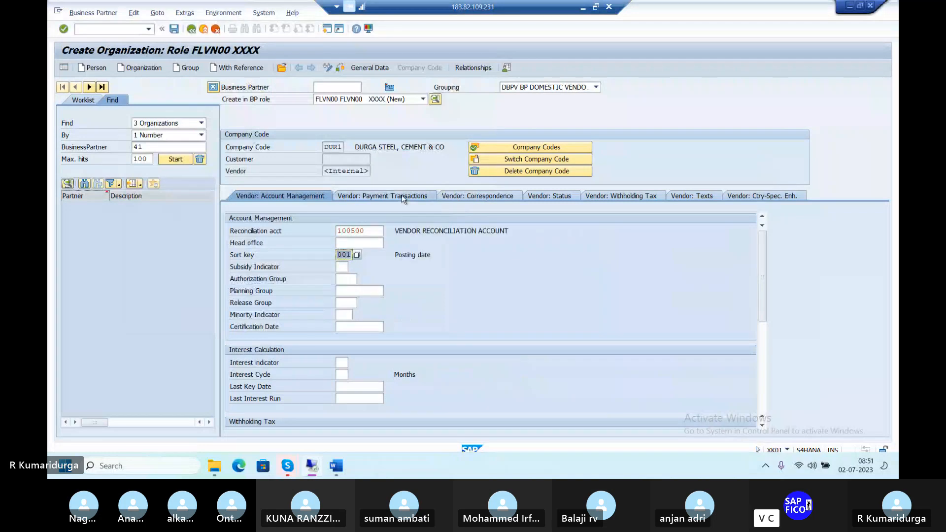
Set payment terms 0001 and tolerance group TGVE under Payment Transactions.
click(401, 195)
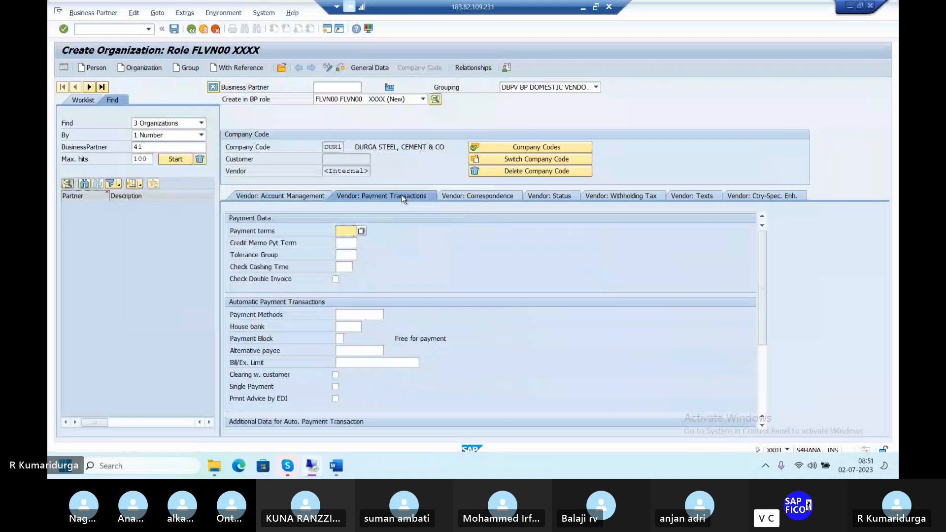
text(0001)
key(Tab)
key(Tab)
text(TG)
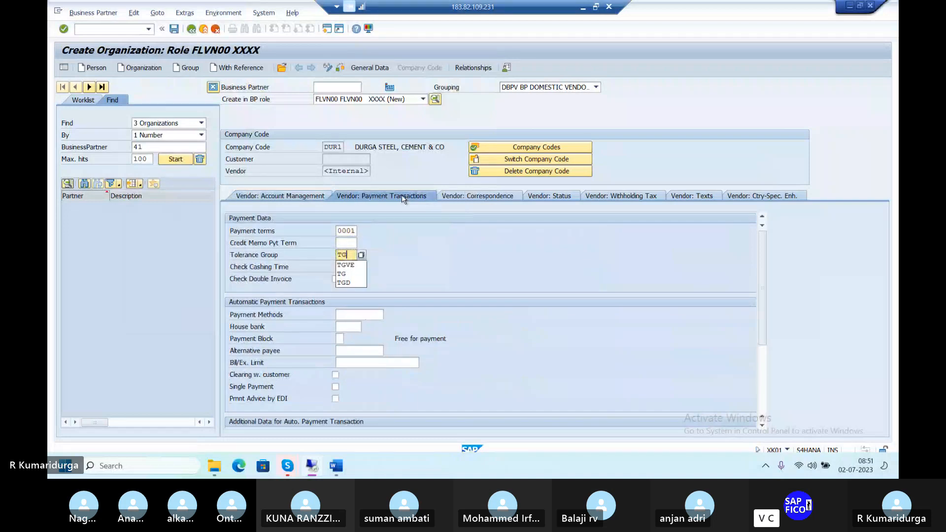
key(Down)
key(Return)
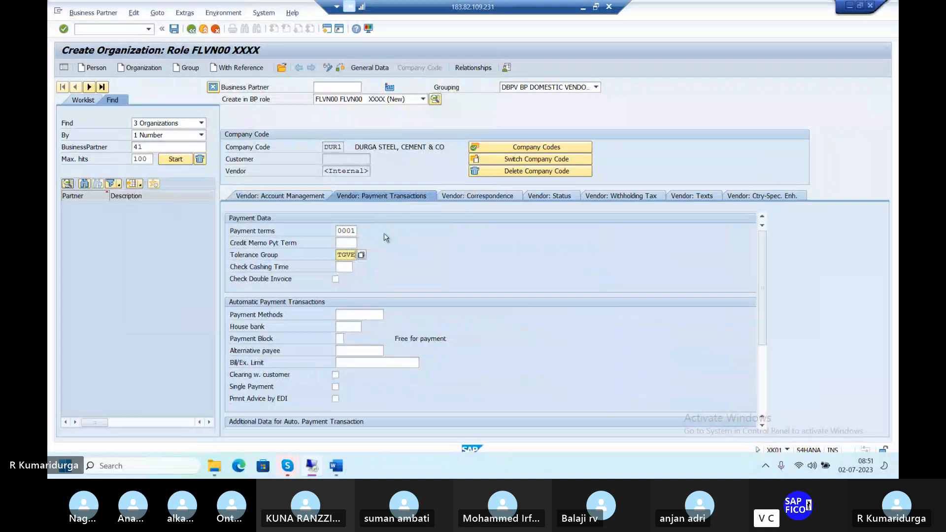
Set payment method 8 and house bank CANR.
click(369, 313)
text(@)
key(Tab)
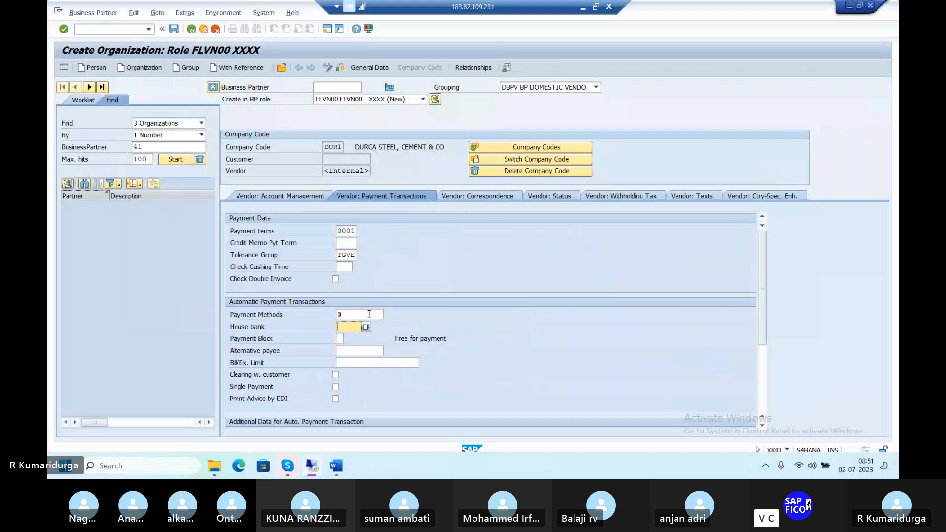
text(C)
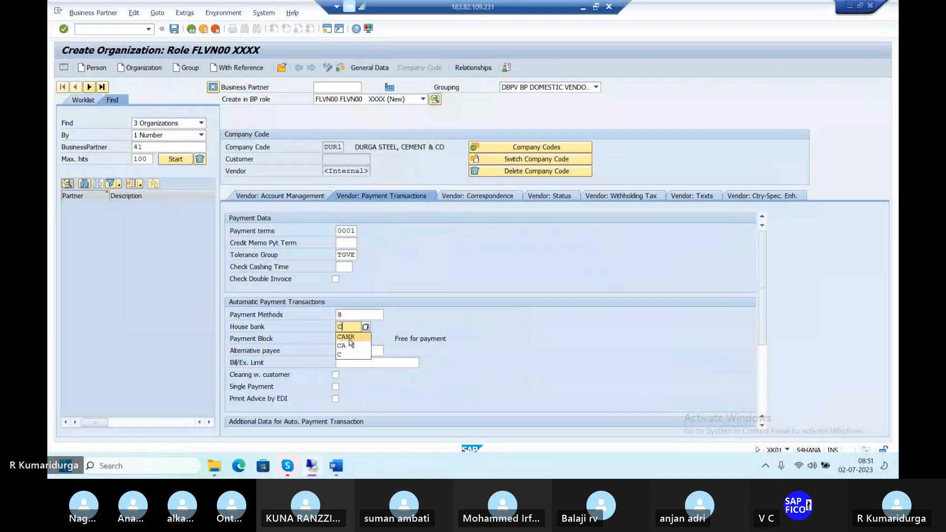
click(348, 337)
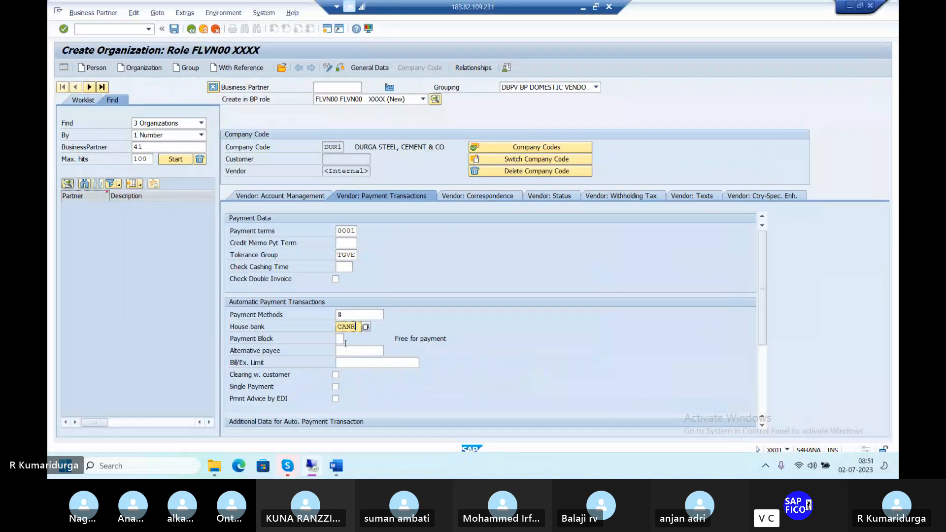
key(Return)
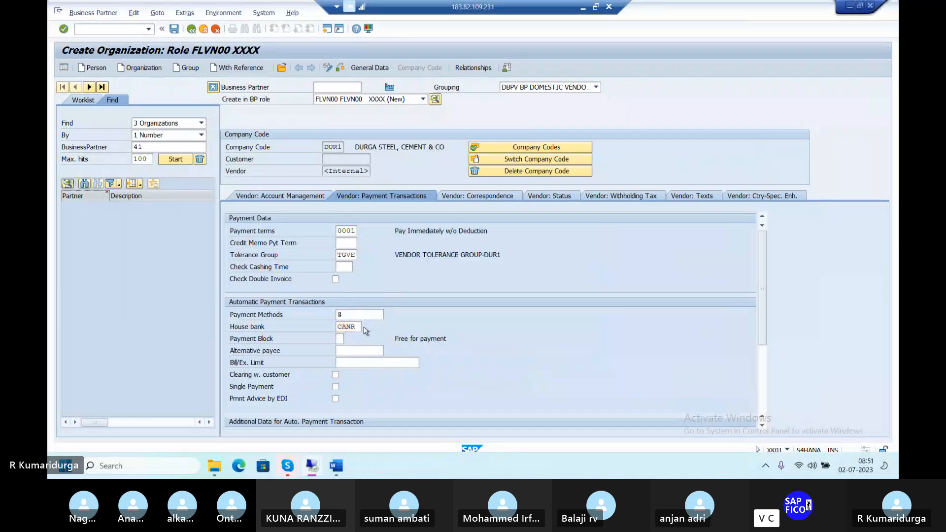
key(F4)
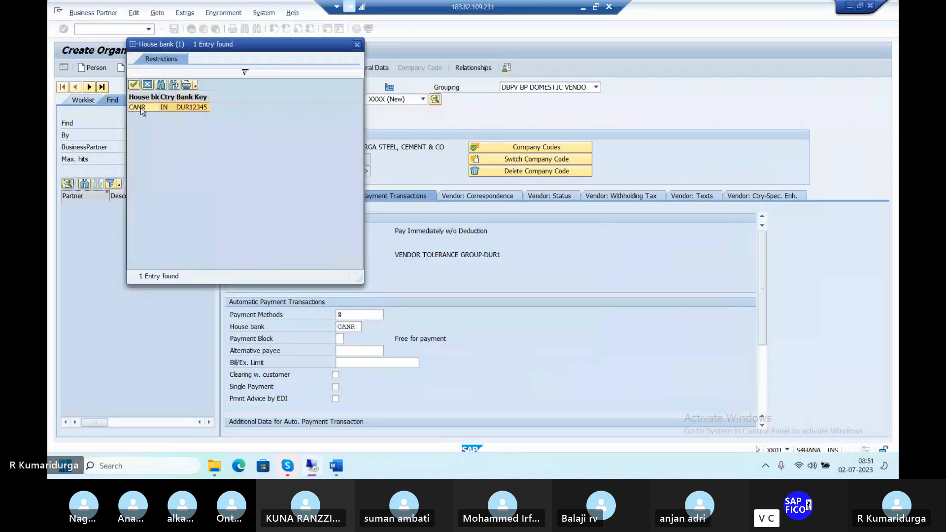
double_click(141, 108)
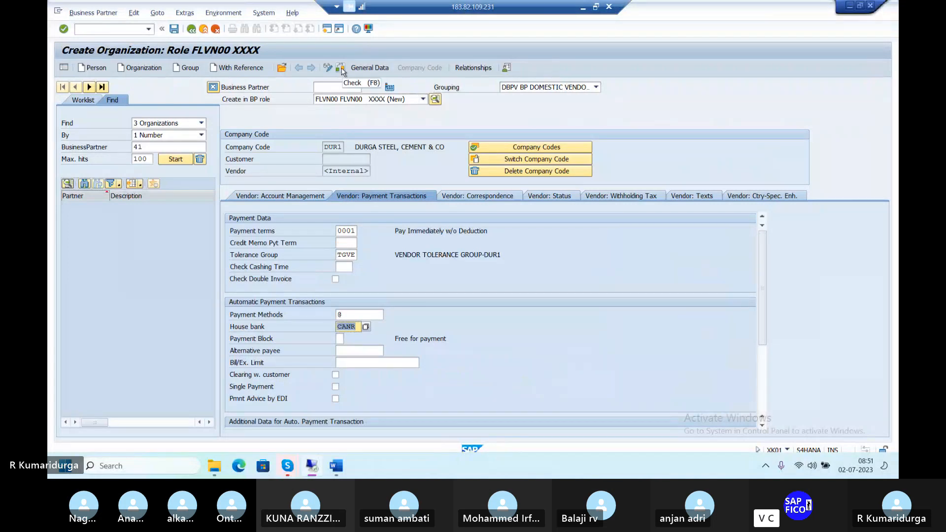
click(341, 69)
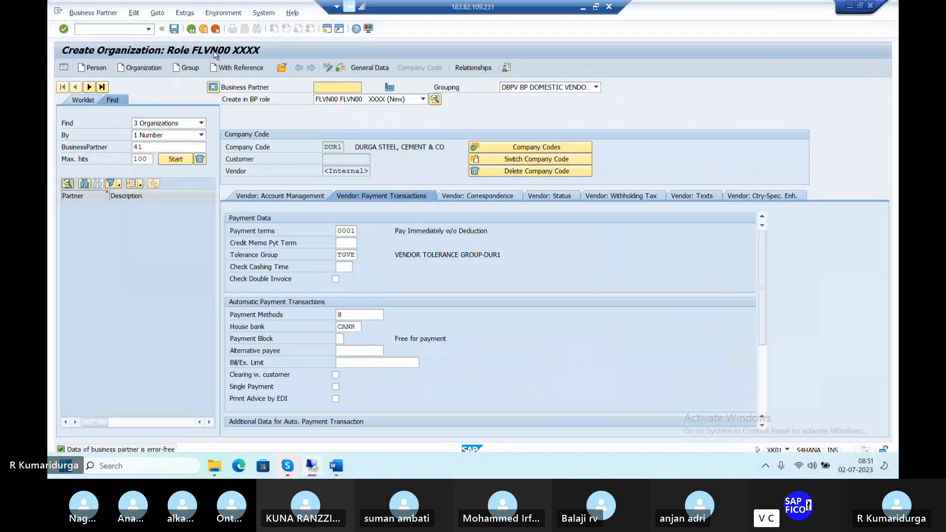
click(175, 31)
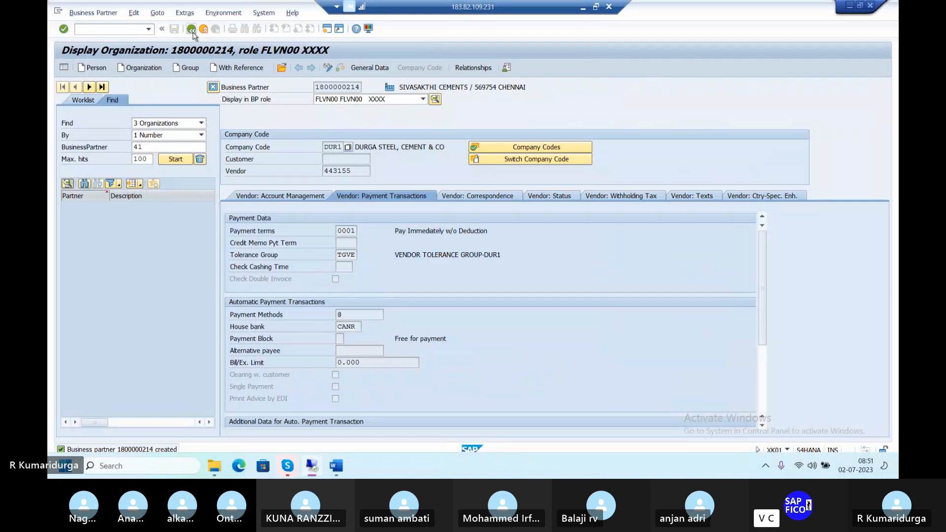
click(191, 29)
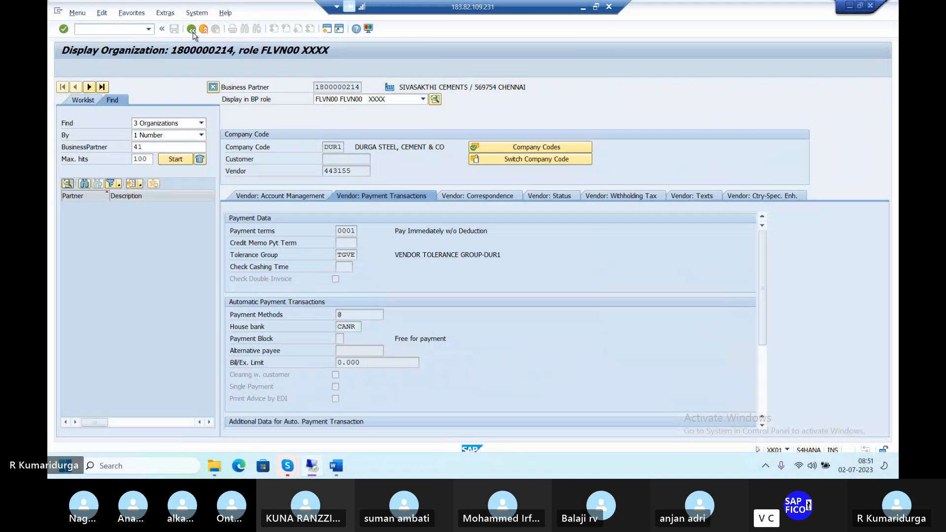
text(/NFB)
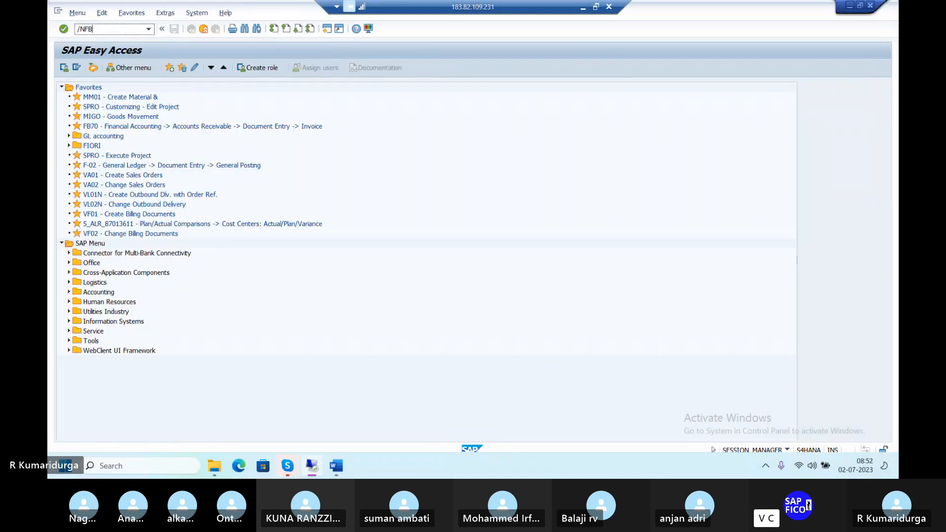